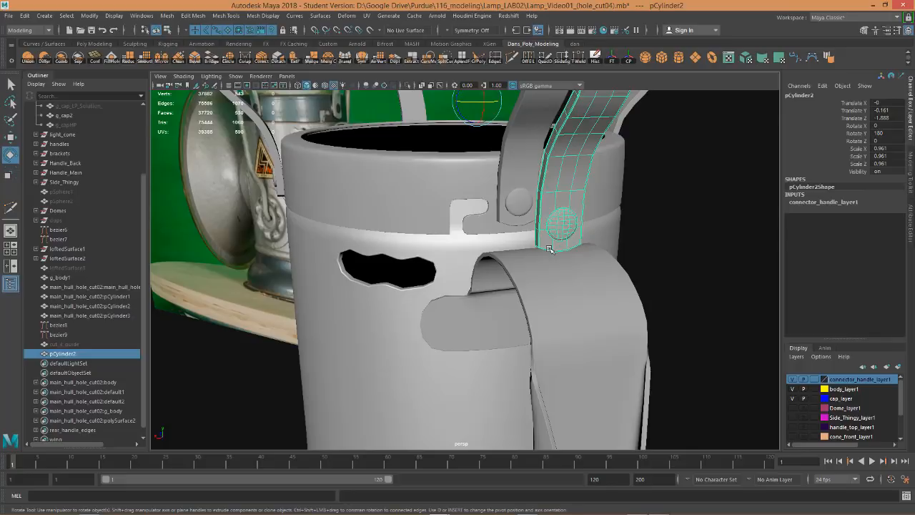
Delete the strap faces of the duplicated connector pCylinder2, keeping only its round rivet.
left_click_drag(572, 213, 617, 227, "alt")
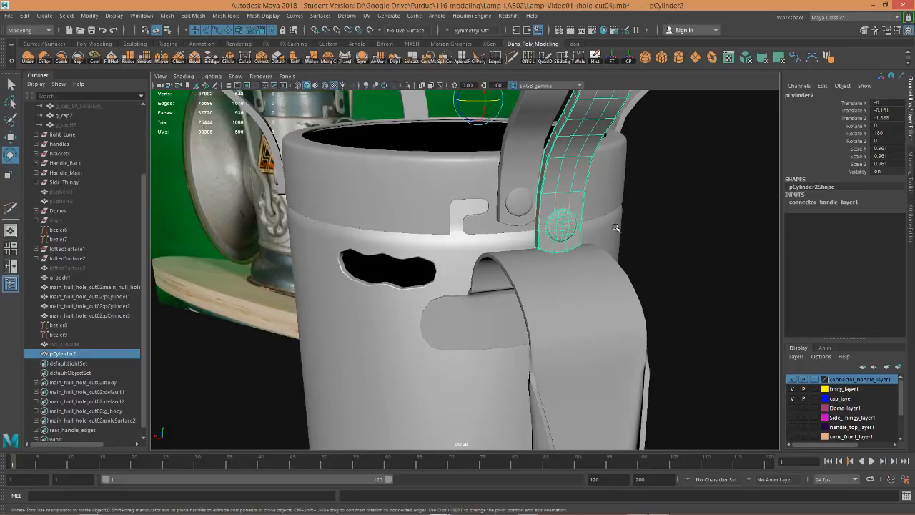
right_click_drag(616, 228, 526, 213, "alt")
left_click_drag(525, 213, 543, 165, "alt")
right_click(543, 164)
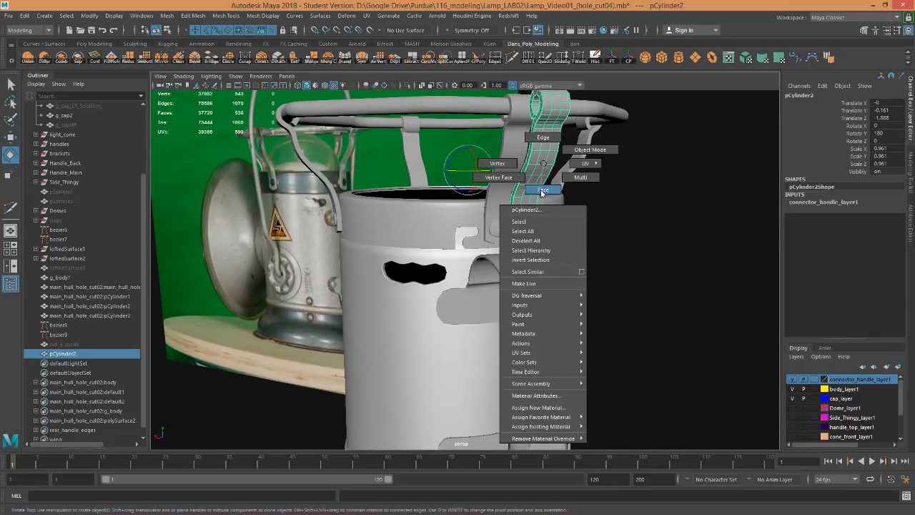
left_click(543, 189)
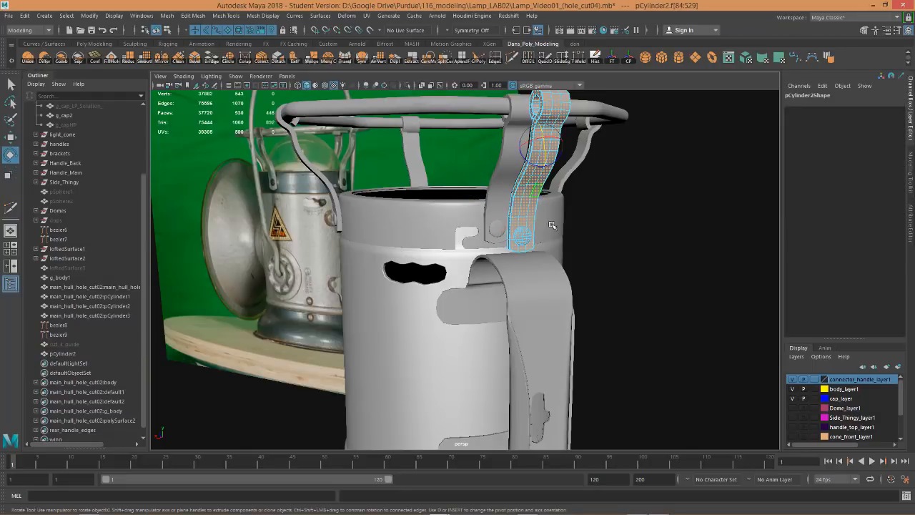
left_click_drag(552, 225, 517, 156, "alt")
key("Delete")
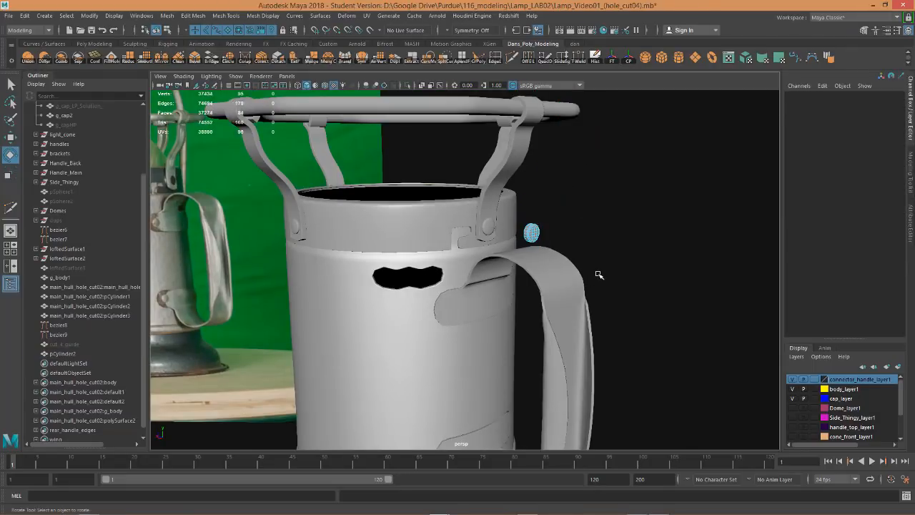
Move the rivet faces onto the handle's upper mounting tab, close to the tab's rounded end.
left_click(527, 234)
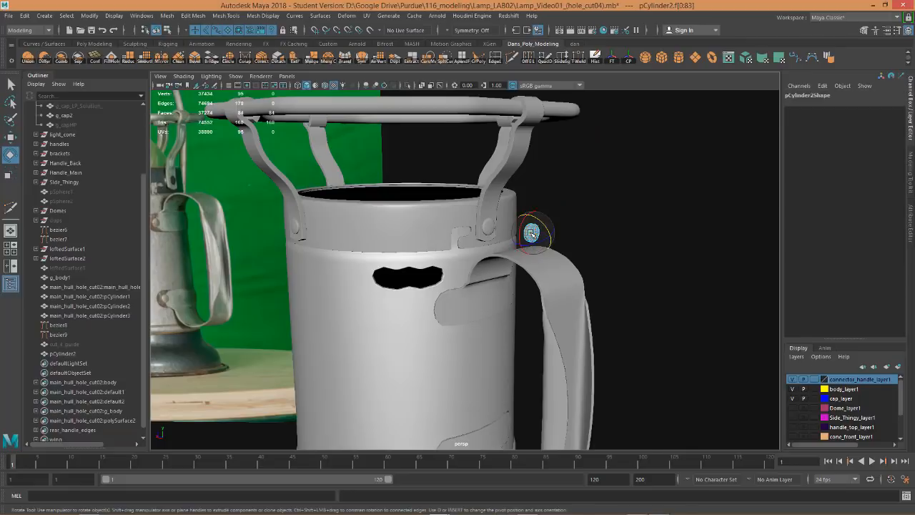
scroll(520, 263, "up", 3)
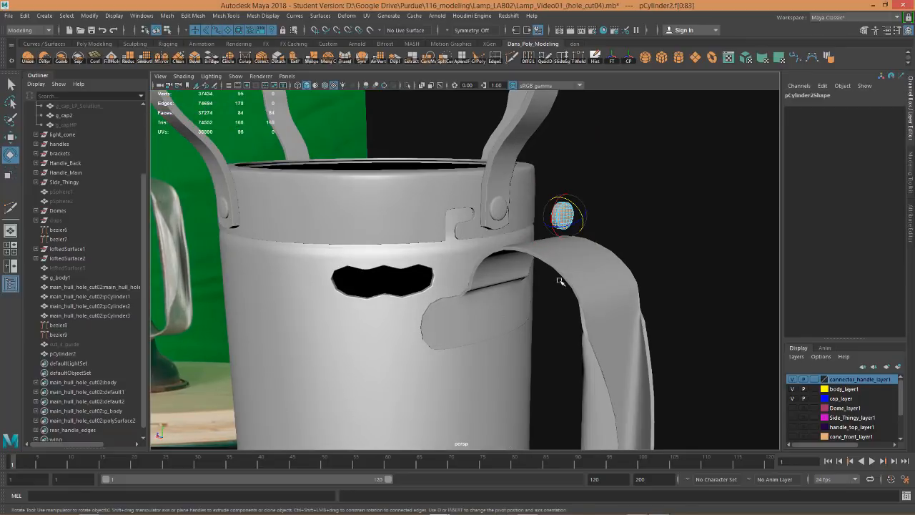
key("w")
left_click_drag(566, 190, 475, 309)
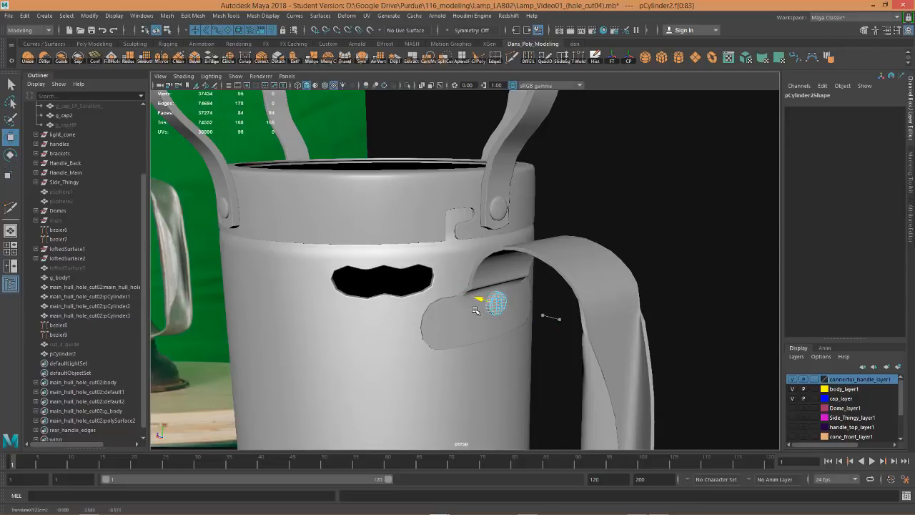
key("f")
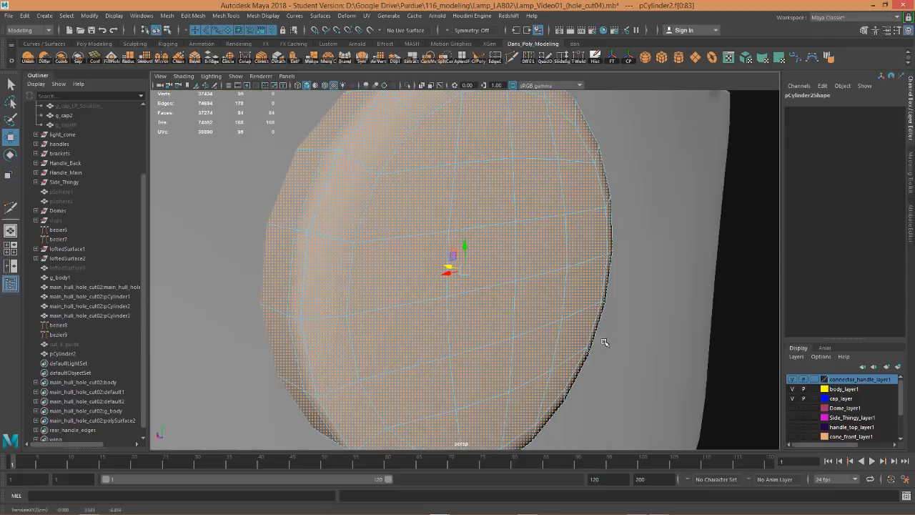
right_click_drag(713, 366, 250, 309, "alt")
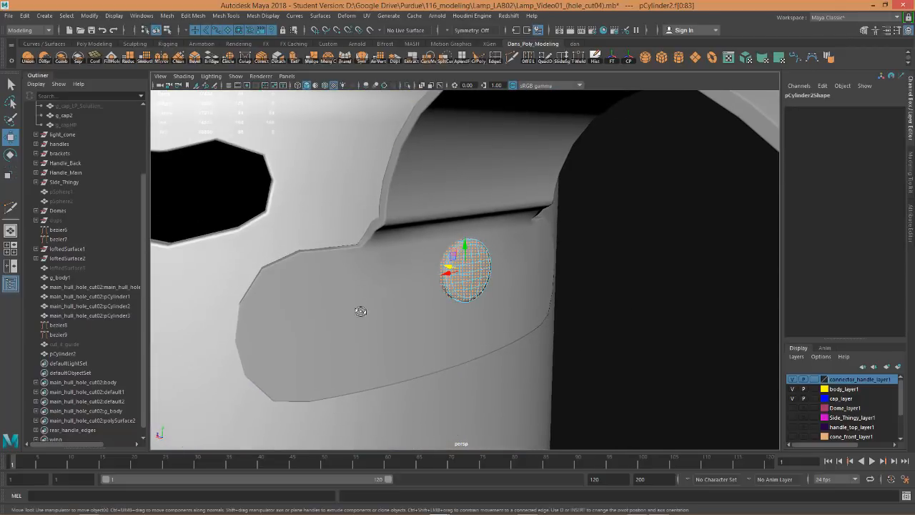
left_click_drag(362, 312, 336, 334, "alt")
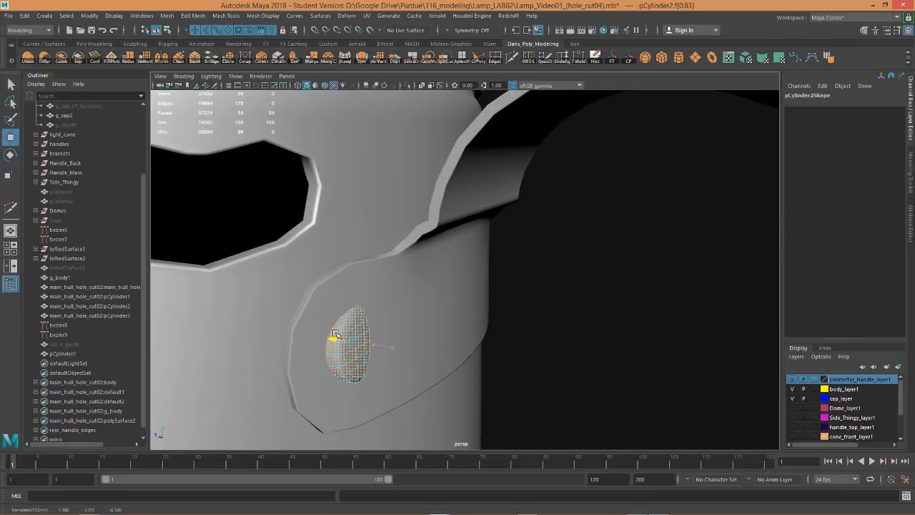
Set the Rotate tool's axis orientation to Object and turn the rivet faces to follow the tab's surface.
key("e")
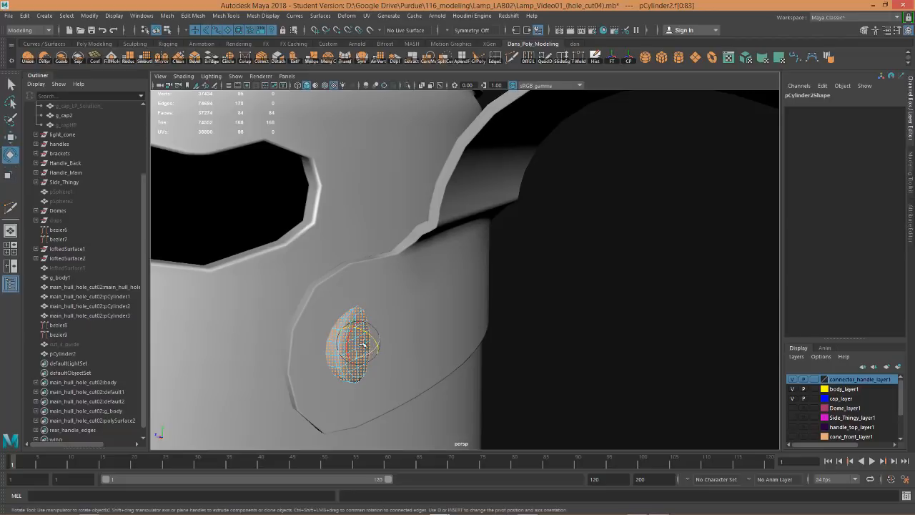
double_click(10, 154)
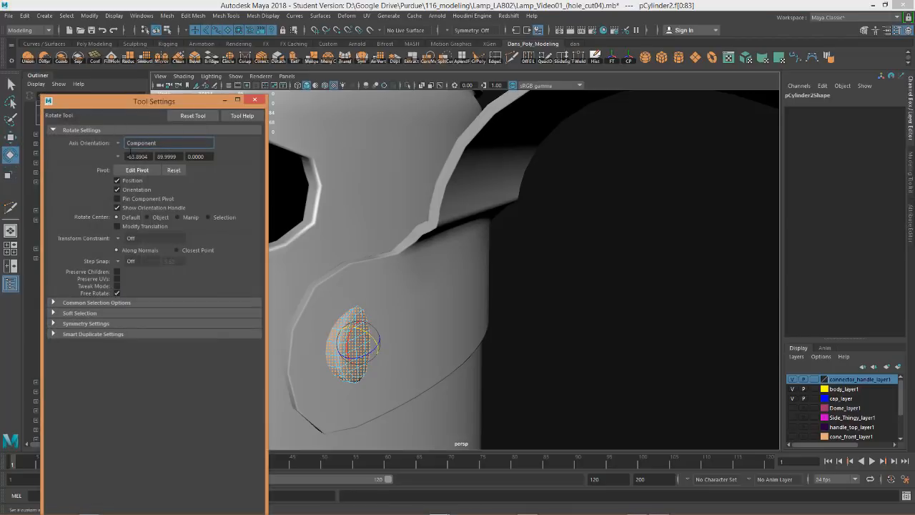
left_click(133, 144)
left_click(136, 150)
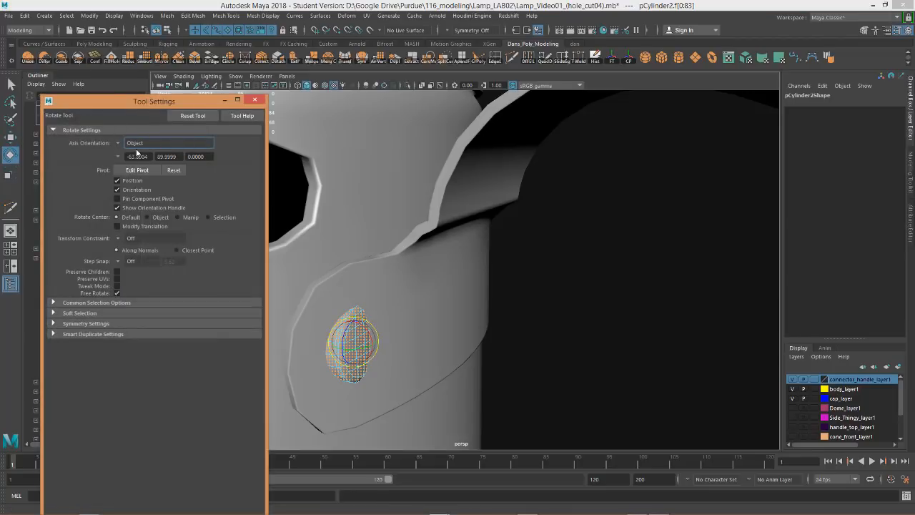
left_click(254, 99)
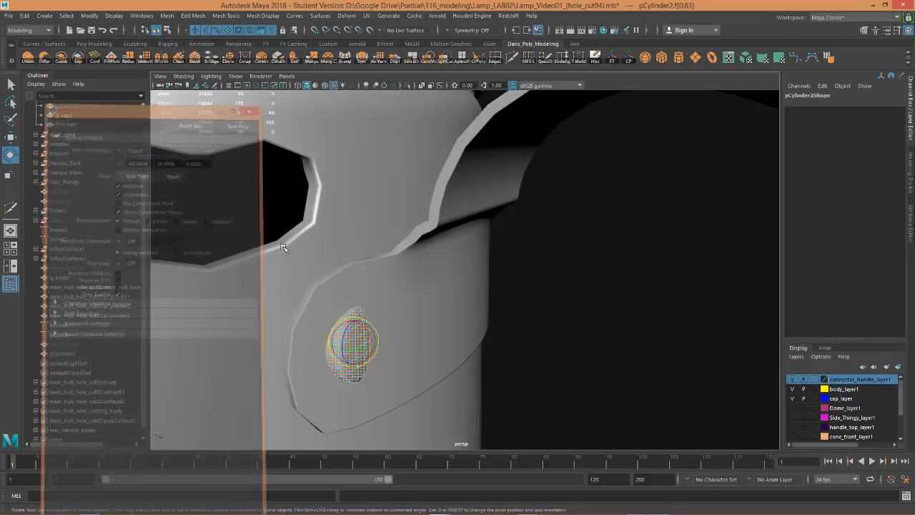
left_click_drag(360, 356, 357, 350)
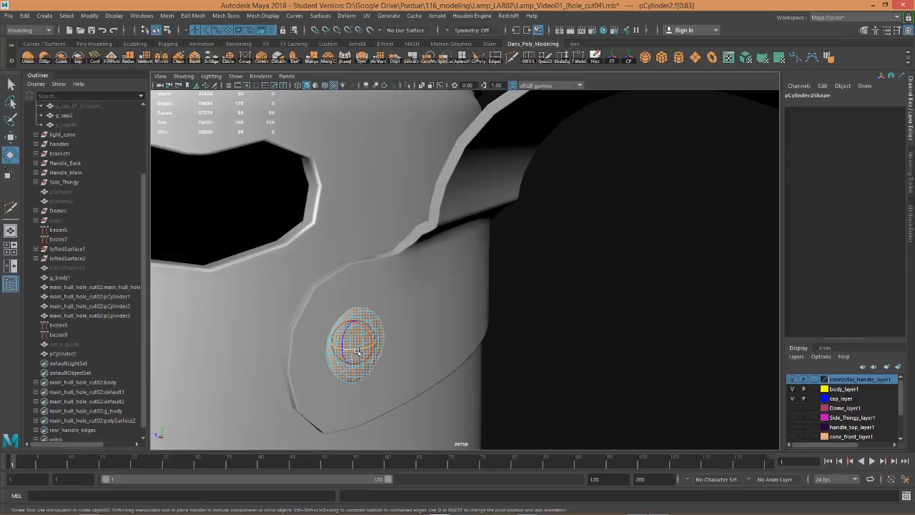
Fine-tune the rivet's position and rotation so it sits flat on the upper tab, and return to object mode.
key("w")
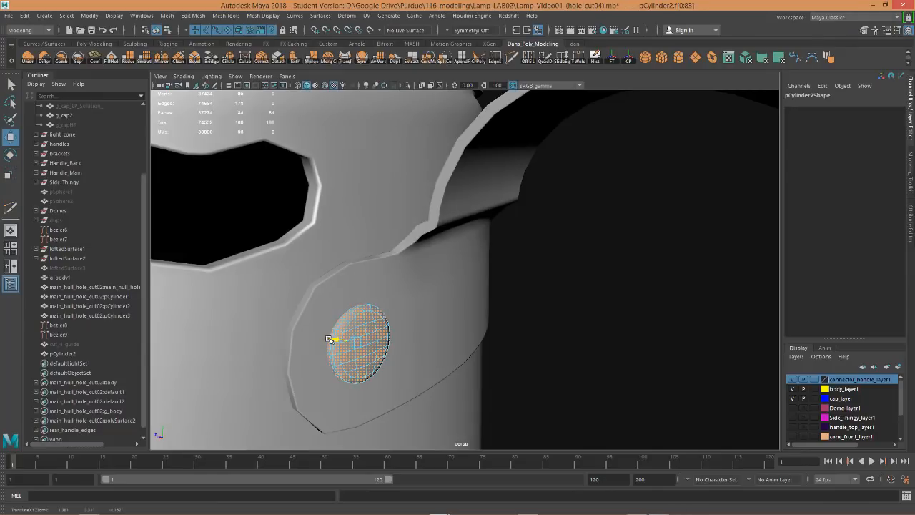
left_click_drag(333, 339, 318, 320, "alt")
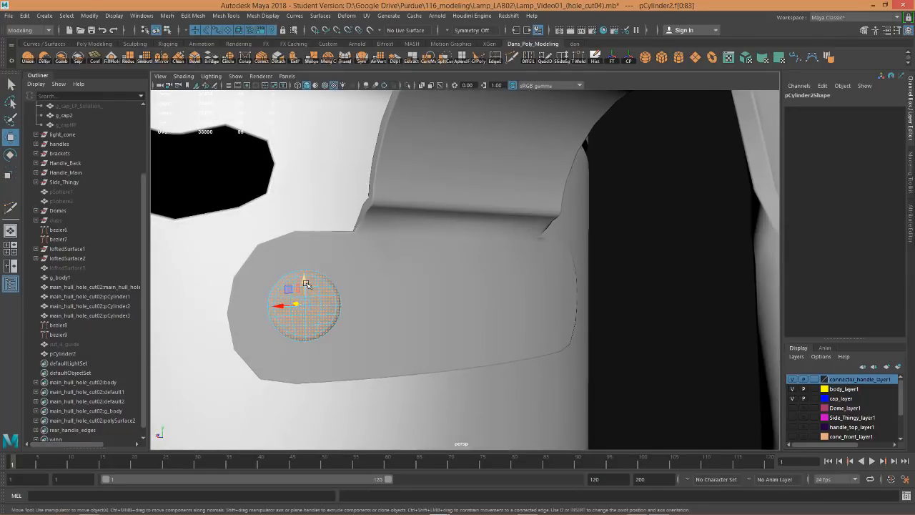
left_click_drag(304, 287, 433, 333, "alt")
key("e")
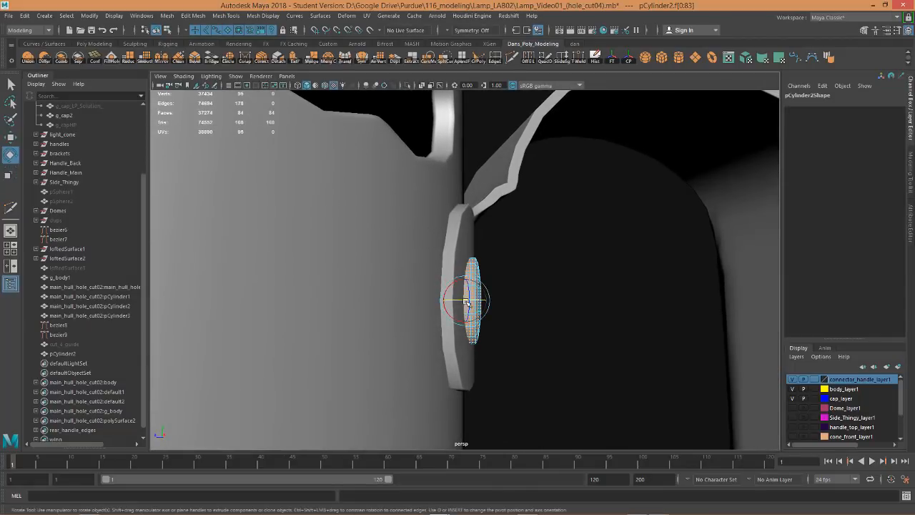
left_click_drag(476, 299, 368, 301)
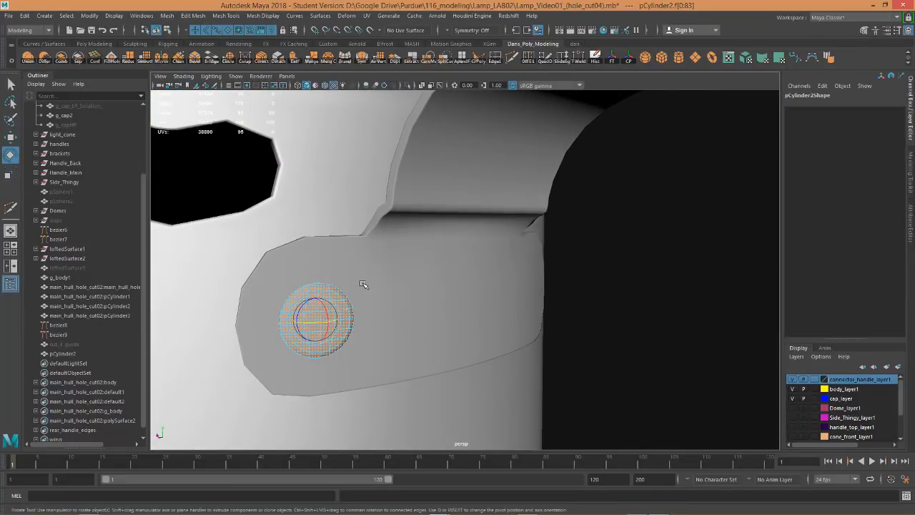
key("w")
right_click_drag(338, 230, 386, 213)
scroll(333, 287, "down", 7)
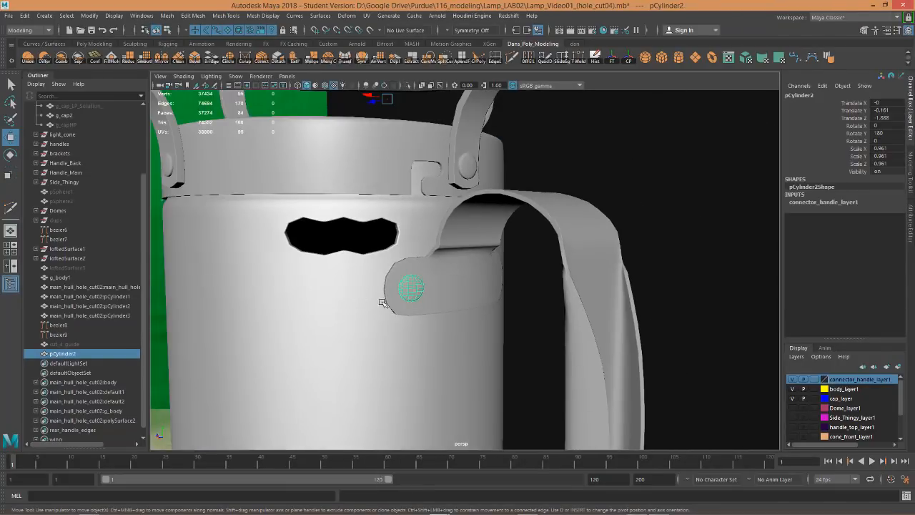
Center the rivet's pivot, duplicate the rivet and move the copy straight down onto the handle's lower tab.
left_click_drag(382, 303, 366, 383, "alt")
middle_click_drag(366, 382, 389, 241, "alt")
left_click_drag(389, 240, 388, 249, "alt")
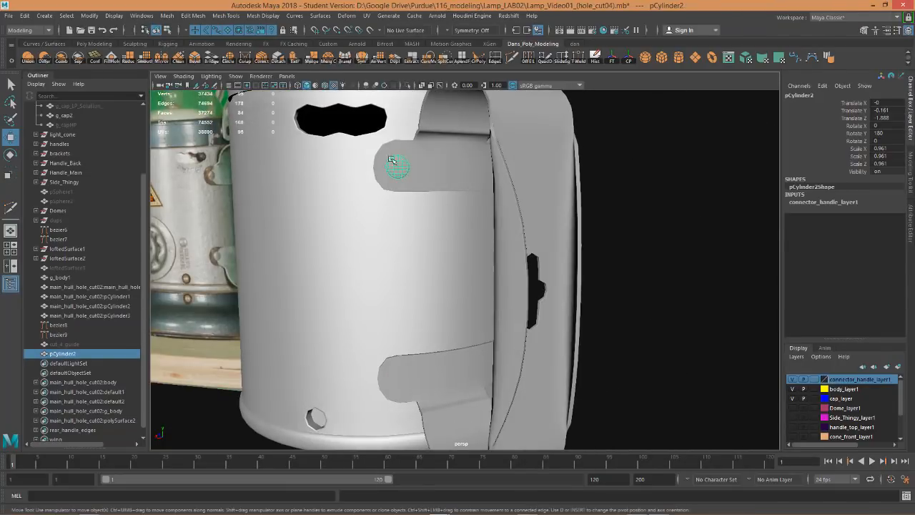
left_click_drag(420, 311, 402, 177, "alt")
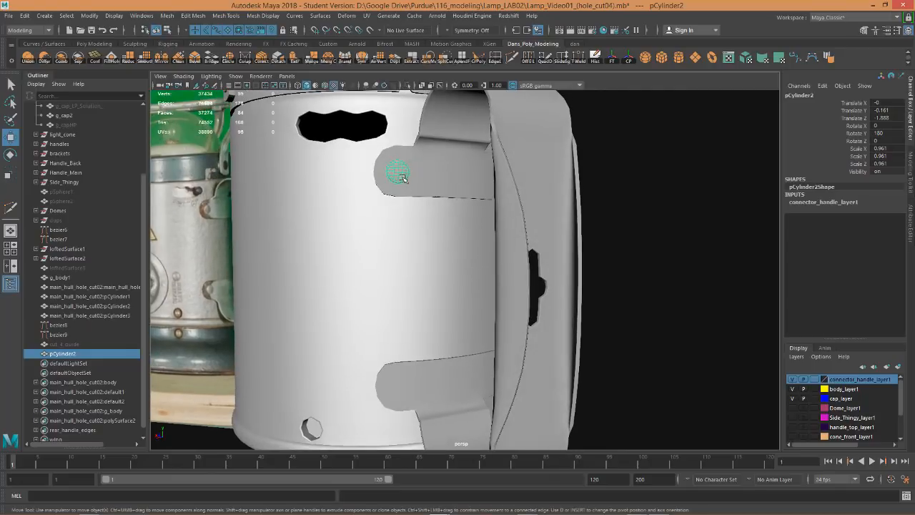
left_click(630, 58)
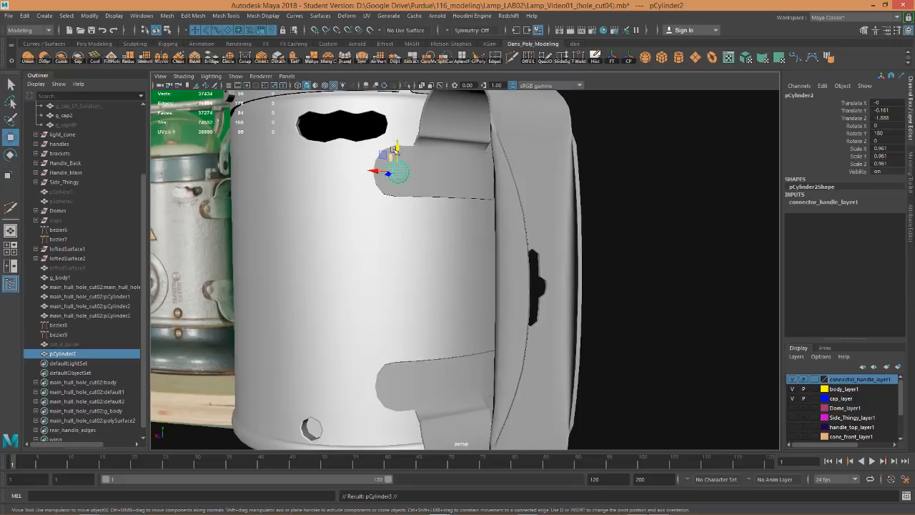
key("ctrl+d")
left_click_drag(396, 150, 402, 346)
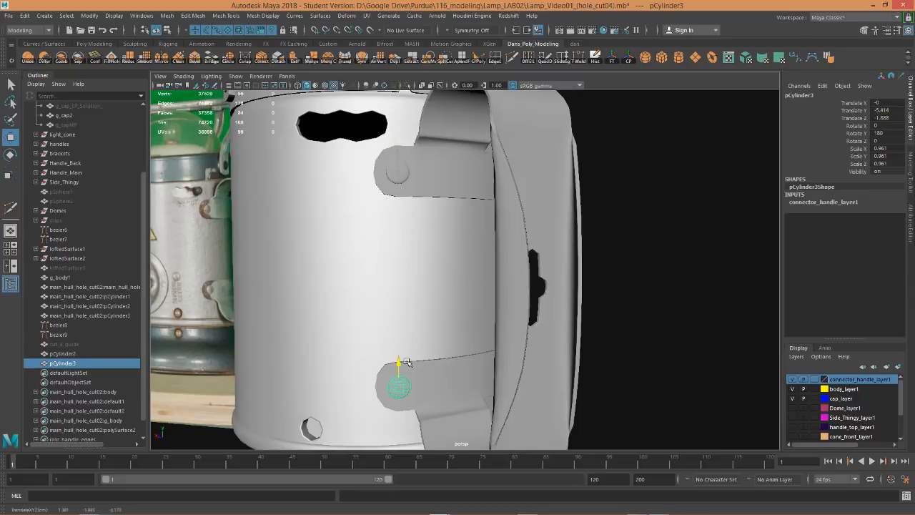
Combine the upper and lower rivets into one mesh.
left_click_drag(400, 174, 385, 119, "alt")
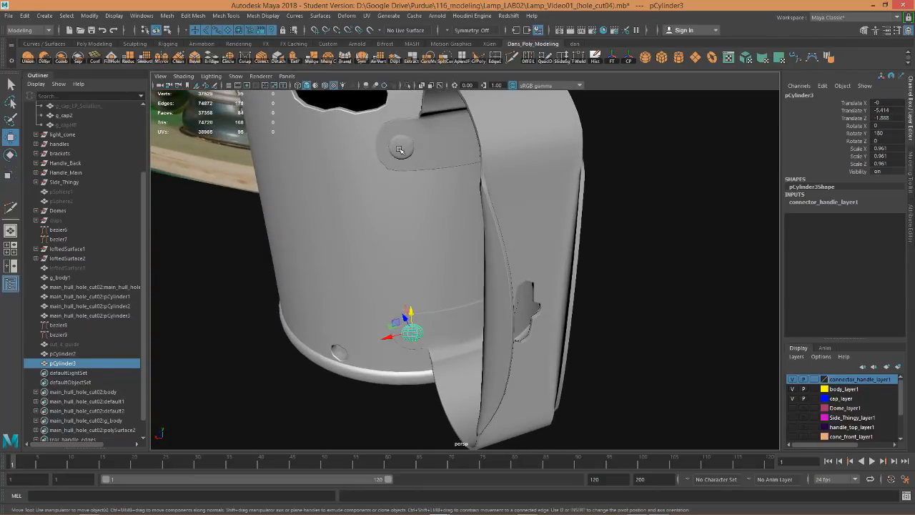
left_click(400, 149, "shift")
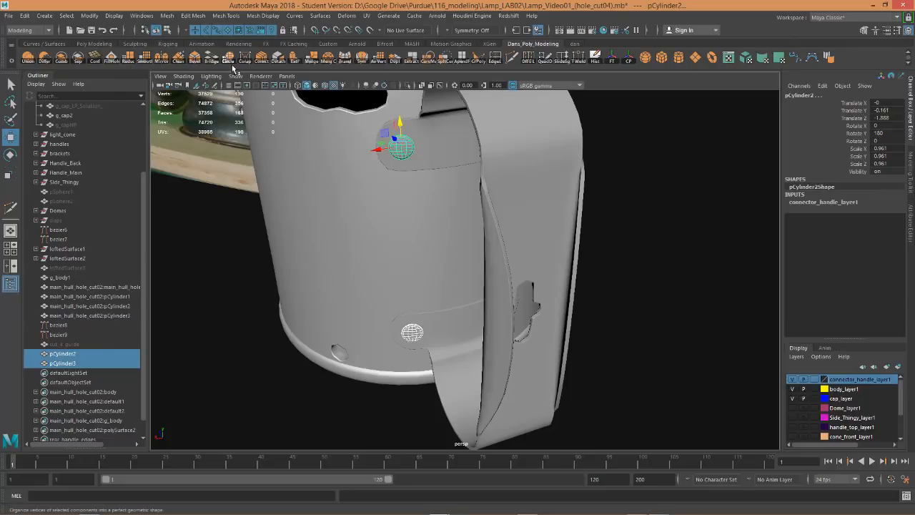
left_click(62, 59)
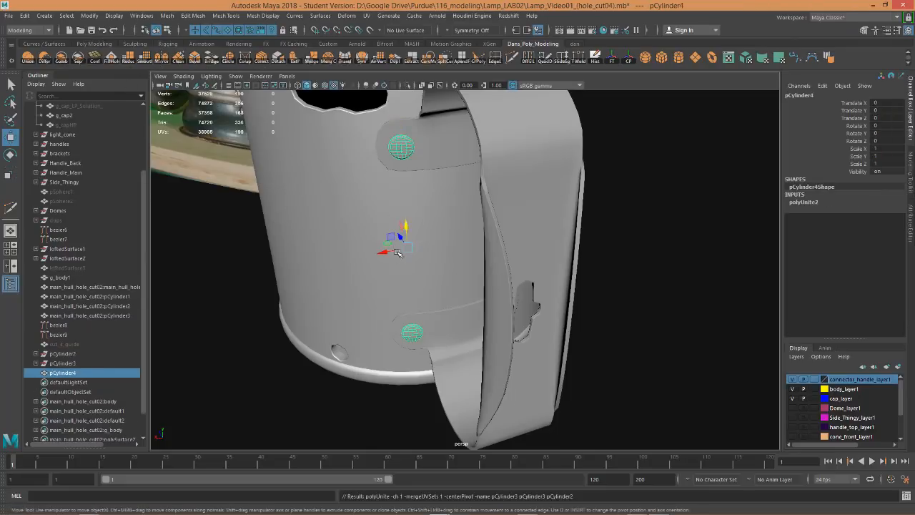
Mirror the combined rivets along the X axis with an offset of about -1.875 and a negative direction.
left_click_drag(397, 236, 377, 203, "alt")
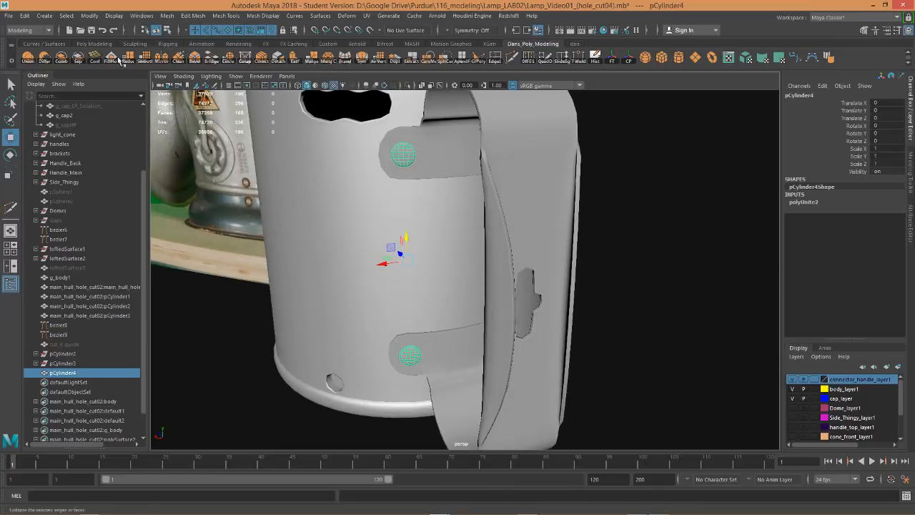
left_click(163, 60)
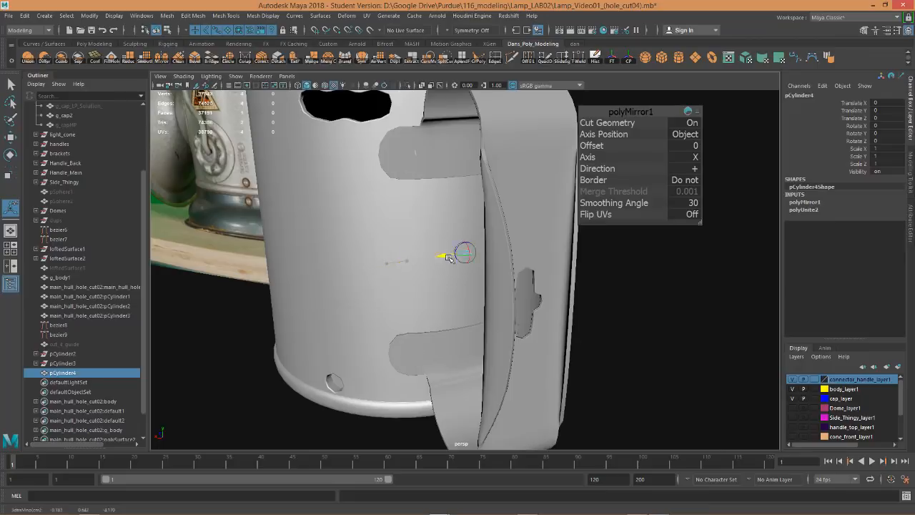
left_click_drag(447, 257, 458, 256)
left_click(692, 170)
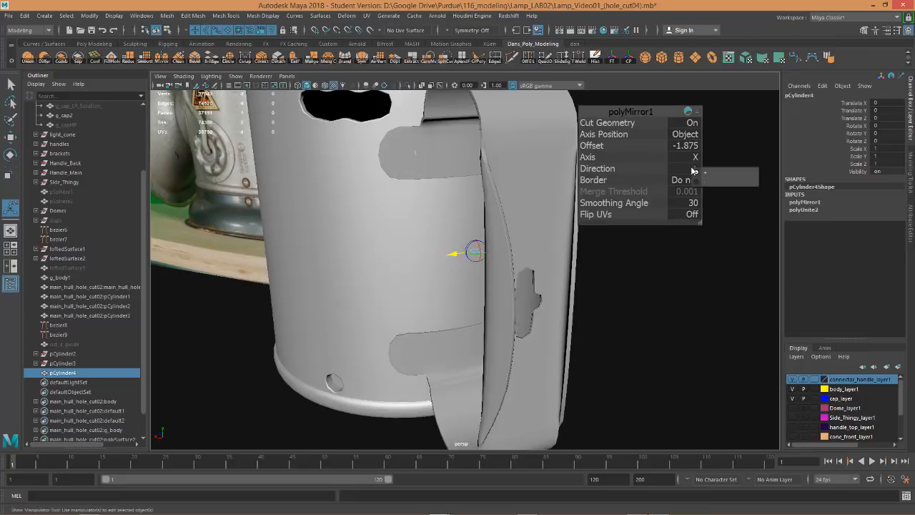
left_click(698, 181)
Set the mirror offset to about -1.364 to place the mirrored rivets on the opposite tabs, and finish the mirror.
left_click_drag(518, 221, 478, 213, "alt")
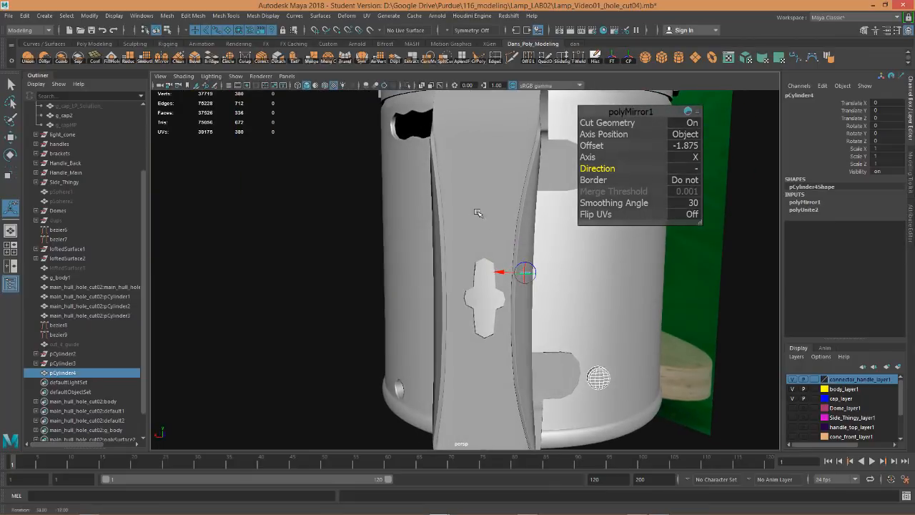
left_click_drag(502, 274, 483, 275)
left_click_drag(548, 301, 529, 184, "alt")
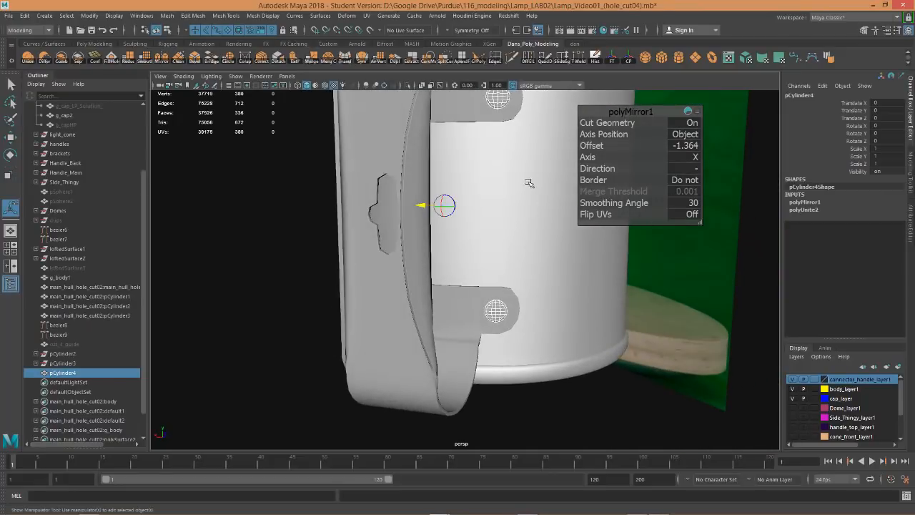
middle_click_drag(529, 184, 527, 249, "alt")
key("w")
Duplicate the connector strap attached to the cap rim above the curved handle.
left_click_drag(507, 235, 377, 246, "alt")
middle_click_drag(377, 247, 420, 282, "alt")
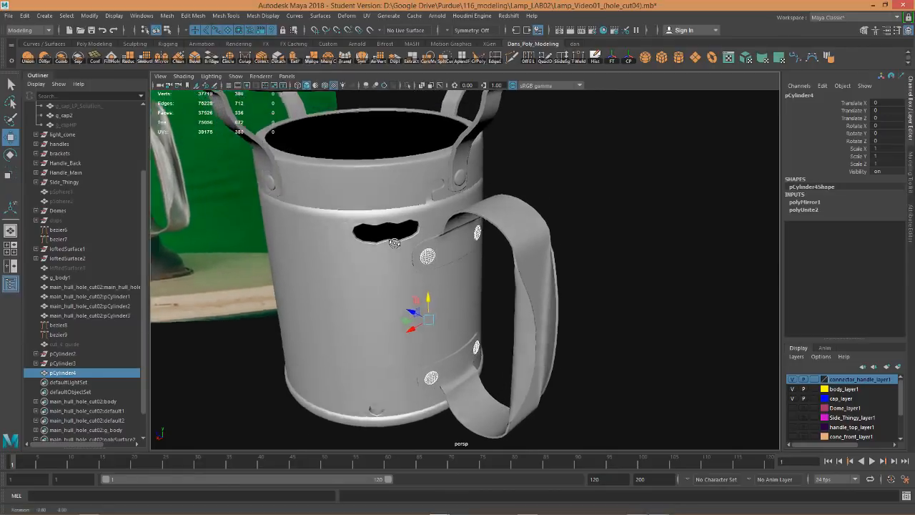
left_click_drag(421, 282, 405, 178, "alt")
right_click_drag(405, 163, 448, 155, "alt")
middle_click_drag(444, 155, 478, 263, "alt")
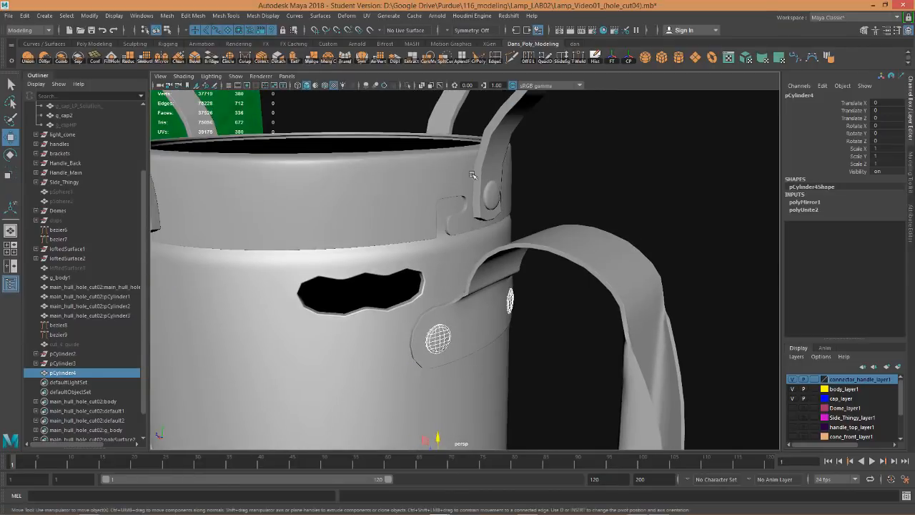
left_click(495, 145)
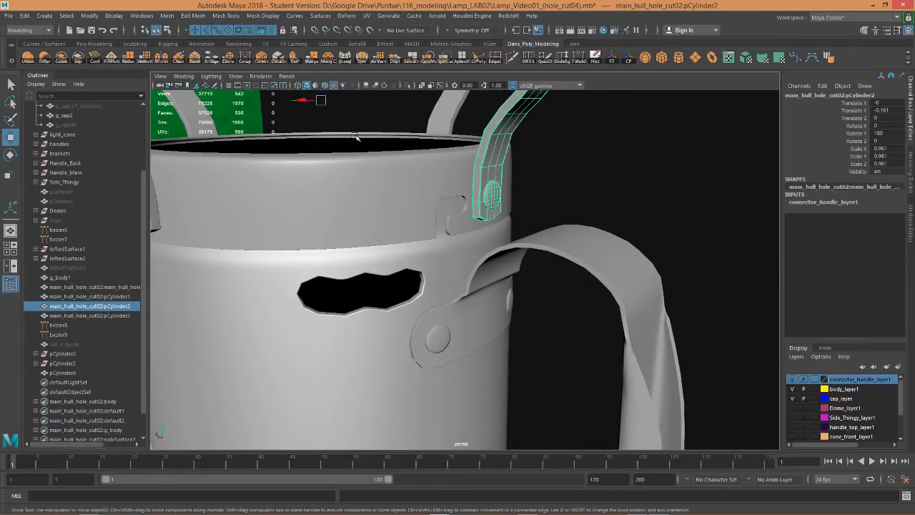
mouse_move(356, 136)
left_mouse_down("alt")
mouse_move(357, 160)
mouse_move(360, 148)
left_mouse_up("alt")
left_click_drag(345, 185, 348, 179, "alt")
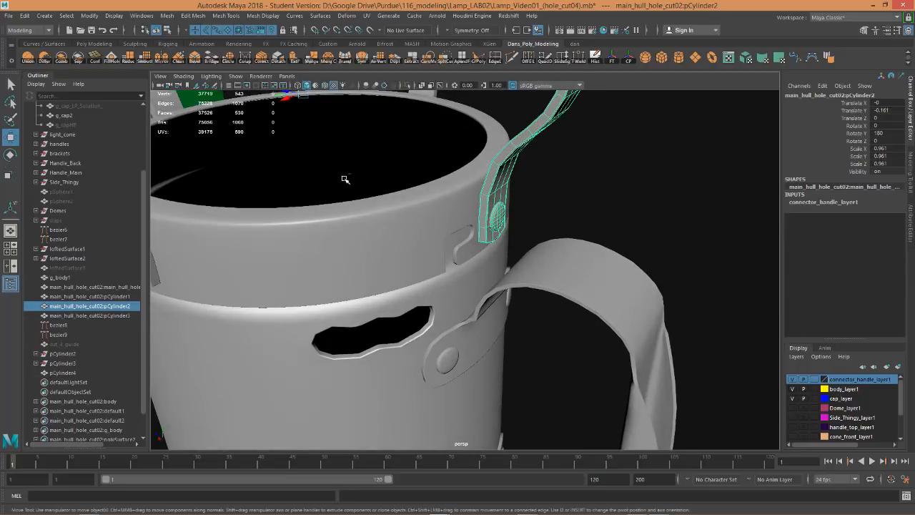
key("ctrl+d")
middle_click_drag(316, 151, 321, 167, "alt")
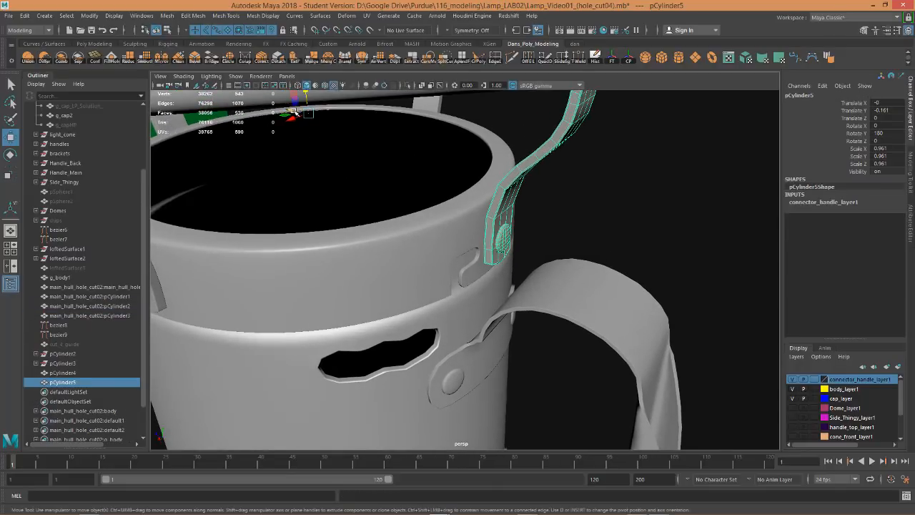
Rotate the duplicated strap around the lamp to about 151.4 degrees in Y, placing it above the body's wavy cutout.
key("e")
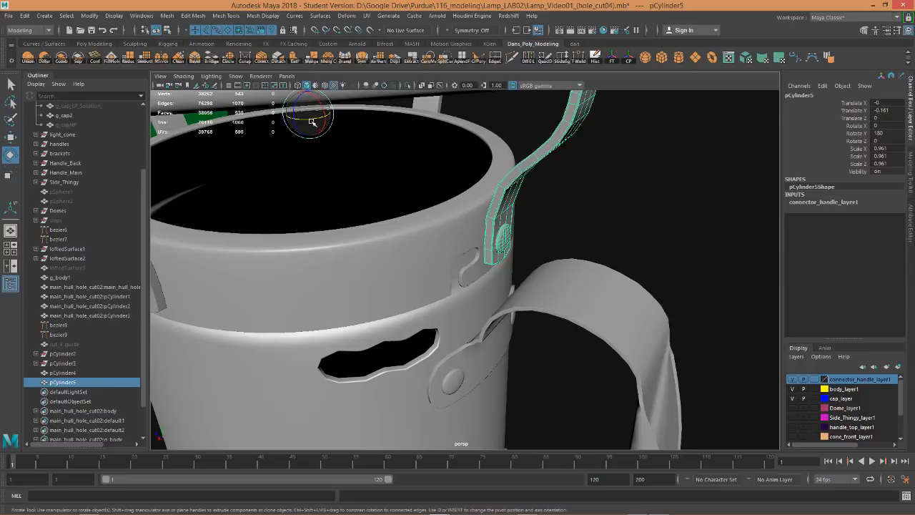
left_click_drag(309, 126, 302, 122)
left_click_drag(359, 233, 326, 184, "alt")
left_click_drag(363, 127, 363, 130)
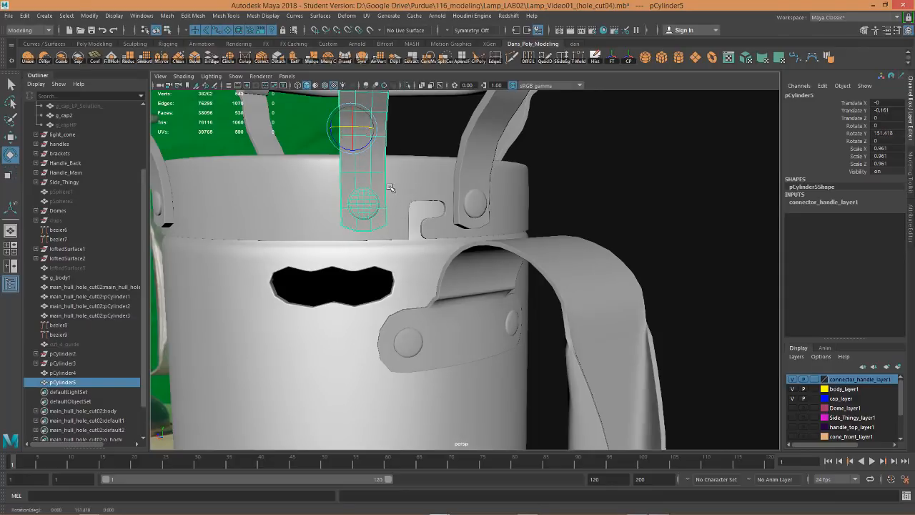
Move the duplicate down over the wavy cutout and delete its strap faces, keeping only the rivet.
key("w")
left_click_drag(354, 105, 370, 167)
right_click_drag(372, 185, 377, 209)
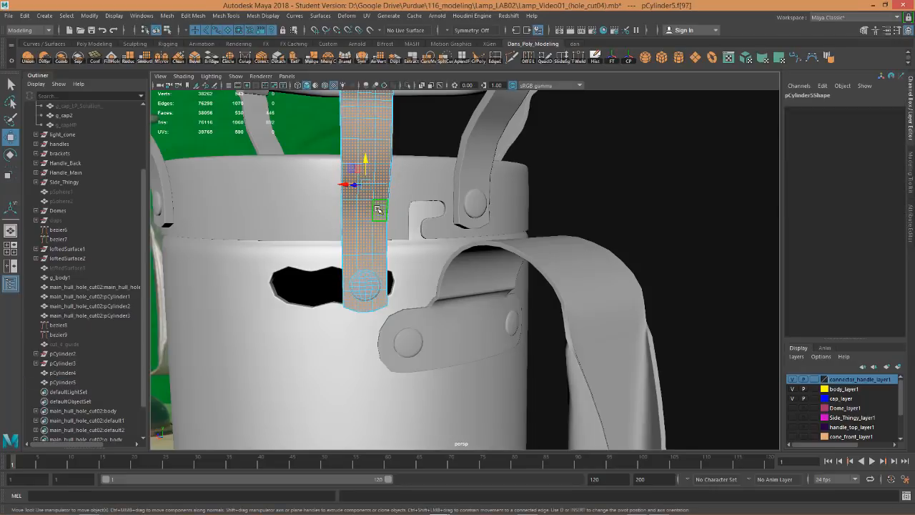
key("Delete")
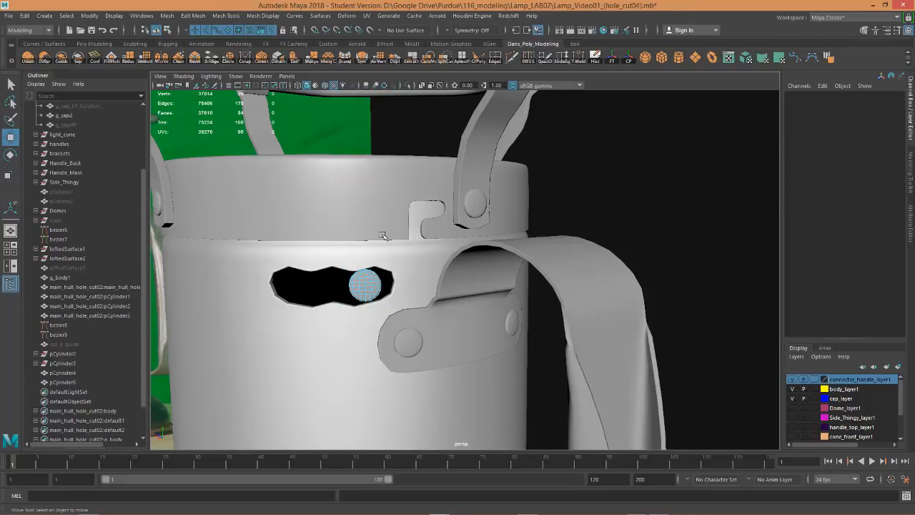
Select the open edge loop at the back of the isolated rivet.
double_click(376, 290)
key("f")
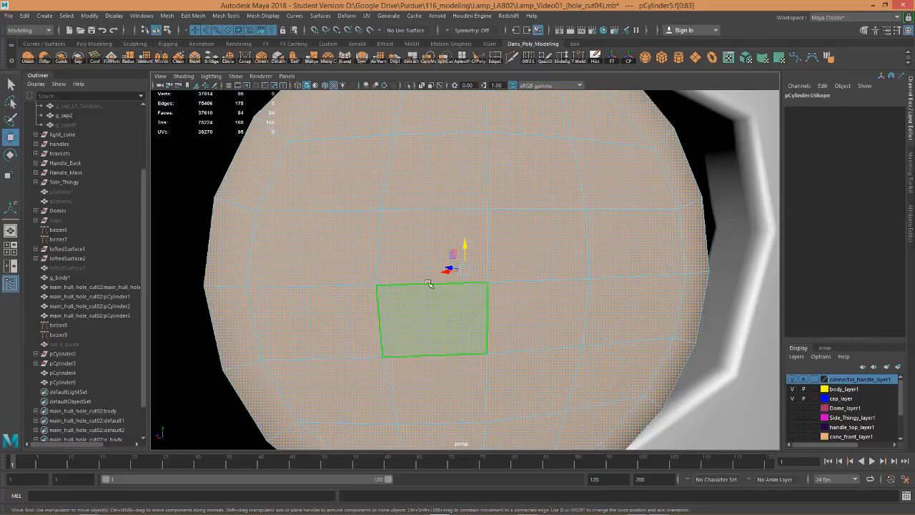
right_click_drag(429, 284, 251, 291, "alt")
left_click_drag(372, 282, 447, 269, "alt")
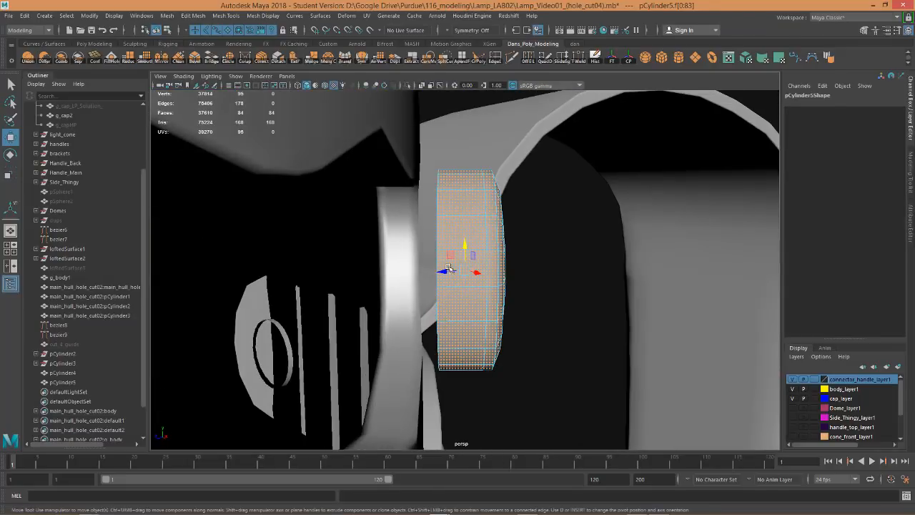
right_click_drag(438, 212, 437, 186)
double_click(437, 201)
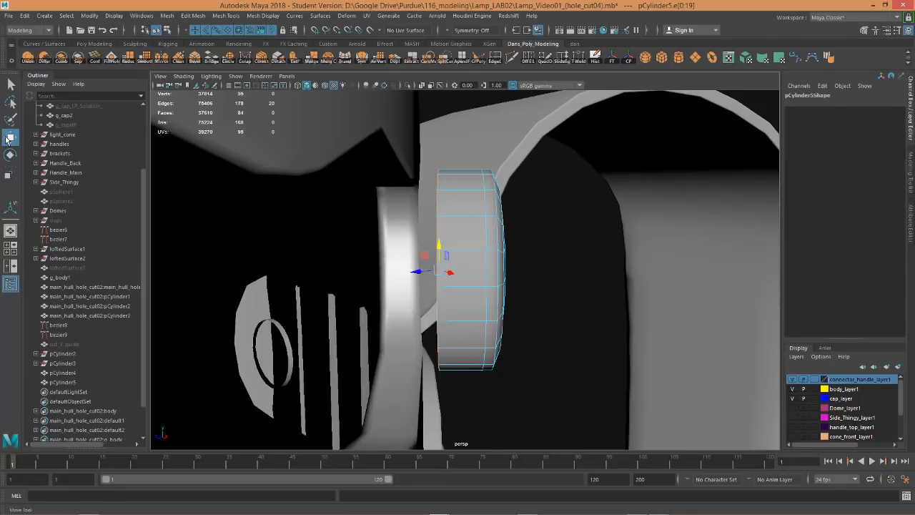
Show the Move tool's settings and set its axis orientation to Component.
double_click(9, 137)
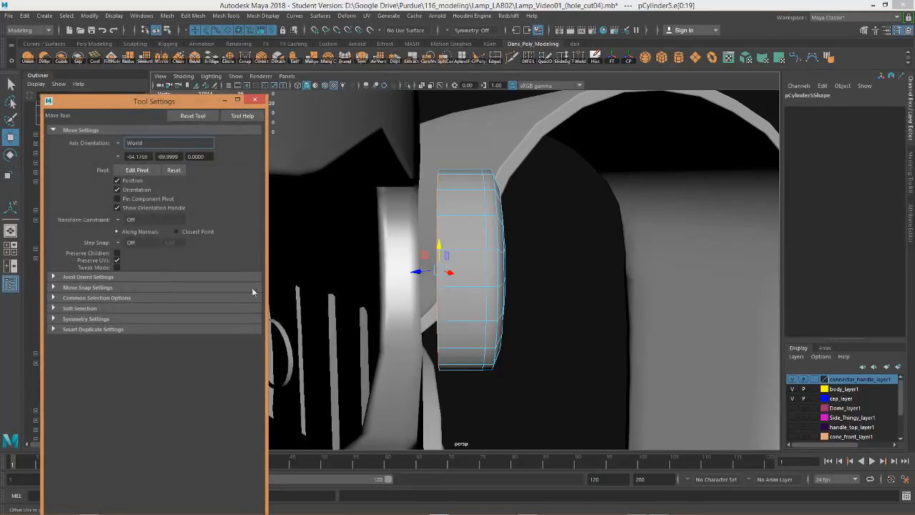
left_click_drag(431, 284, 300, 266, "alt")
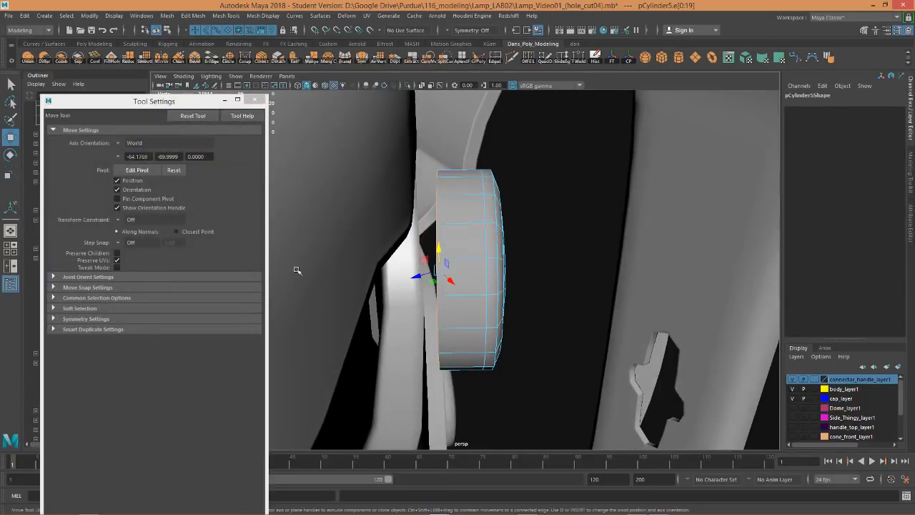
left_click(121, 143)
left_click(135, 155)
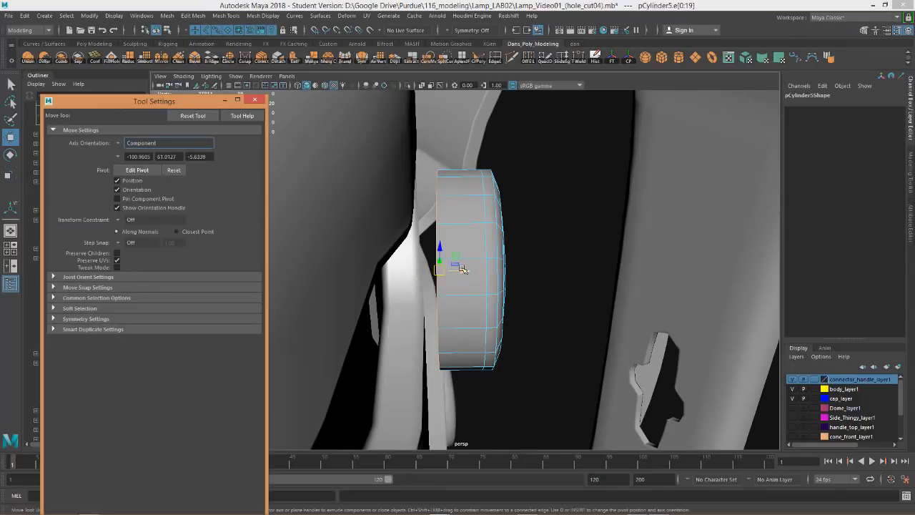
Try to extend the rivet by moving its back edge loop into the body, and undo both moves.
left_click_drag(464, 271, 369, 267, "alt")
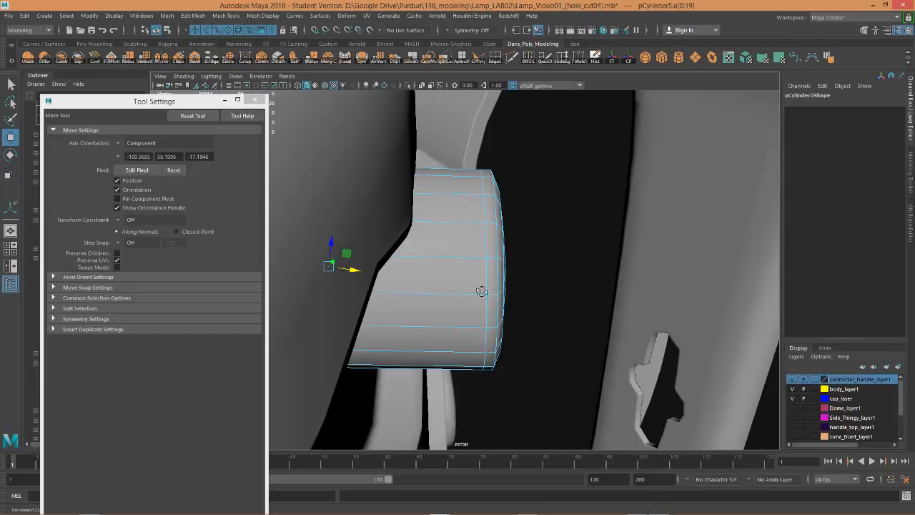
left_click_drag(480, 290, 442, 273, "alt")
left_click_drag(360, 268, 322, 262)
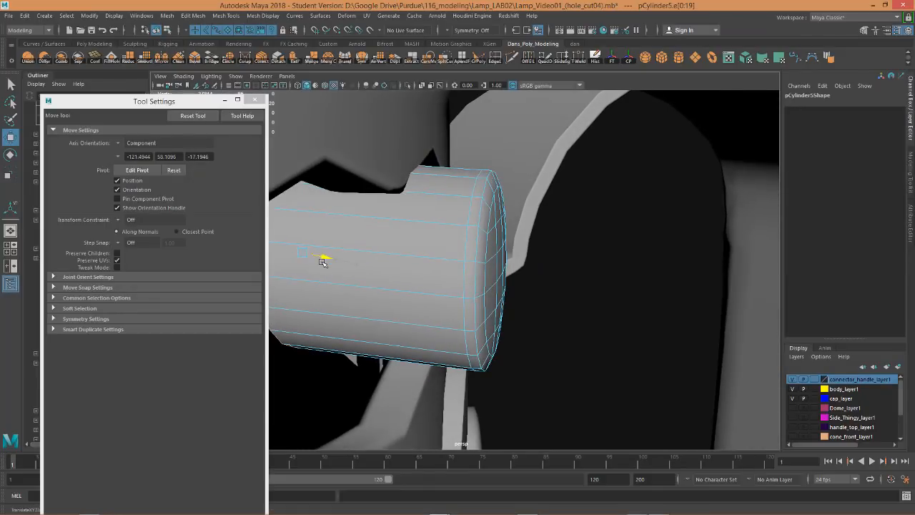
key("ctrl+z")
key("ctrl+z")
Move the rivet's back edge loop into the body to form a long shaft, and realign the loop with the rivet's head.
left_click_drag(430, 309, 311, 266, "alt")
left_click_drag(497, 309, 390, 255, "alt")
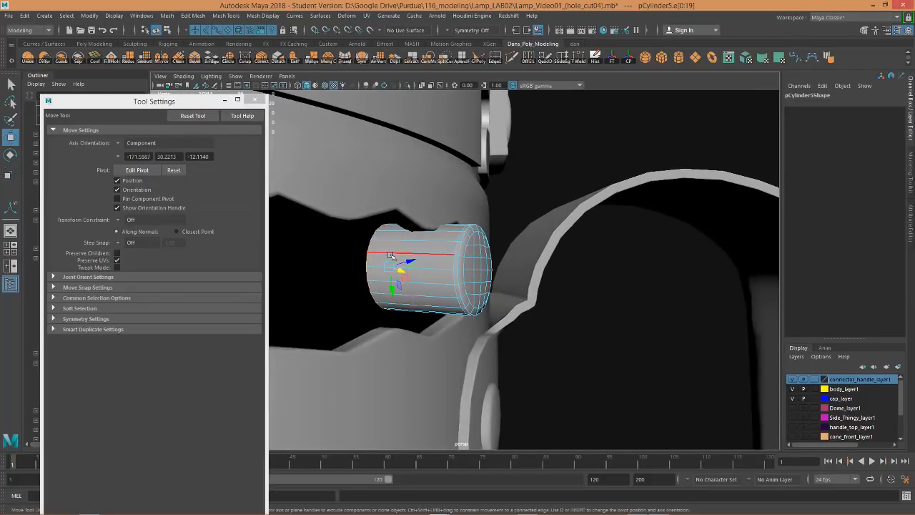
left_click_drag(393, 290, 393, 292)
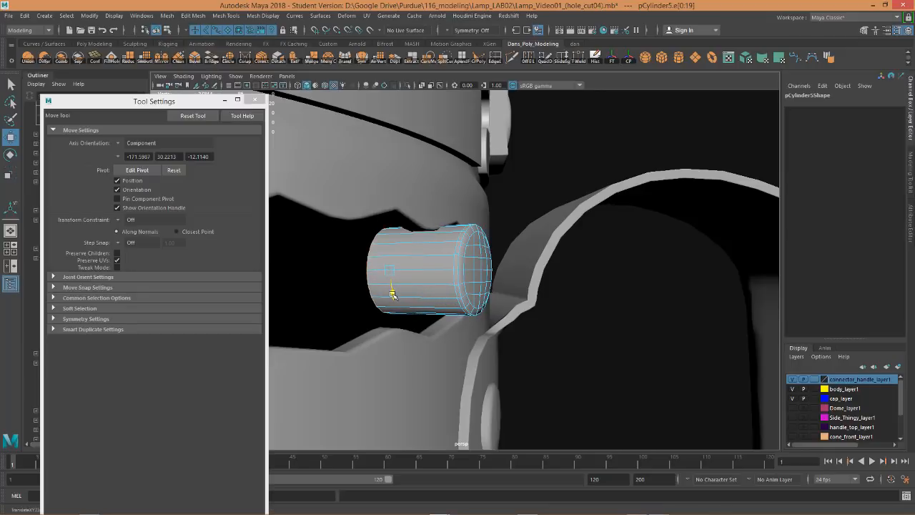
left_click_drag(439, 320, 376, 317, "alt")
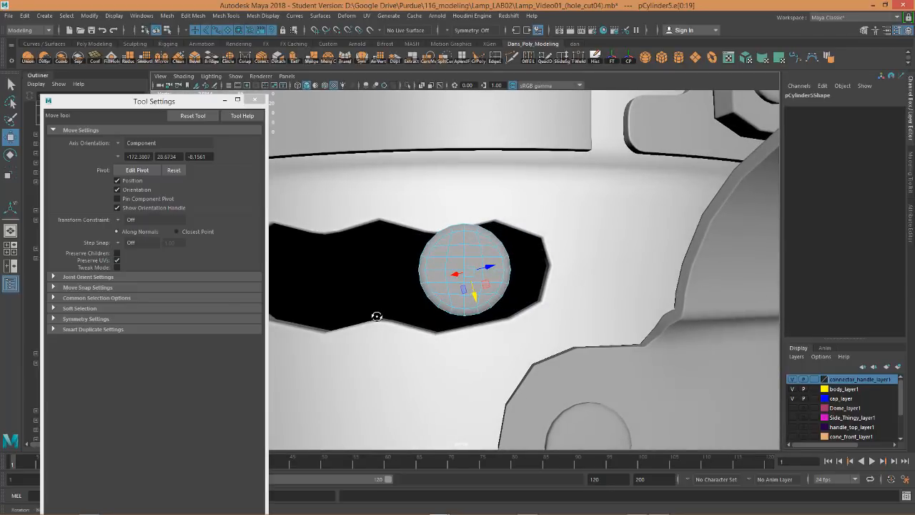
left_click_drag(486, 293, 500, 376, "alt")
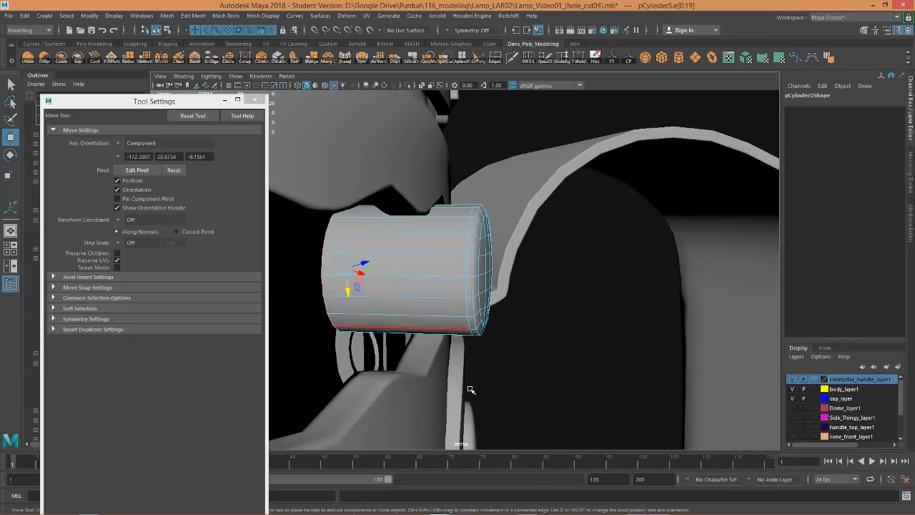
left_click_drag(377, 327, 289, 265, "alt")
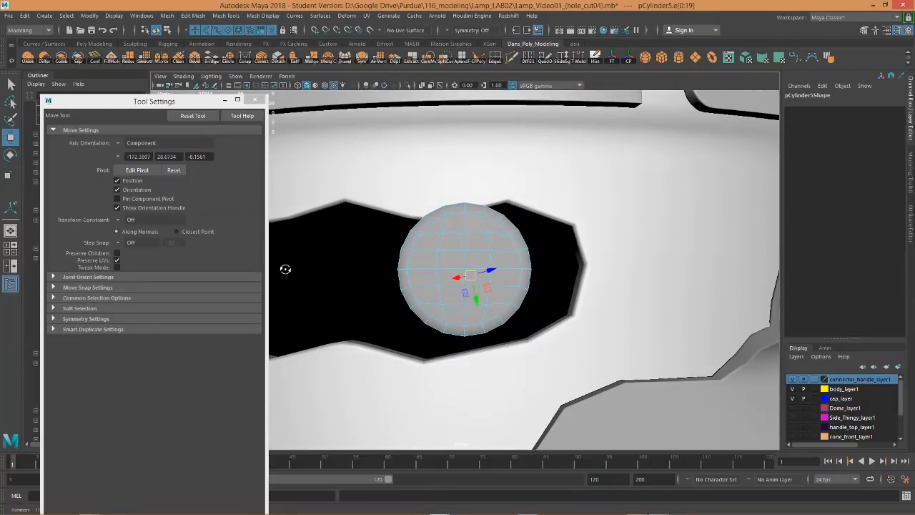
Try to shift the two edge loops behind the rivet's domed head along the component axis, and undo the moves.
left_click_drag(423, 276, 459, 302, "alt")
scroll(424, 290, "down", 3)
scroll(428, 292, "up", 5)
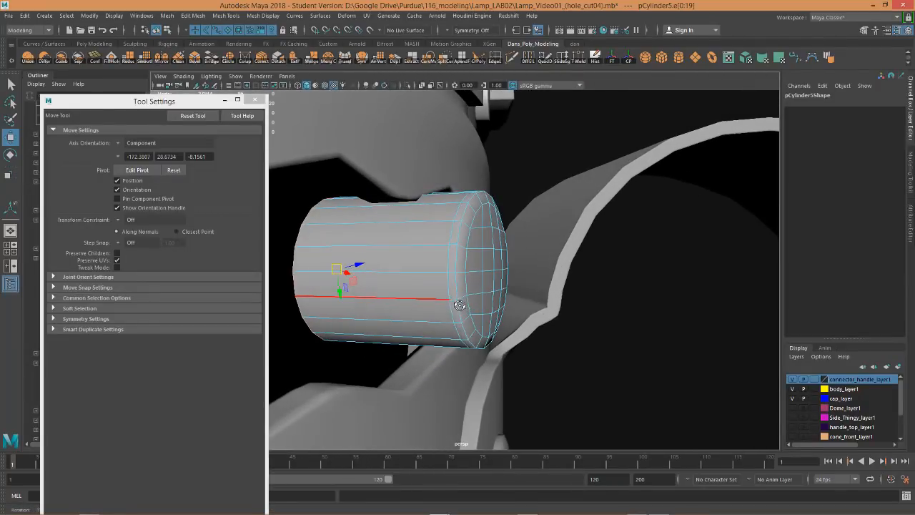
right_click(465, 275)
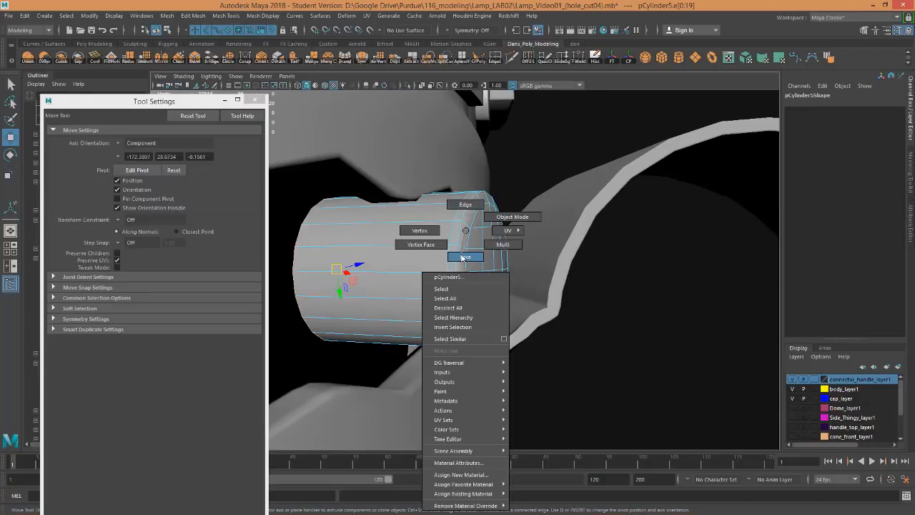
left_click(461, 205)
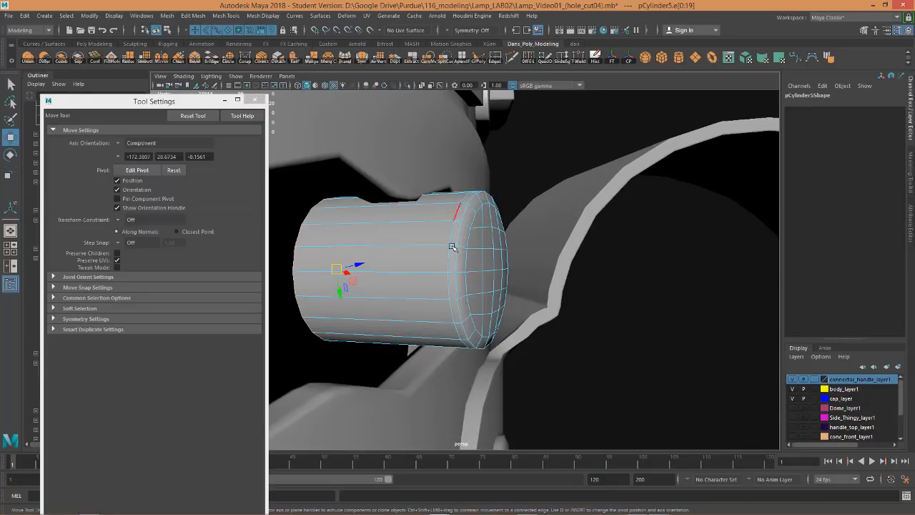
double_click(448, 252)
double_click(455, 259)
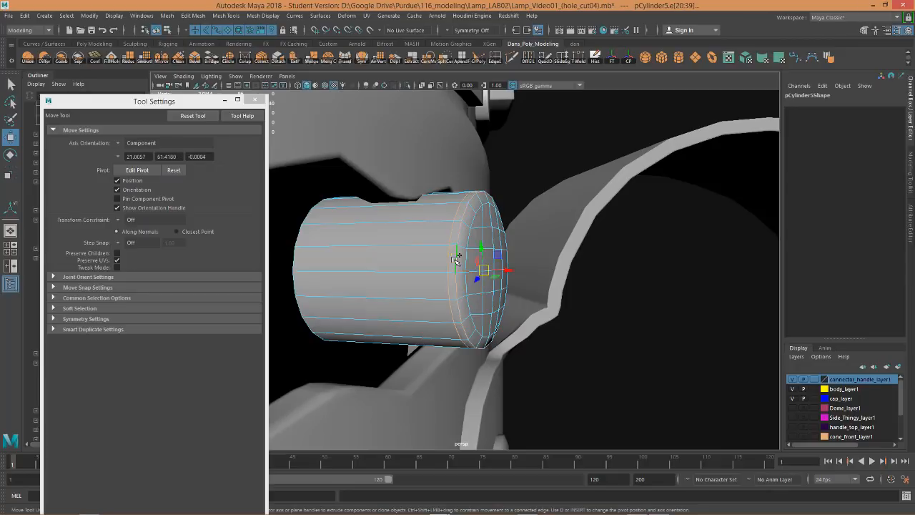
left_click_drag(509, 272, 509, 271)
key("ctrl+z")
left_click_drag(508, 268, 507, 268)
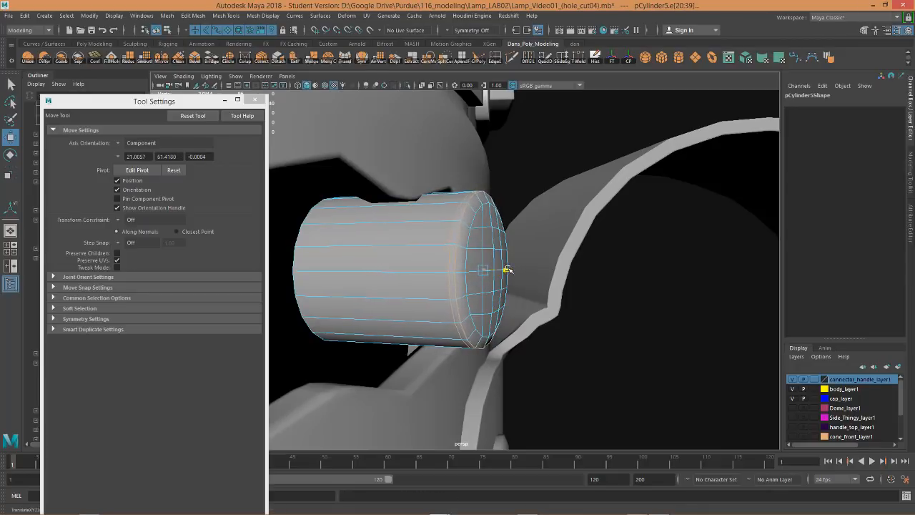
Show the Modeling Toolkit, select the rear edge loop of the rivet's rounded rim and set the transform constraint to Edge.
left_click(866, 31)
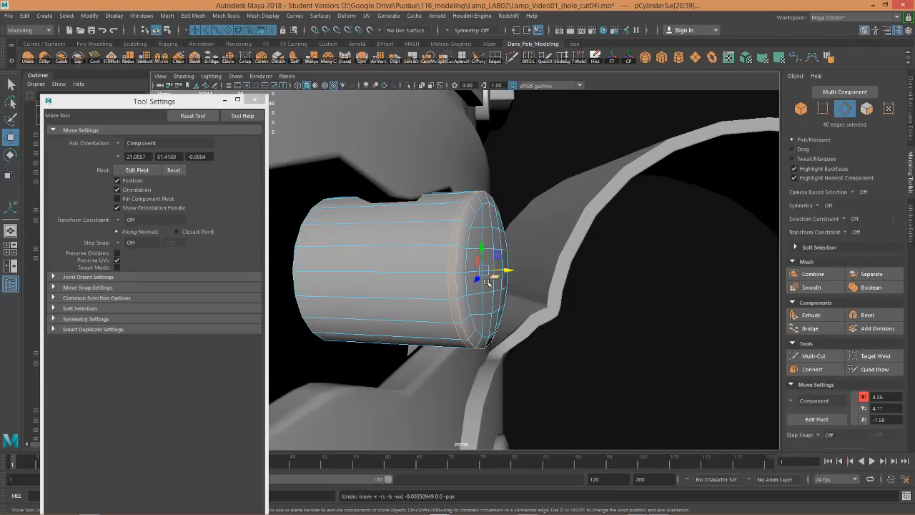
left_click(140, 143)
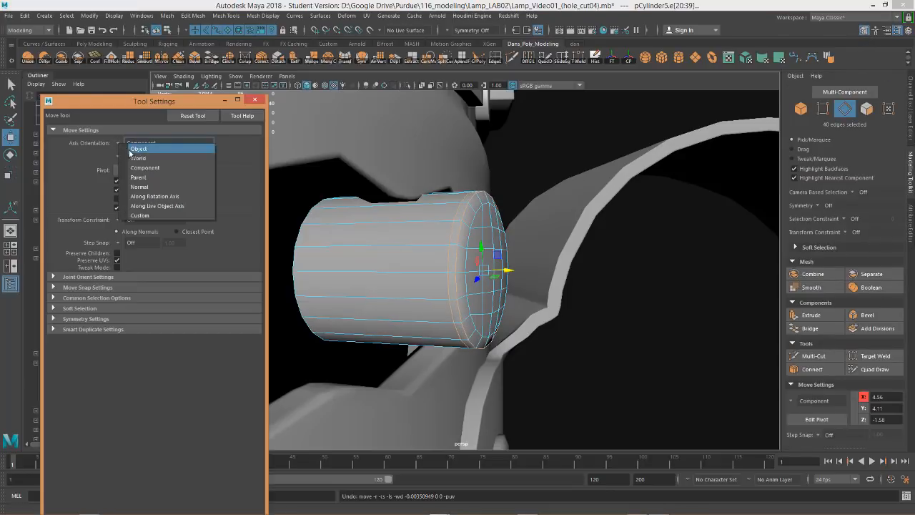
left_click(450, 251)
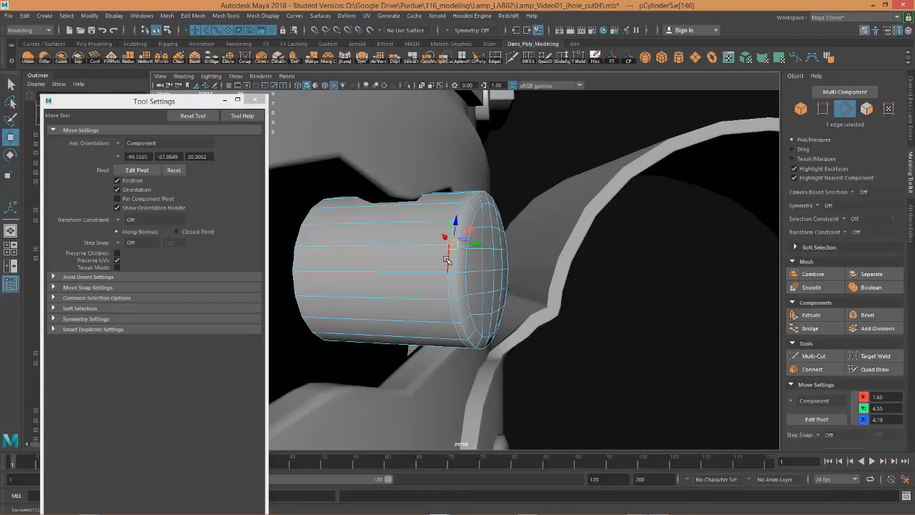
double_click(475, 269)
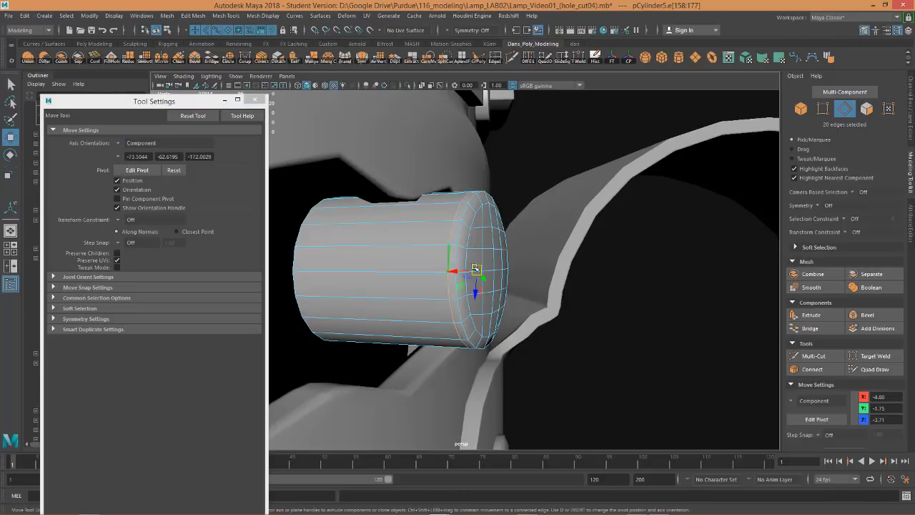
left_click(851, 235)
left_click(869, 248)
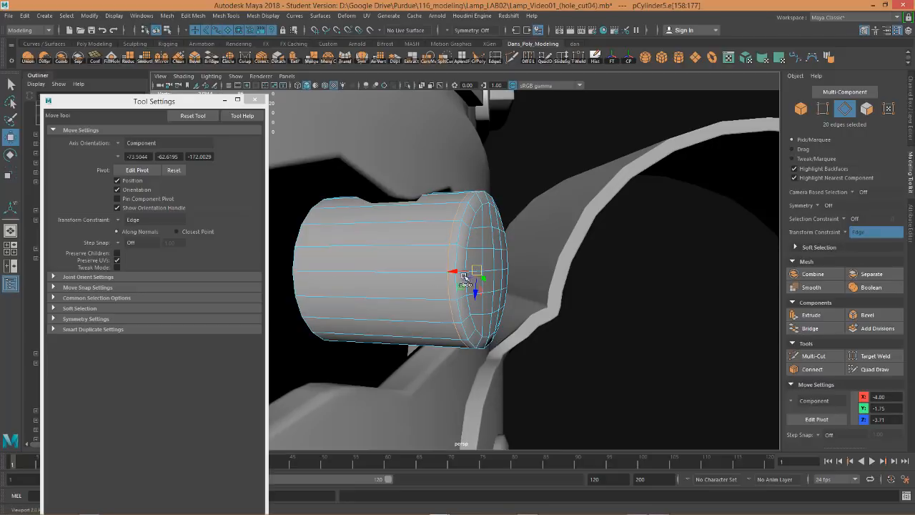
Set the Move tool's axis orientation to Object and slide the selected edge loop back along the rivet's shaft.
left_click(131, 146)
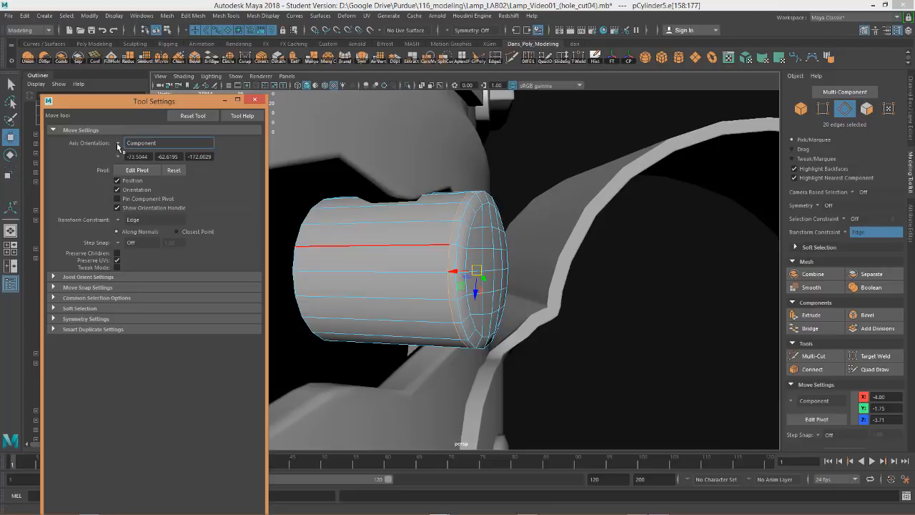
left_click(118, 145)
left_click(136, 148)
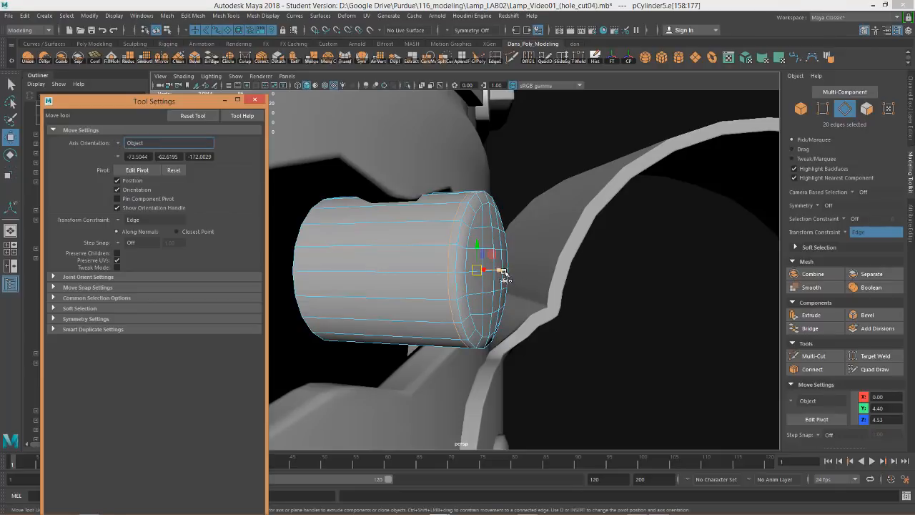
left_click_drag(504, 275, 455, 292)
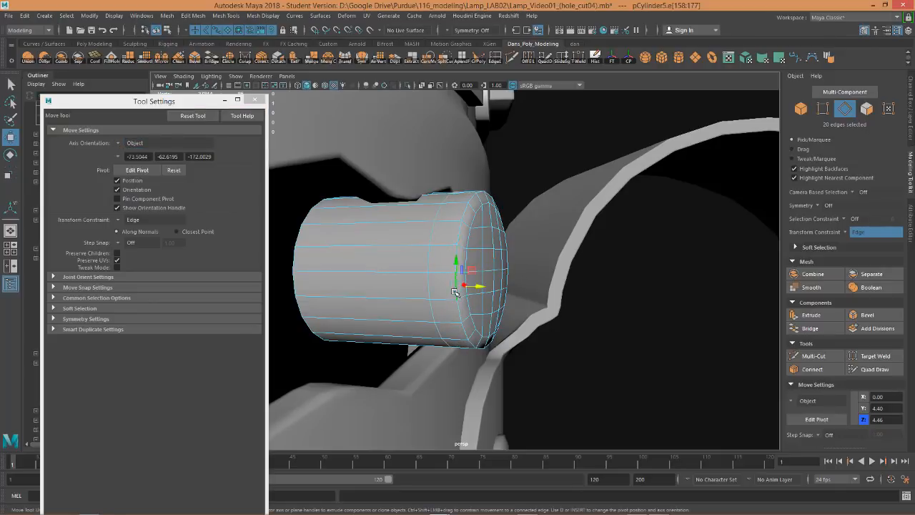
Select the front edge loop of the peg's rounded rim and slide it slightly back along the shaft.
double_click(455, 292)
left_click_drag(507, 275, 499, 275)
scroll(497, 204, "down", 10)
left_click_drag(408, 181, 449, 200, "alt")
scroll(448, 201, "down", 4)
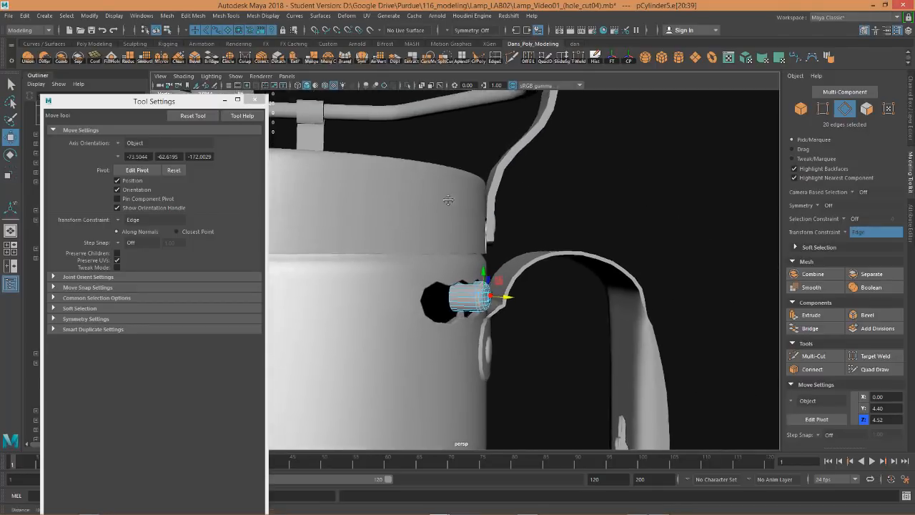
Examine the switch peg and its wavy slot in the lamp's reference photo.
scroll(448, 201, "down", 8)
left_click_drag(541, 204, 462, 234, "alt")
middle_click_drag(462, 234, 574, 219, "alt")
scroll(552, 210, "up", 8)
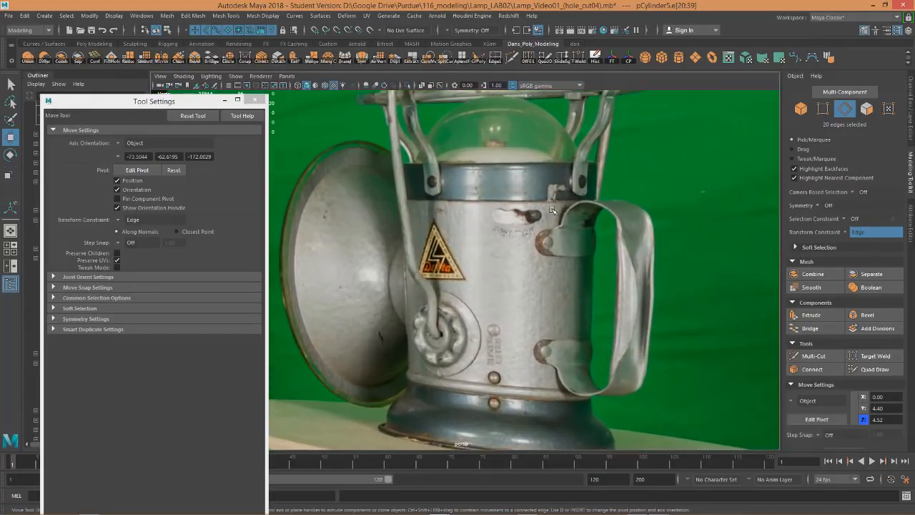
scroll(555, 209, "up", 3)
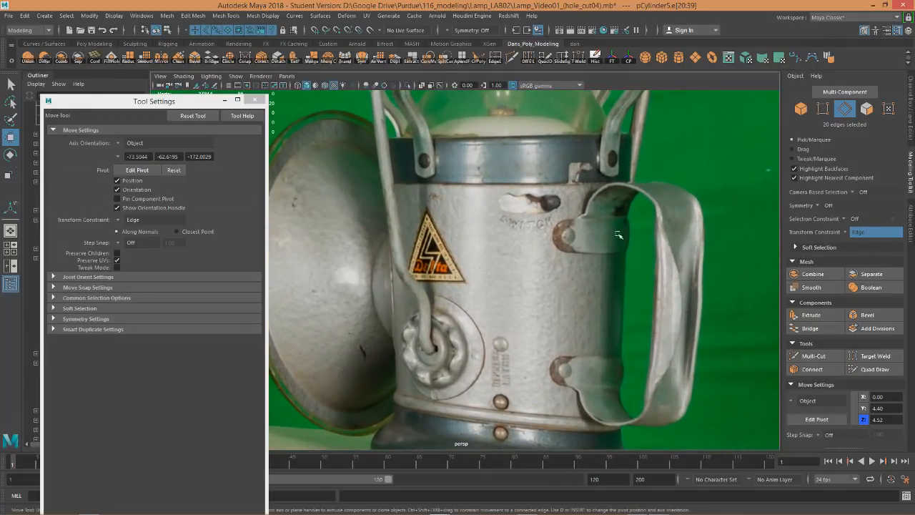
scroll(619, 238, "down", 10)
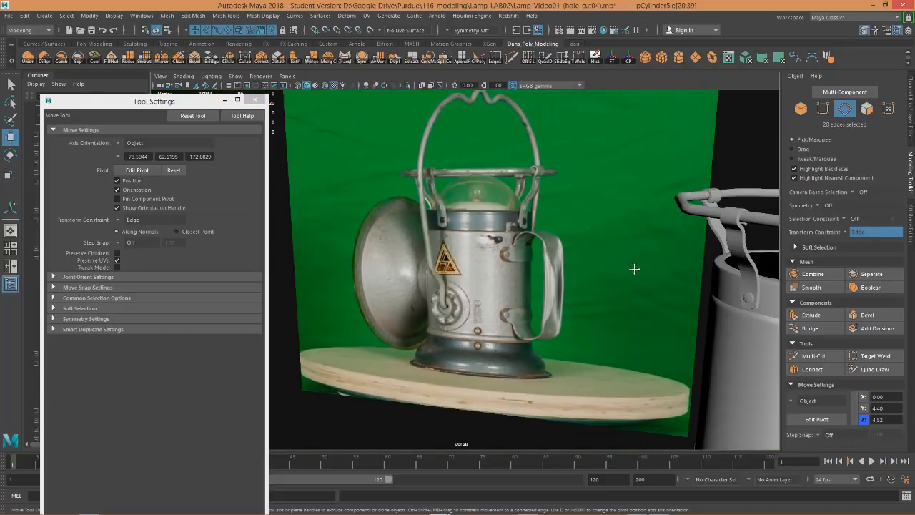
middle_click_drag(635, 269, 552, 239, "alt")
Select the four centre faces on the peg's domed end and grow the face selection twice.
scroll(570, 235, "up", 7)
left_click_drag(643, 250, 582, 276, "alt")
scroll(481, 272, "up", 4)
middle_click_drag(582, 276, 511, 292, "alt")
right_click_drag(511, 292, 572, 291, "alt")
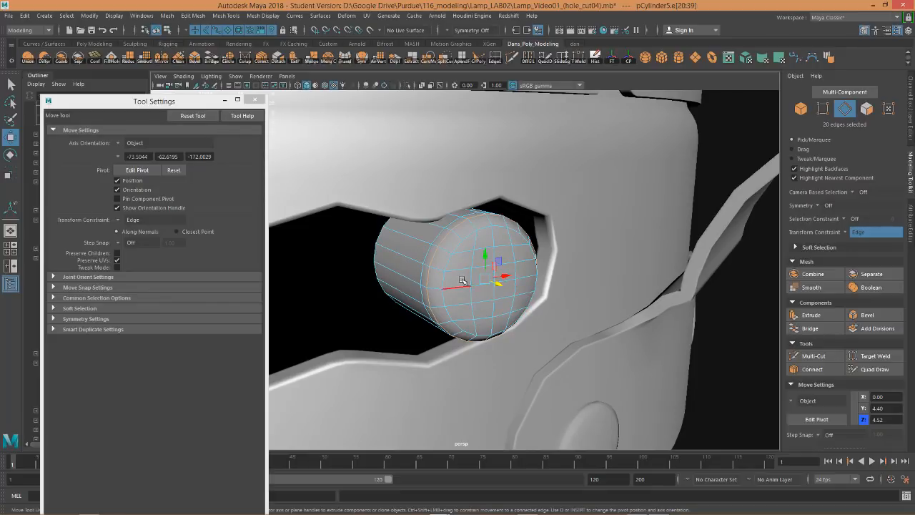
mouse_move(463, 281)
right_mouse_down()
mouse_move(465, 252)
mouse_move(461, 279)
right_mouse_up()
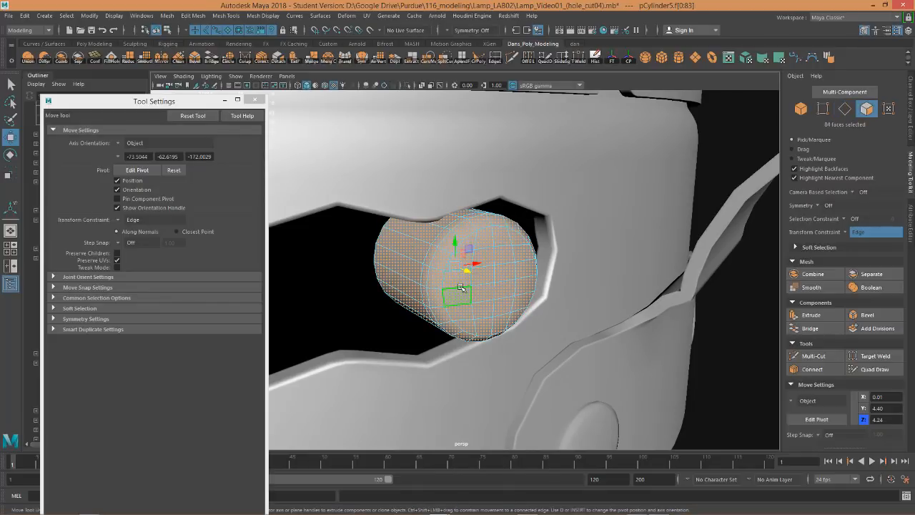
left_click(497, 290)
left_click(499, 272, "shift")
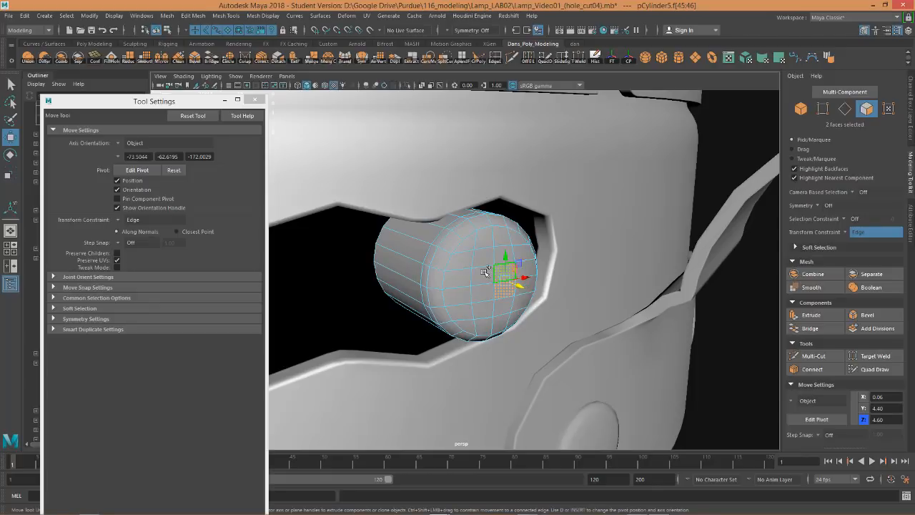
left_click(487, 271, "shift")
left_click(490, 291, "shift")
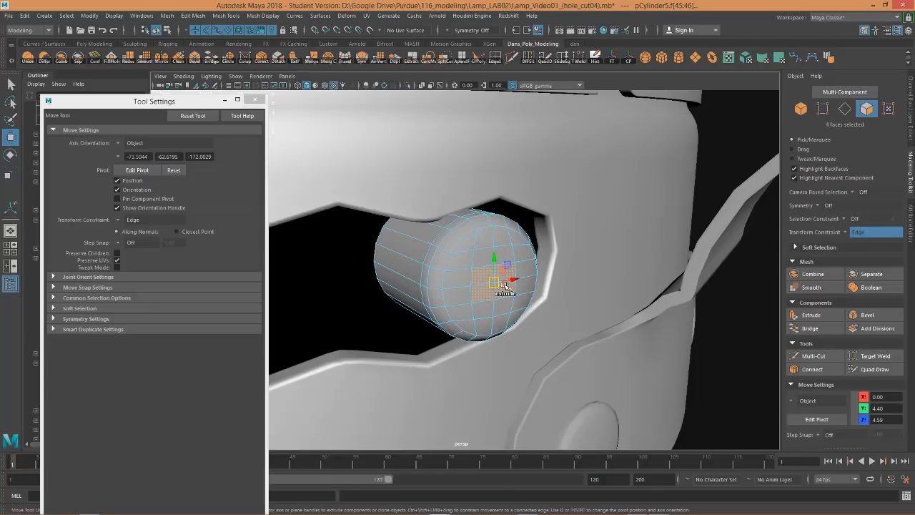
key("shift+period")
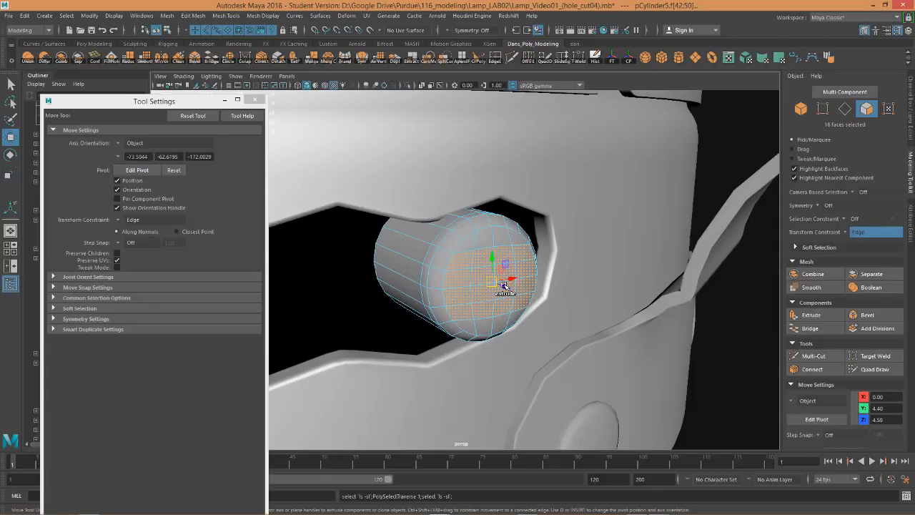
key("shift+period")
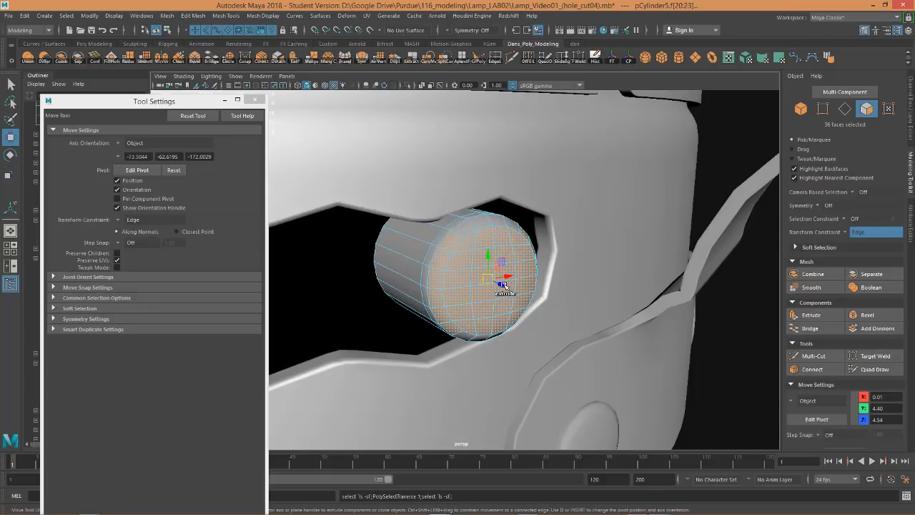
Add the missing outer faces to the domed end's selection and shrink the selection by one ring.
left_click(478, 218, "shift")
left_click_drag(502, 301, 484, 277, "alt")
key("f")
left_click_drag(474, 327, 548, 325, "alt")
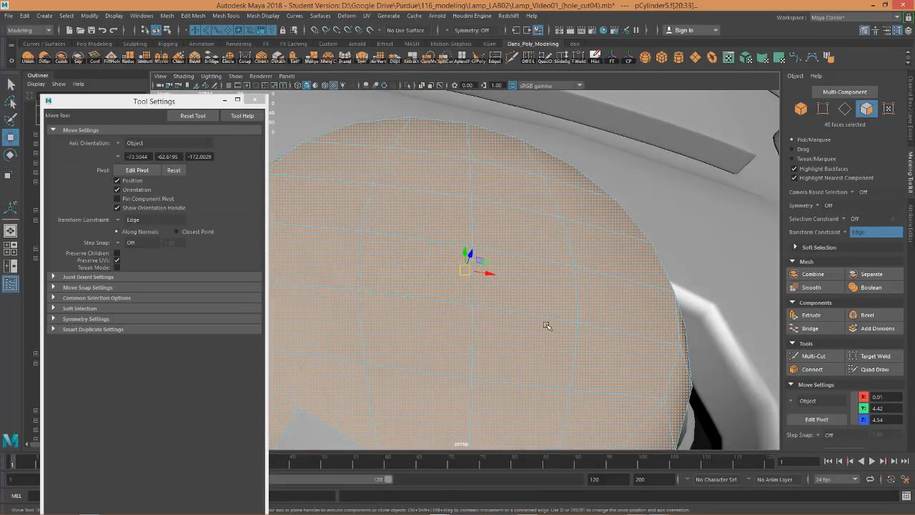
right_click_drag(547, 325, 490, 366, "alt")
left_click_drag(533, 399, 390, 363, "shift")
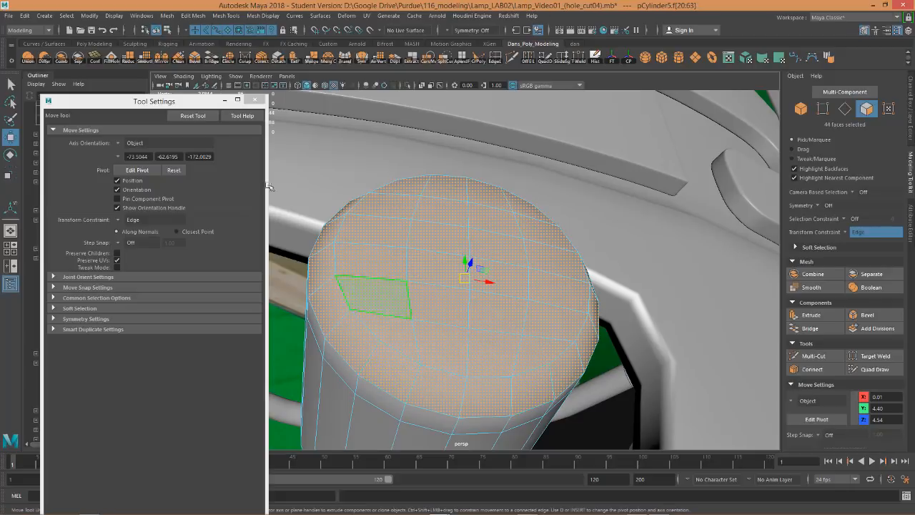
left_click_drag(507, 360, 531, 382, "alt")
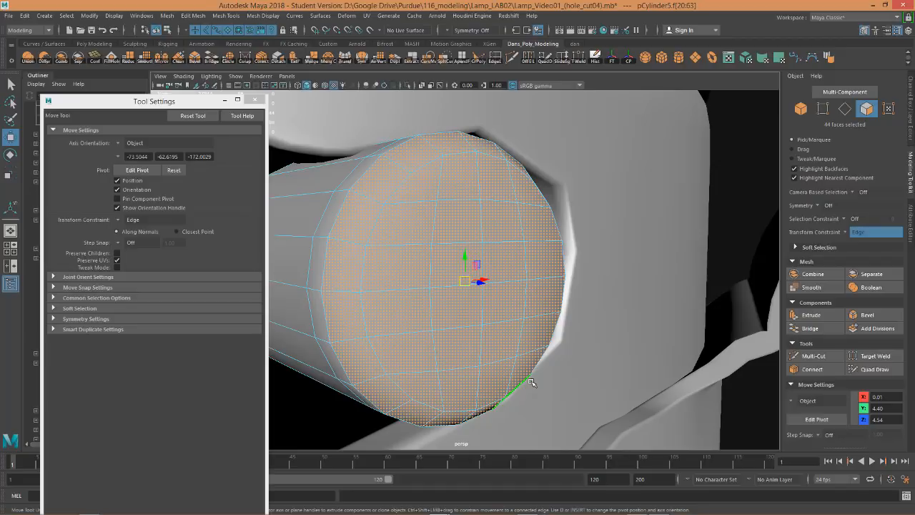
key("shift+comma")
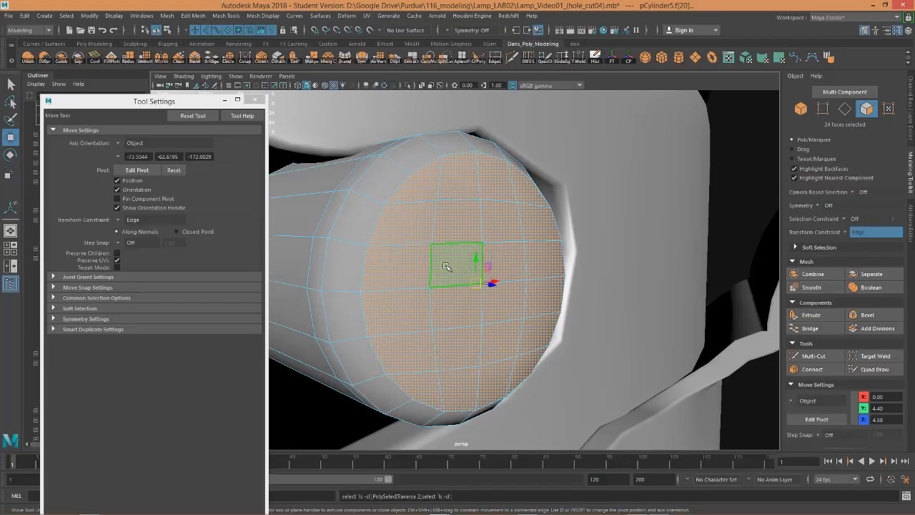
Turn the transform constraint off, scale the peg's selected end faces smaller and move them slightly outward.
left_click_drag(445, 267, 446, 270, "alt")
key("r")
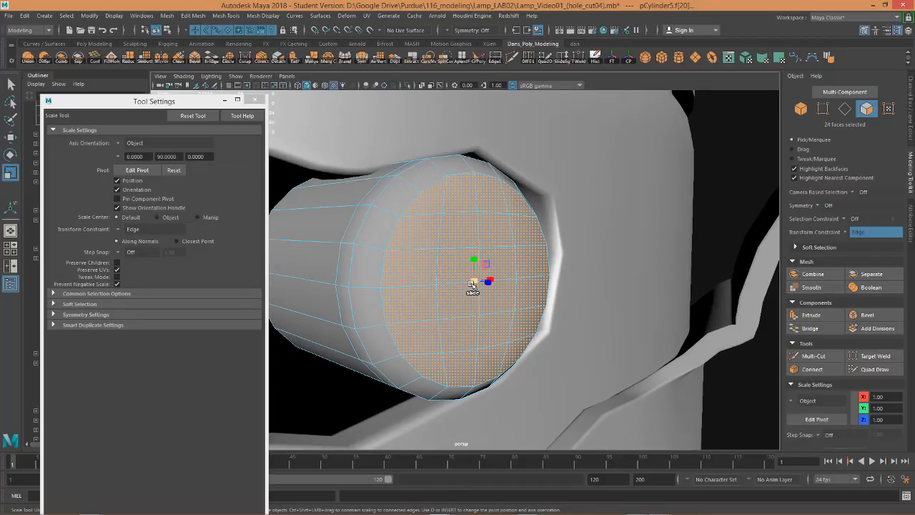
left_click(846, 239)
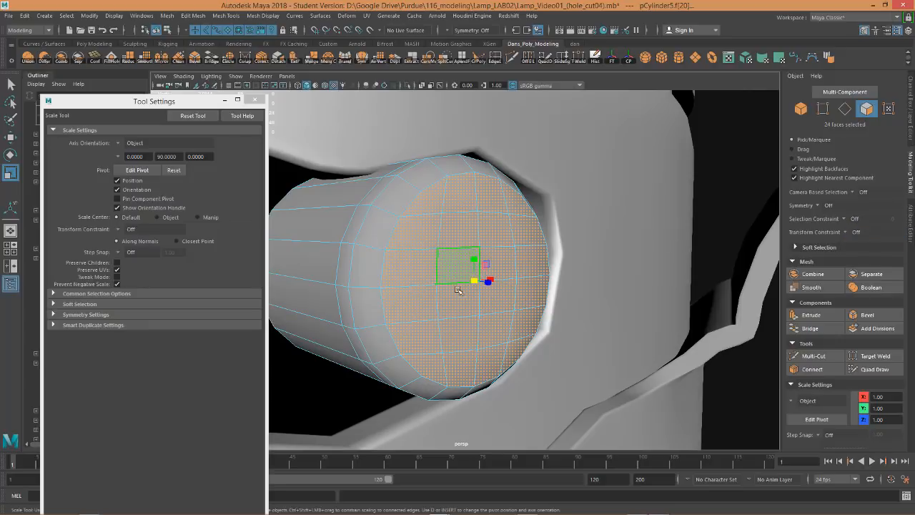
left_click_drag(473, 279, 446, 273)
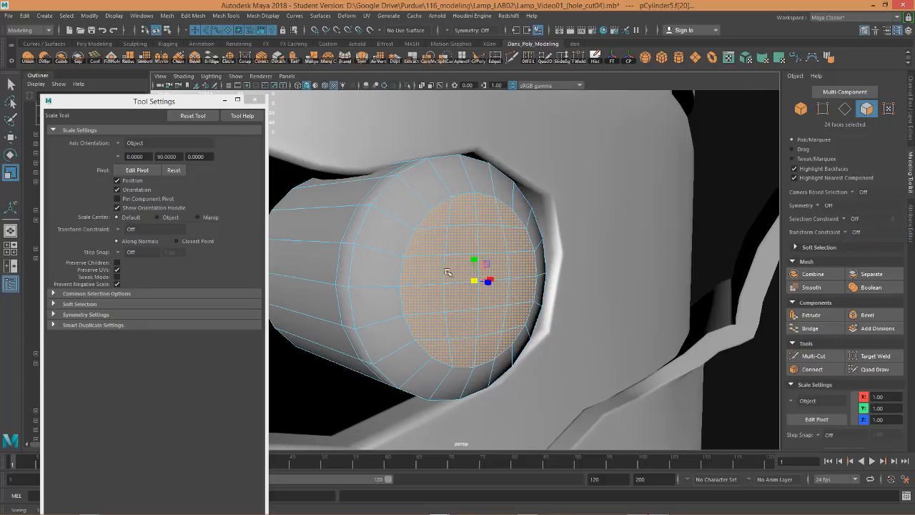
key("w")
left_click_drag(469, 309, 520, 294, "alt")
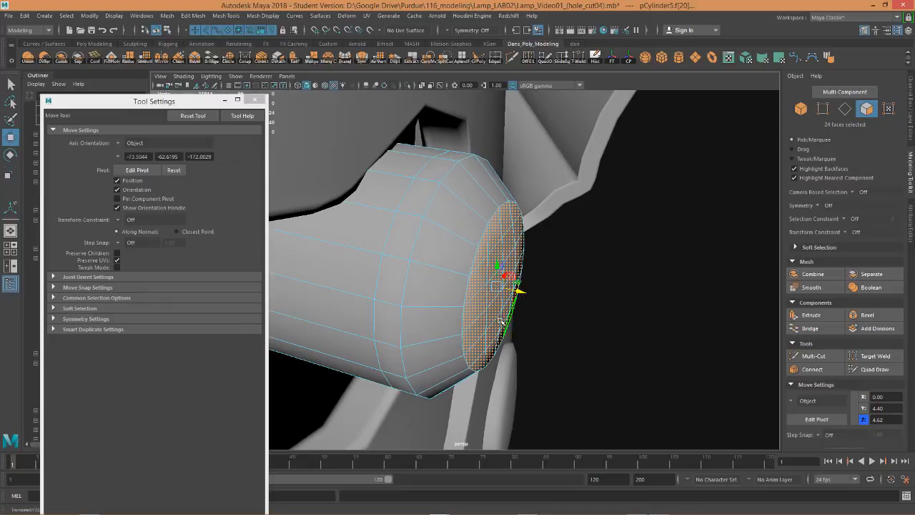
left_click_drag(506, 329, 478, 312, "alt")
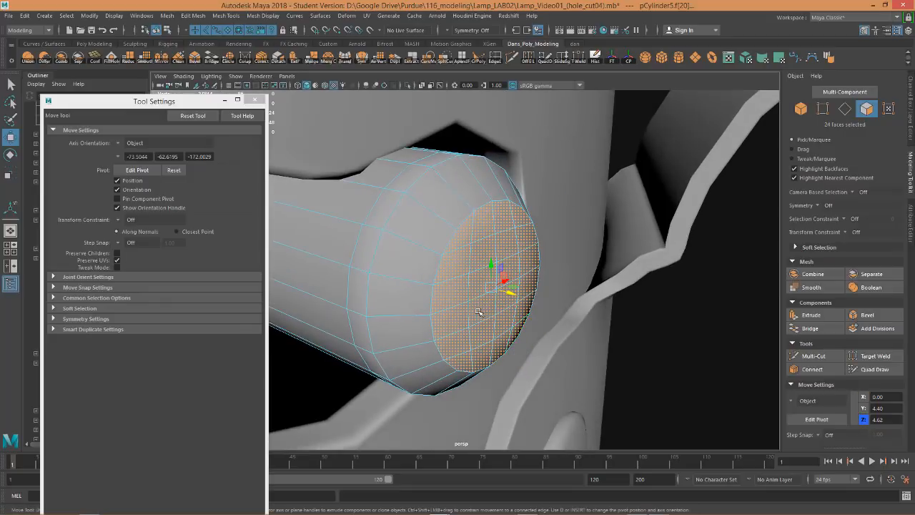
Extrude the peg's end faces and scale the extrusion inward to inset a narrow ring.
left_click(294, 60)
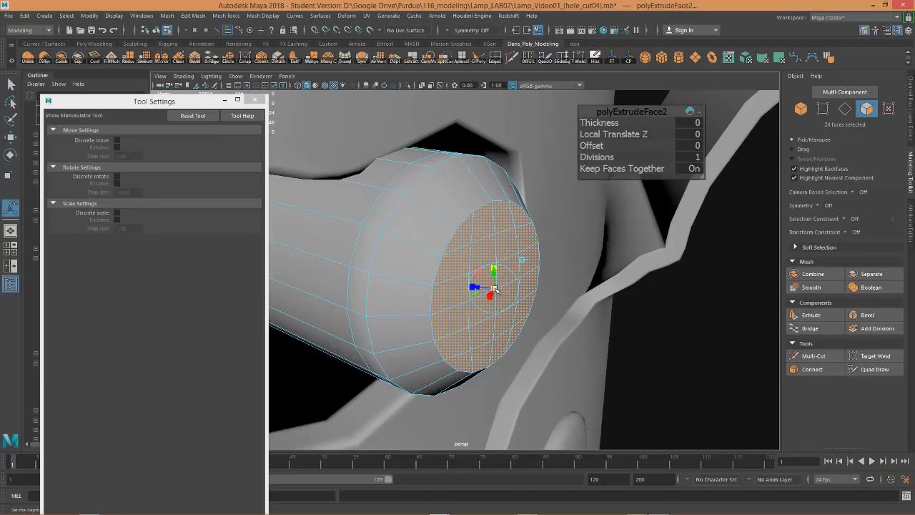
left_click_drag(494, 288, 482, 290)
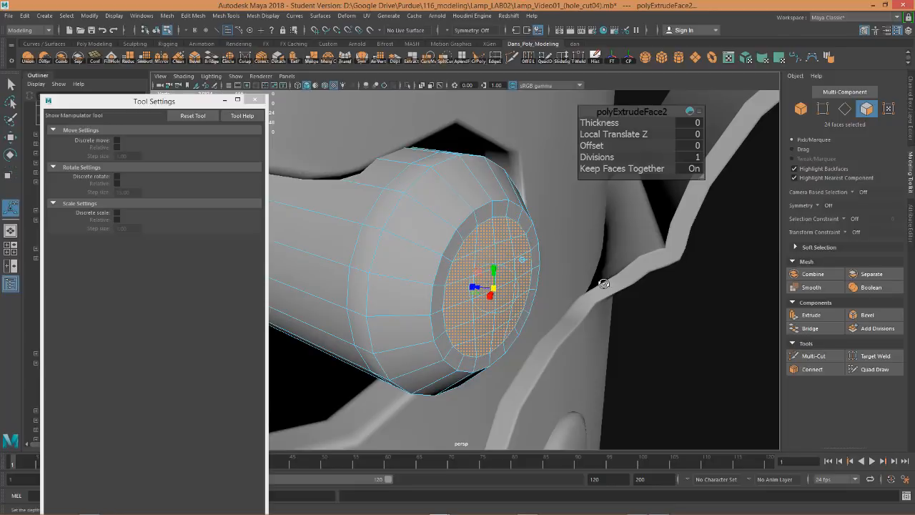
left_click_drag(603, 283, 479, 190, "alt")
Insert an edge loop around the peg's bevel close to the end face with Multi-Cut.
left_click(515, 57)
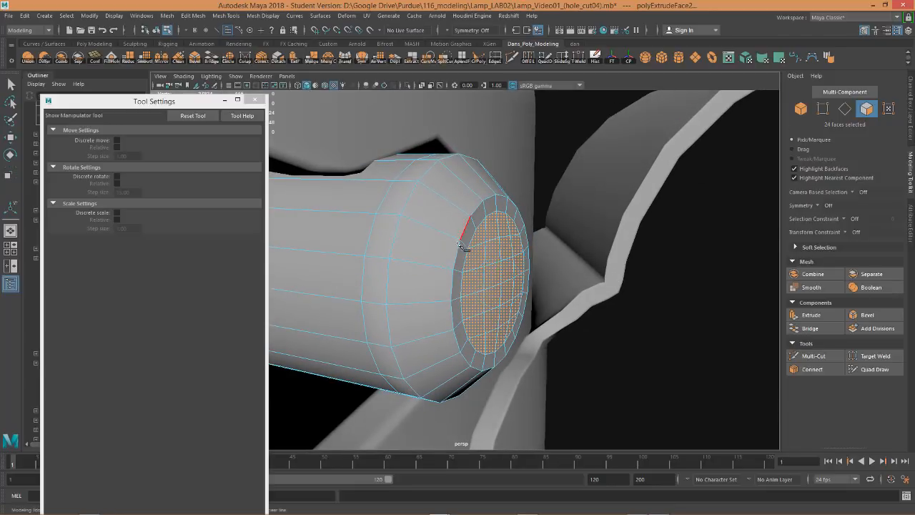
left_click(444, 233, "ctrl")
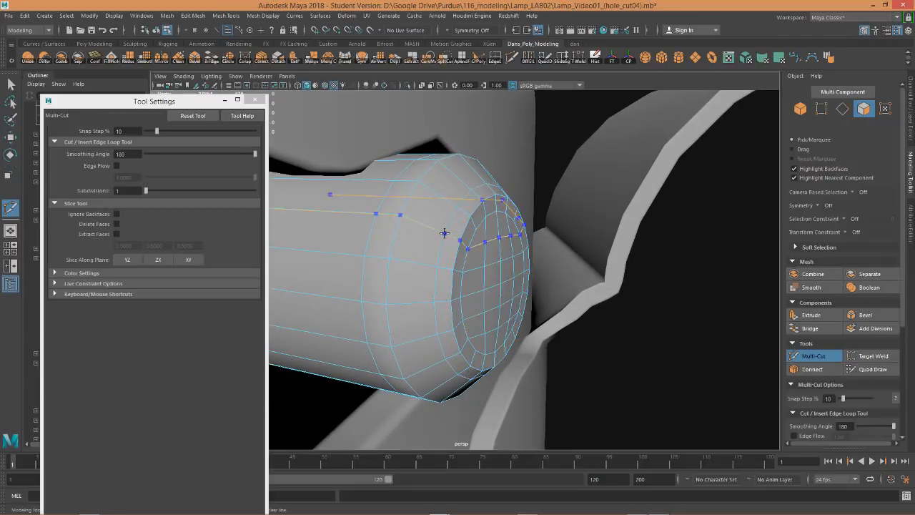
left_click_drag(481, 301, 486, 313, "alt")
right_click_drag(486, 313, 456, 289, "alt")
mouse_move(456, 289)
left_mouse_down("alt")
mouse_move(403, 282)
mouse_move(451, 296)
mouse_move(468, 289)
left_mouse_up("alt")
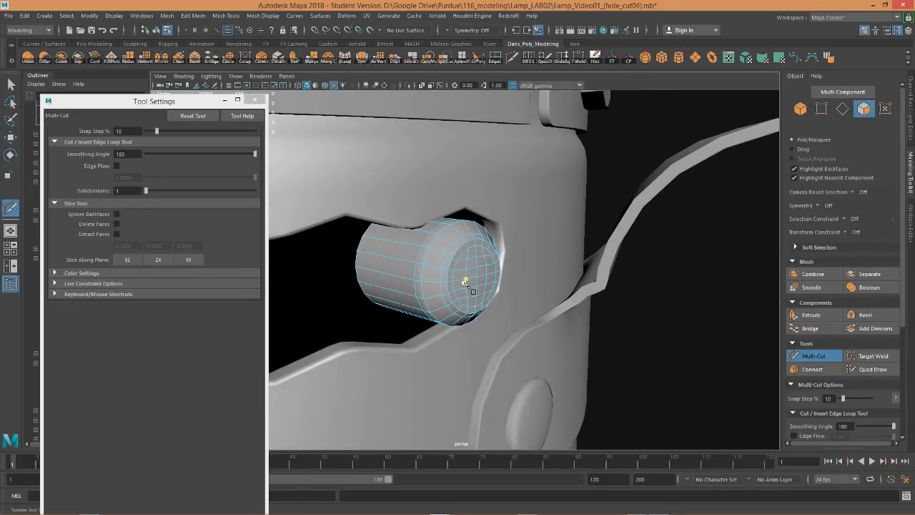
Apply a planar UV projection to all faces of the peg and check the layout in the UV Editor.
key("w")
mouse_move(469, 284)
left_mouse_down("alt")
mouse_move(409, 266)
mouse_move(456, 281)
left_mouse_up("alt")
right_click_drag(484, 289, 430, 261, "alt")
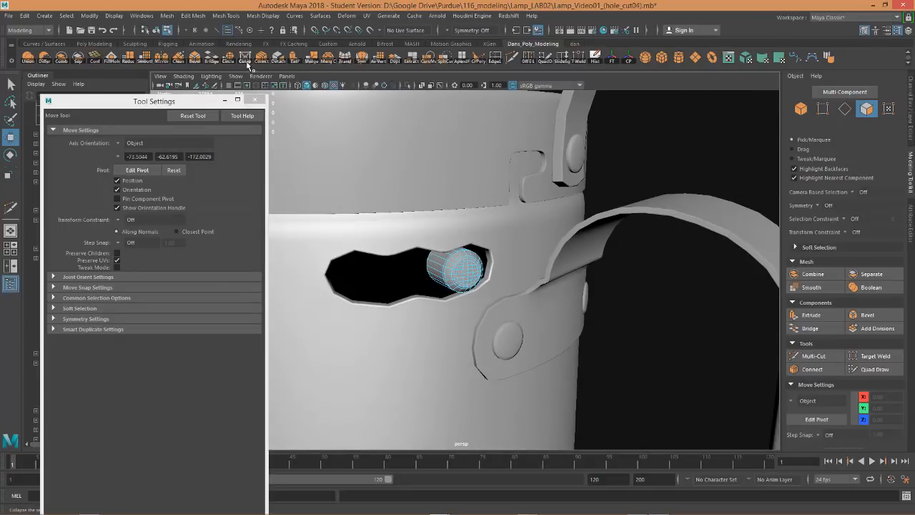
left_click(473, 270)
key("f")
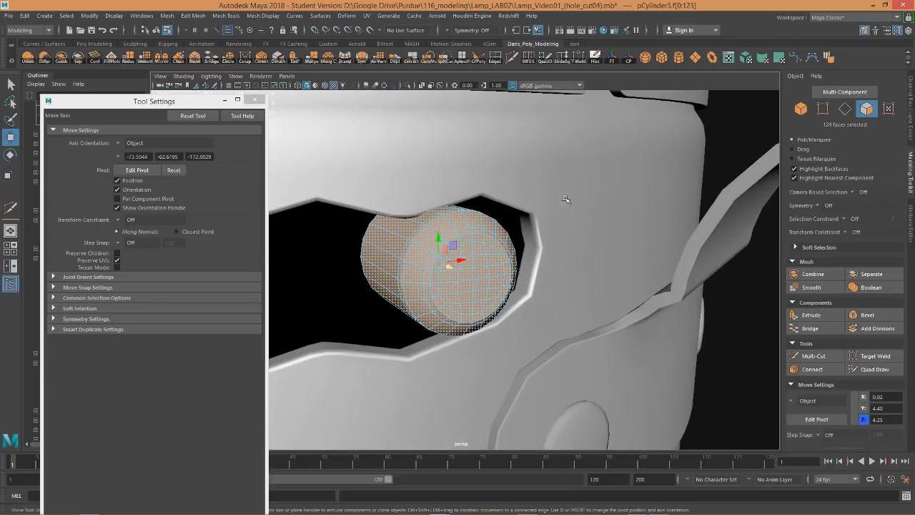
left_click_drag(481, 257, 426, 223, "alt")
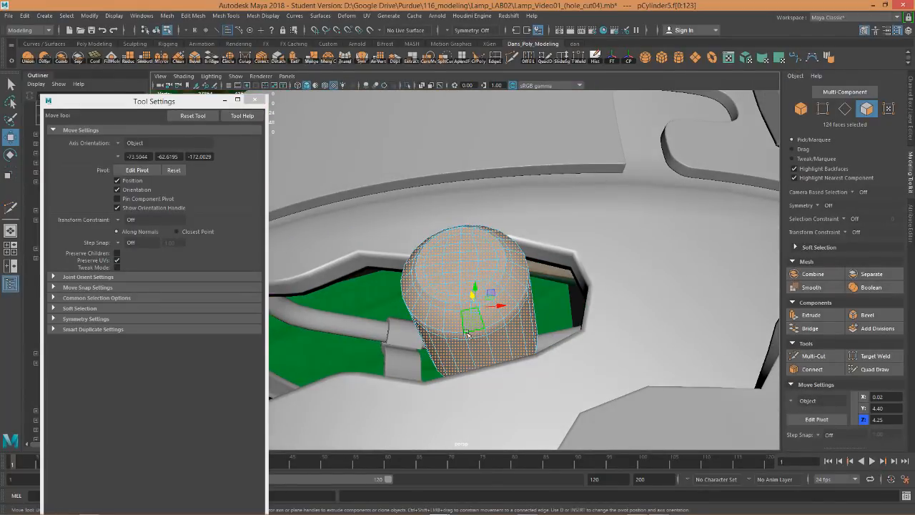
left_click(780, 57)
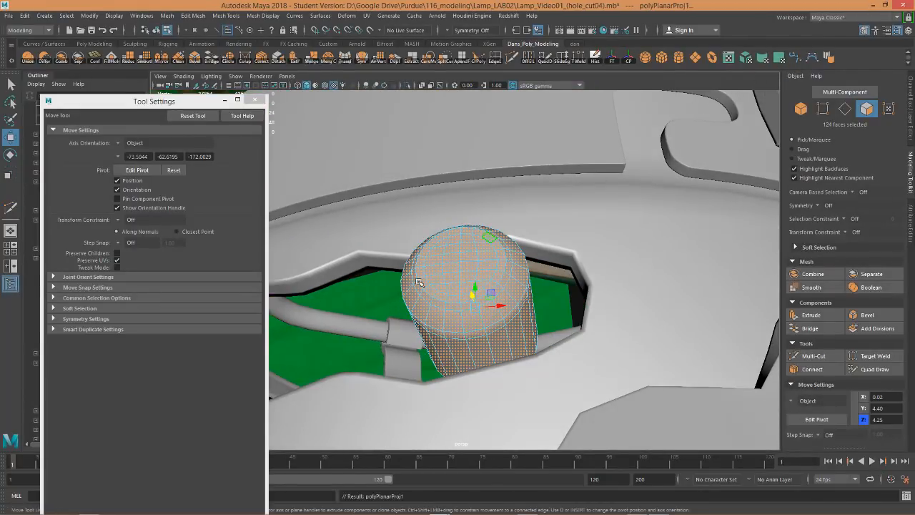
left_click(730, 58)
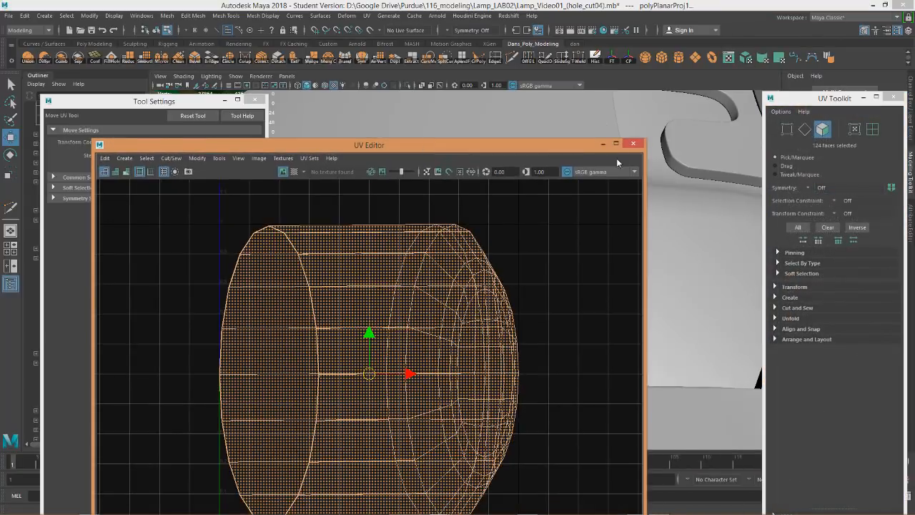
left_click(635, 145)
Select the edge loop around the base of the peg's bevel, leaving one of its edges out.
right_click_drag(506, 270, 601, 291, "alt")
left_click_drag(601, 291, 535, 321, "alt")
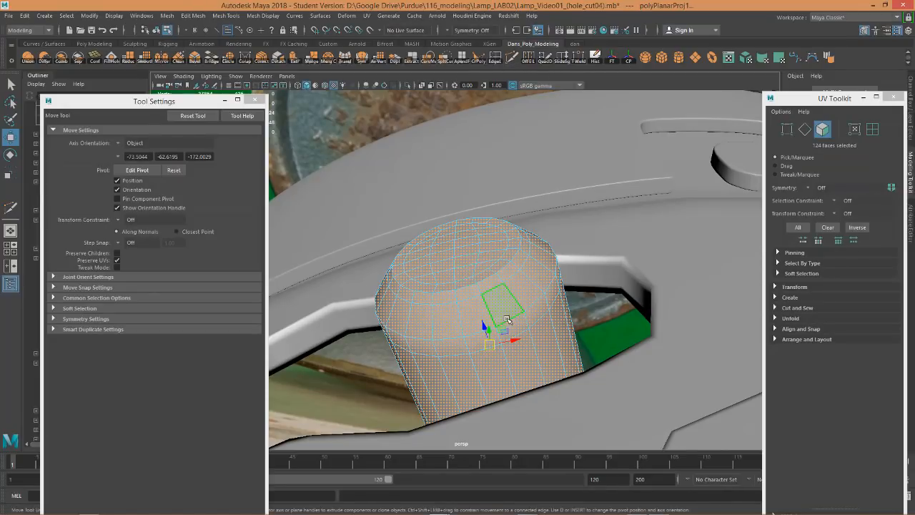
key("F10")
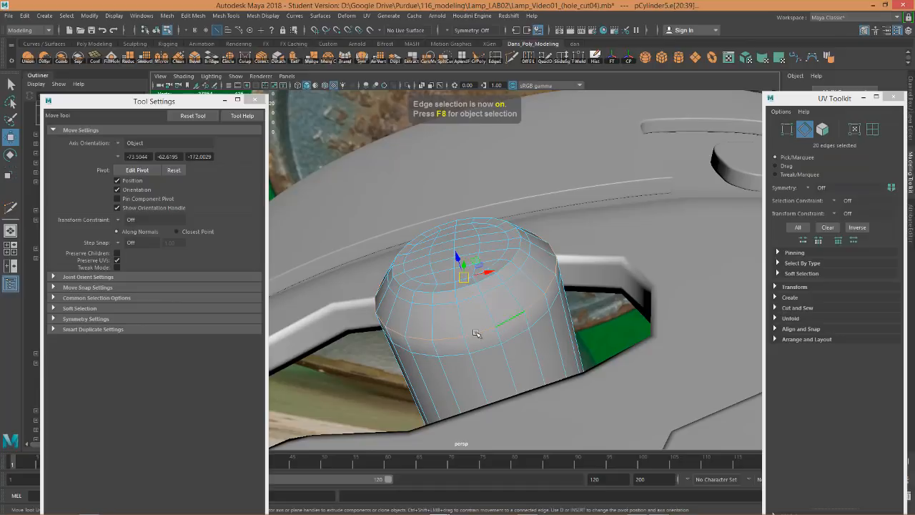
left_click_drag(533, 337, 535, 363, "alt")
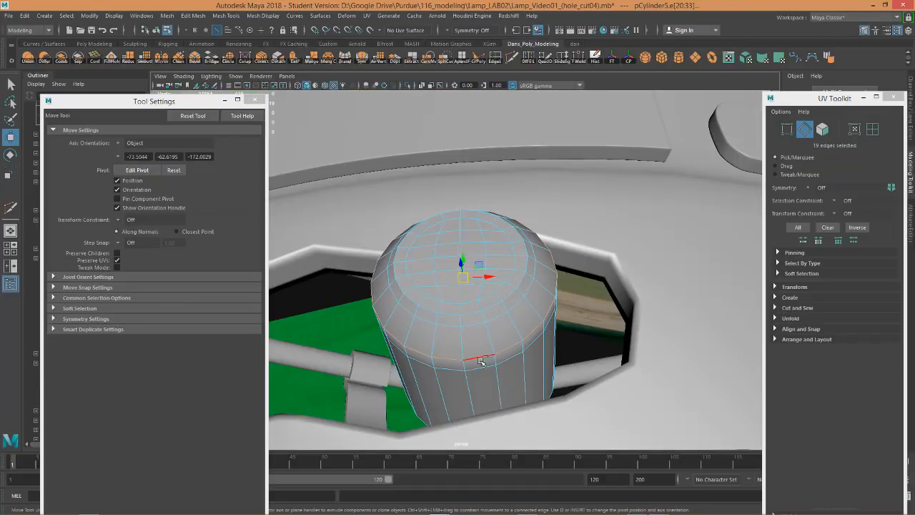
left_click_drag(545, 326, 530, 351, "alt")
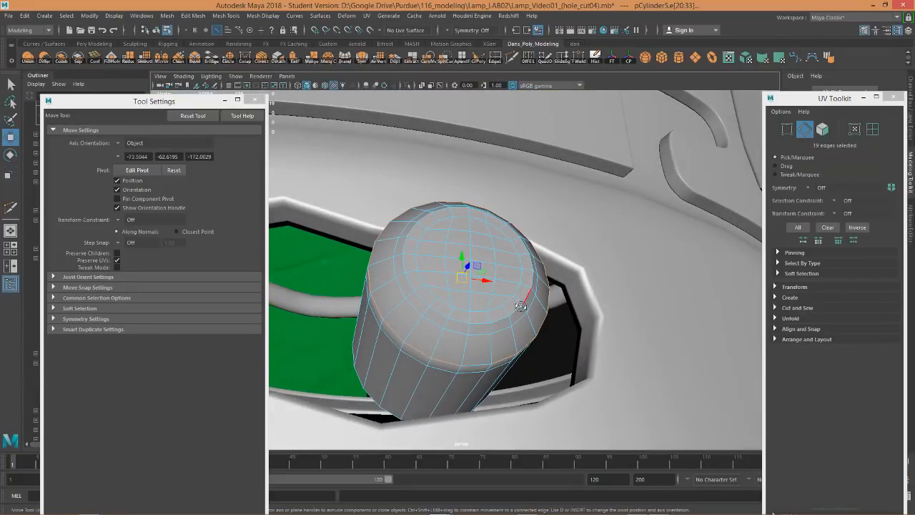
left_click_drag(521, 306, 498, 288, "alt")
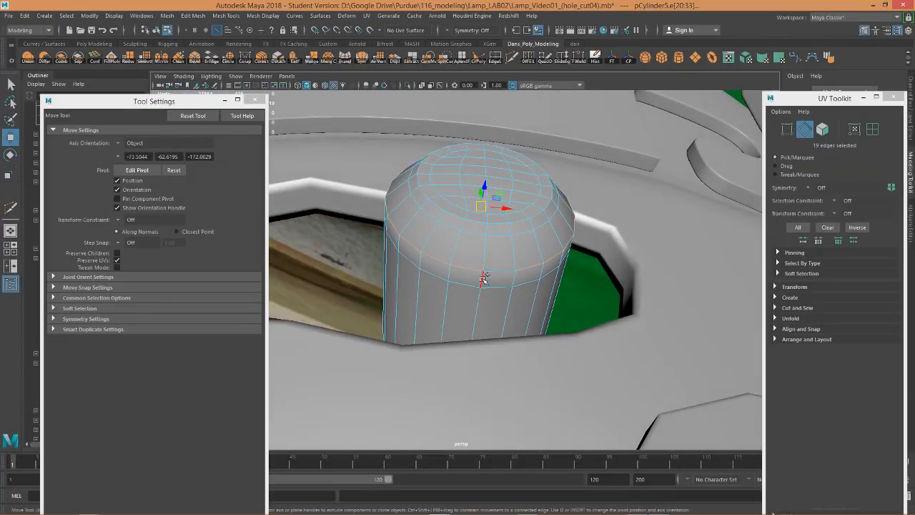
Add a lengthwise edge line down the peg's side to the selection, leaving out the edges across the bevel and end cap.
double_click(480, 310, "shift")
left_click_drag(486, 162, 506, 195, "alt")
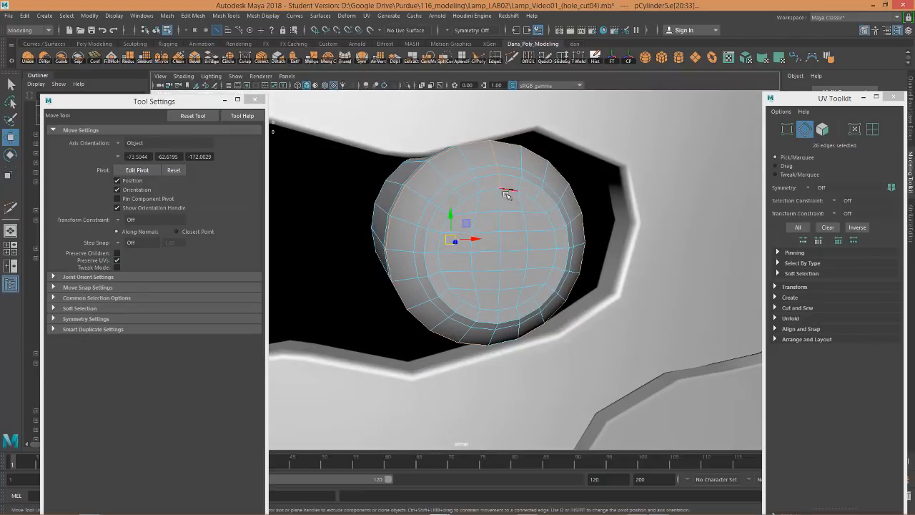
left_click_drag(499, 163, 430, 195, "alt")
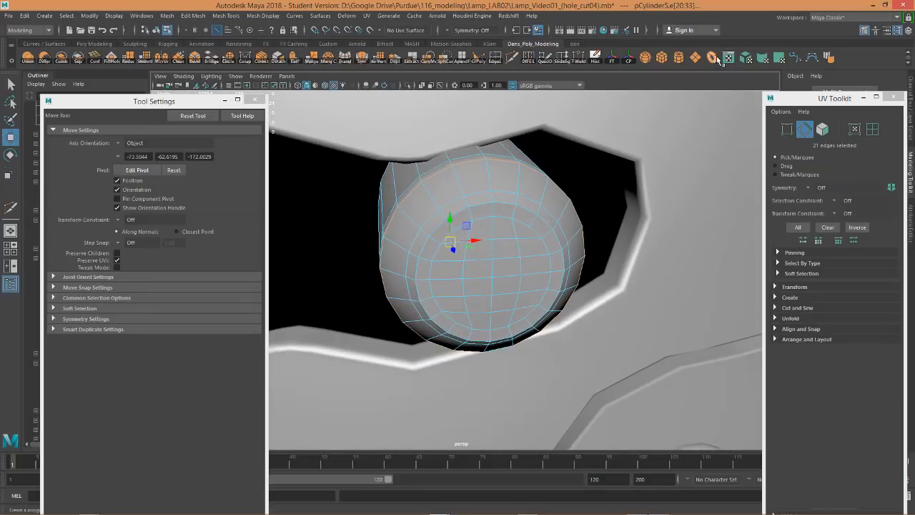
Cut the peg's UVs along the selected bevel loop and lengthwise seam in the UV Editor.
left_click(728, 58)
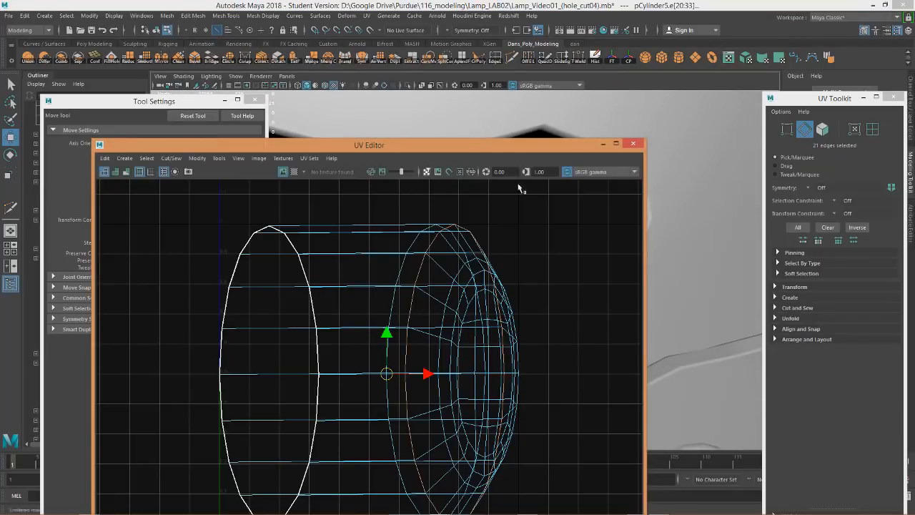
left_click_drag(544, 135, 530, 95)
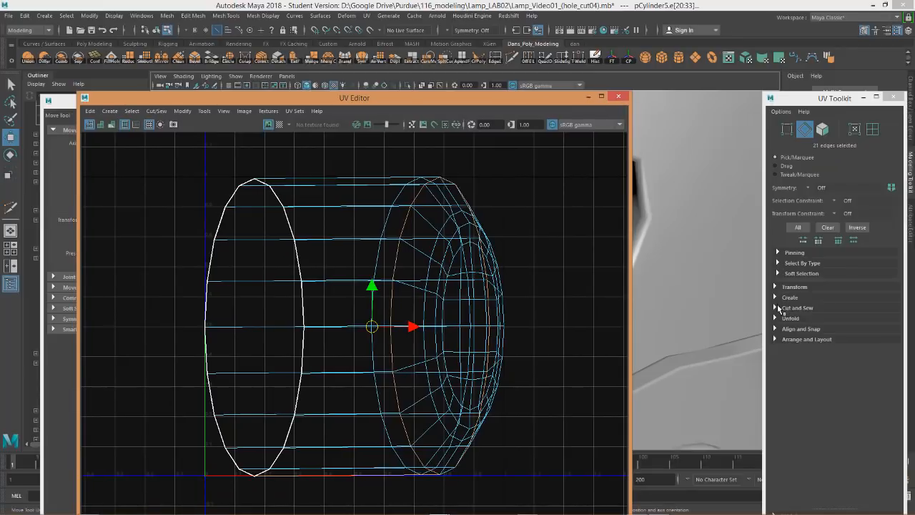
left_click(786, 307)
left_click(788, 333)
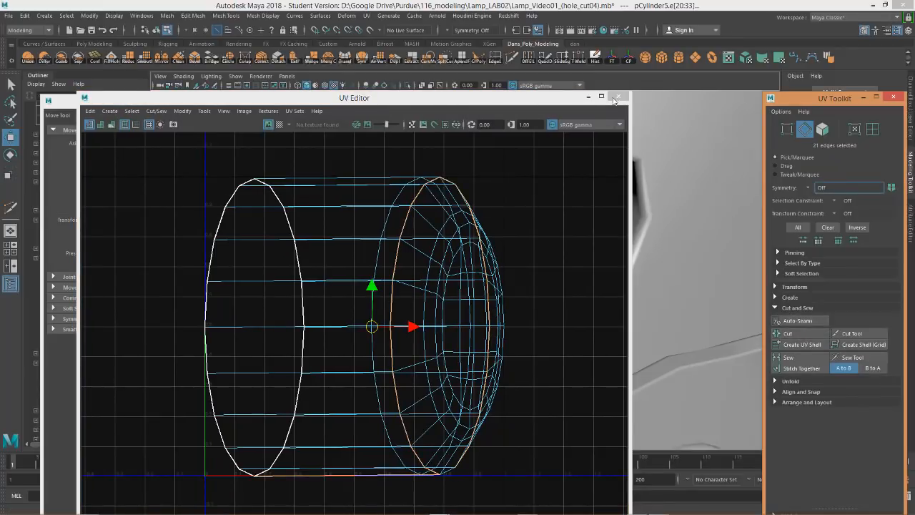
Select all of the peg's faces in the UV Editor and unfold their UVs.
right_click_drag(382, 264, 399, 291)
double_click(399, 290)
left_click(788, 381)
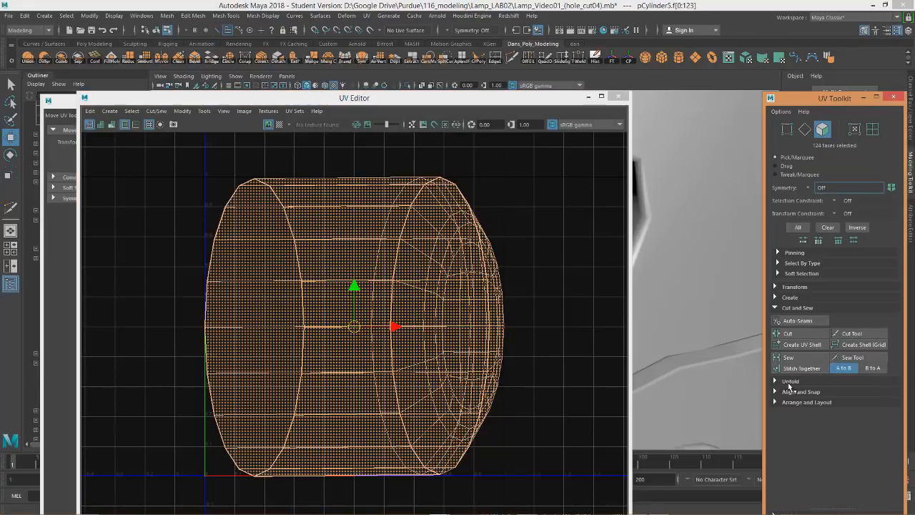
left_click(802, 406)
scroll(470, 314, "down", 5)
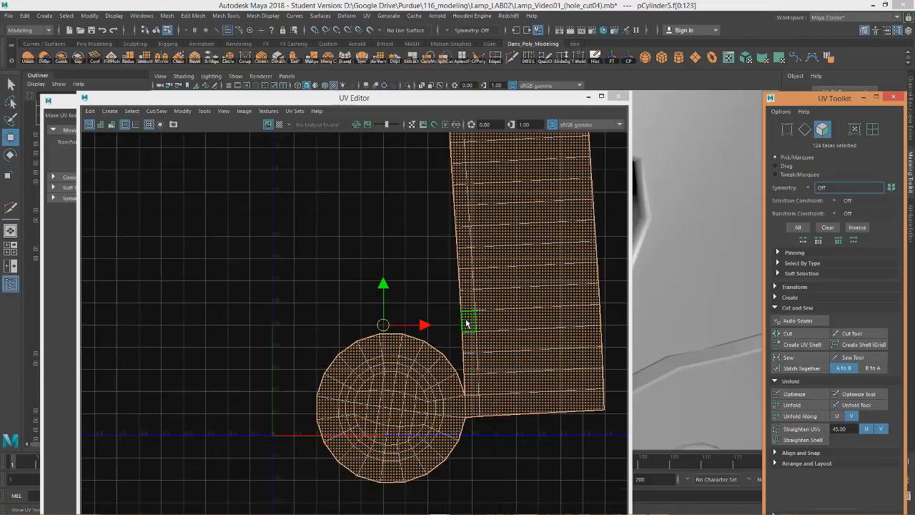
Examine the unfolded layout, especially where the round cap meets the long side strip.
scroll(472, 296, "down", 2)
middle_click_drag(485, 298, 461, 326, "alt")
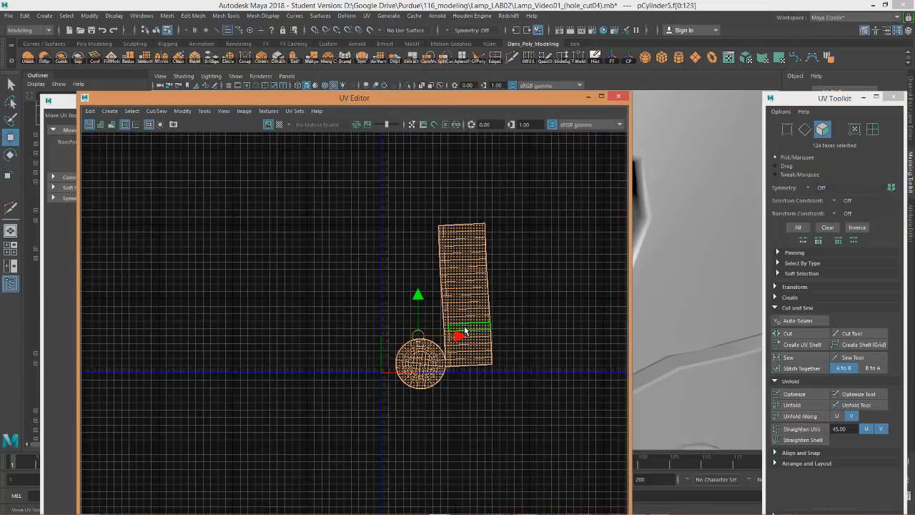
scroll(464, 322, "up", 5)
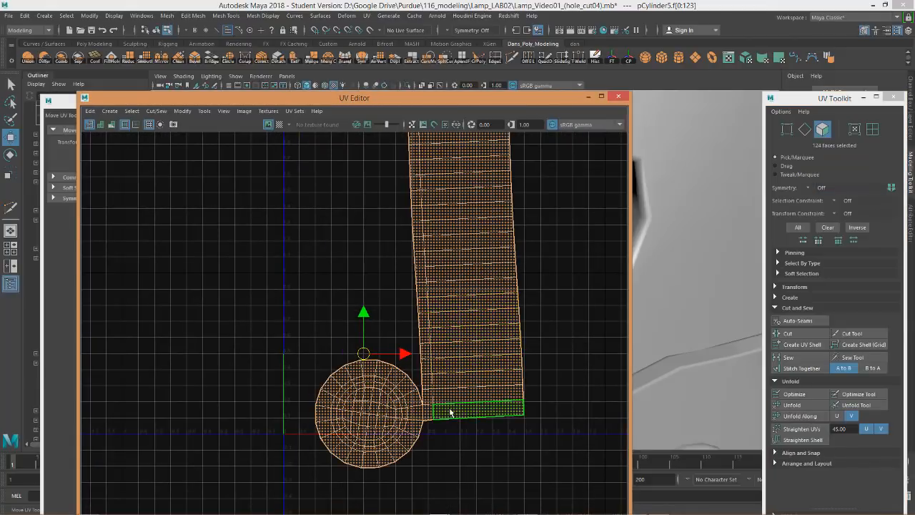
middle_click_drag(435, 391, 436, 403, "alt")
scroll(436, 411, "down", 4)
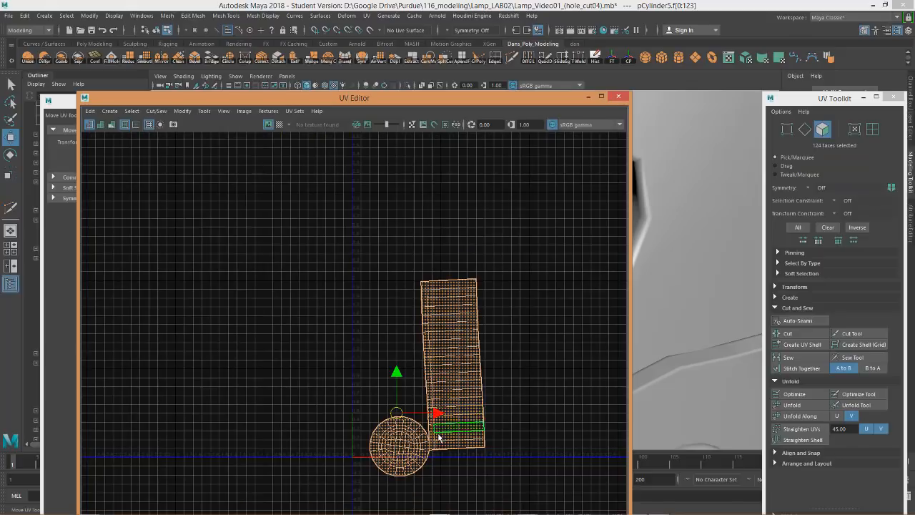
scroll(435, 354, "up", 3)
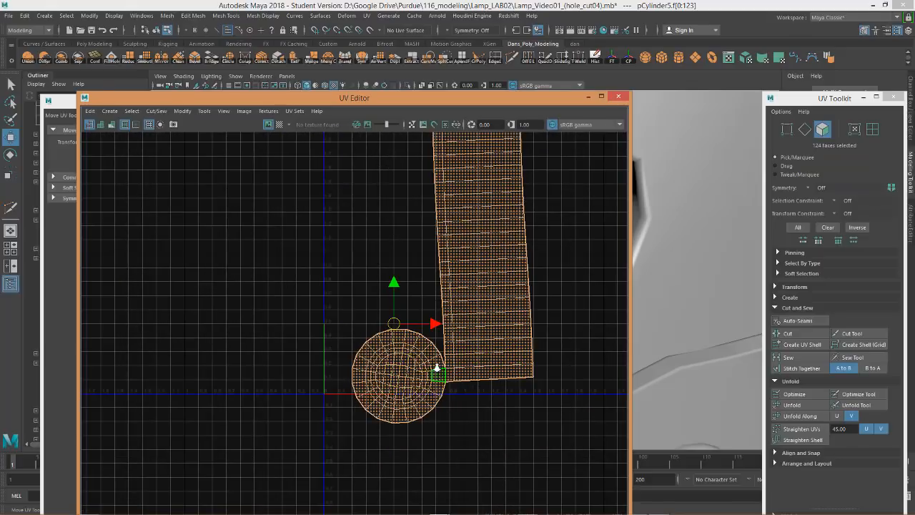
scroll(438, 369, "up", 3)
scroll(439, 368, "down", 7)
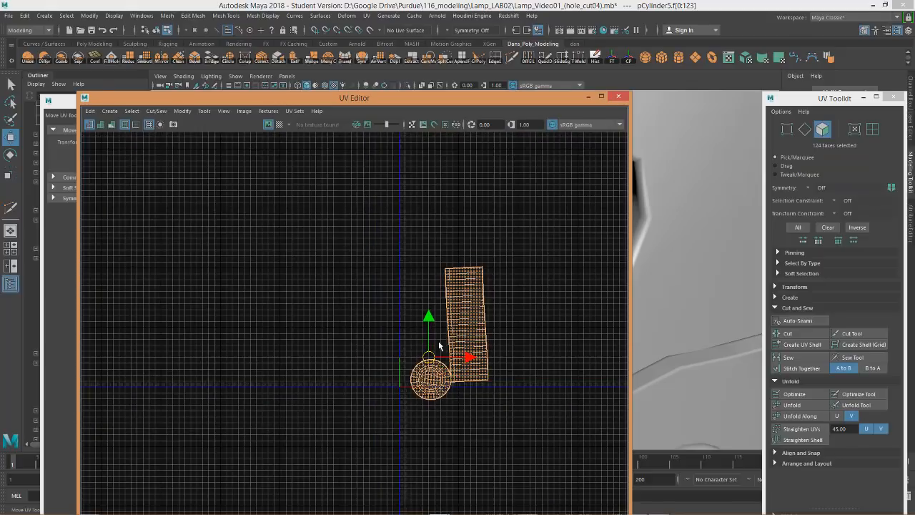
scroll(436, 365, "up", 5)
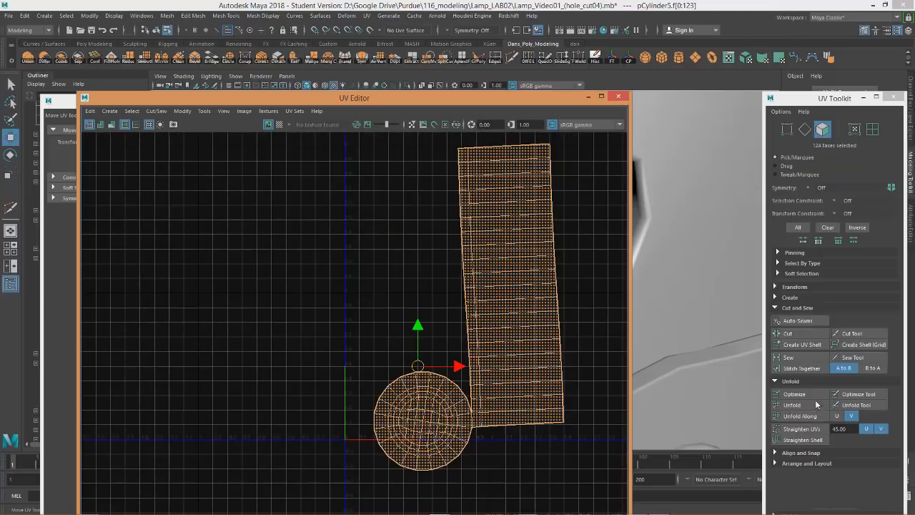
Cut the single UV edge joining the round cap to the side strip and check a neighbouring border edge.
right_click_drag(435, 427, 433, 346)
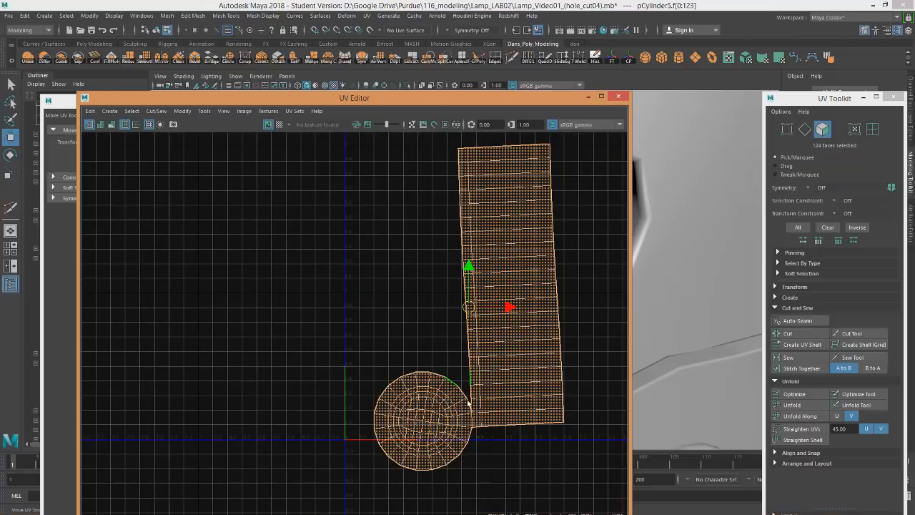
left_click(472, 422)
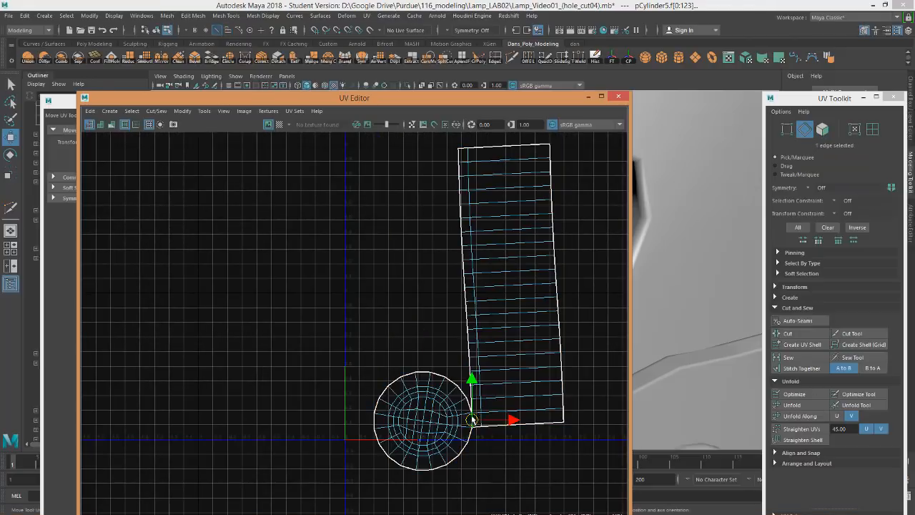
left_click(791, 334)
right_click_drag(421, 374, 422, 349)
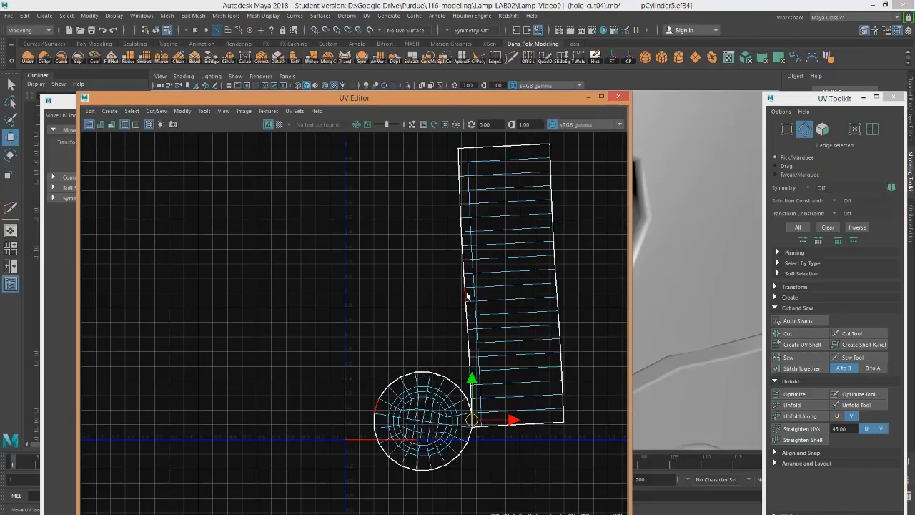
left_click(466, 295)
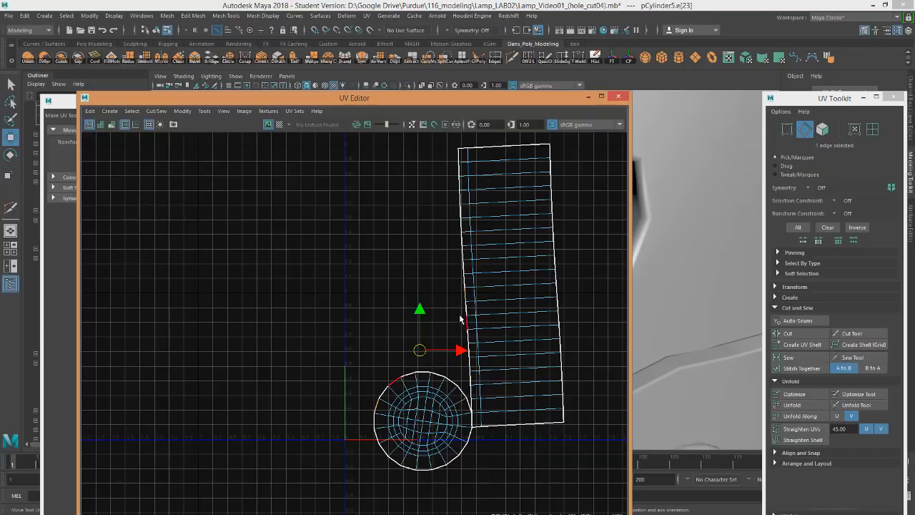
Select all faces of the cap and side strip in the UV layout and unfold them again.
right_click_drag(441, 372, 441, 400)
left_click_drag(575, 486, 299, 143)
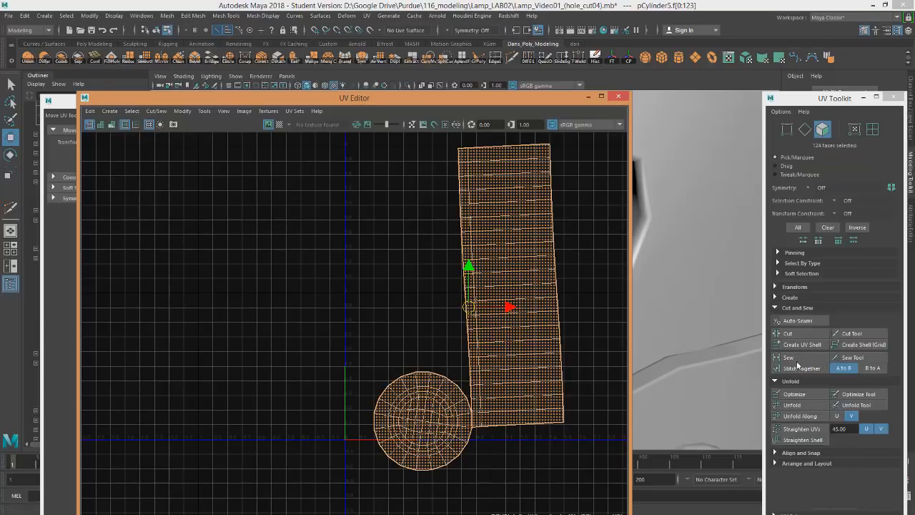
left_click(794, 405)
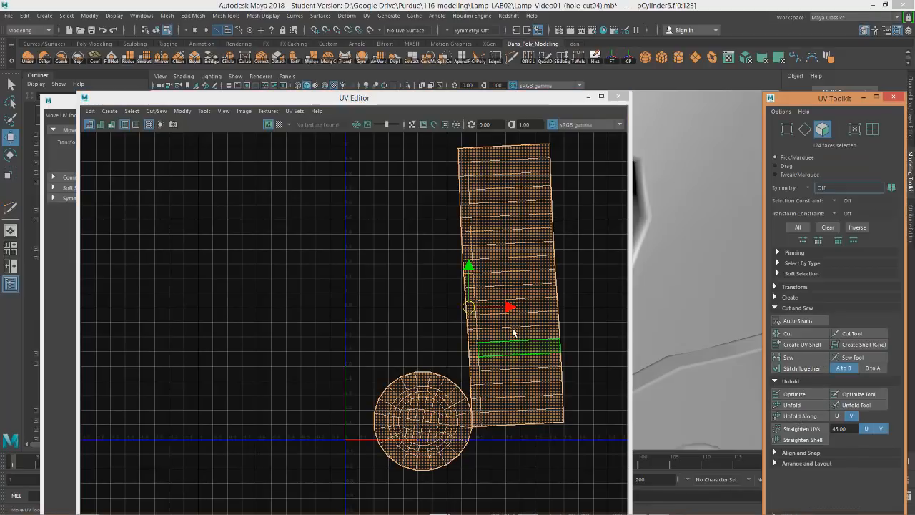
Select the side strip's UV shell and straighten it upright with Orient Shells.
scroll(474, 324, "down", 4)
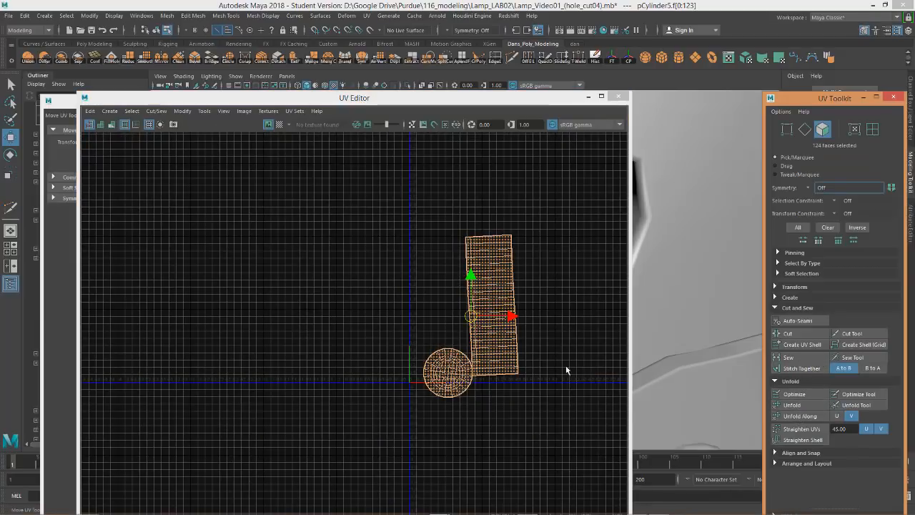
double_click(513, 348)
left_click(776, 454)
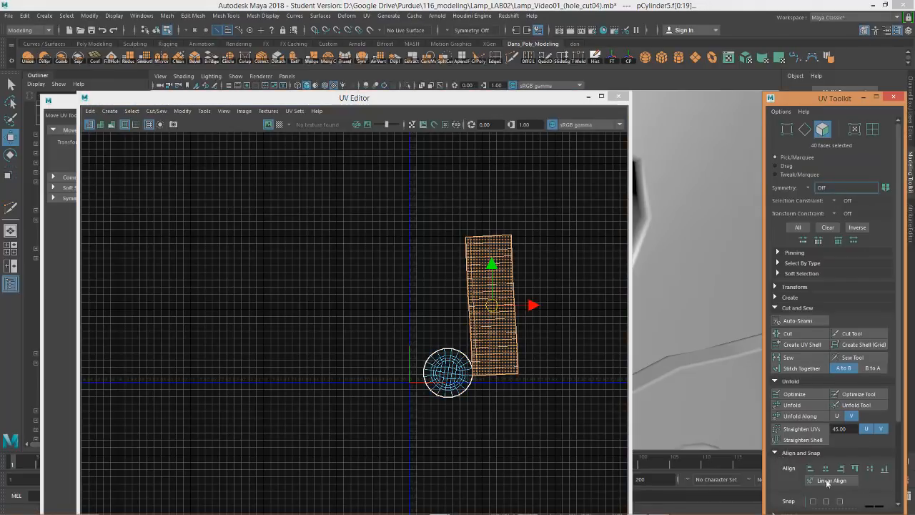
scroll(798, 453, "down", 3)
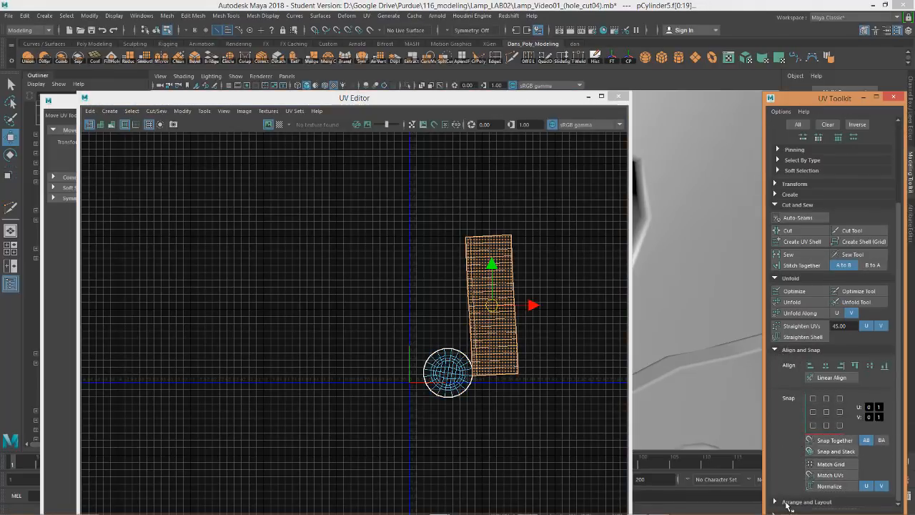
left_click(778, 502)
scroll(784, 492, "down", 3)
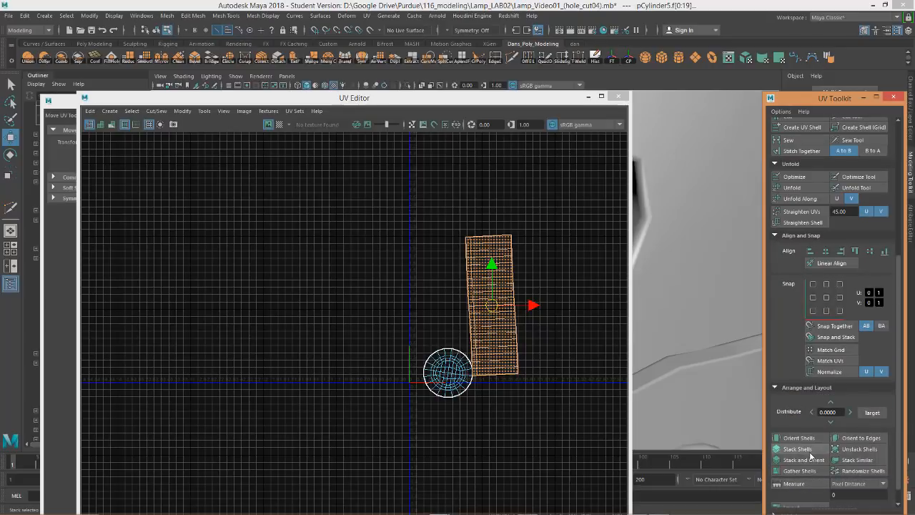
left_click(810, 439)
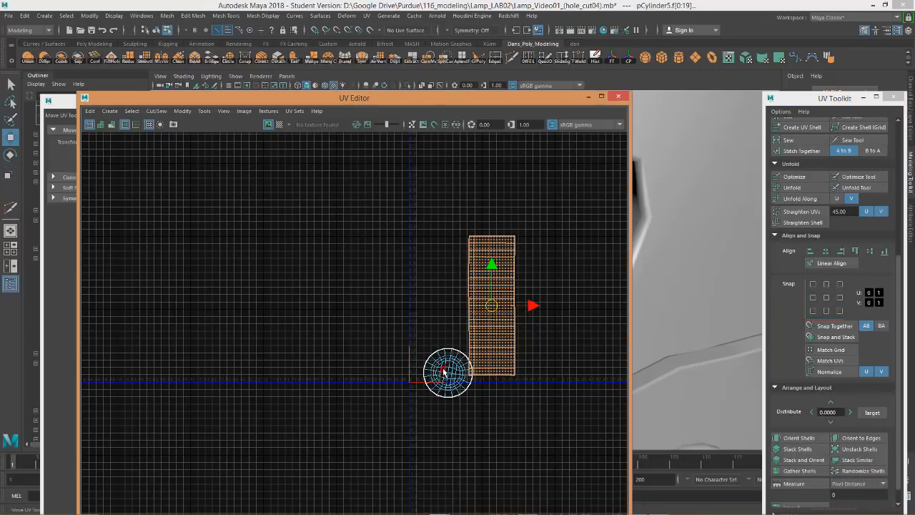
Apply Orient Shells to the round cap's UV shell and rotate it slightly to align its grid with the axes.
left_click(797, 440)
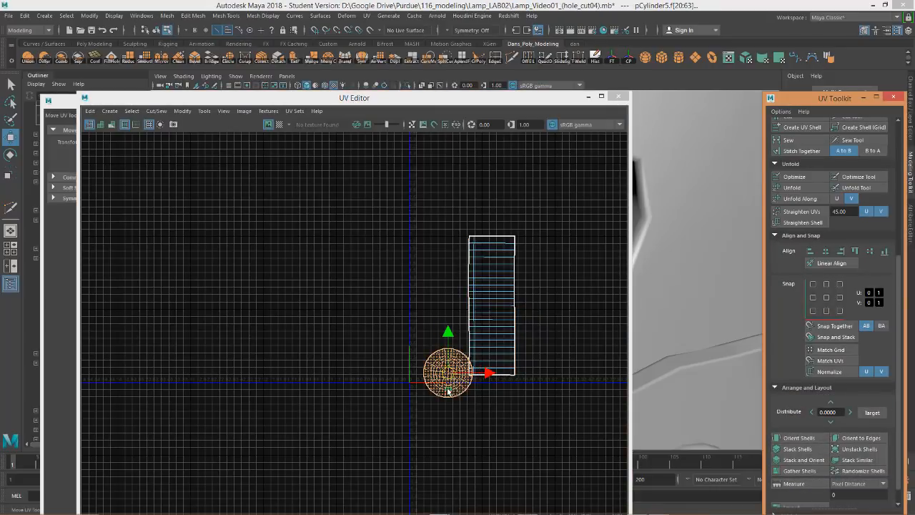
scroll(450, 385, "up", 4)
scroll(449, 384, "up", 2)
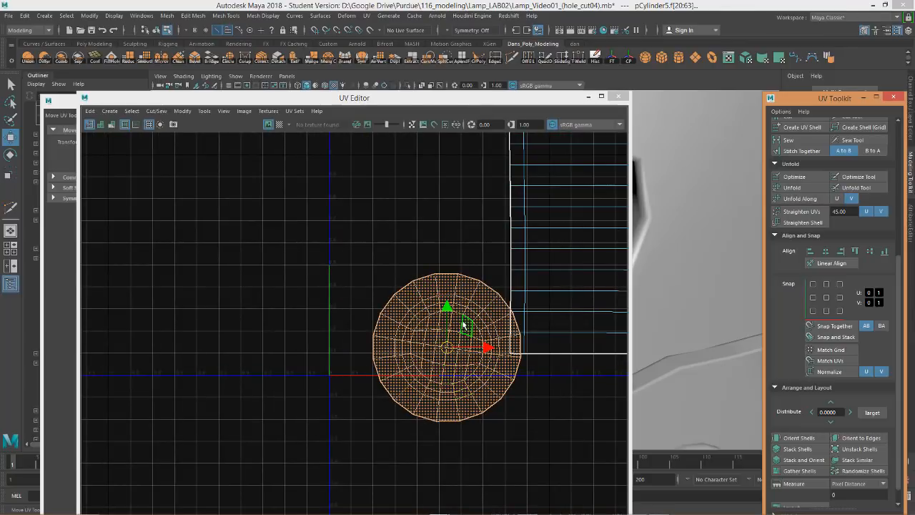
middle_click_drag(464, 326, 466, 331, "alt")
key("e")
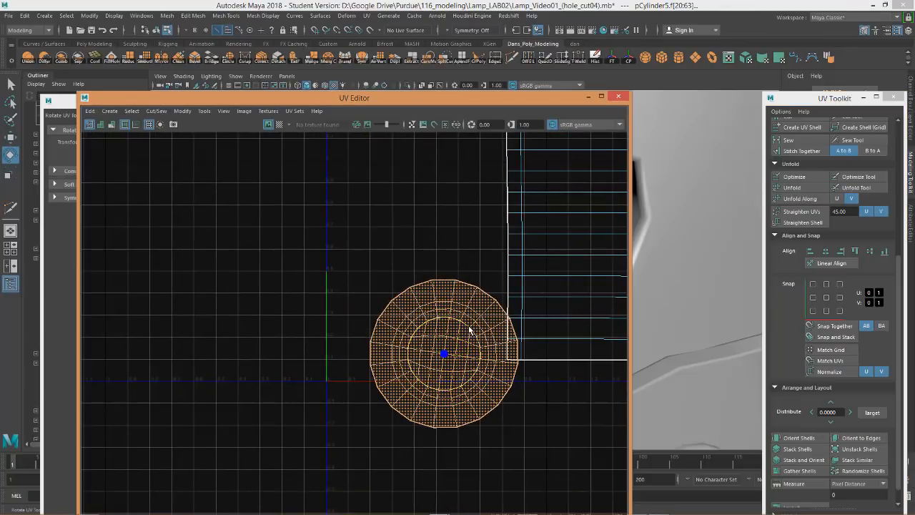
left_click_drag(469, 329, 478, 379)
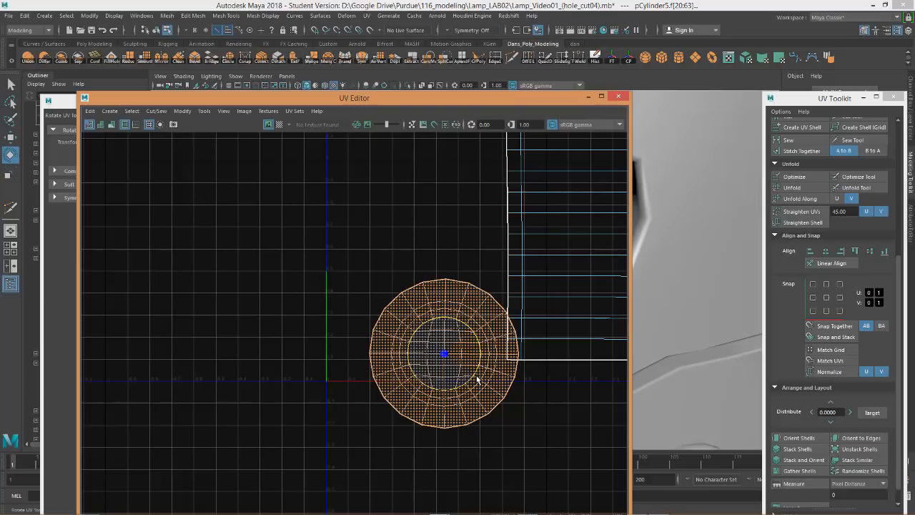
Move the round cap's UV shell up and away from the side strip so the two shells do not overlap.
scroll(477, 379, "down", 4)
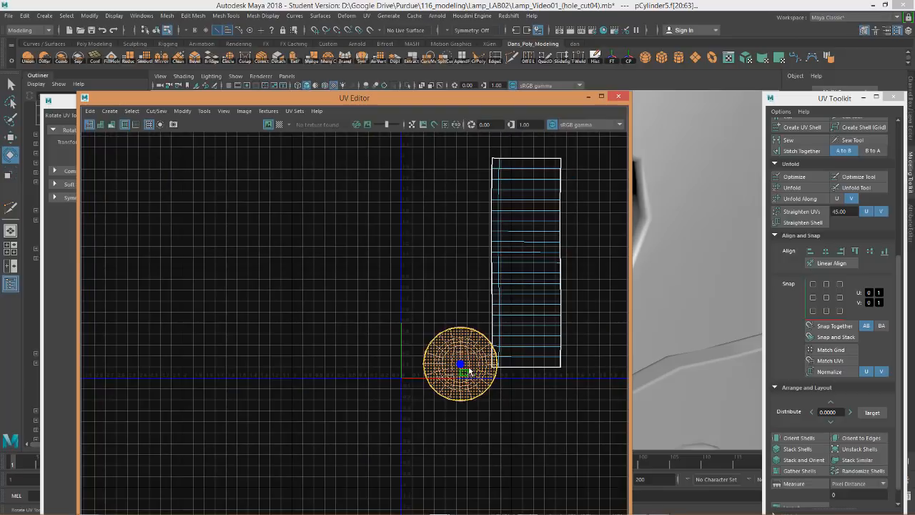
key("w")
left_click_drag(465, 367, 455, 323)
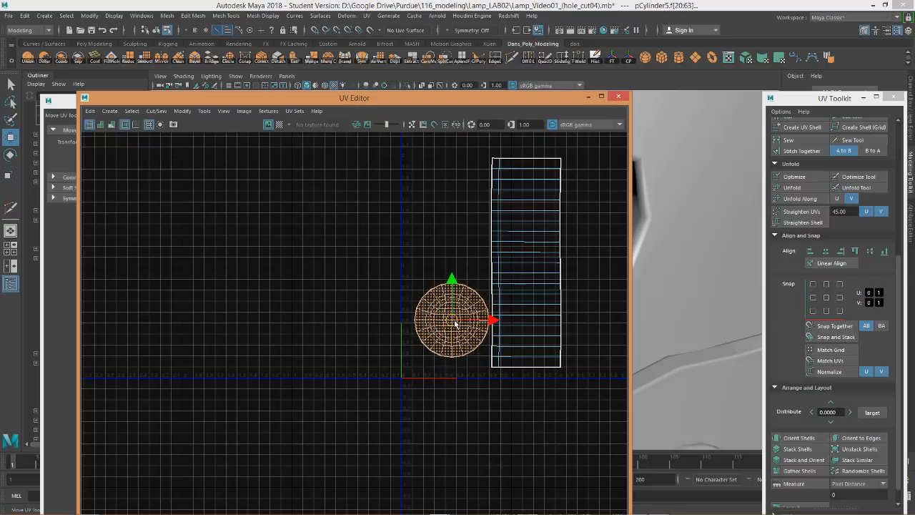
Select both UV shells of the peg, move them outside the 0–1 UV space below the origin, and close the UV Editor.
scroll(455, 323, "down", 4)
left_click_drag(418, 245, 538, 392)
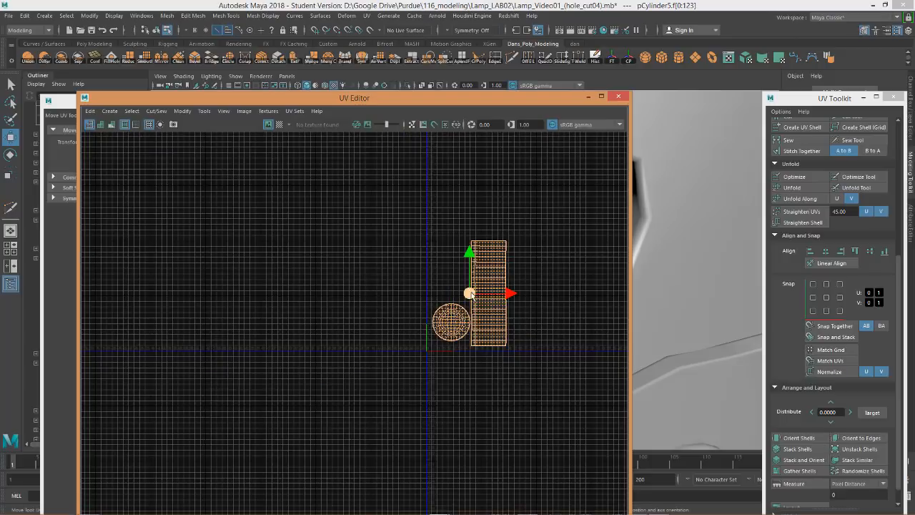
left_click_drag(492, 289, 335, 468)
scroll(395, 364, "down", 2)
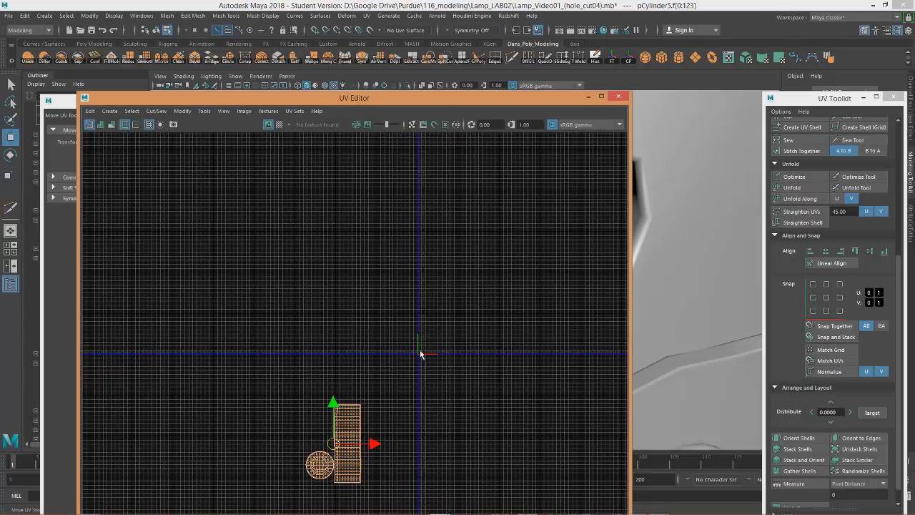
left_click(619, 97)
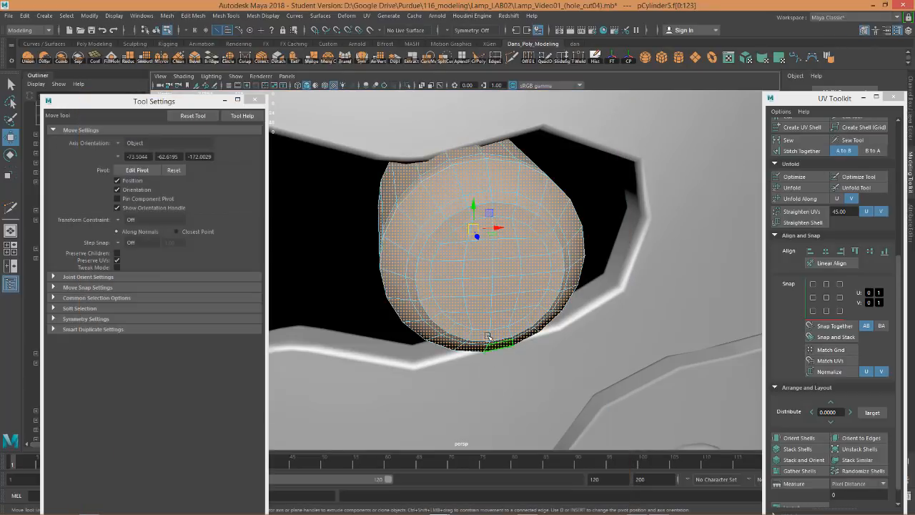
Save the scene, accepting the Student Version notice, and close the Move Tool settings.
left_click_drag(487, 336, 552, 319, "alt")
key("ctrl+s")
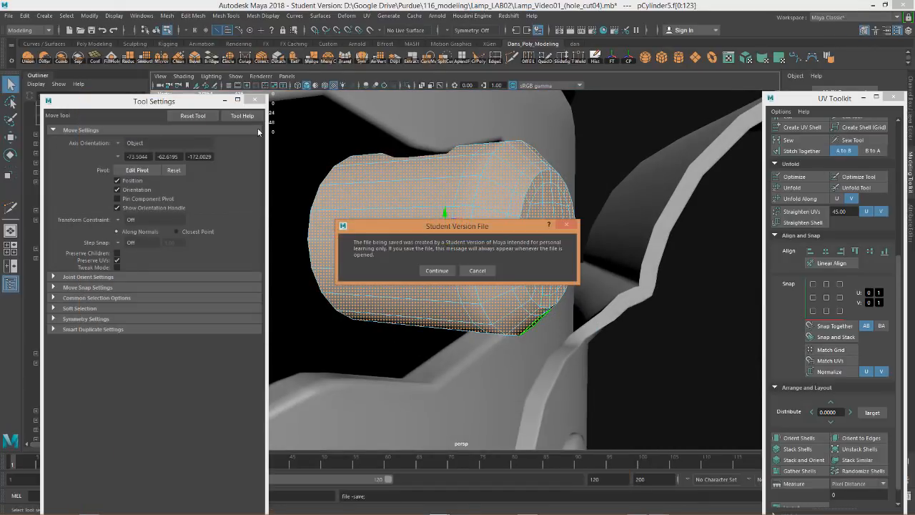
left_click(429, 270)
left_click(252, 100)
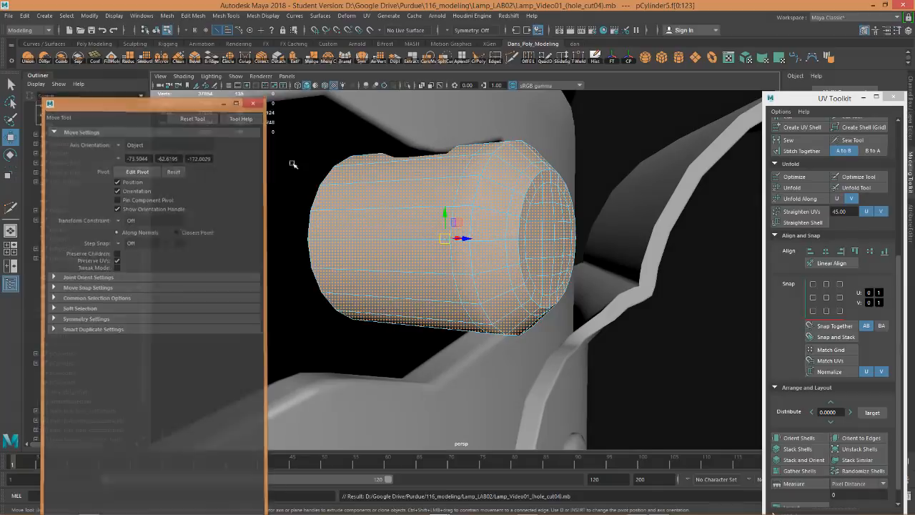
Scale the peg's faces slightly so the peg fits the height of the wavy cutout.
left_click_drag(372, 286, 382, 251, "alt")
scroll(424, 279, "down", 10)
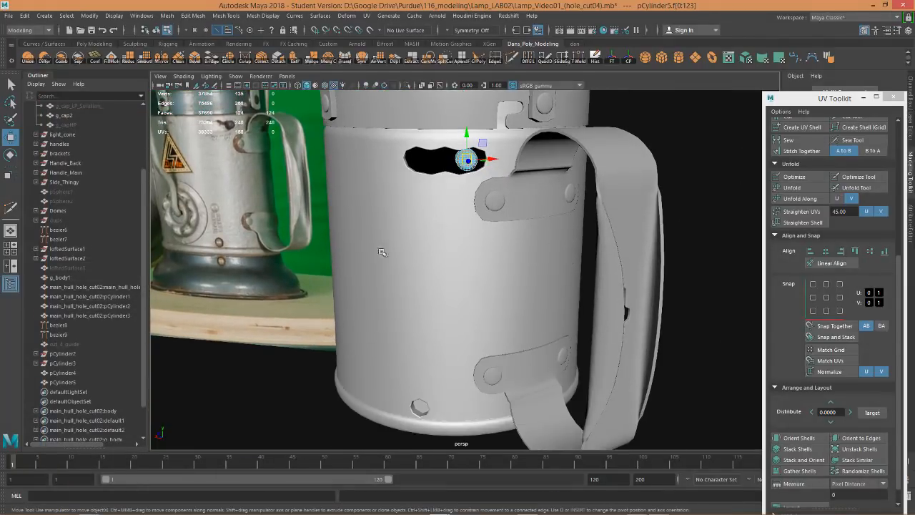
scroll(522, 154, "up", 5)
middle_click_drag(490, 160, 493, 331, "alt")
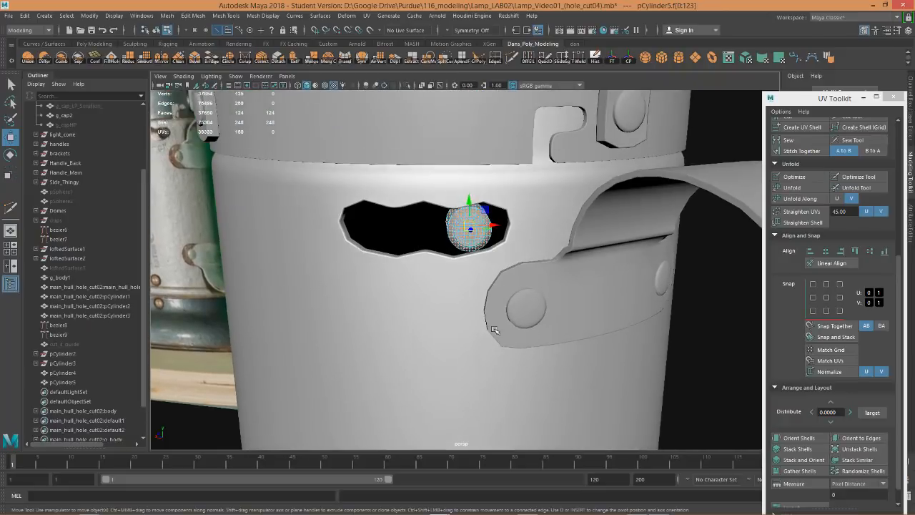
scroll(490, 286, "up", 4)
left_click_drag(489, 280, 494, 270, "alt")
key("r")
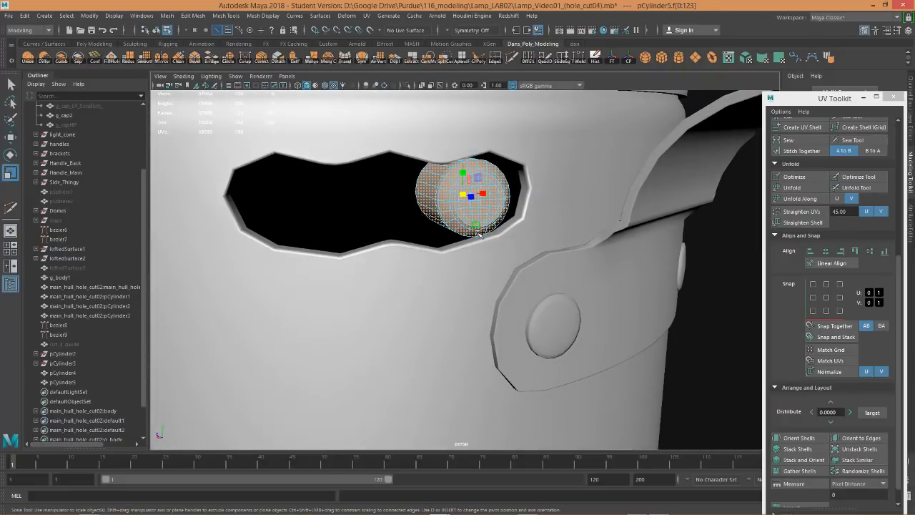
left_click_drag(477, 224, 466, 269, "alt")
left_click_drag(487, 178, 484, 180)
left_click_drag(520, 282, 515, 270, "alt")
scroll(507, 272, "down", 5)
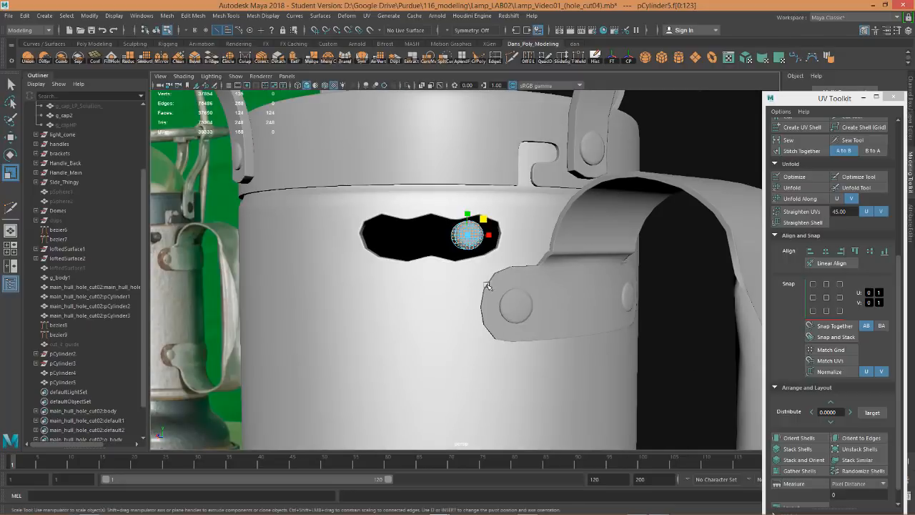
left_click_drag(460, 313, 457, 313, "alt")
left_click(488, 218)
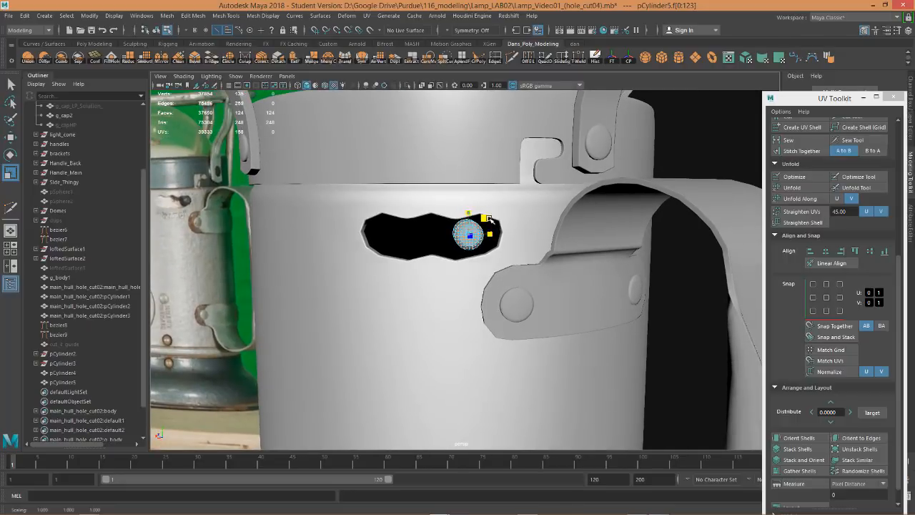
Disable Preserve UVs for the Move Tool and shift the peg's faces sideways into the cutout's end nearest the handle.
key("w")
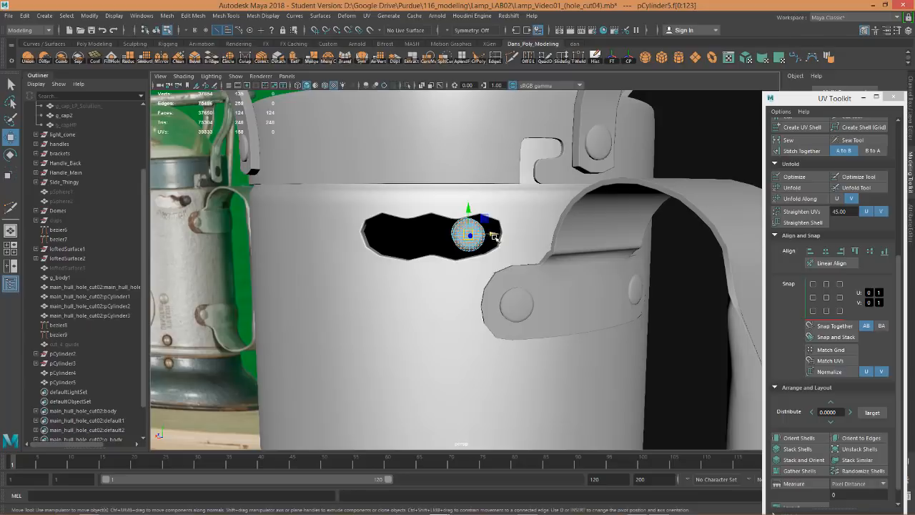
left_click_drag(494, 237, 509, 239)
key("ctrl+z")
left_click_drag(476, 280, 489, 279, "alt")
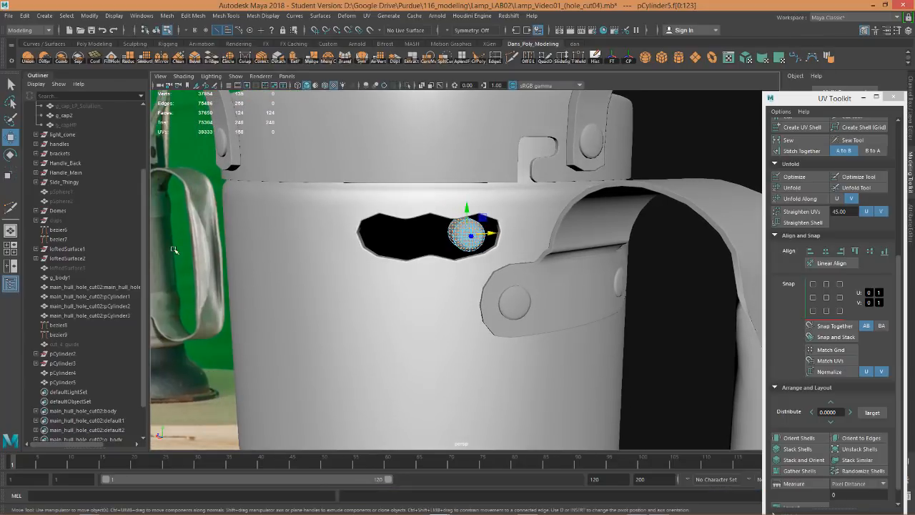
double_click(9, 141)
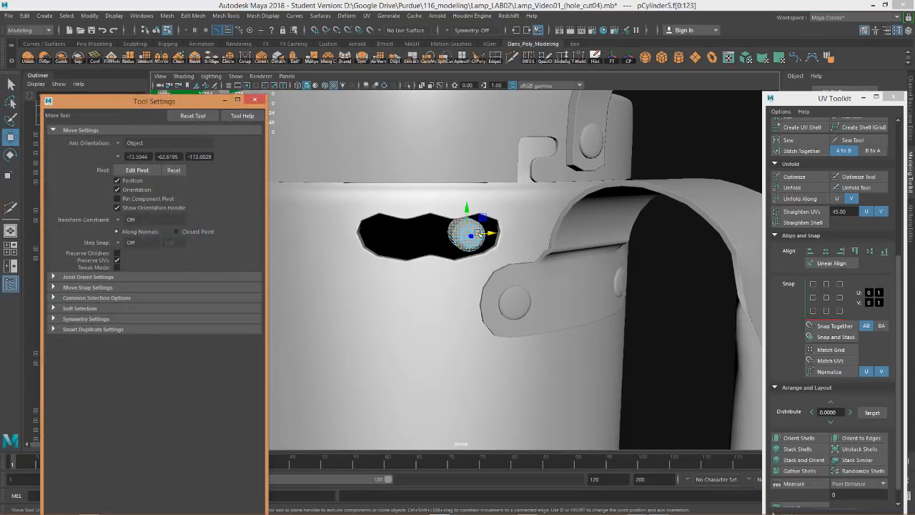
mouse_move(490, 233)
left_mouse_down()
mouse_move(508, 231)
mouse_move(484, 243)
left_mouse_up()
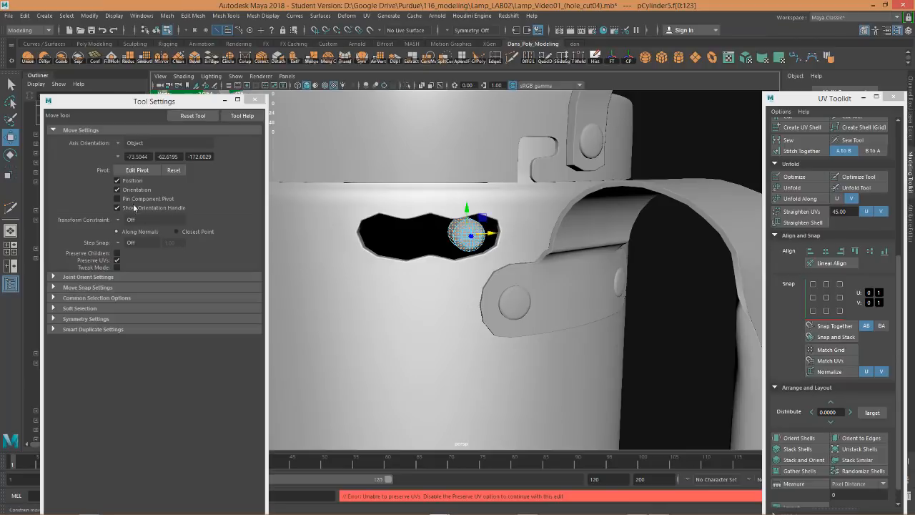
left_click(117, 260)
left_click_drag(490, 233, 505, 236)
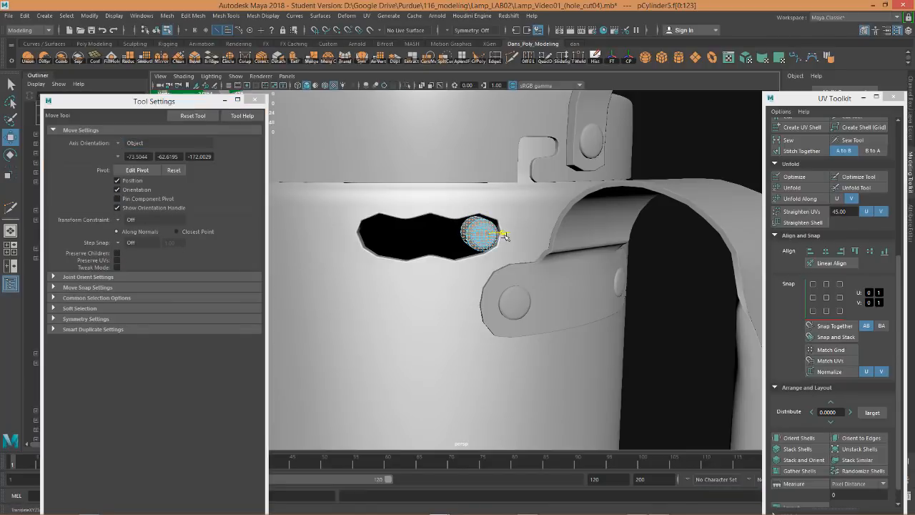
Return the peg to object selection and center its pivot.
scroll(501, 239, "down", 5)
scroll(494, 272, "down", 5)
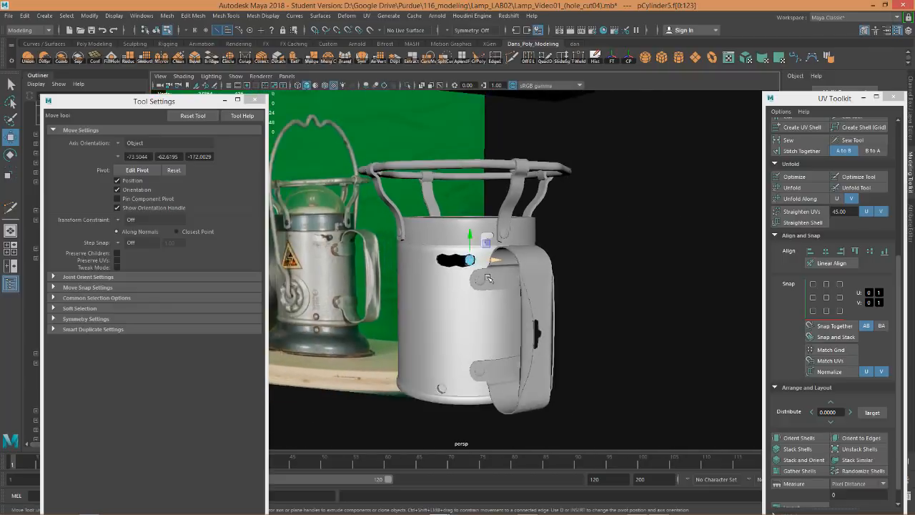
scroll(488, 278, "down", 3)
scroll(473, 222, "up", 10)
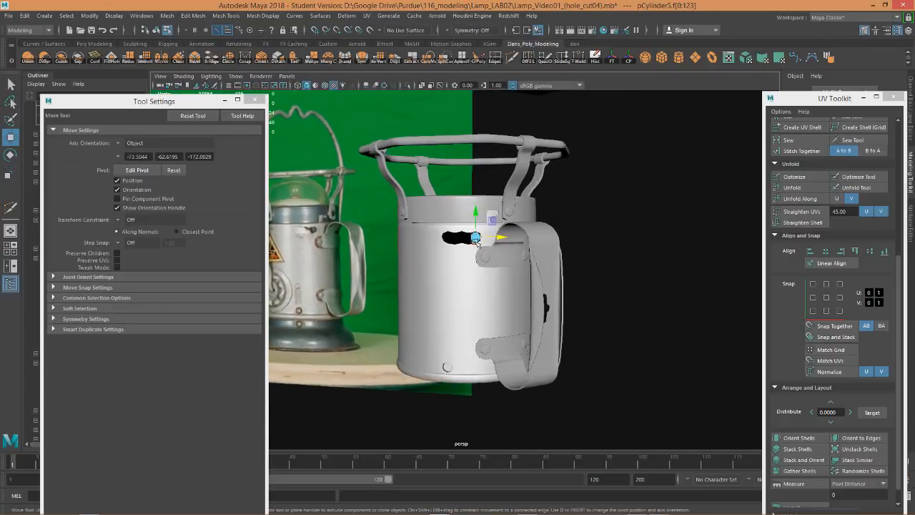
right_click_drag(493, 173, 530, 162)
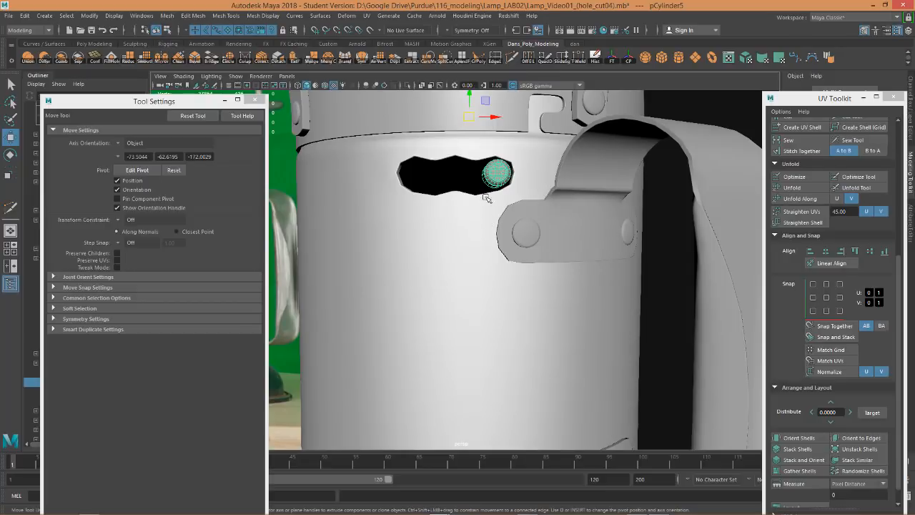
left_click(627, 58)
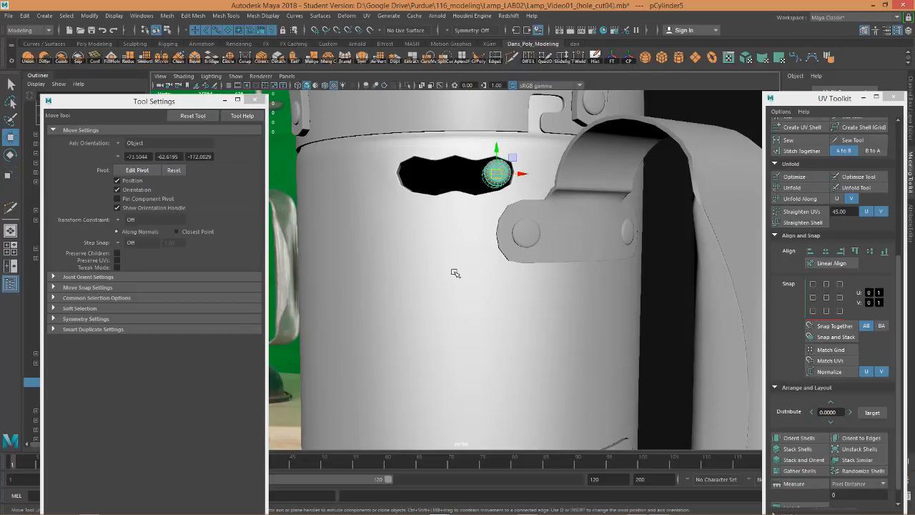
Duplicate the peg and move the copy down to the small hole near the bottom of the lamp body.
key("ctrl+d")
scroll(483, 226, "down", 4)
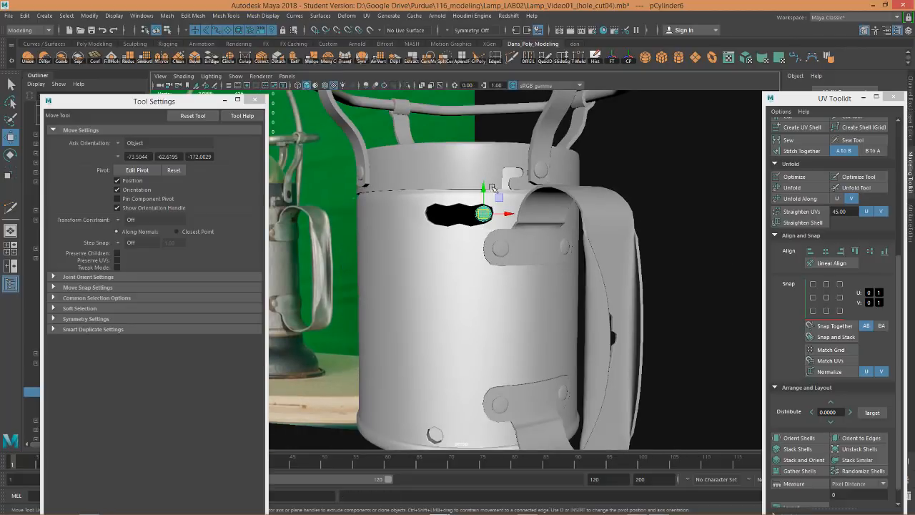
left_click_drag(493, 188, 455, 397)
left_click_drag(449, 433, 452, 424)
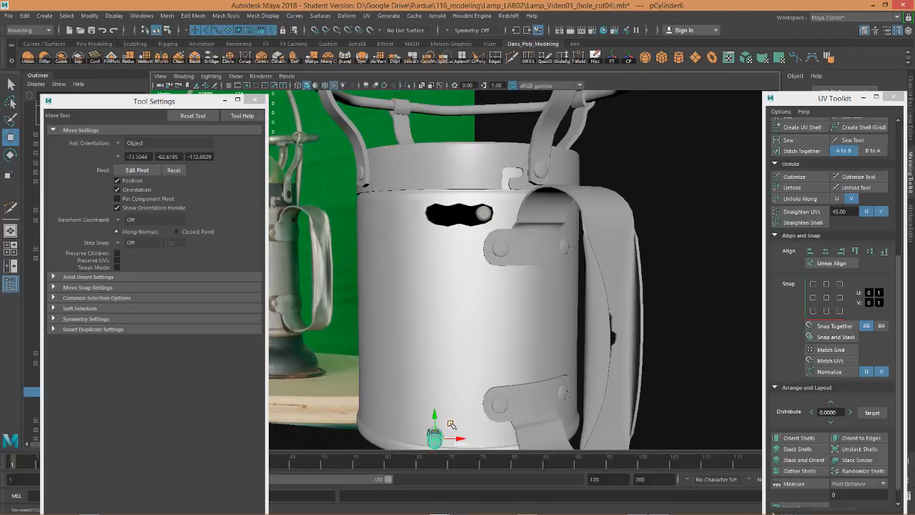
Rotate the copied peg so it points straight out of the lower hole in the lamp body.
key("f")
scroll(450, 412, "down", 5)
left_click_drag(541, 429, 491, 375, "alt")
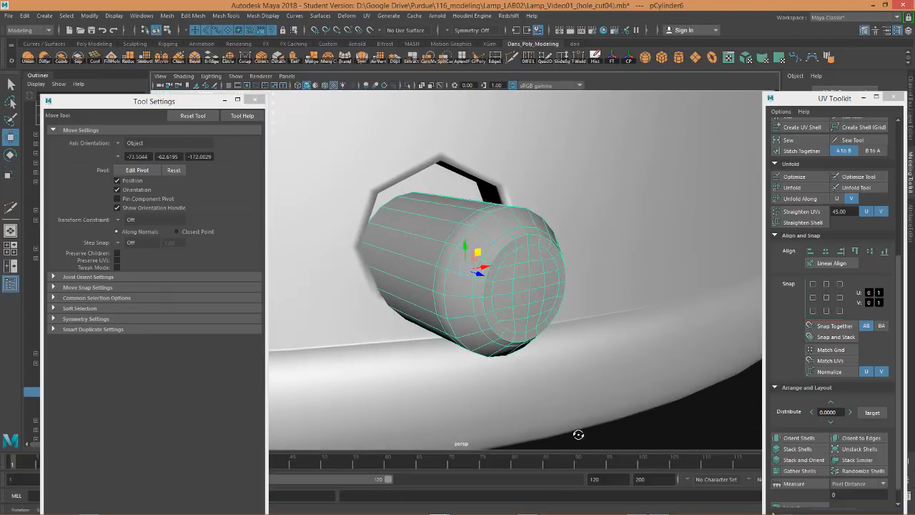
key("e")
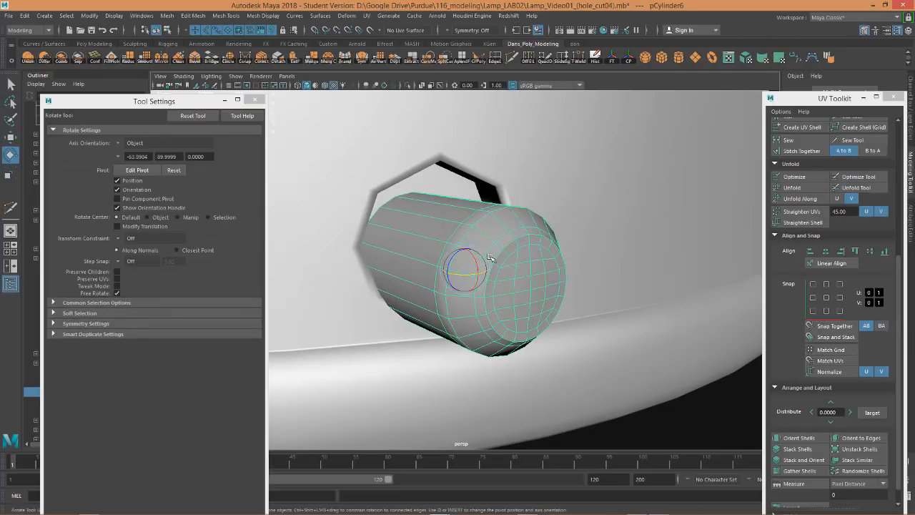
left_click_drag(468, 277, 464, 276)
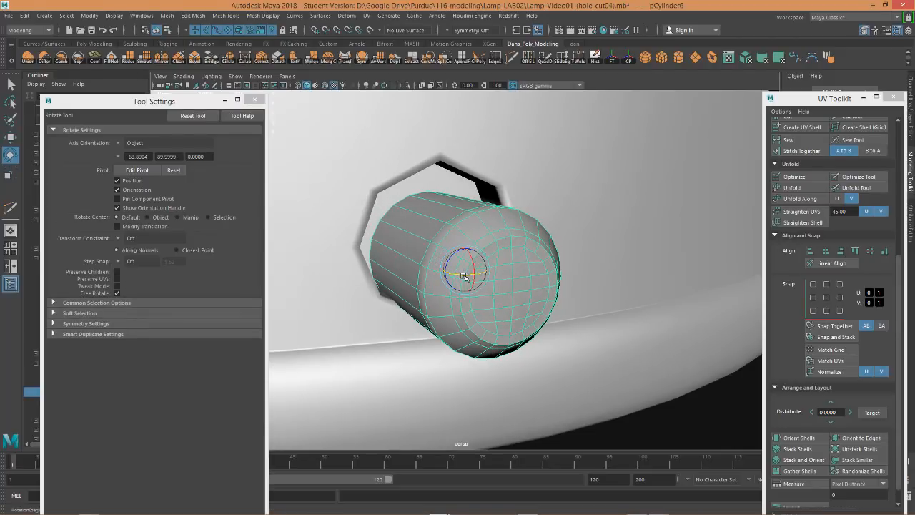
left_click_drag(563, 287, 509, 213, "alt")
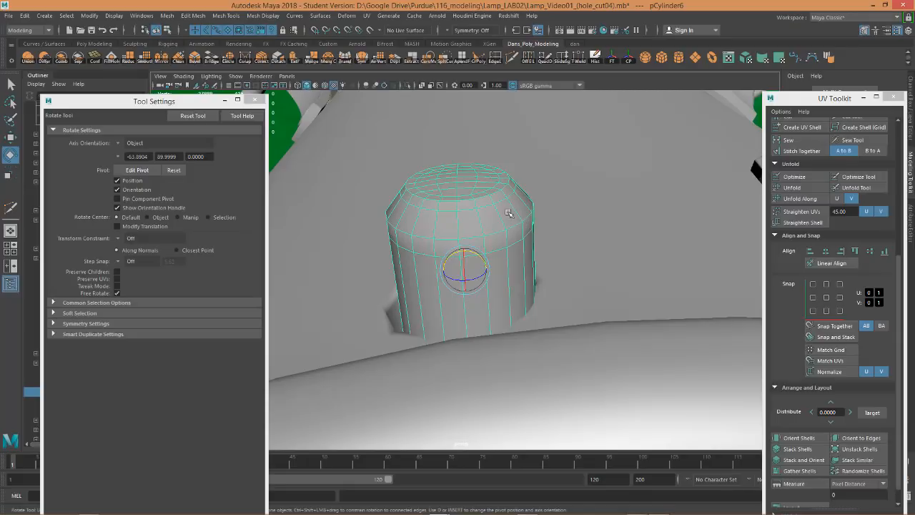
left_click_drag(509, 247, 516, 229, "alt")
left_click_drag(484, 259, 484, 258)
Move the copied peg sideways and vertically to center it in the lower hole.
key("w")
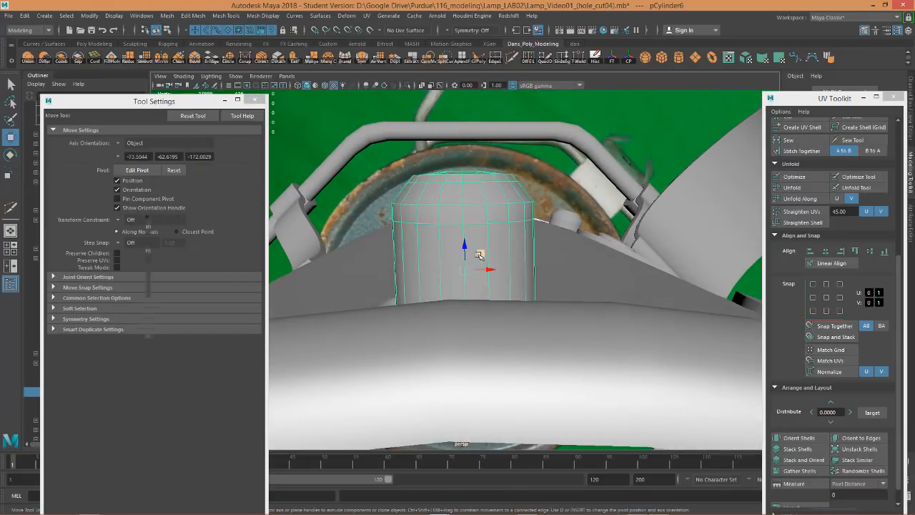
mouse_move(527, 265)
left_mouse_down("alt")
mouse_move(470, 265)
mouse_move(476, 269)
mouse_move(472, 250)
mouse_move(537, 263)
left_mouse_up("alt")
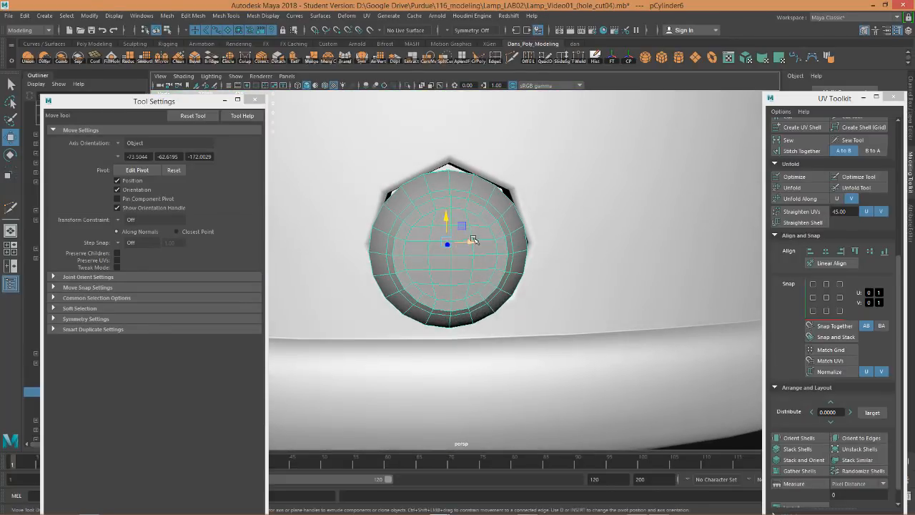
left_click_drag(473, 240, 476, 241)
mouse_move(553, 269)
left_mouse_down("alt")
mouse_move(586, 260)
mouse_move(569, 261)
left_mouse_up("alt")
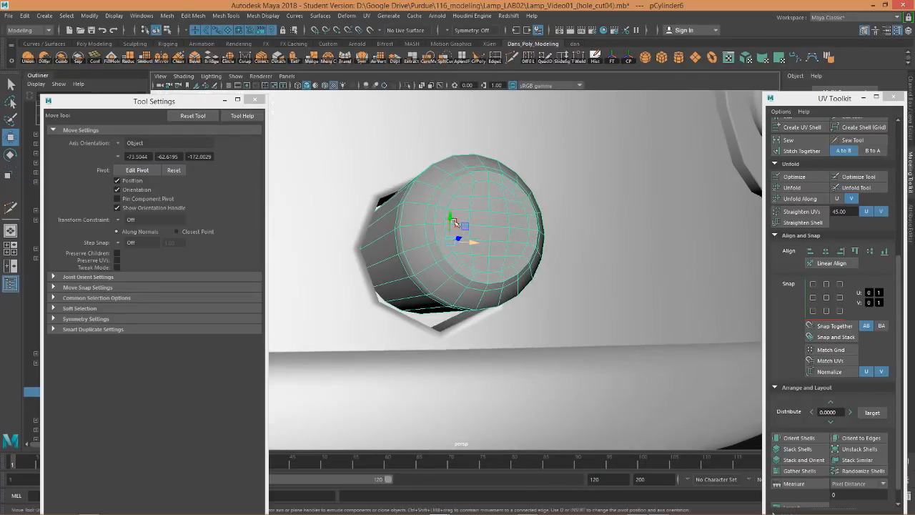
left_click_drag(444, 216, 452, 222)
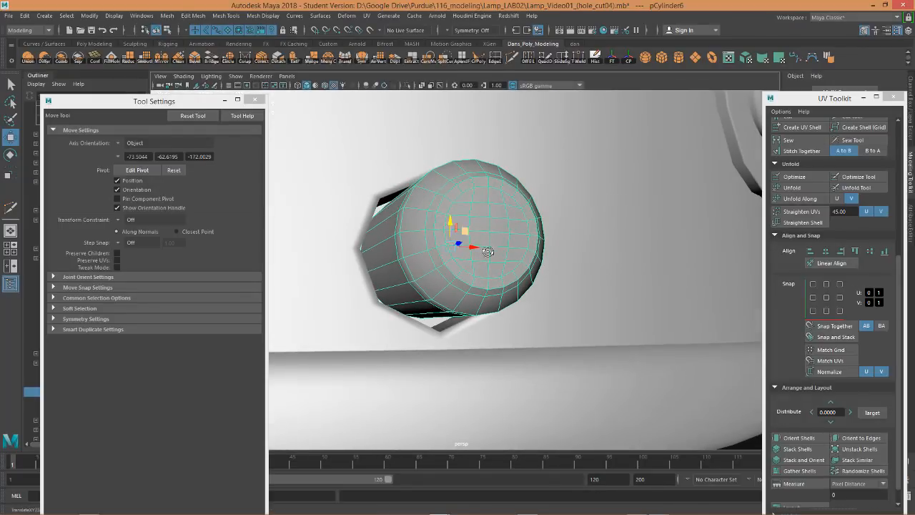
Close the tool settings and examine the copied peg's fit in the lower hole from several angles against the reference photo.
left_click_drag(487, 252, 524, 219, "alt")
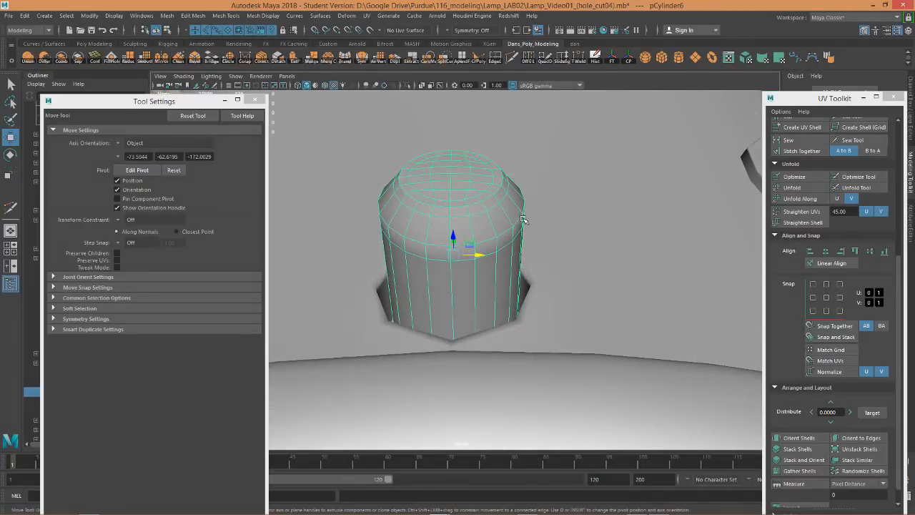
scroll(524, 223, "down", 5)
scroll(506, 247, "up", 5)
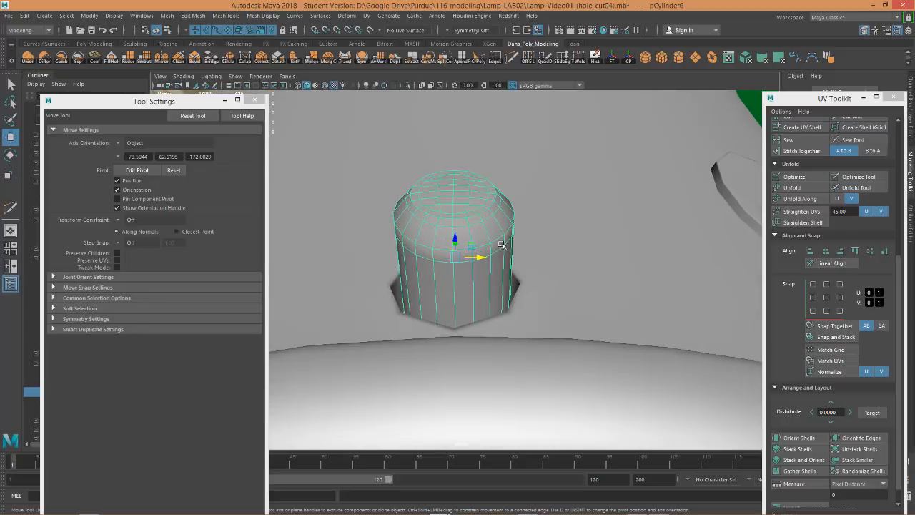
left_click(255, 100)
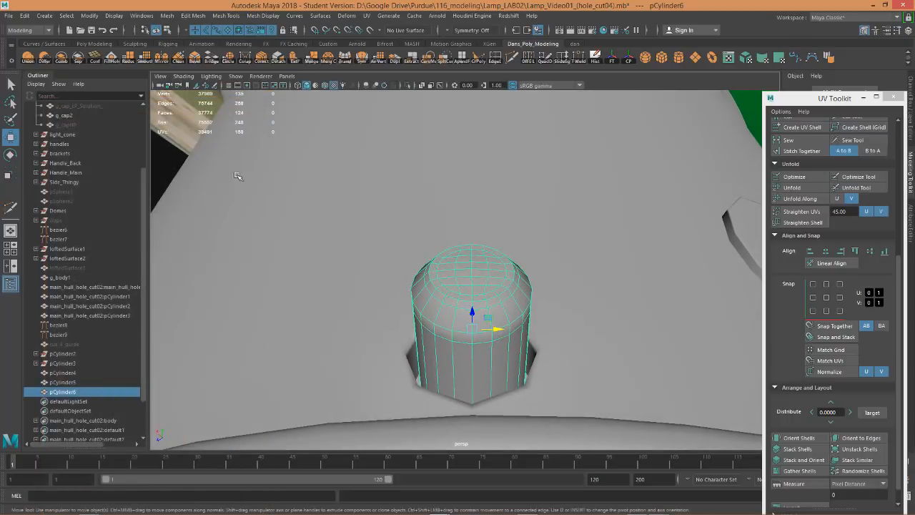
scroll(504, 254, "up", 8)
scroll(481, 232, "down", 8)
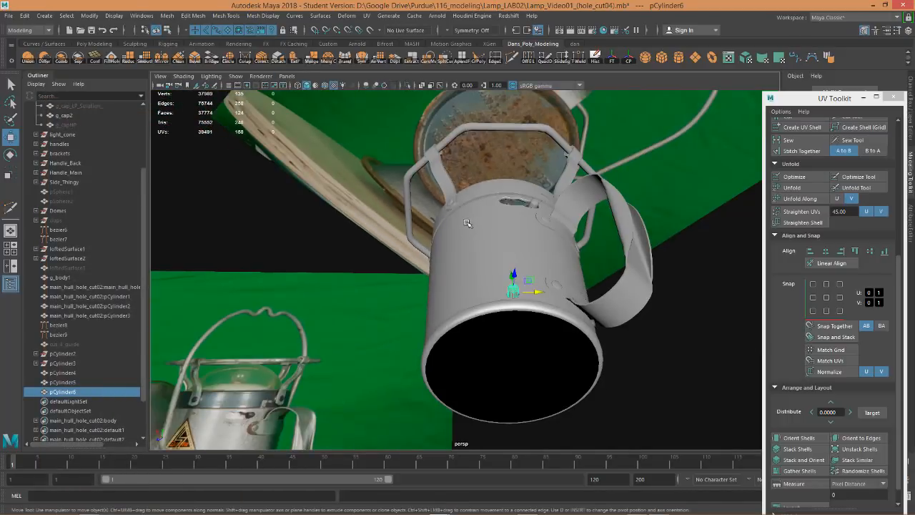
left_click_drag(469, 223, 442, 271, "alt")
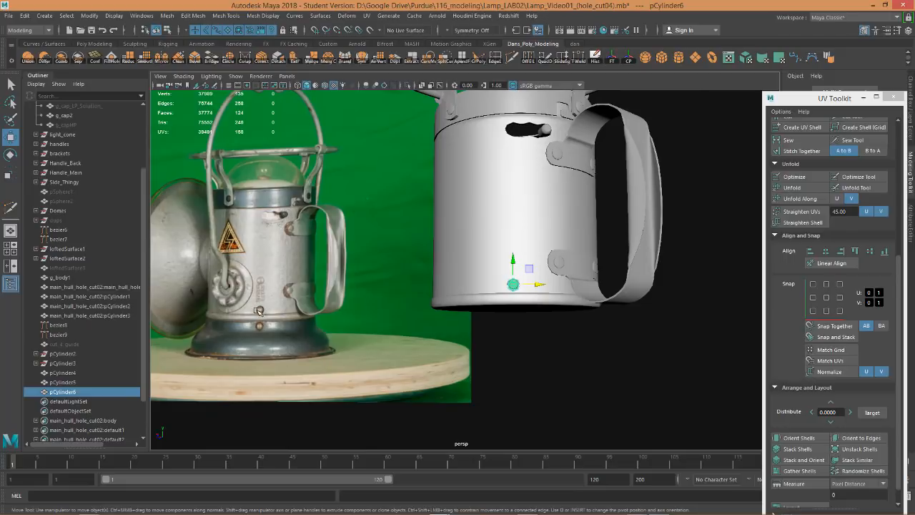
scroll(261, 311, "up", 2)
scroll(590, 290, "up", 10)
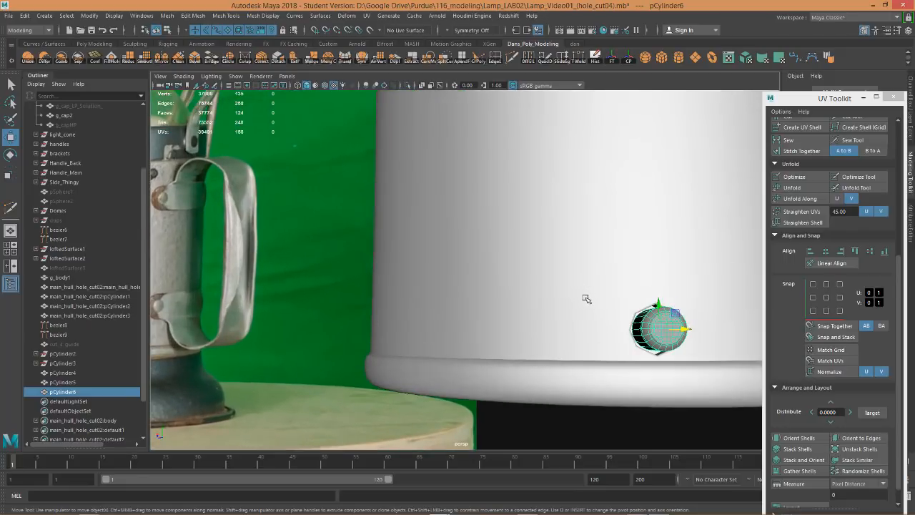
Delete the edge loop just outside the flat cap on the copied peg's front end.
scroll(564, 293, "up", 4)
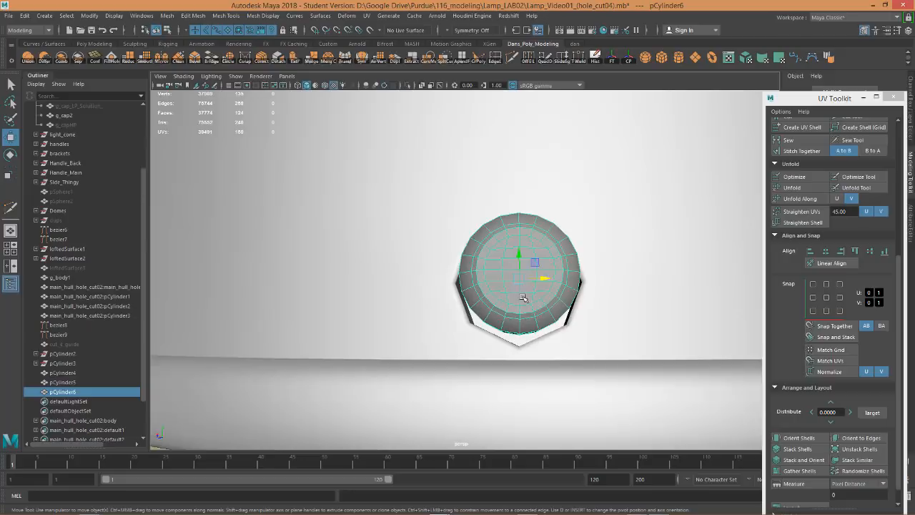
right_click(547, 230)
left_click(542, 205)
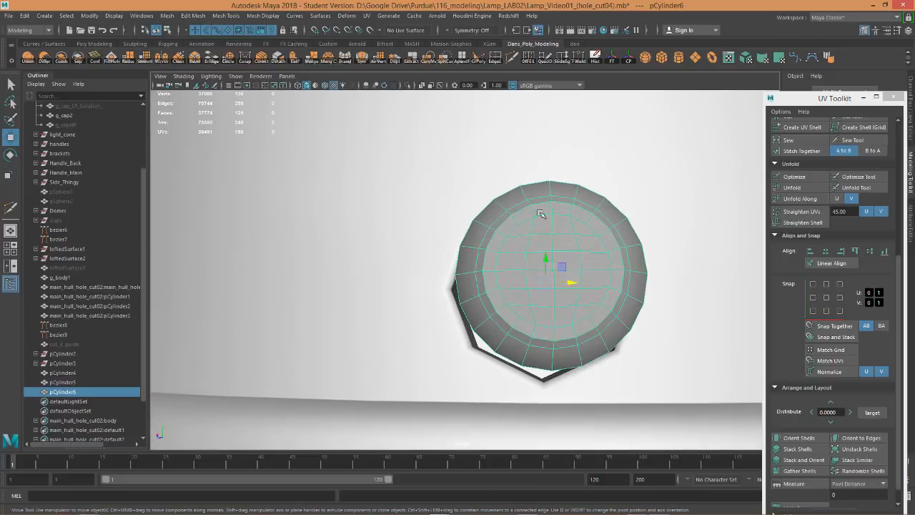
double_click(519, 342)
key("Delete")
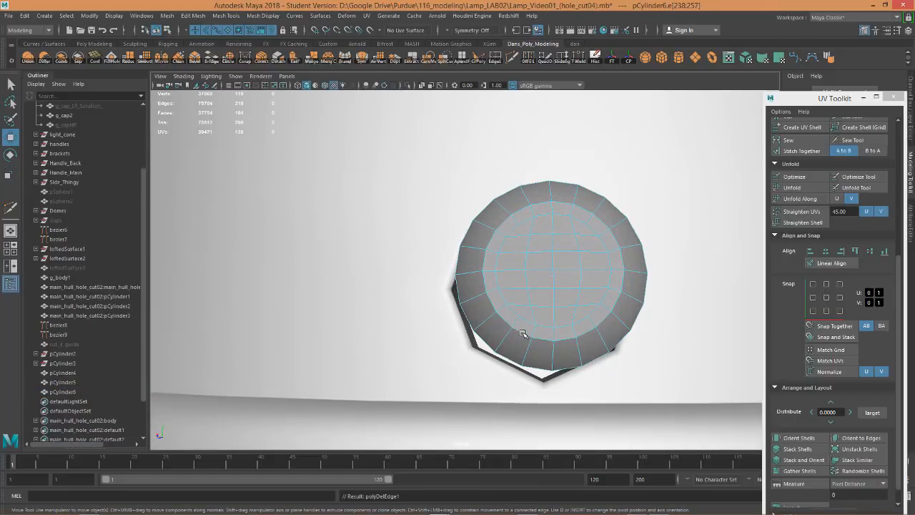
Select the cap's border loop as vertices, grow the selection over the bevel, and average the vertices with 29 iterations.
left_click_drag(522, 336, 396, 314, "alt")
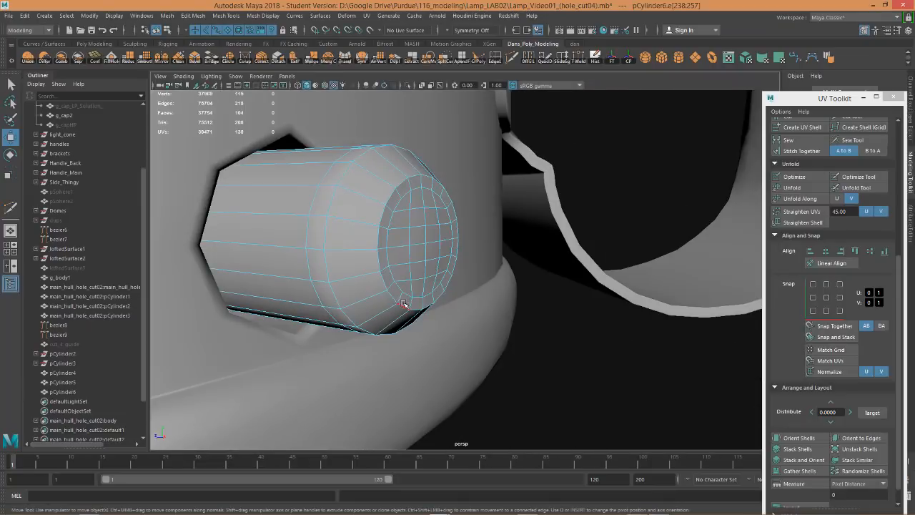
double_click(403, 305)
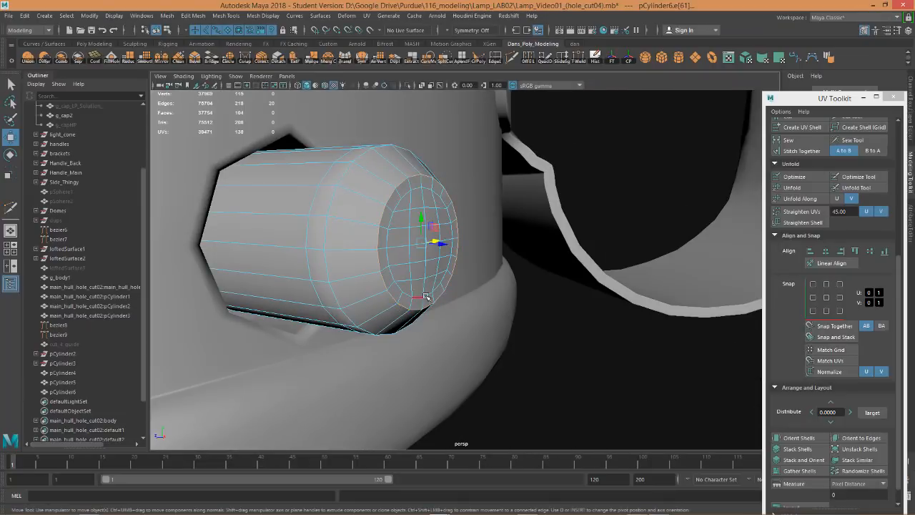
right_click_drag(425, 262, 427, 246, "ctrl")
left_click_drag(427, 246, 420, 298, "alt")
key("shift+period")
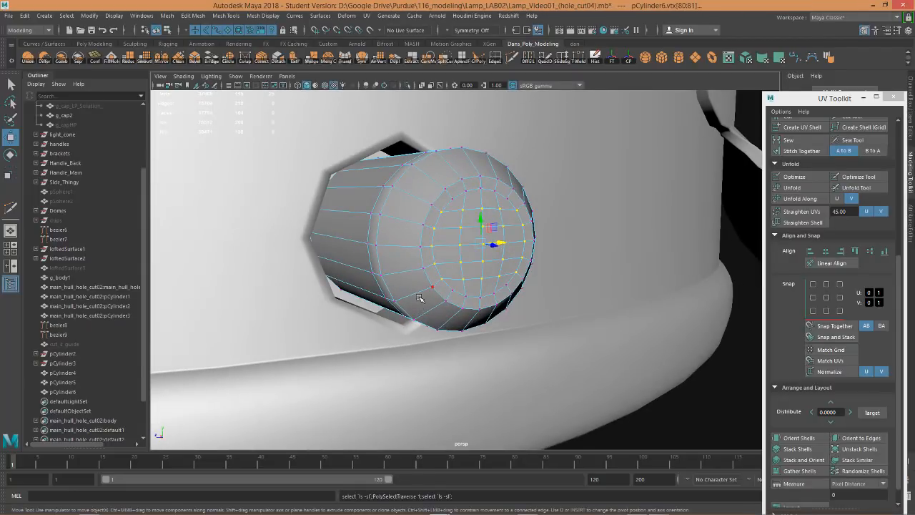
key("shift+period")
left_click(377, 58)
left_click_drag(600, 123, 542, 192)
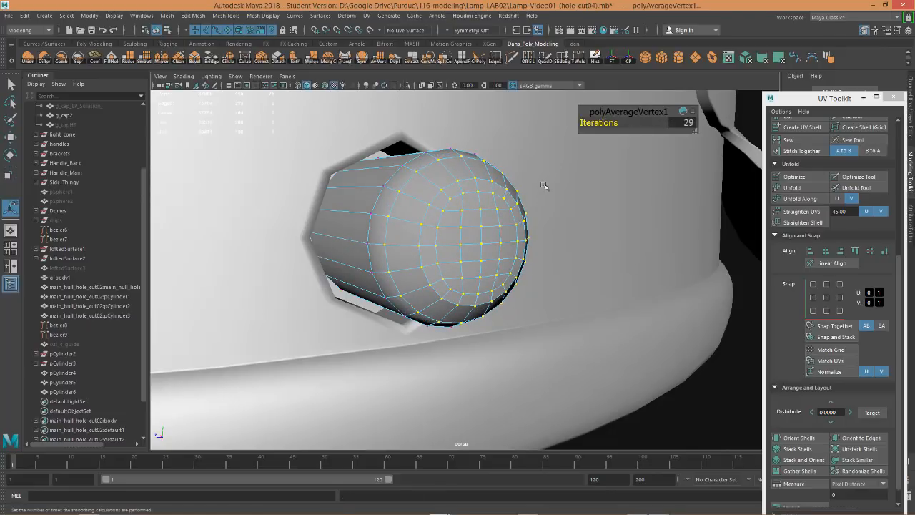
Repeat the vertex averaging four more times to round the peg's end into a dome.
key("g")
key("g")
key("g")
key("g")
Select the vertex ring just in front of the dome's base and scale it uniformly to about 1.02.
left_click_drag(515, 193, 404, 224, "alt")
left_click(370, 208)
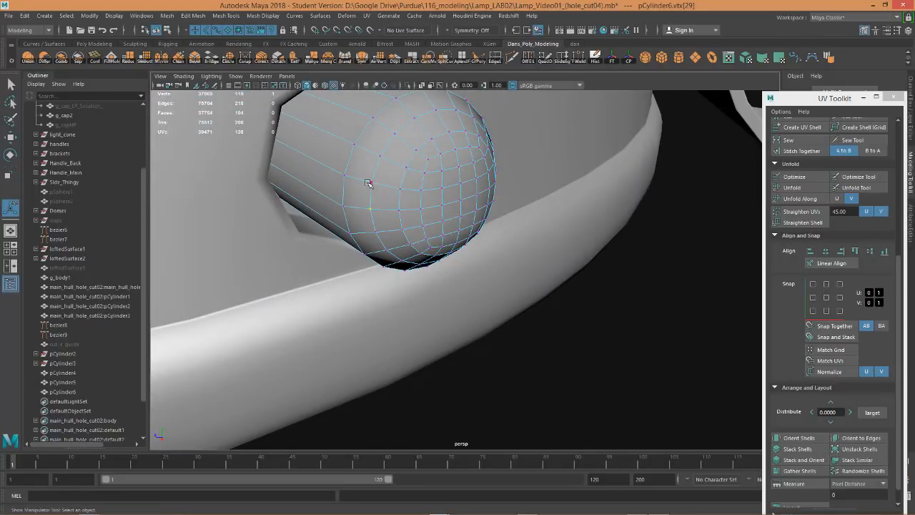
double_click(370, 182, "shift")
key("w")
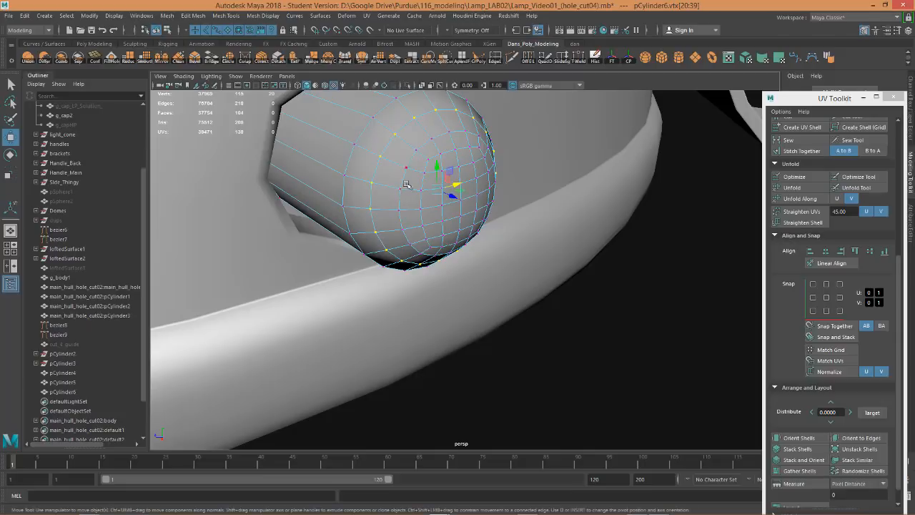
left_click_drag(454, 196, 414, 166, "alt")
key("r")
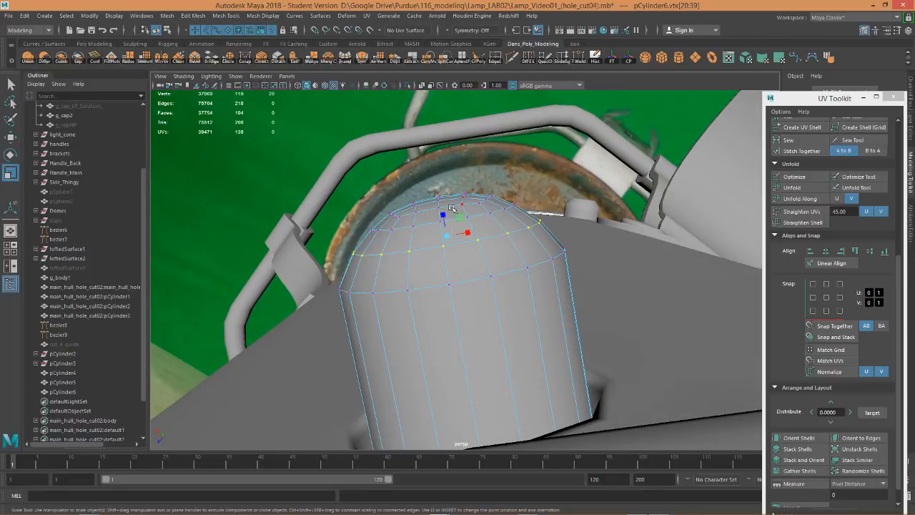
left_click_drag(449, 234, 450, 235)
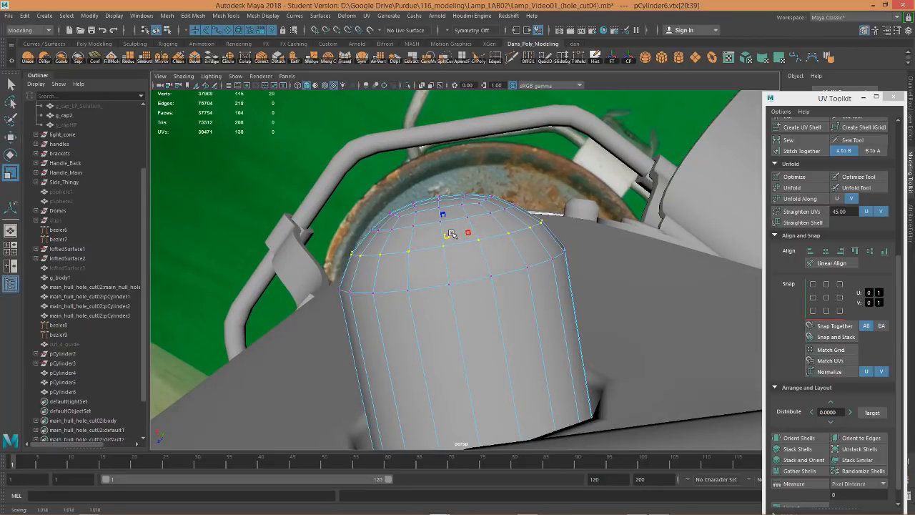
Scale the next vertex ring nearer the dome's tip to refine the rounded profile, and return to object mode.
double_click(490, 212)
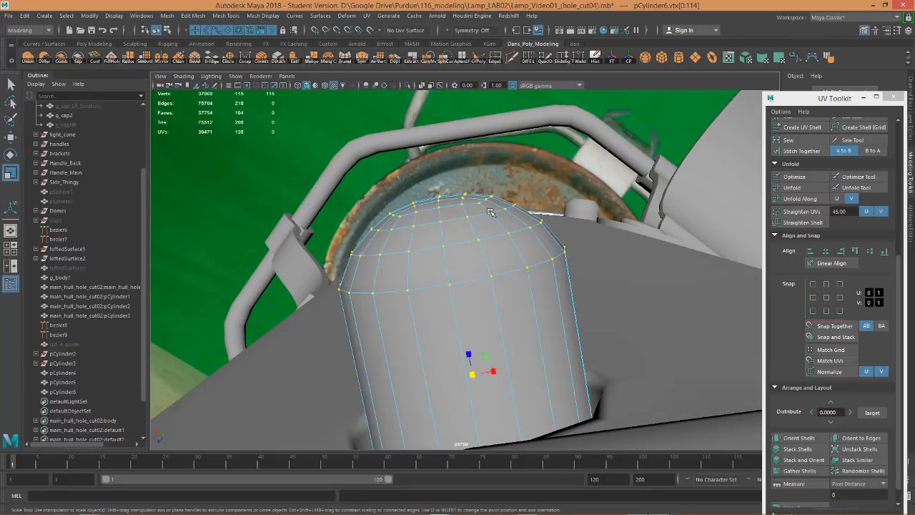
left_click(490, 211)
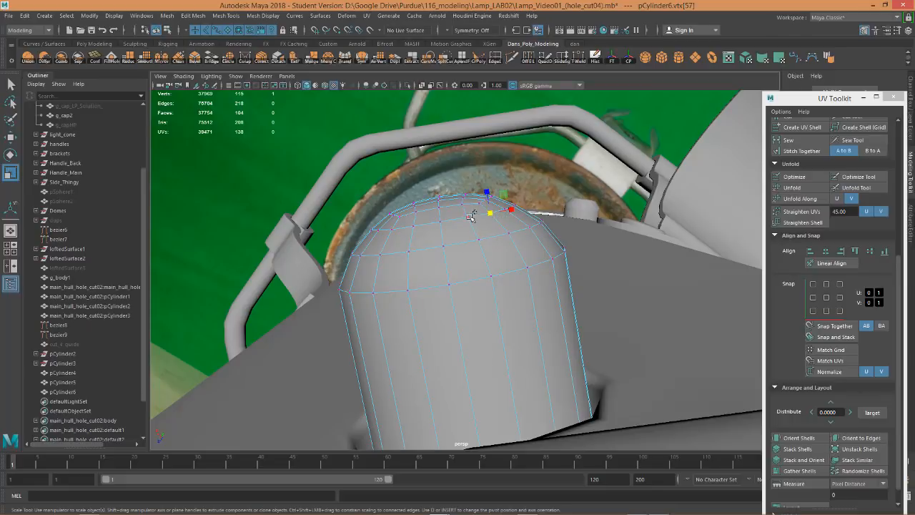
double_click(469, 217, "shift")
left_click_drag(443, 217, 493, 236)
right_click_drag(456, 225, 493, 211)
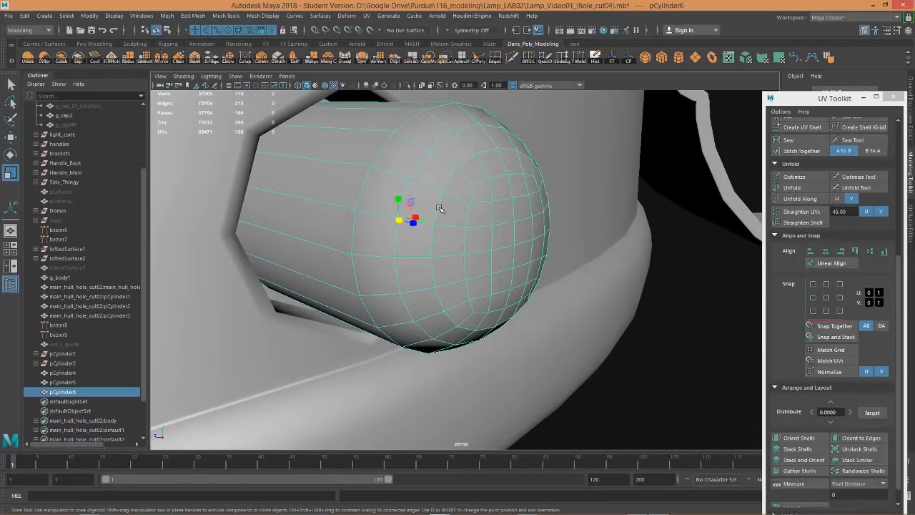
Insert an edge loop around the peg's shaft just behind the dome's base with the Multi-Cut tool.
left_click_drag(334, 151, 368, 153, "alt")
left_click(513, 59)
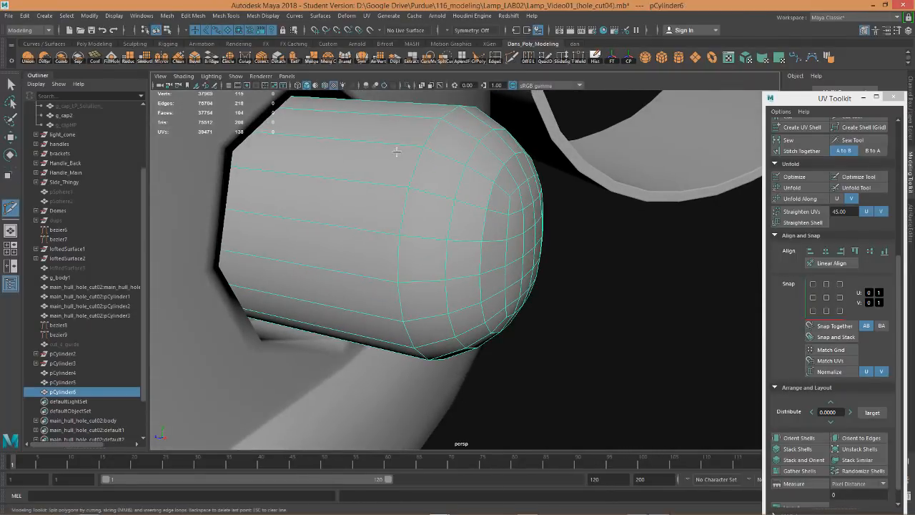
left_click(399, 146, "ctrl")
left_click_drag(433, 207, 424, 174, "alt")
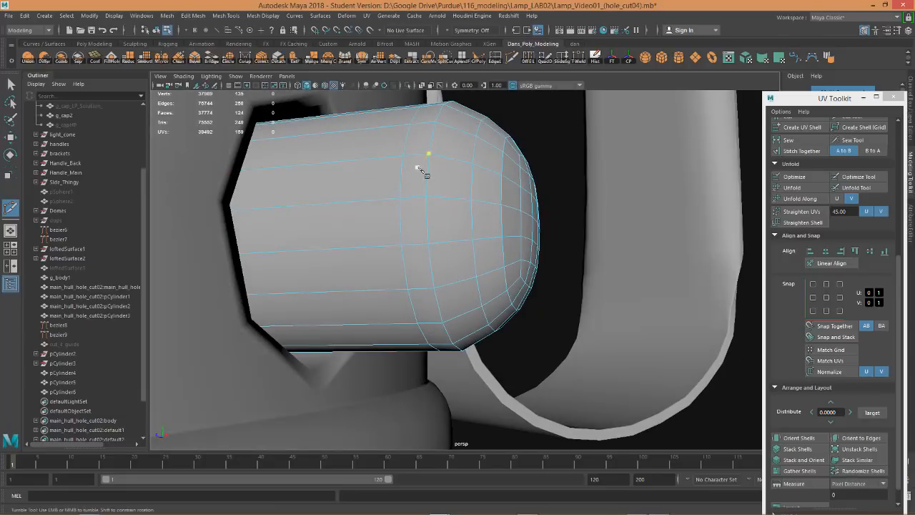
left_click_drag(419, 172, 315, 165, "alt")
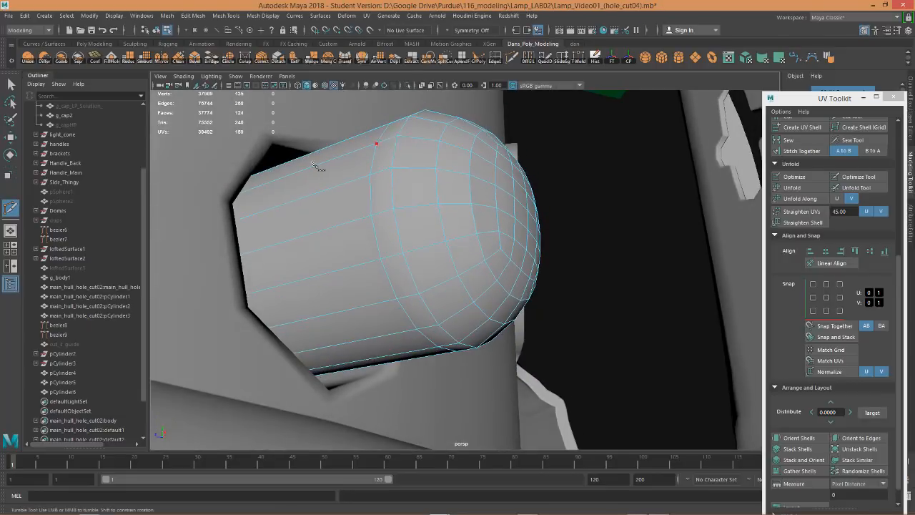
left_click_drag(493, 170, 545, 89, "alt")
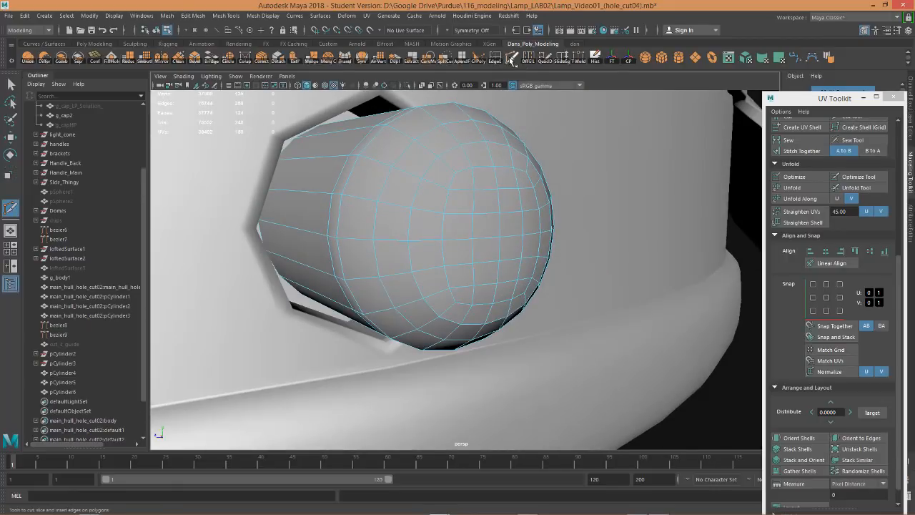
key("w")
Select all the peg's faces, soften their edges, and deselect the peg in object mode to check its shading.
right_click_drag(414, 227, 412, 250)
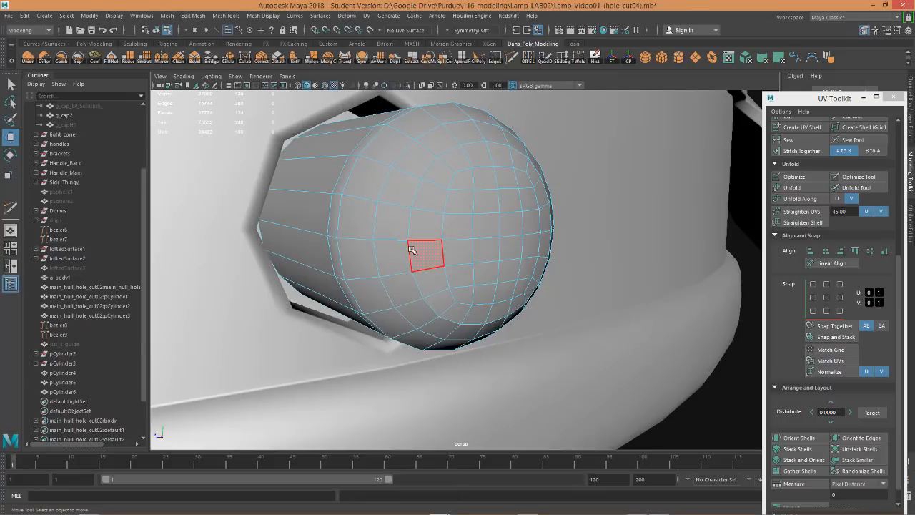
left_click(415, 252)
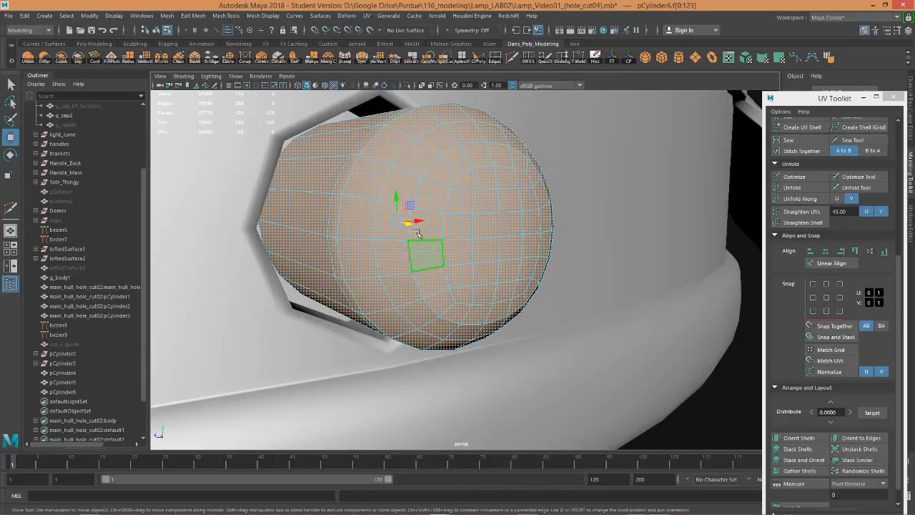
left_click(263, 16)
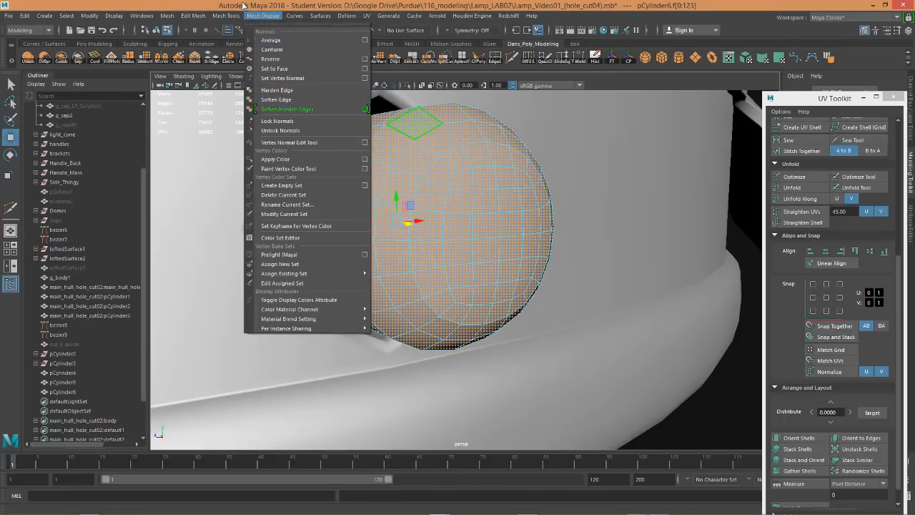
left_click(282, 101)
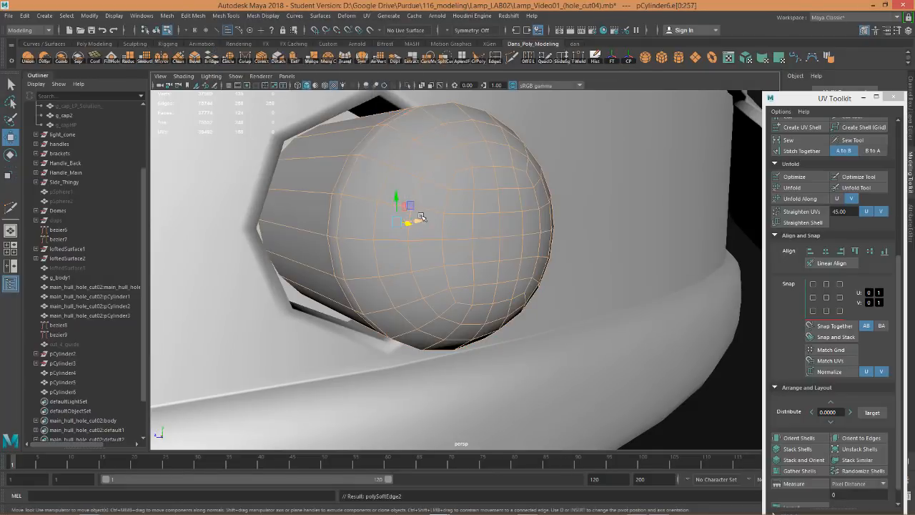
left_click_drag(473, 239, 484, 237, "alt")
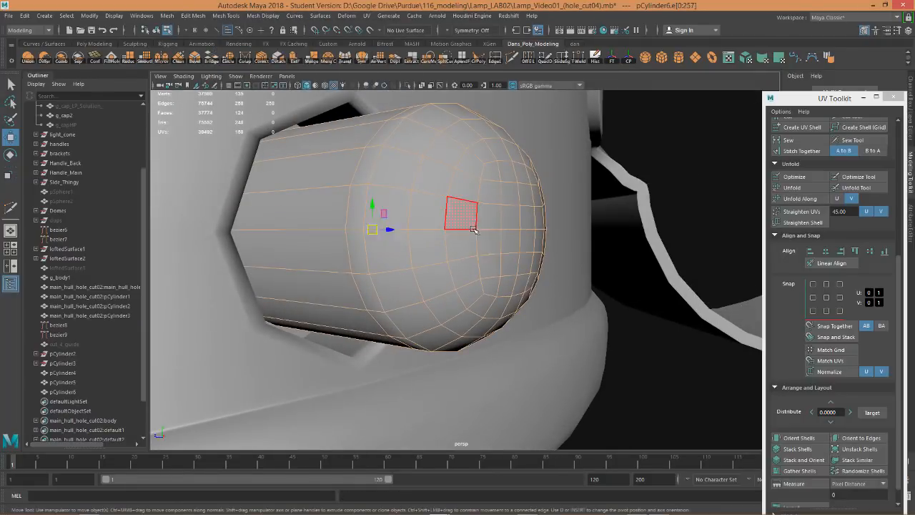
right_click_drag(468, 213, 505, 206)
scroll(509, 206, "down", 4)
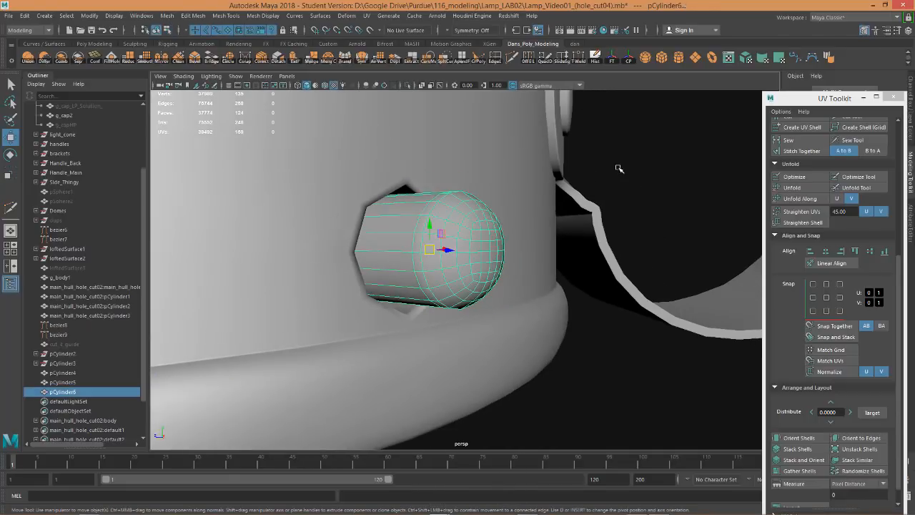
left_click(619, 168)
scroll(610, 173, "down", 3)
mouse_move(532, 290)
left_mouse_down("alt")
mouse_move(477, 289)
mouse_move(472, 217)
mouse_move(472, 282)
mouse_move(545, 282)
left_mouse_up("alt")
left_click_drag(469, 265, 466, 254, "alt")
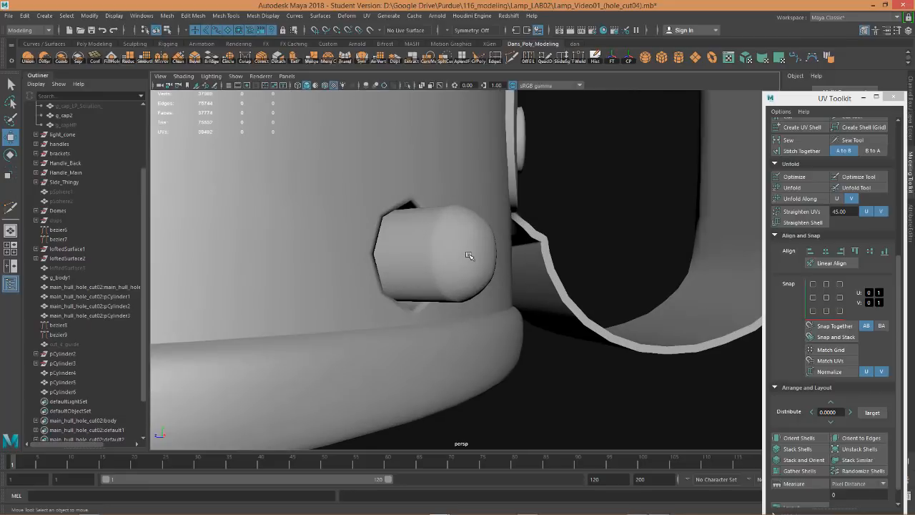
Undo the planar projection on the peg, open its UVs in the UV Editor, and unfold both shells.
left_click(458, 256)
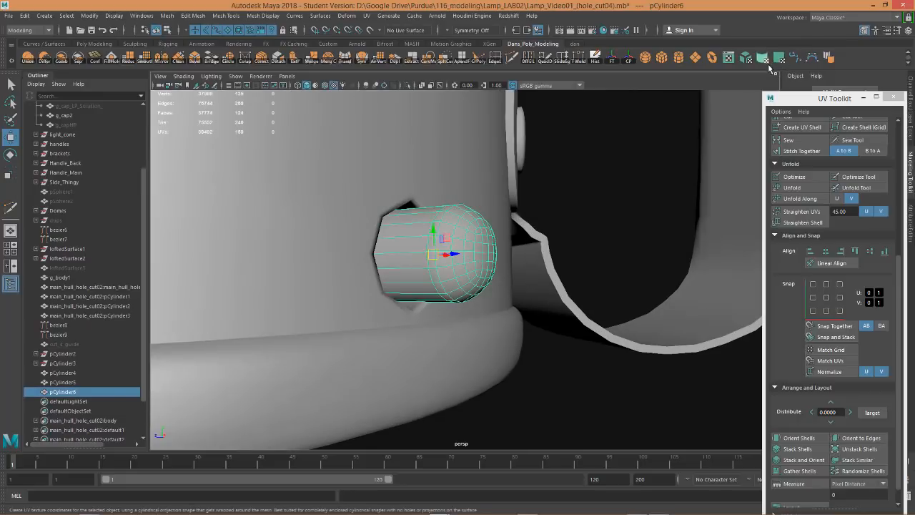
key("ctrl+z")
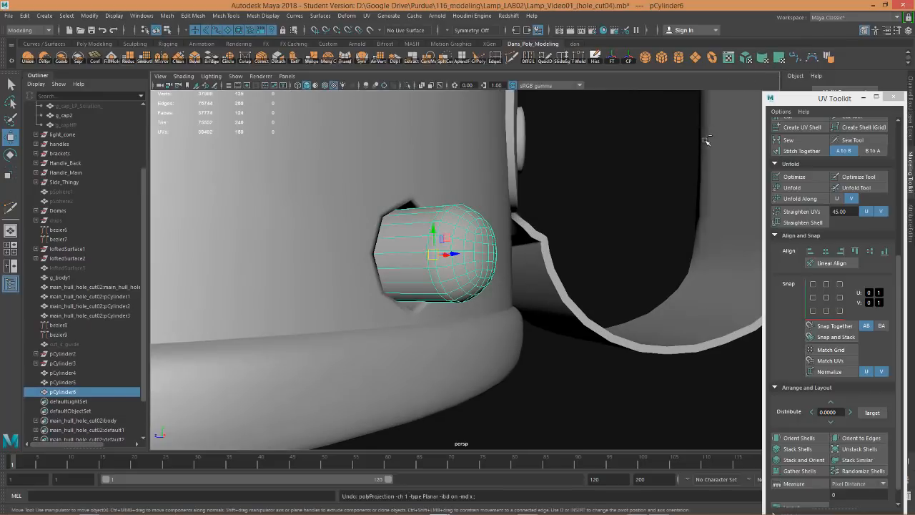
left_click(730, 62)
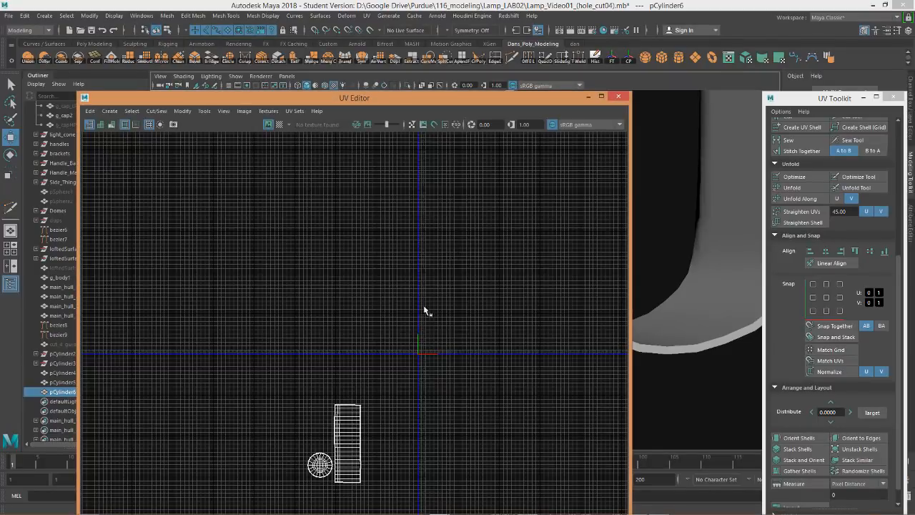
middle_click_drag(418, 352, 437, 228, "alt")
scroll(374, 310, "up", 5)
right_click_drag(372, 309, 364, 333)
left_click_drag(282, 230, 521, 458)
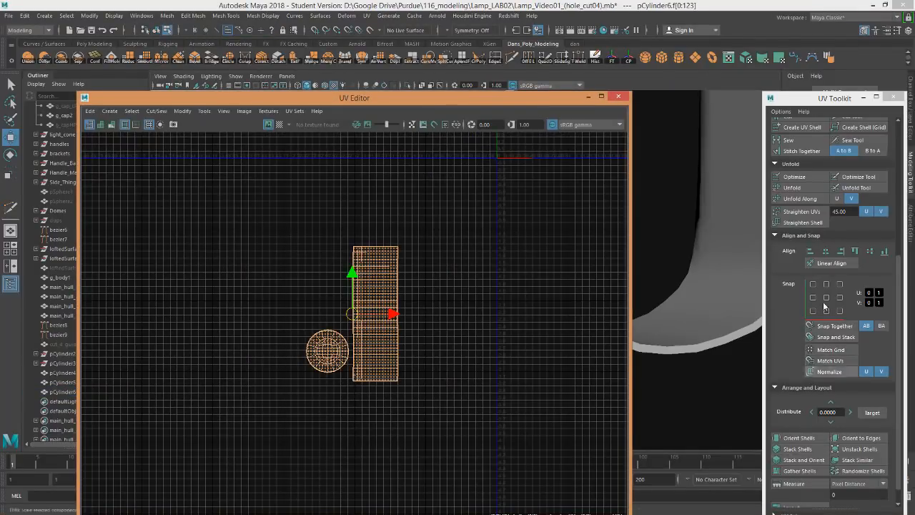
scroll(822, 371, "up", 2)
left_click(794, 245)
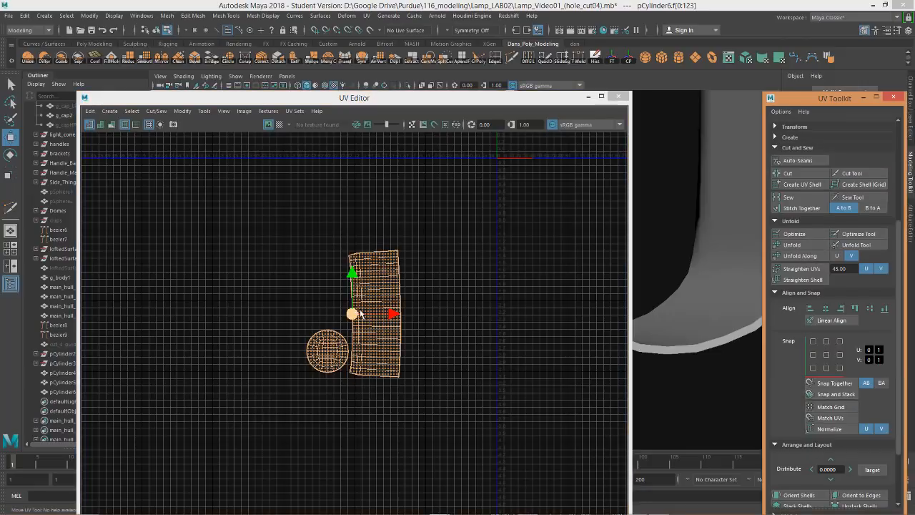
Move both UV shells closer to the grid origin and straighten the UVs of the peg's side shell.
left_click_drag(353, 315, 445, 270)
left_click(469, 313)
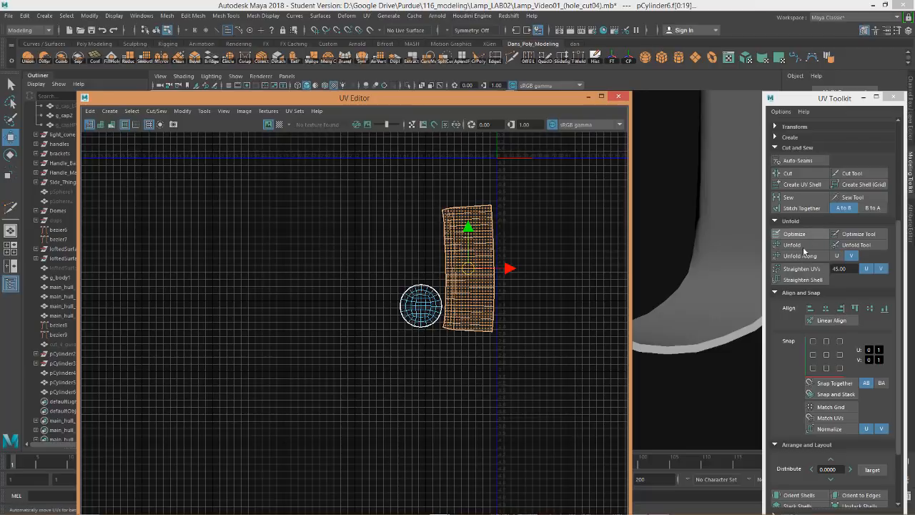
left_click(811, 272)
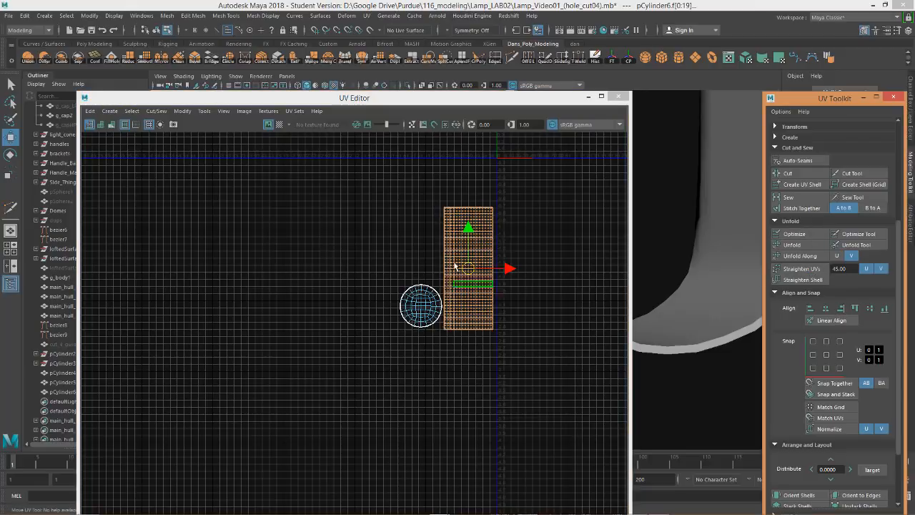
Select both of the peg's UV shells and move them together below the 0–1 tile, past the vertical axis.
scroll(455, 266, "up", 4)
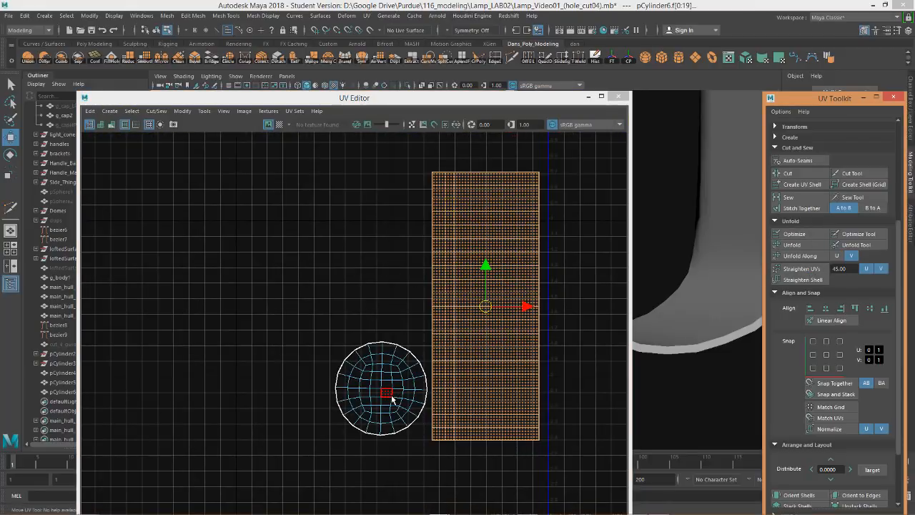
scroll(392, 399, "down", 5)
left_click_drag(350, 288, 482, 453)
scroll(483, 394, "down", 2)
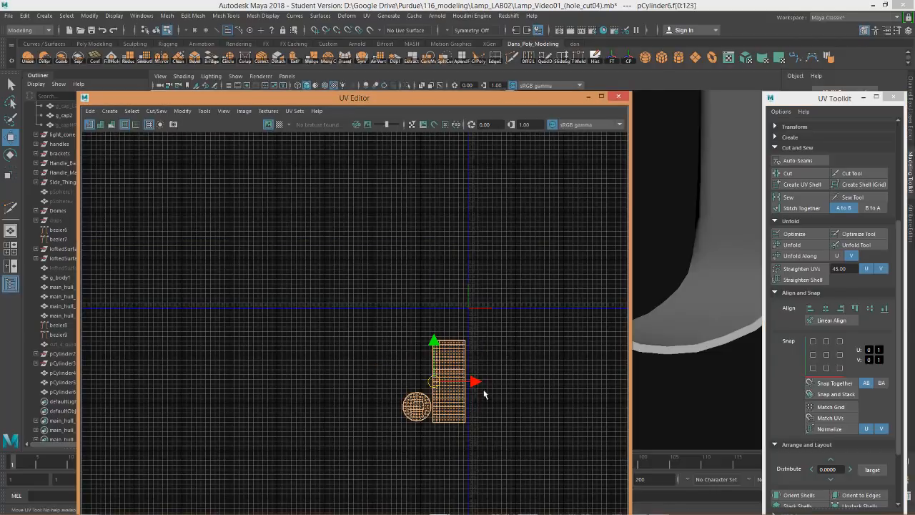
left_click_drag(441, 387, 502, 434)
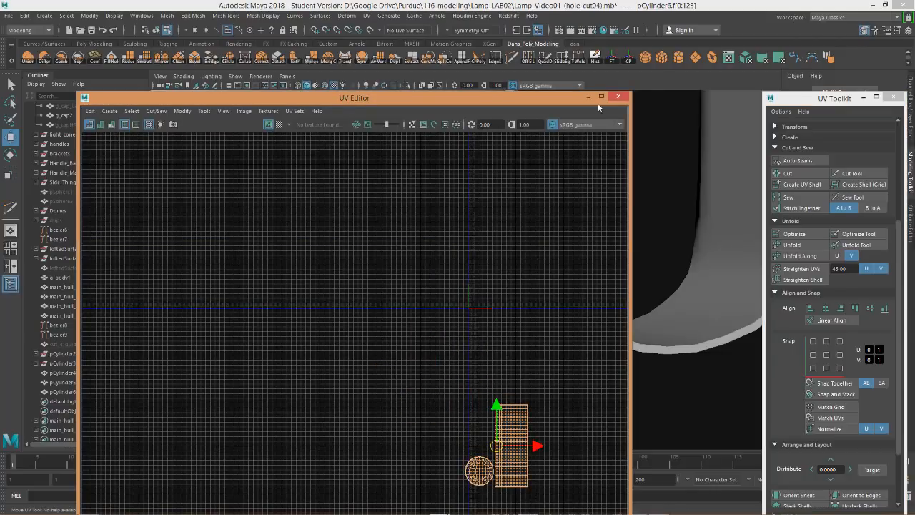
Close the UV Editor, return the peg to object mode, and close the UV Toolkit.
left_click(619, 96)
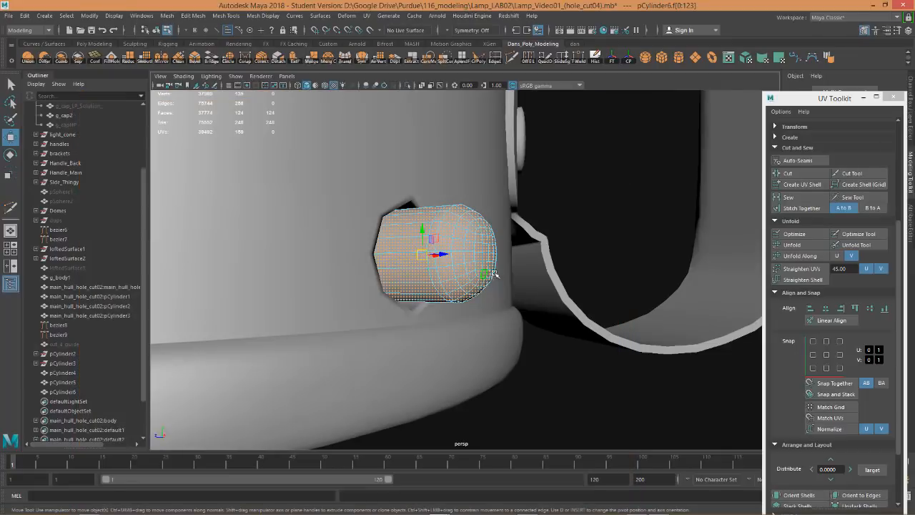
left_click_drag(494, 274, 455, 269, "alt")
right_click_drag(459, 231, 502, 210)
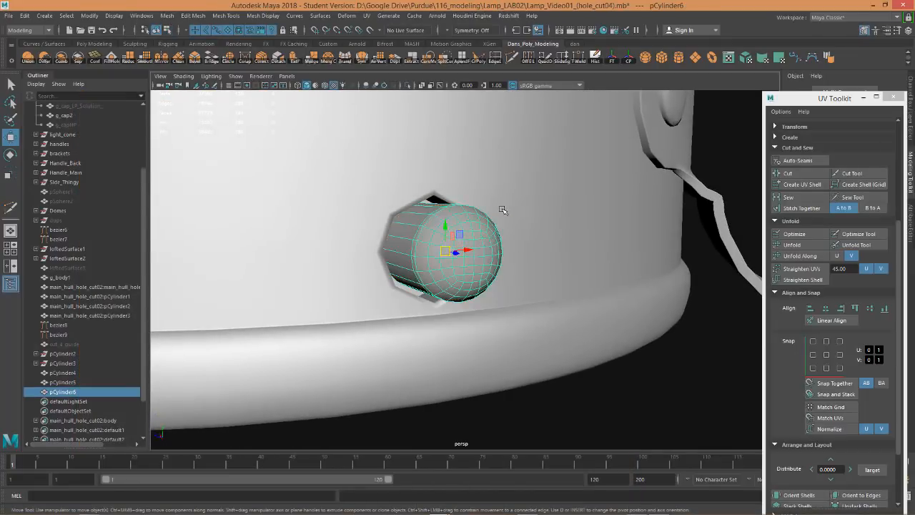
scroll(492, 236, "down", 6)
left_click_drag(469, 251, 452, 263, "alt")
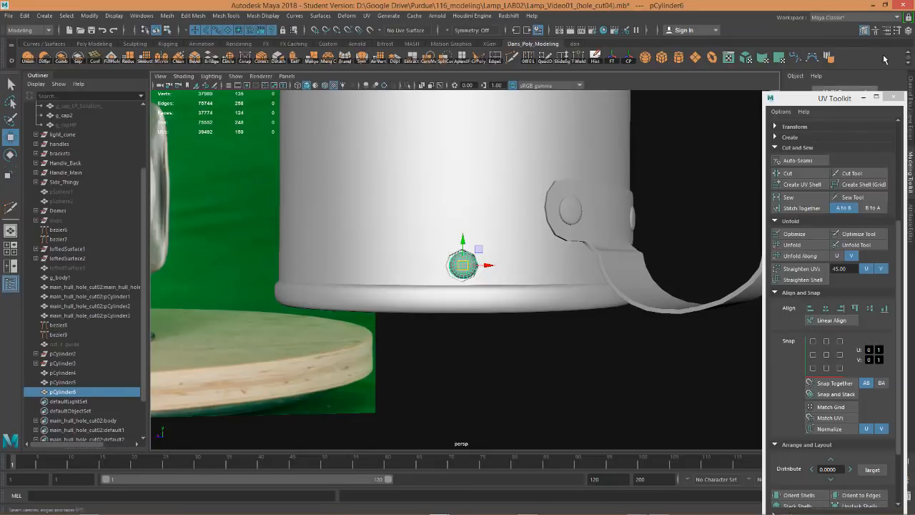
left_click(892, 97)
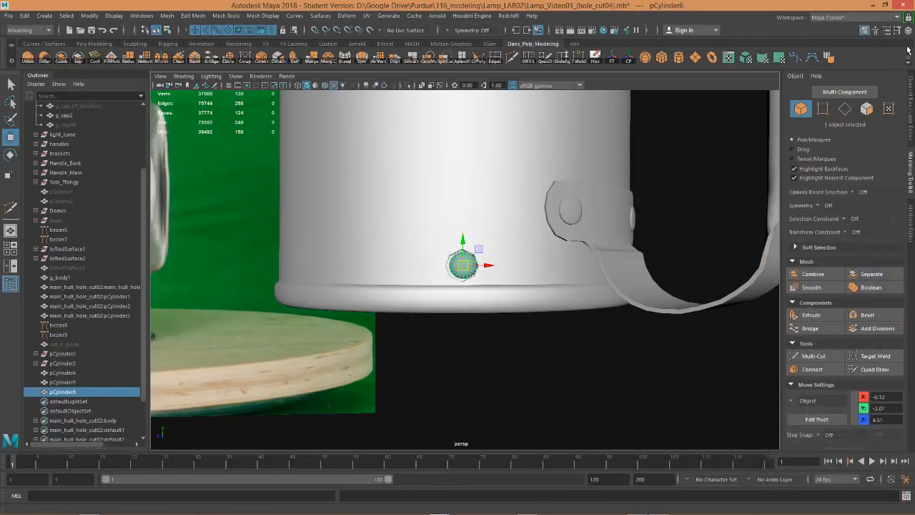
Show the lamp's base by turning on the visibility of base_layer1 in the display layers.
left_click(911, 100)
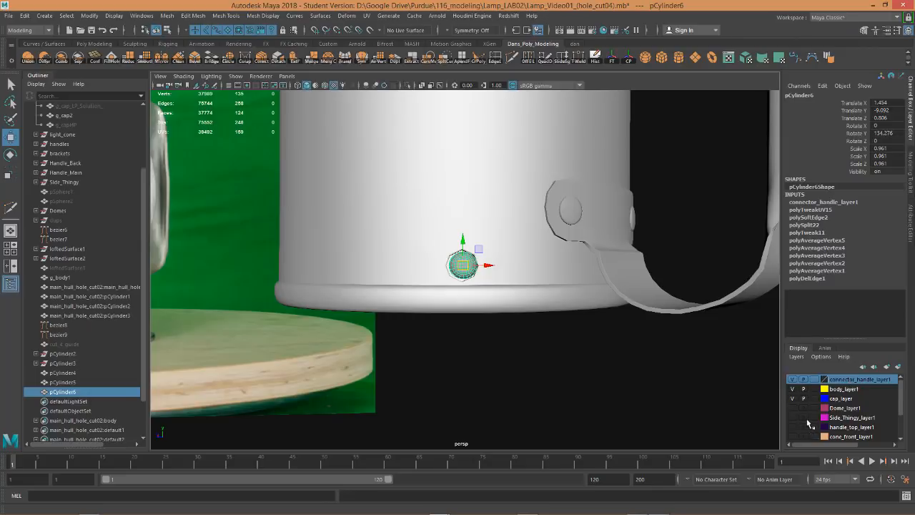
scroll(809, 424, "down", 2)
left_click(793, 418)
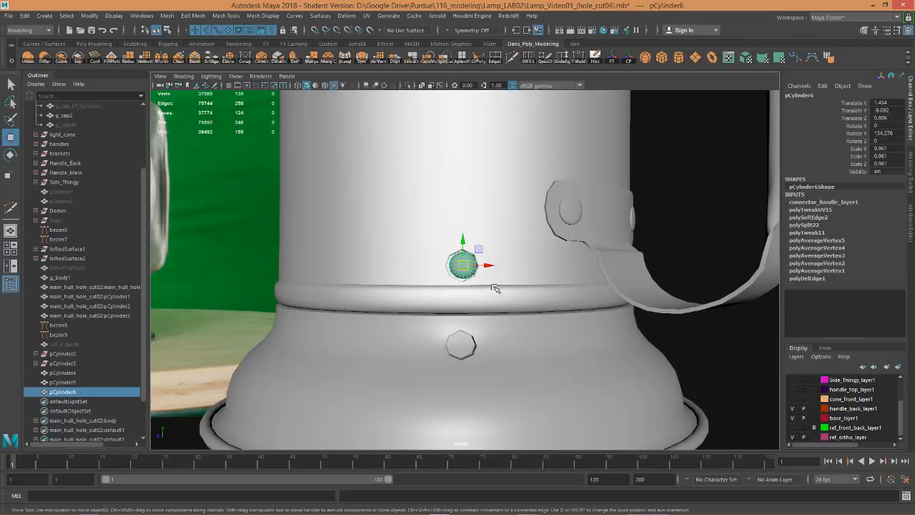
Duplicate the peg and move the copy straight down to the base's hole, at about Translate Y -10.61.
mouse_move(496, 286)
left_mouse_down("alt")
mouse_move(493, 268)
mouse_move(557, 299)
mouse_move(507, 281)
left_mouse_up("alt")
key("ctrl+d")
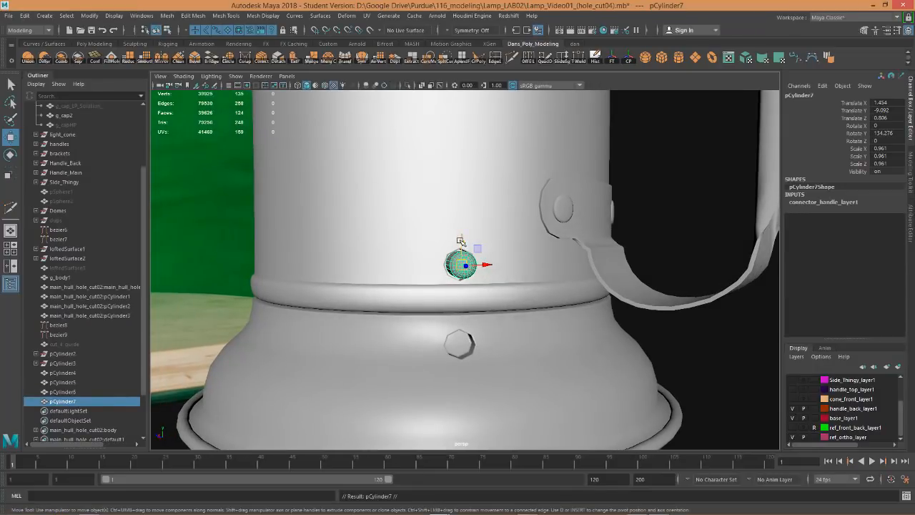
left_click_drag(461, 241, 472, 322)
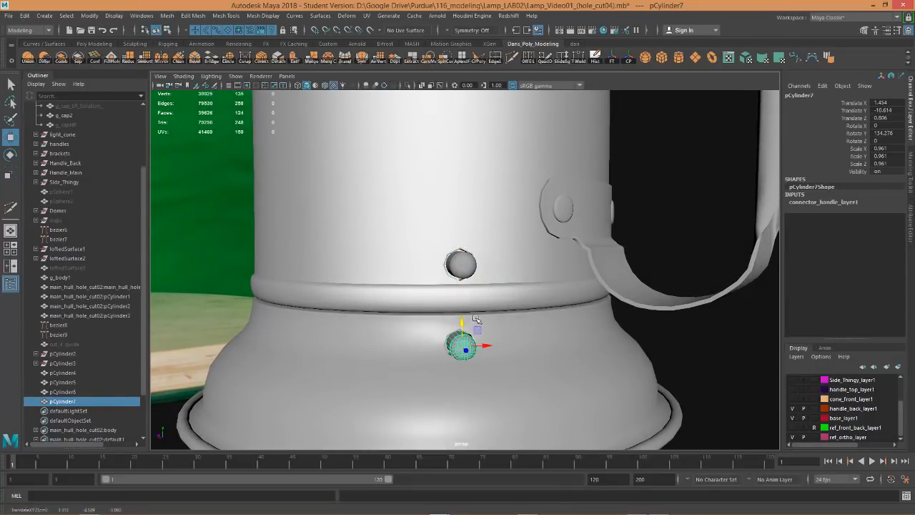
Fine-tune the copied peg's position in the base's hole to about X 1.58, Y -10.59, Z 0.74.
left_click_drag(523, 301, 487, 318, "alt")
key("f")
scroll(514, 331, "down", 5)
scroll(514, 331, "down", 5)
left_click_drag(479, 254, 575, 294)
scroll(468, 294, "down", 5)
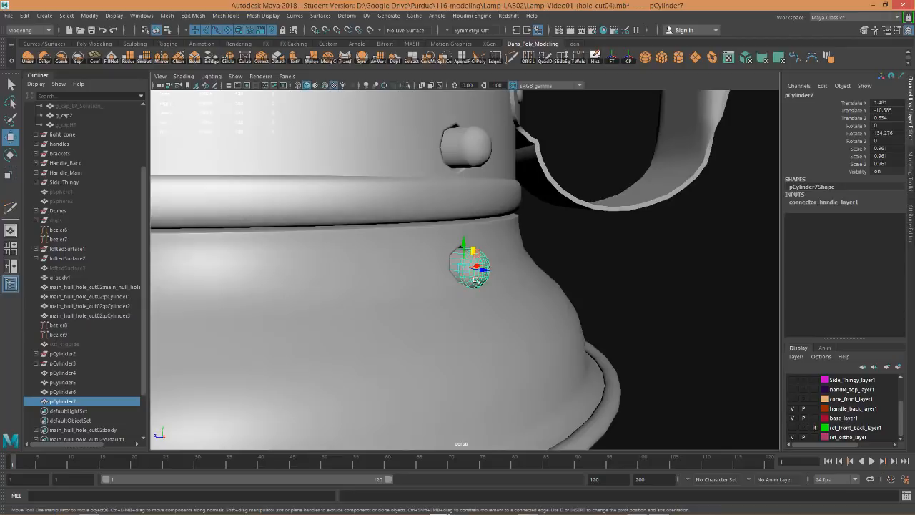
scroll(464, 297, "up", 5)
left_click_drag(464, 297, 494, 284, "alt")
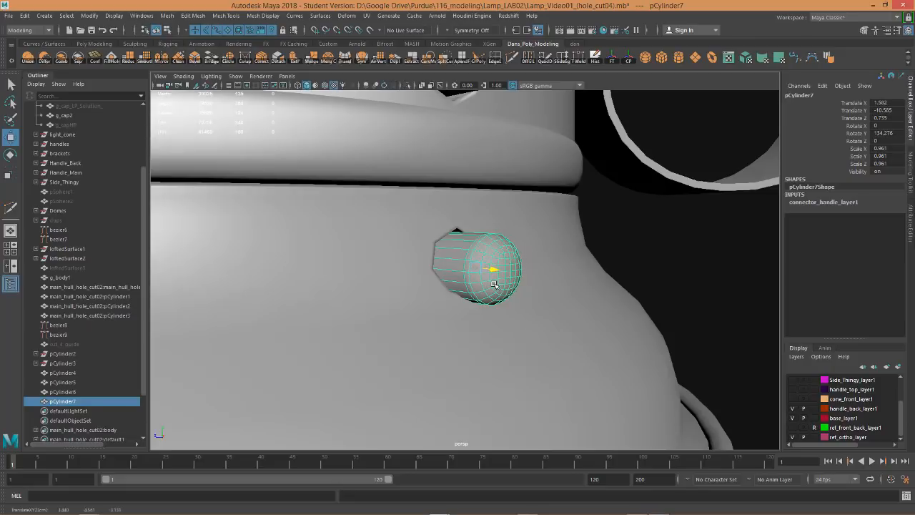
Switch the base mesh to vertex mode and select the hole-rim vertex directly below the copied peg.
scroll(475, 278, "up", 3)
left_click(447, 329)
left_click_drag(479, 342, 449, 274, "alt")
scroll(449, 274, "up", 2)
left_click_drag(424, 317, 432, 308, "alt")
scroll(394, 301, "up", 1)
right_click_drag(394, 230, 388, 206)
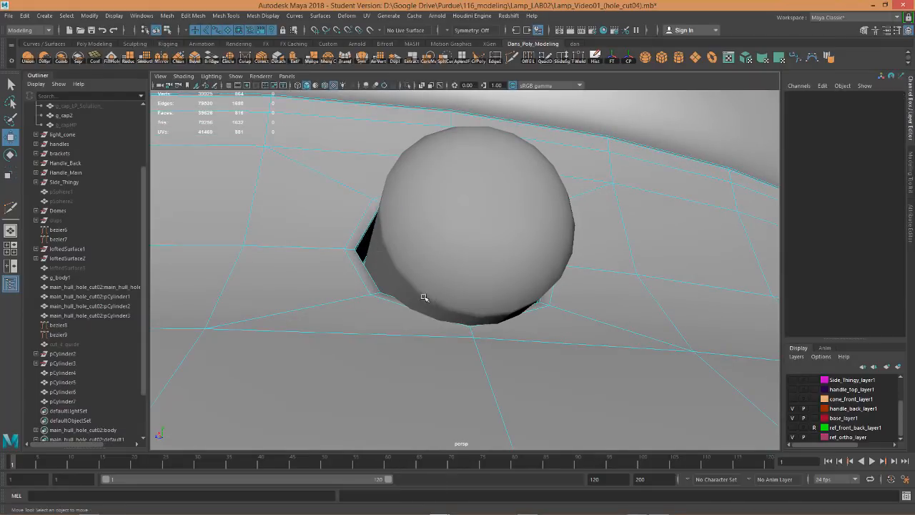
right_click_drag(453, 323, 406, 229)
left_click(469, 329)
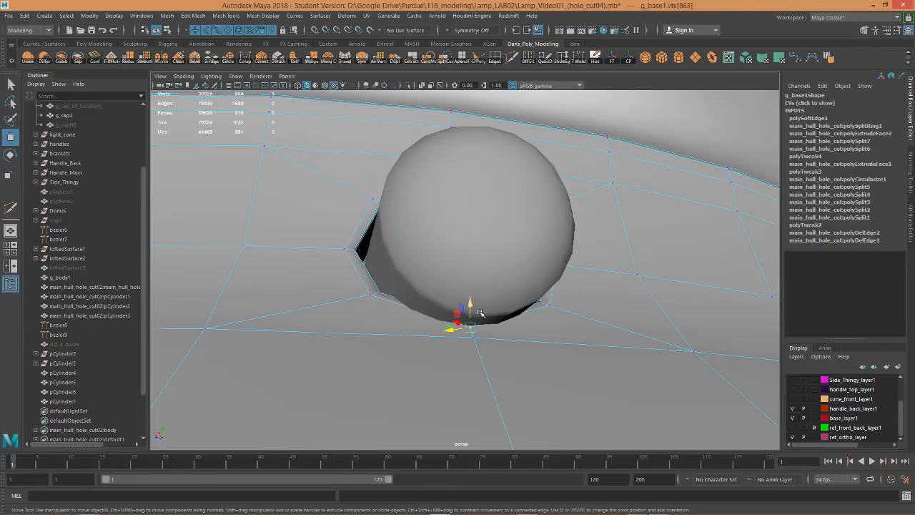
Set the transform constraint to Edge for adjusting the selected vertex on the base hole's rim.
left_click_drag(513, 318, 763, 217, "alt")
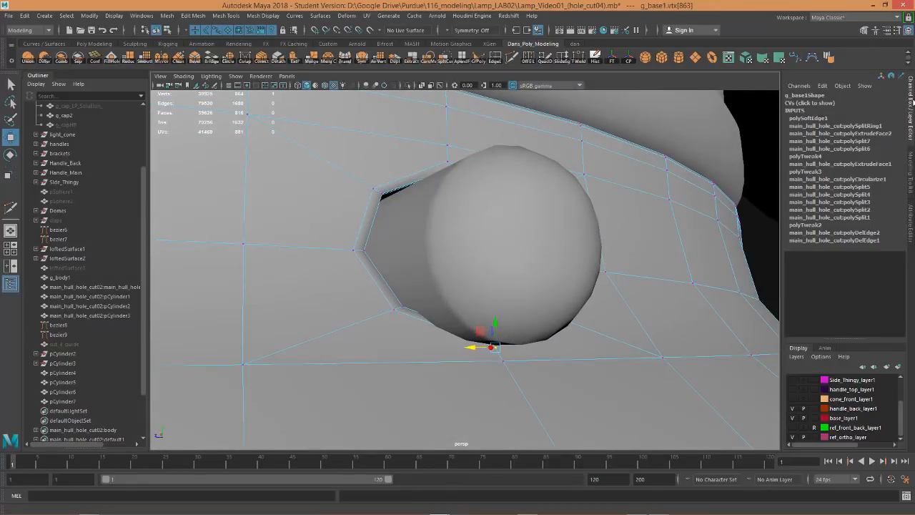
left_click(913, 103)
left_click(913, 103)
left_click(866, 31)
left_click(846, 232)
left_click(869, 248)
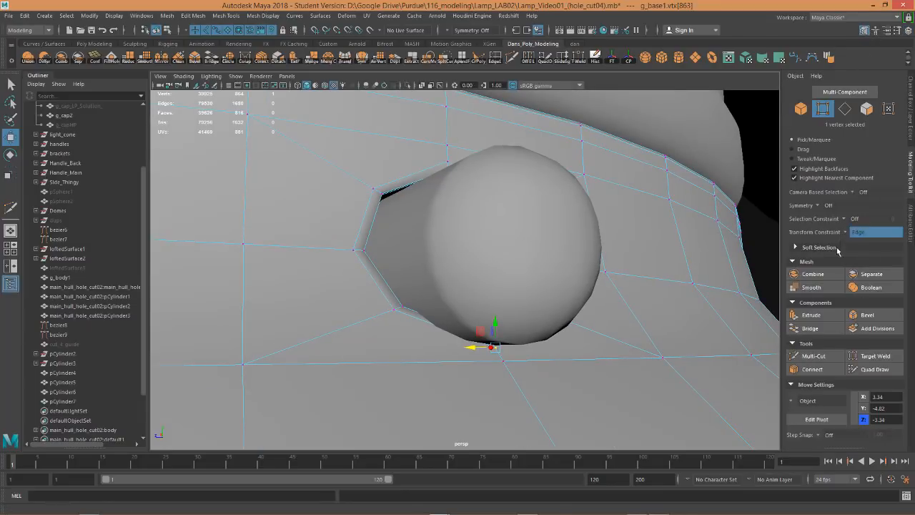
mouse_move(527, 325)
left_mouse_down("alt")
mouse_move(544, 326)
mouse_move(527, 327)
mouse_move(538, 334)
left_mouse_up("alt")
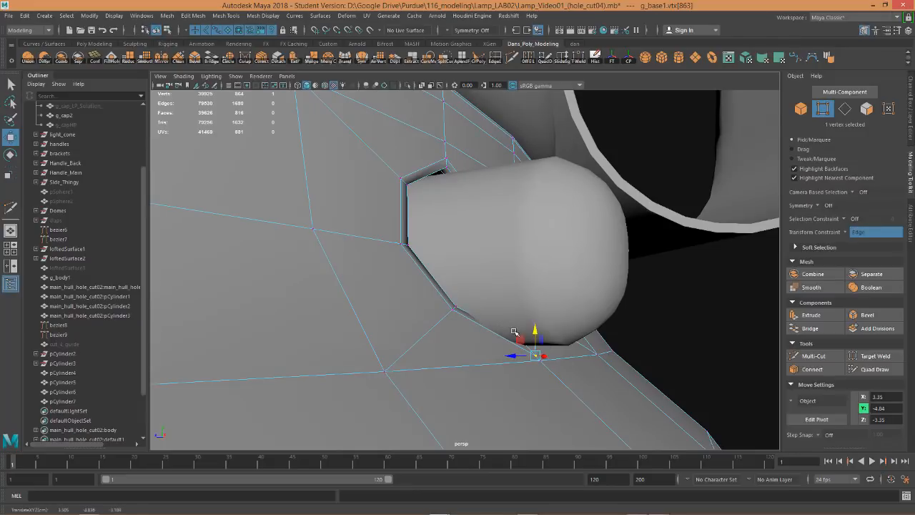
Slide the second-ring vertex at the bottom of the base's hole outward along its edge to about 3.34, -4.82, -3.34.
key("4")
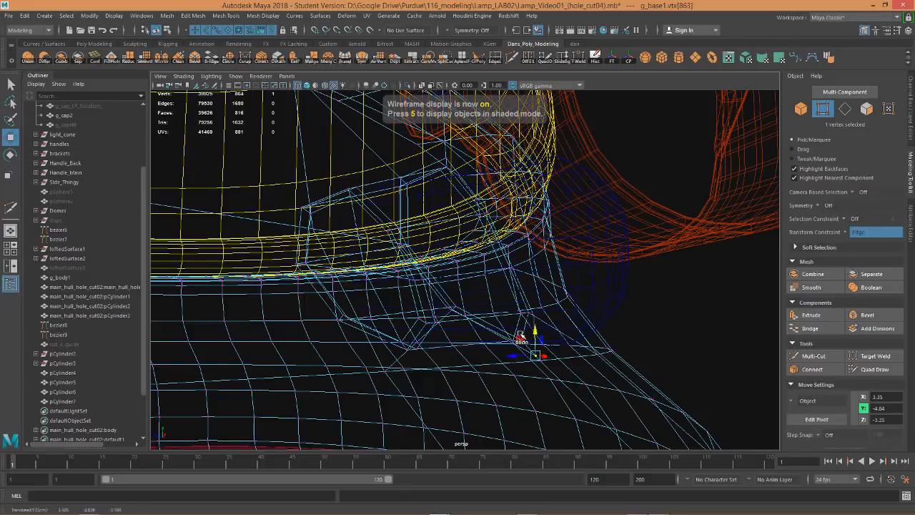
left_click_drag(524, 326, 533, 359, "alt")
left_click(522, 338)
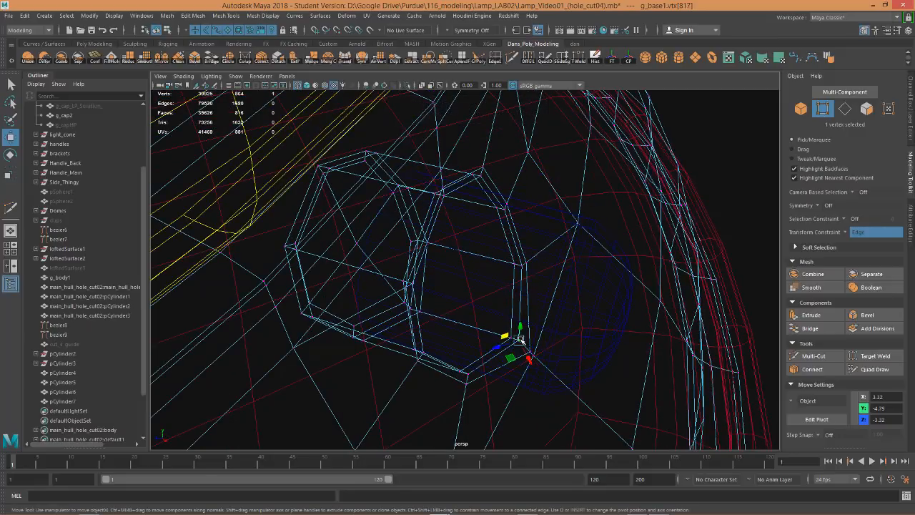
key("5")
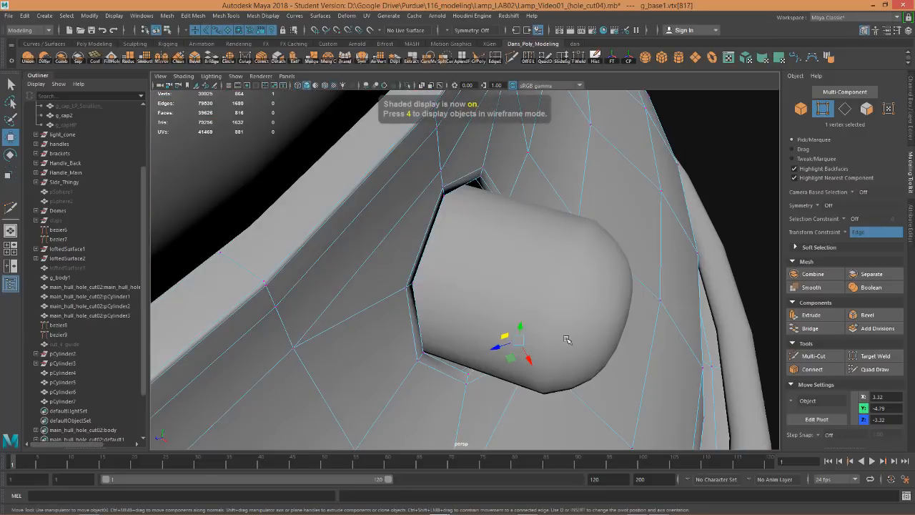
mouse_move(522, 326)
left_mouse_down("alt")
mouse_move(501, 307)
mouse_move(522, 329)
left_mouse_up("alt")
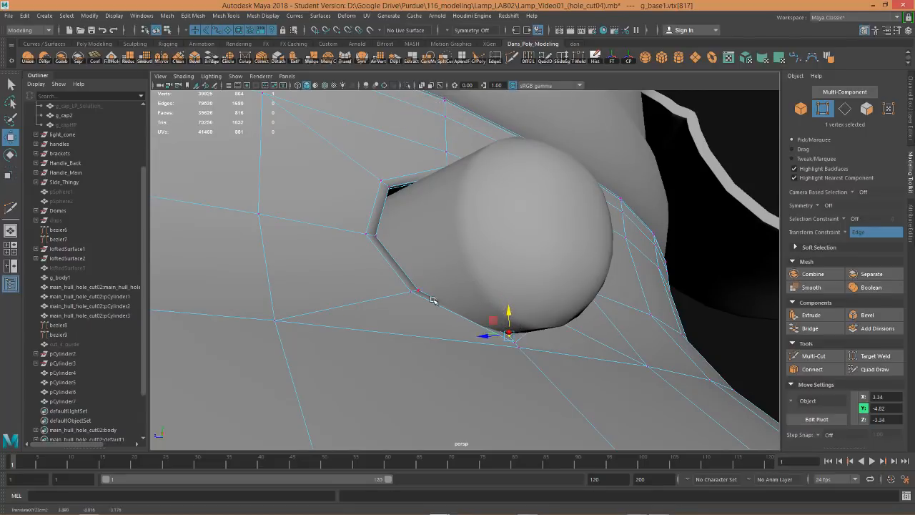
Slide the inner rim vertex at the hole's lower-left corner slightly outward to about 3.43, -4.72, -3.11.
left_click_drag(423, 292, 419, 331, "alt")
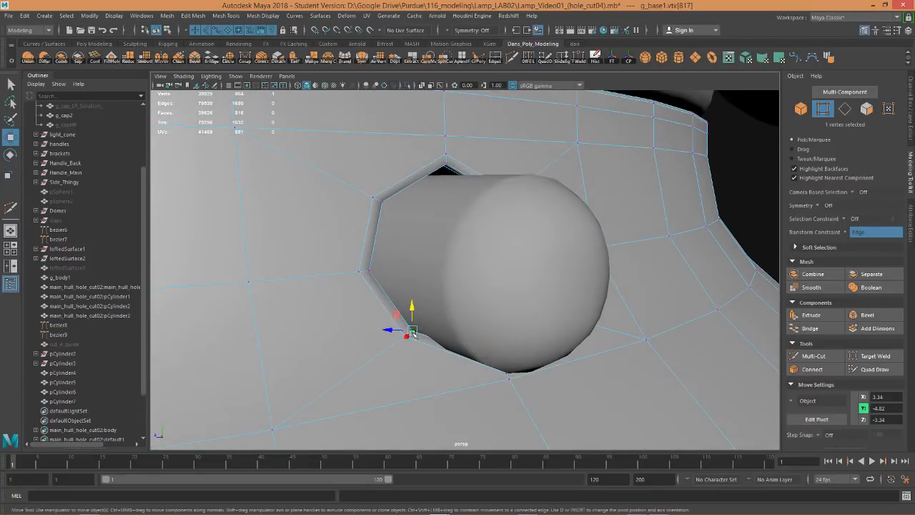
left_click(409, 349, "shift")
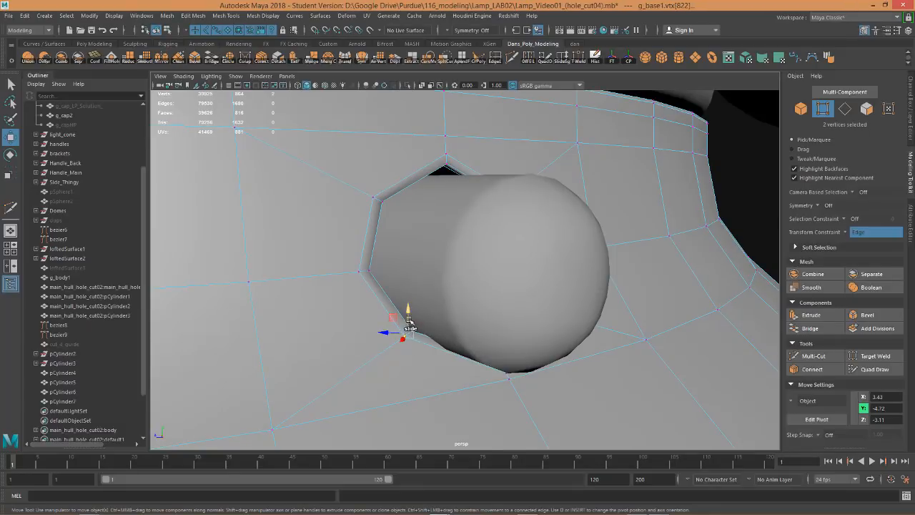
left_click_drag(412, 337, 384, 358)
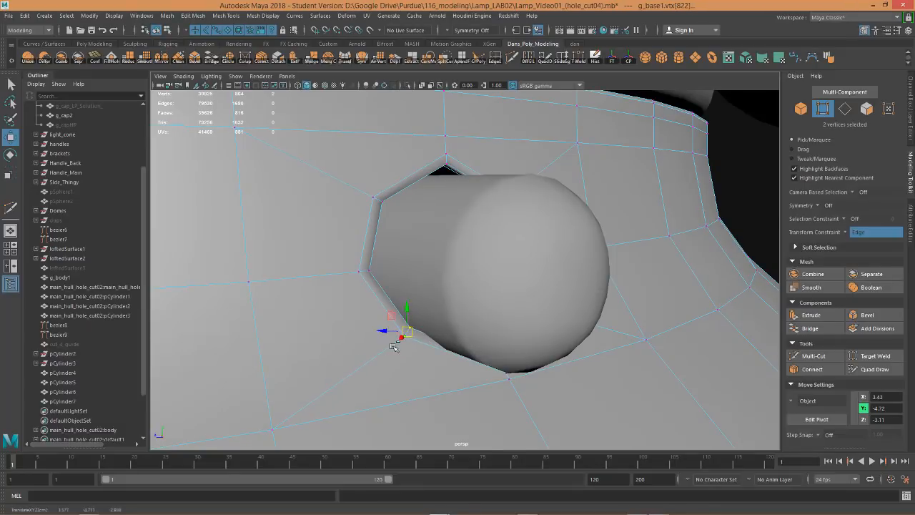
left_click(413, 336)
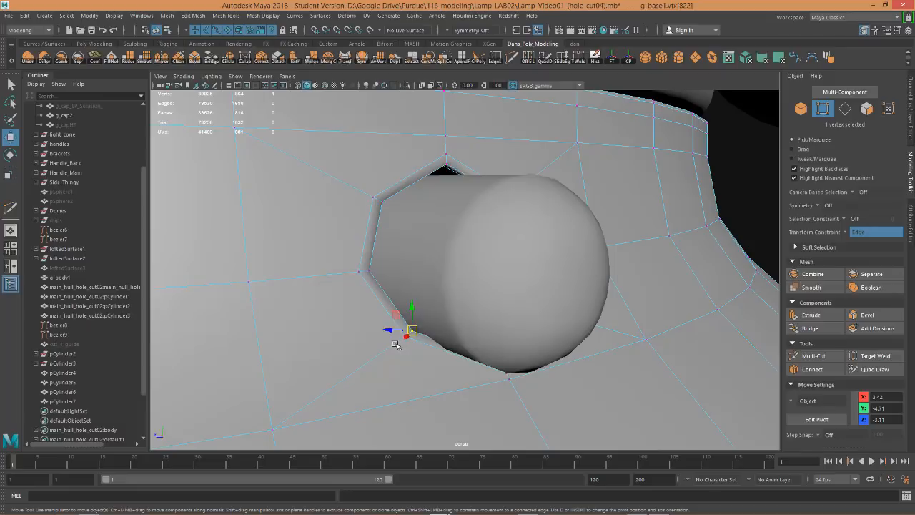
mouse_move(411, 349)
middle_mouse_down()
mouse_move(400, 350)
mouse_move(409, 343)
middle_mouse_up()
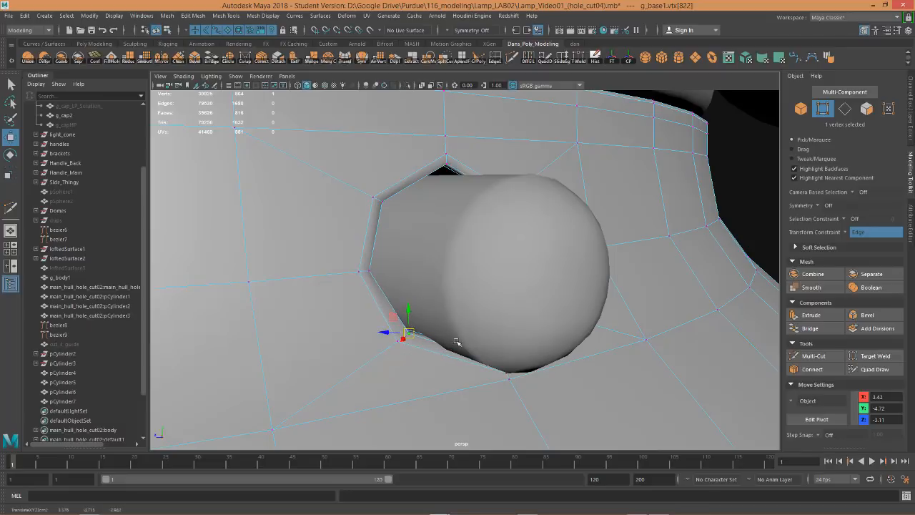
Slide the inner rim vertex at the hole's opposite lower corner outward to about 3.10, -4.71, -3.41.
left_click_drag(457, 343, 417, 326, "alt")
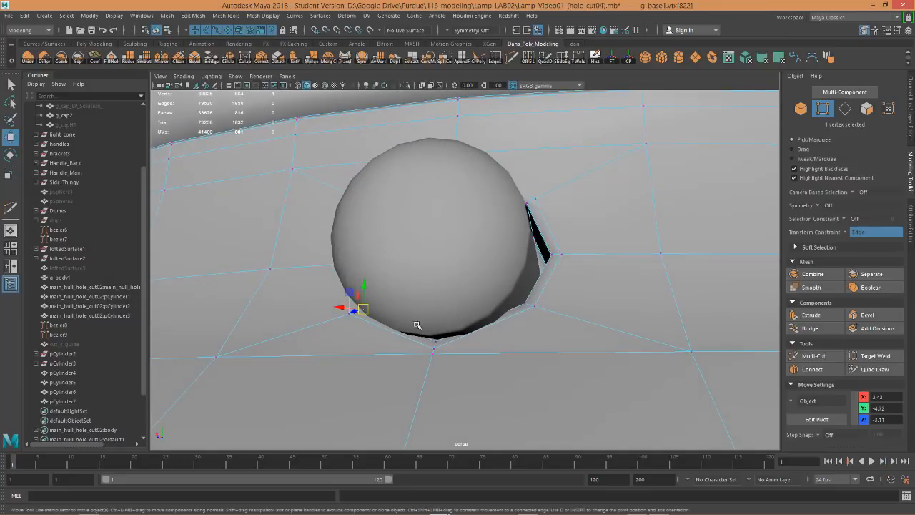
left_click(522, 306)
left_click(536, 308)
mouse_move(540, 313)
left_mouse_down()
mouse_move(551, 318)
mouse_move(541, 320)
mouse_move(549, 335)
mouse_move(544, 317)
mouse_move(597, 363)
mouse_move(562, 322)
mouse_move(540, 336)
mouse_move(544, 326)
mouse_move(572, 333)
mouse_move(582, 348)
mouse_move(566, 323)
mouse_move(527, 322)
mouse_move(496, 356)
mouse_move(533, 334)
mouse_move(493, 314)
left_mouse_up()
left_click(525, 309)
scroll(542, 313, "up", 3)
left_click(553, 343)
left_click(630, 355)
Raise the rounded button pCylinder7 slightly in its hole to a Y position of about -4.55.
right_click(469, 269)
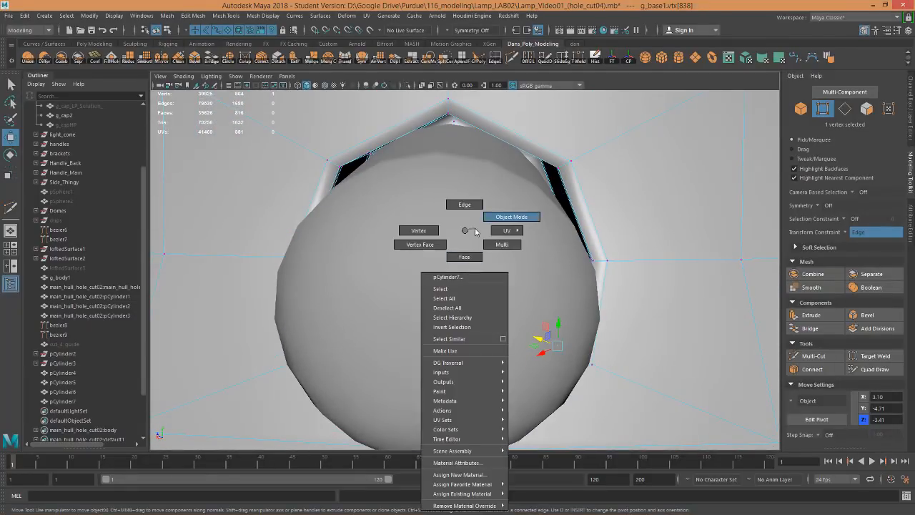
left_click(500, 217)
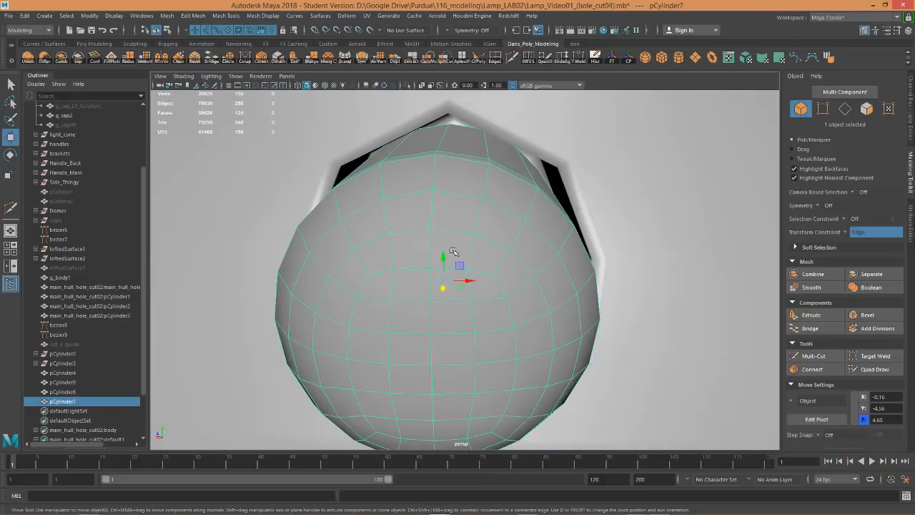
left_click_drag(444, 257, 459, 193)
scroll(451, 249, "down", 4)
scroll(460, 193, "down", 6)
scroll(458, 191, "down", 6)
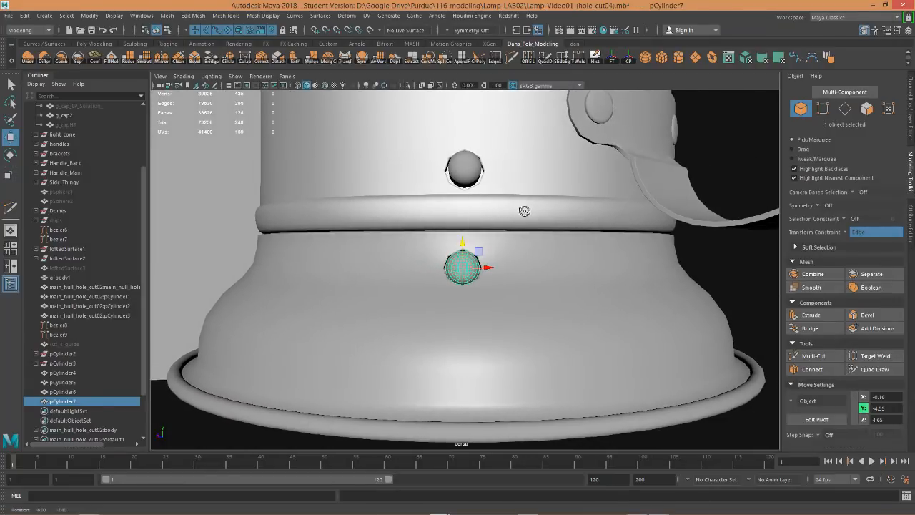
scroll(523, 212, "up", 4)
left_click_drag(521, 205, 563, 246, "alt")
scroll(563, 245, "up", 3)
Turn off the base's transform constraint and lower the hole's innermost bottom vertex to a Y of about -4.81.
left_click(429, 330)
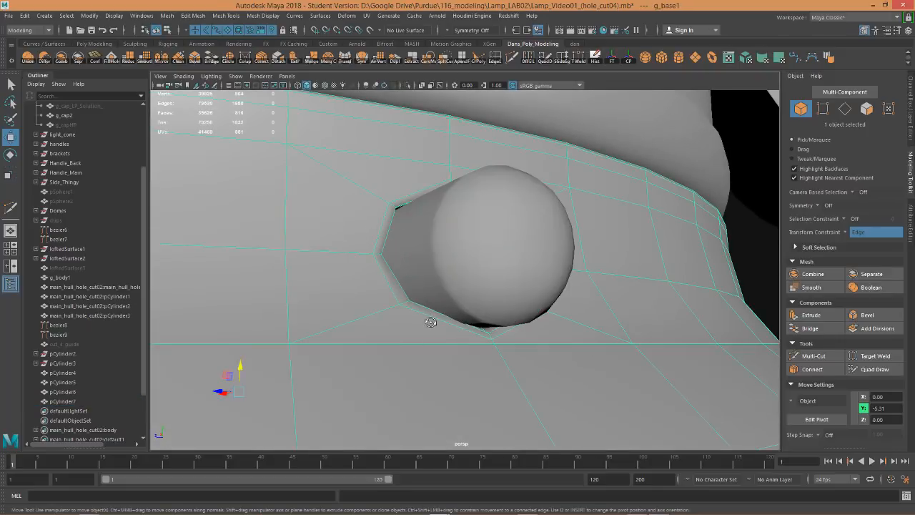
mouse_move(430, 322)
left_mouse_down("alt")
mouse_move(431, 337)
mouse_move(437, 323)
mouse_move(411, 320)
mouse_move(439, 338)
left_mouse_up("alt")
scroll(442, 312, "up", 3)
scroll(444, 342, "up", 3)
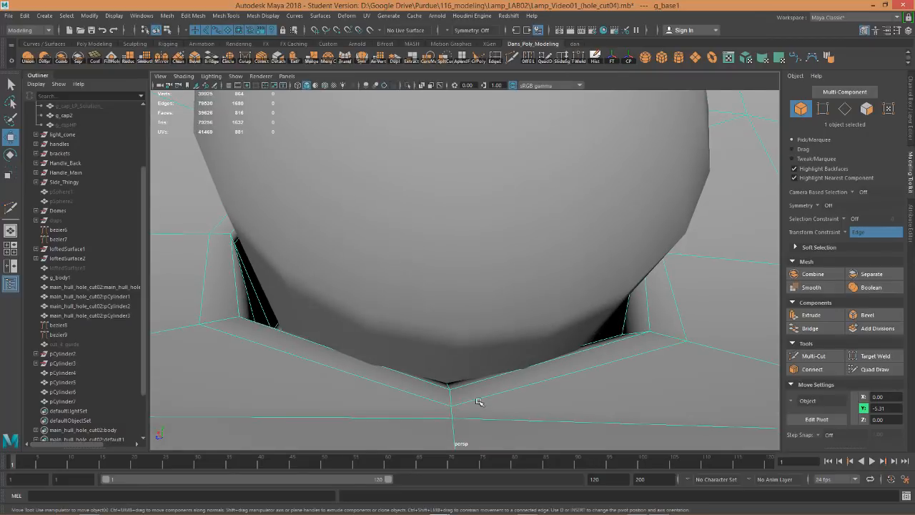
key("4")
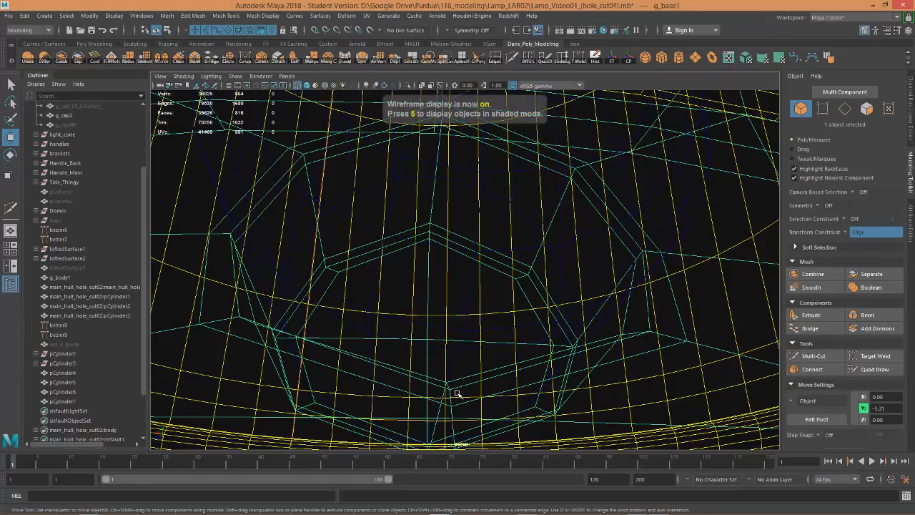
key("F9")
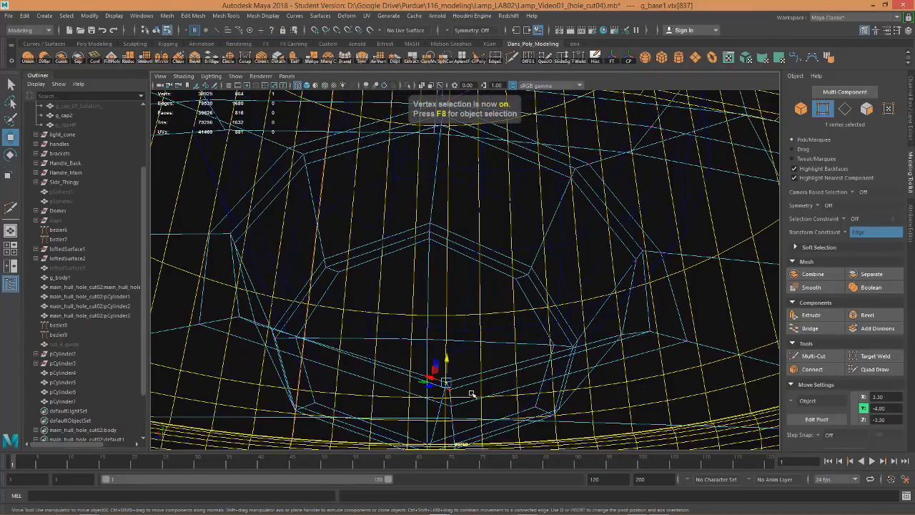
left_click(853, 235)
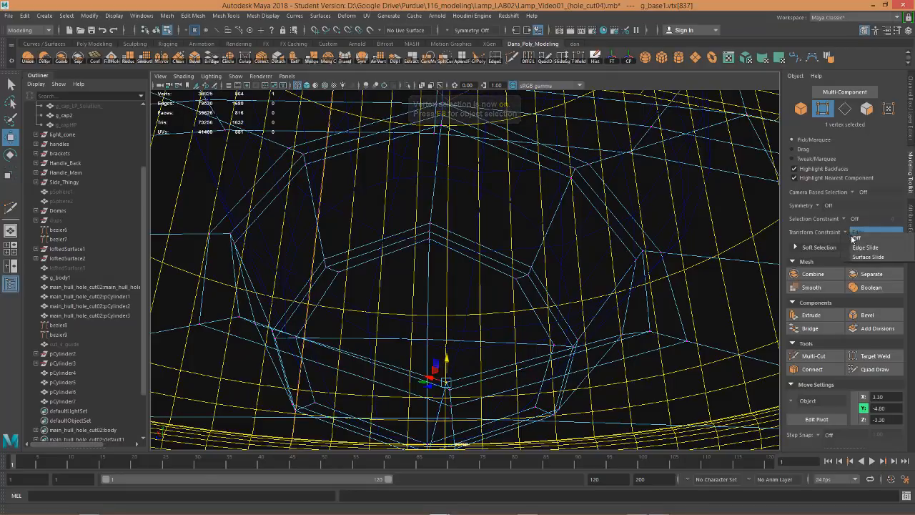
left_click(856, 238)
left_click_drag(448, 360, 468, 329)
left_click_drag(441, 292, 440, 291)
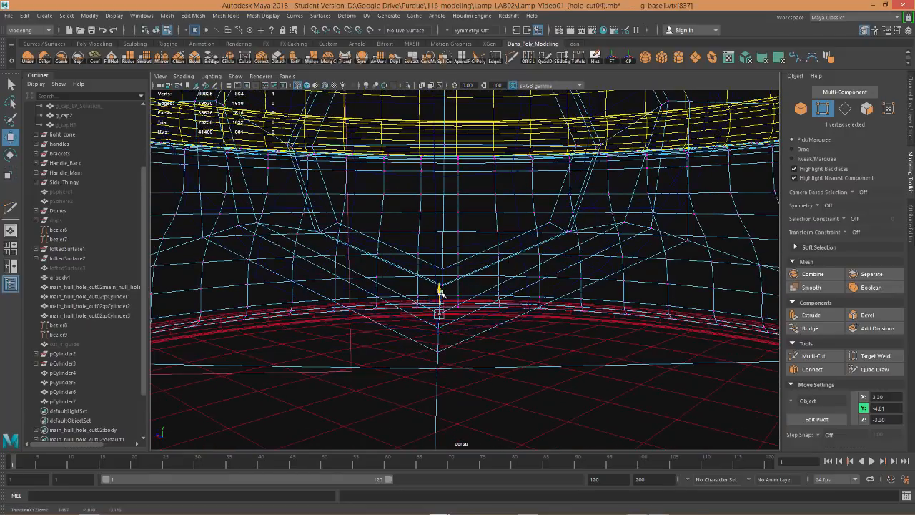
Select the two lower corner vertices of the hole's innermost edge and set the Scale tool's axis orientation to Component.
left_click(261, 224)
left_click_drag(282, 241, 624, 226, "alt")
left_click(624, 226, "shift")
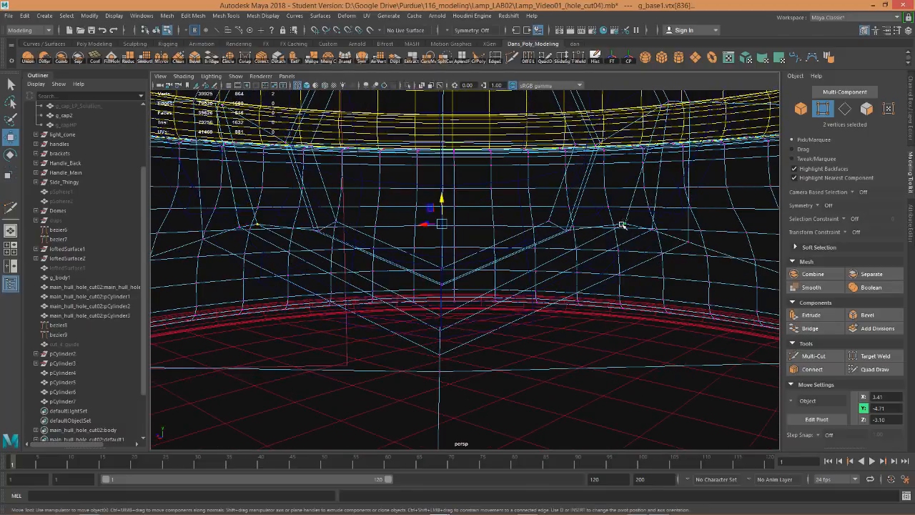
key("r")
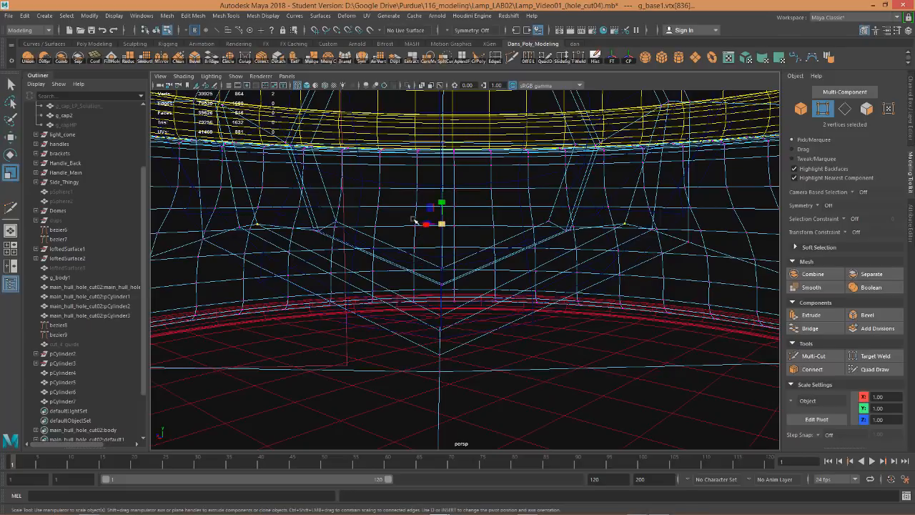
left_click_drag(435, 242, 429, 271, "alt")
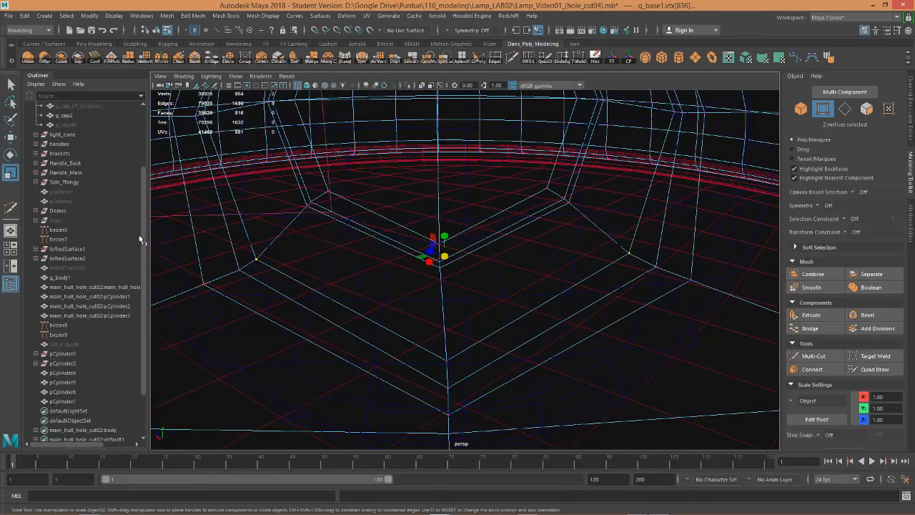
double_click(8, 176)
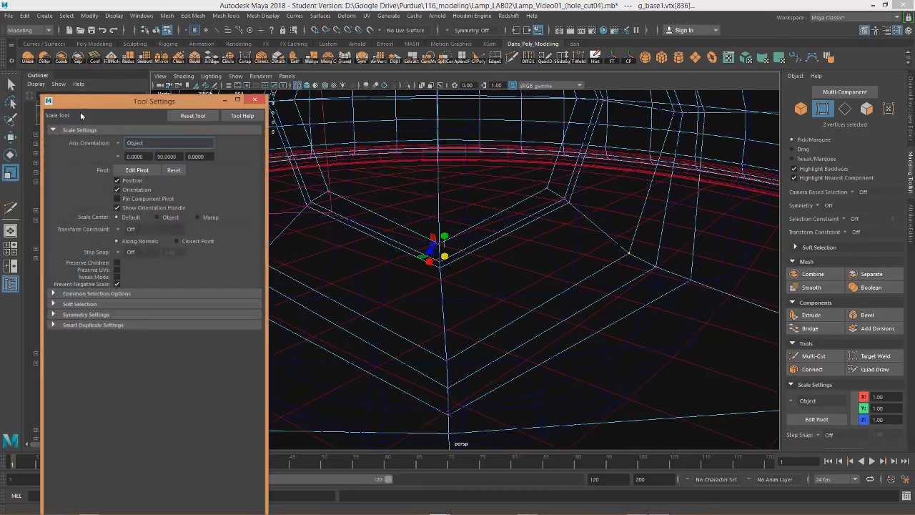
left_click(116, 142)
left_click(151, 169)
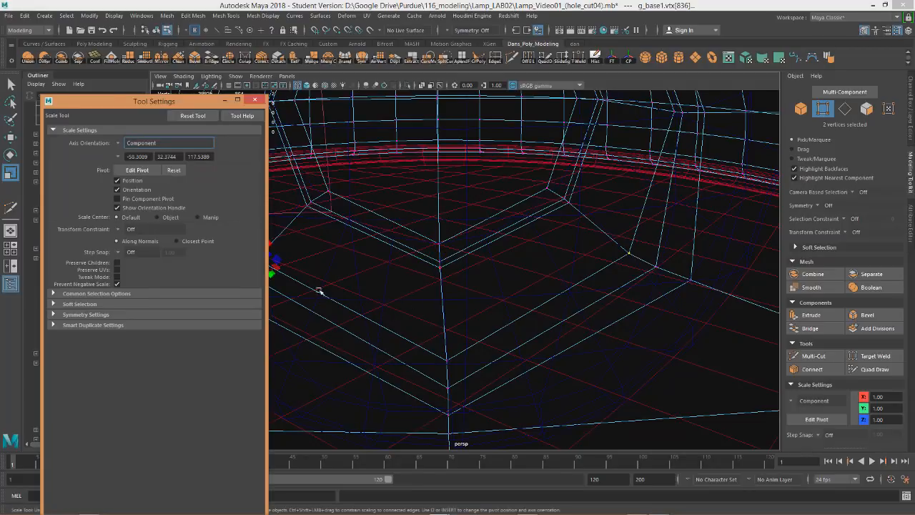
left_click(259, 102)
left_click_drag(338, 263, 338, 258, "alt")
key("w")
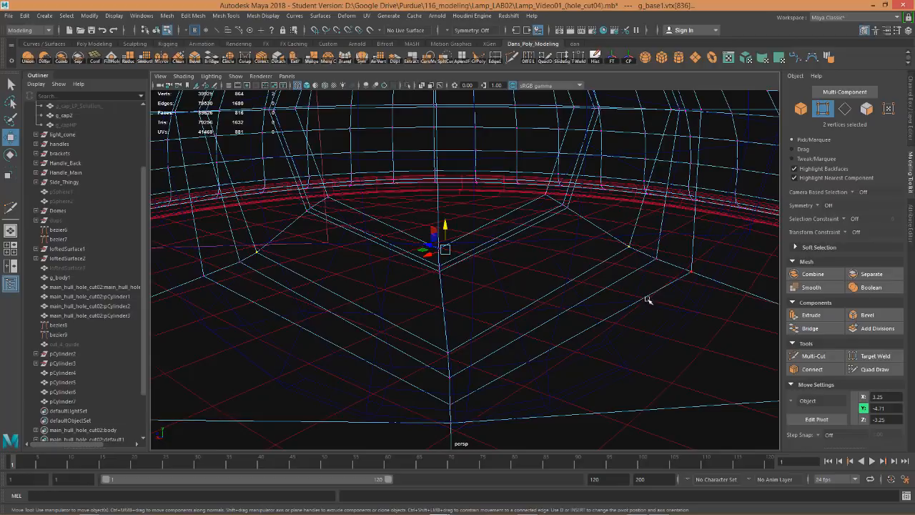
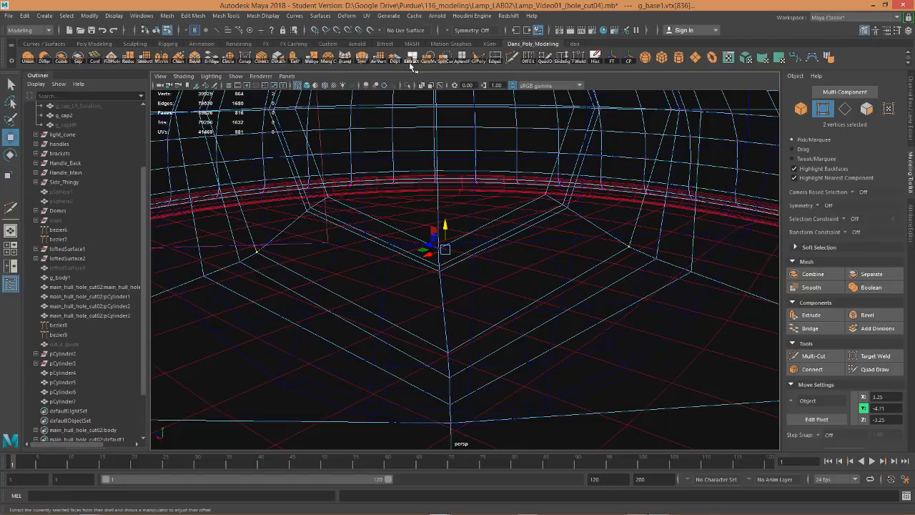
Apply a component transform to the two selected corner vertices and shift them together slightly along their local axis.
left_click(345, 56)
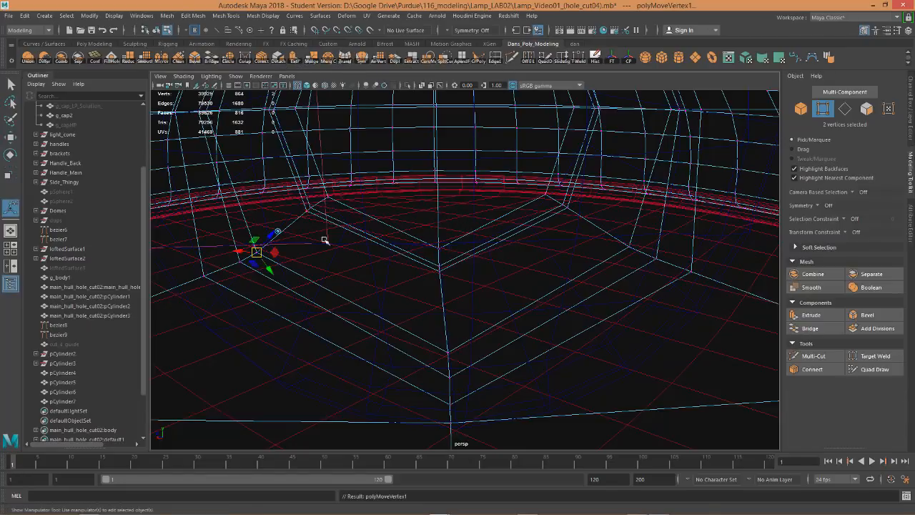
left_click_drag(271, 236, 265, 239)
mouse_move(327, 235)
left_mouse_down("alt")
mouse_move(348, 225)
mouse_move(322, 221)
left_mouse_up("alt")
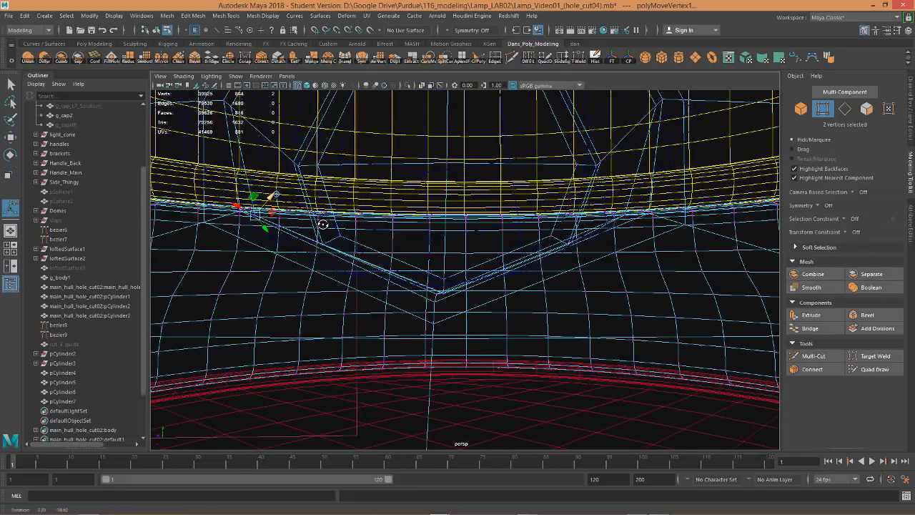
left_click_drag(272, 199, 301, 149)
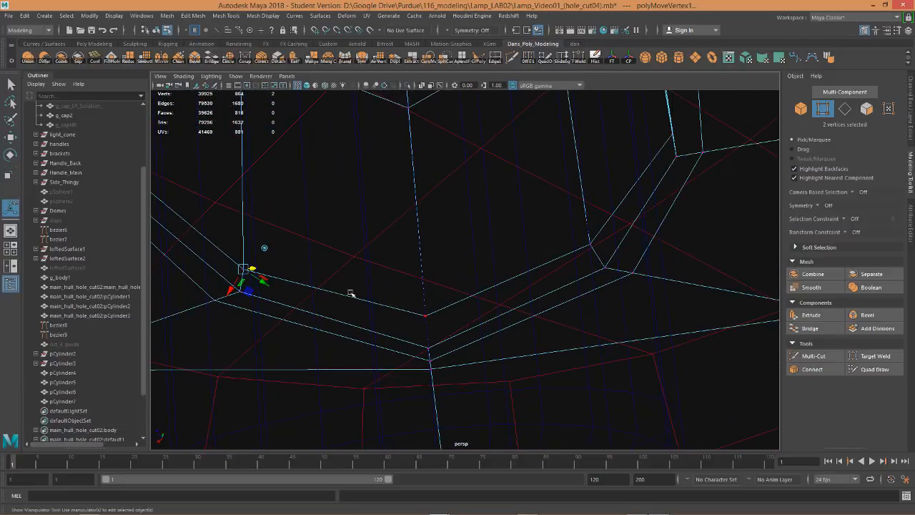
Set the transform constraint to Edge Slide and try shifting the two corner vertices along another local axis.
left_click(846, 232)
left_click(855, 244)
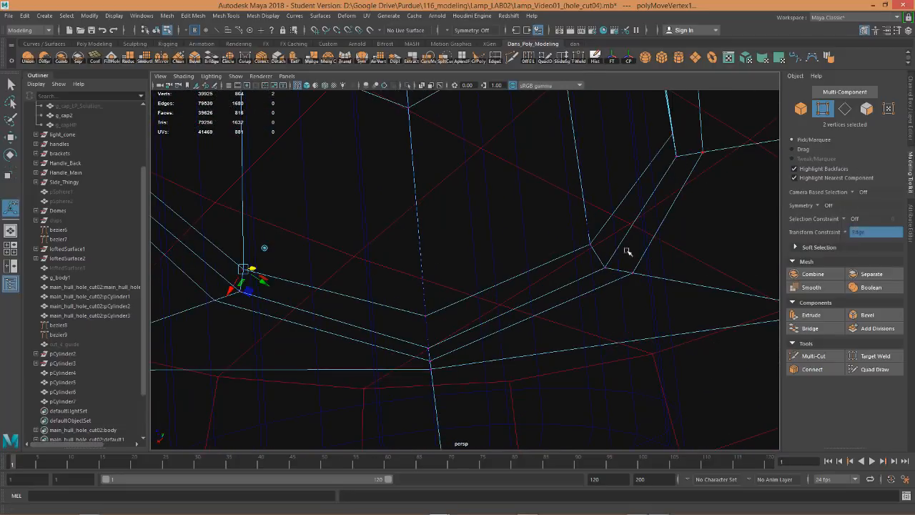
left_click_drag(231, 293, 229, 298)
key("ctrl+z")
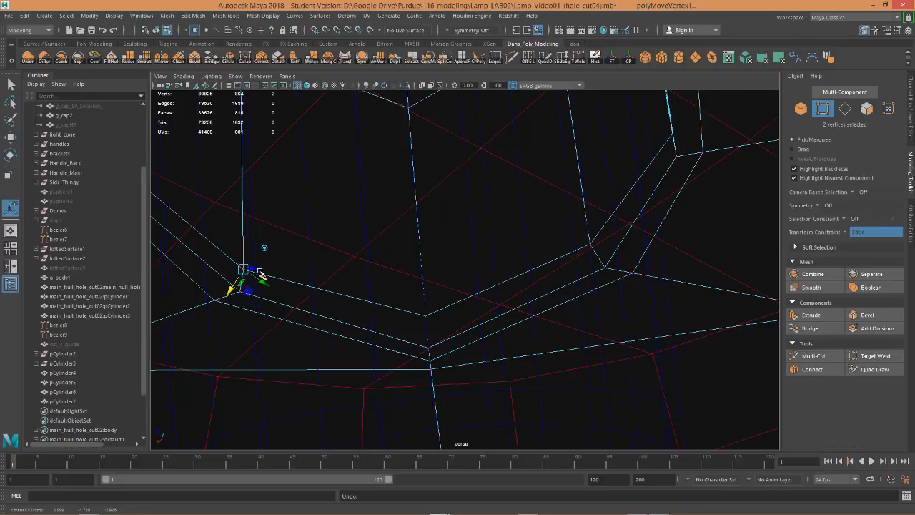
Slide the two lower corner vertices together along their edges, and the bottom inner vertex to about 3.31, -4.81, -3.31.
left_click(594, 263)
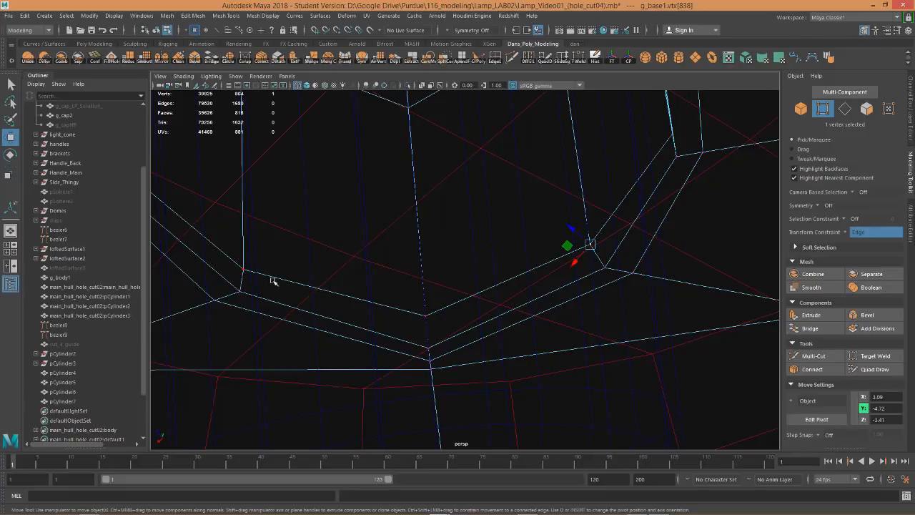
left_click(248, 269, "shift")
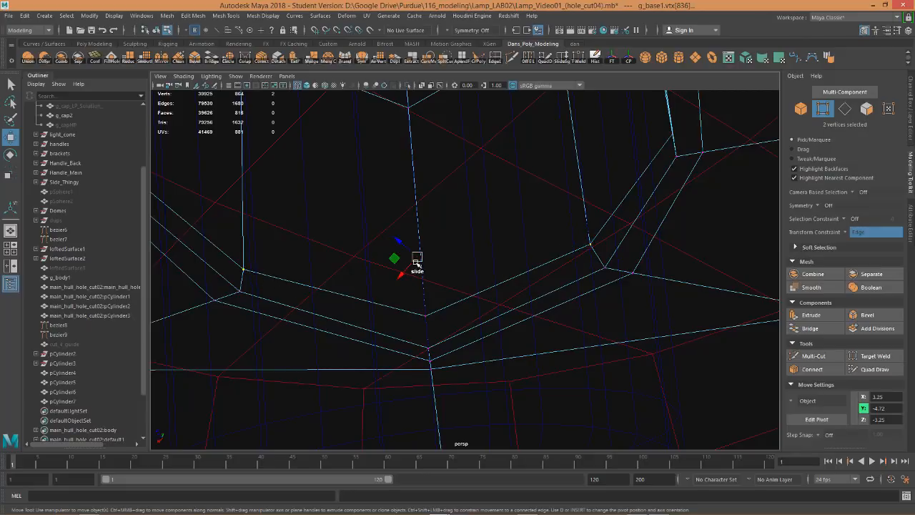
mouse_move(416, 262)
left_mouse_down()
mouse_move(422, 276)
mouse_move(419, 264)
left_mouse_up()
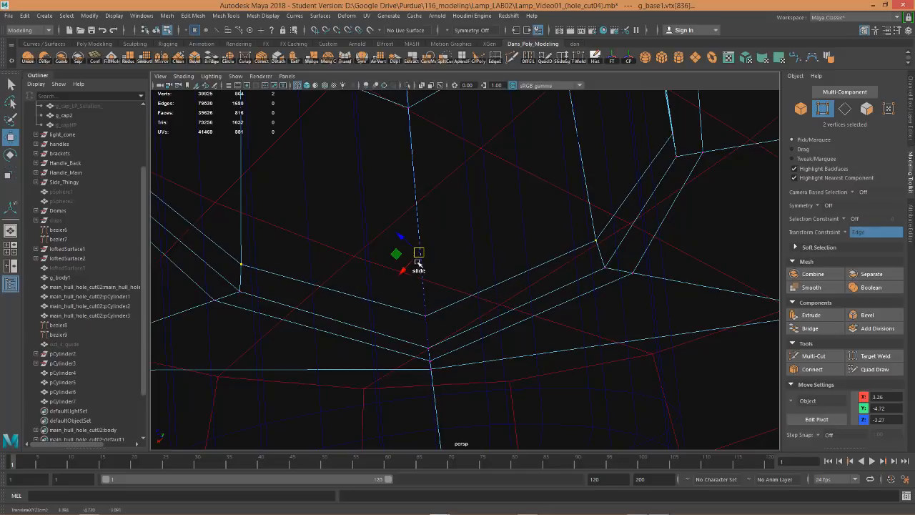
left_click_drag(426, 314, 472, 254)
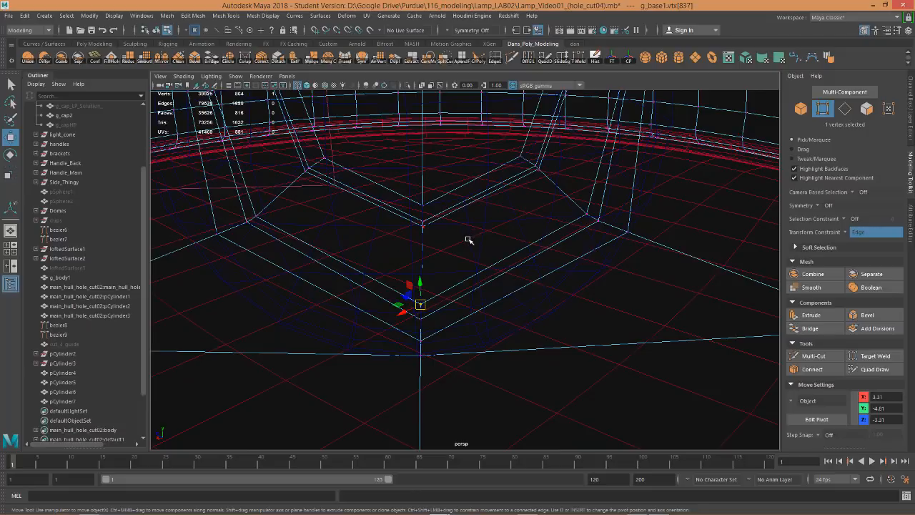
Preview the base shaded and smoothed, and slide the two vertices at the top of the hole's rim slightly upward along their edges.
key("5")
mouse_move(472, 225)
left_mouse_down("alt")
mouse_move(504, 218)
mouse_move(482, 218)
mouse_move(485, 238)
mouse_move(469, 210)
mouse_move(474, 237)
mouse_move(553, 207)
mouse_move(535, 239)
mouse_move(509, 231)
mouse_move(442, 156)
left_mouse_up("alt")
key("3")
left_click(449, 127)
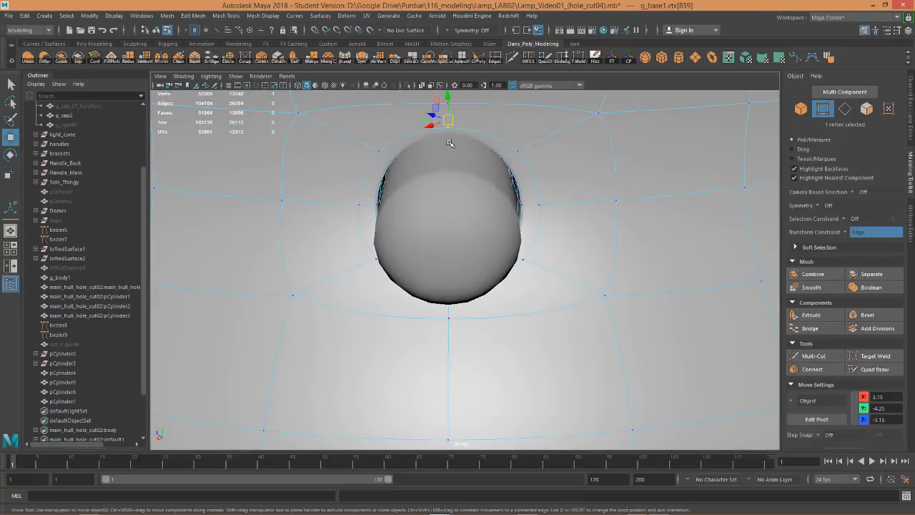
left_click(451, 137, "shift")
left_click(447, 93)
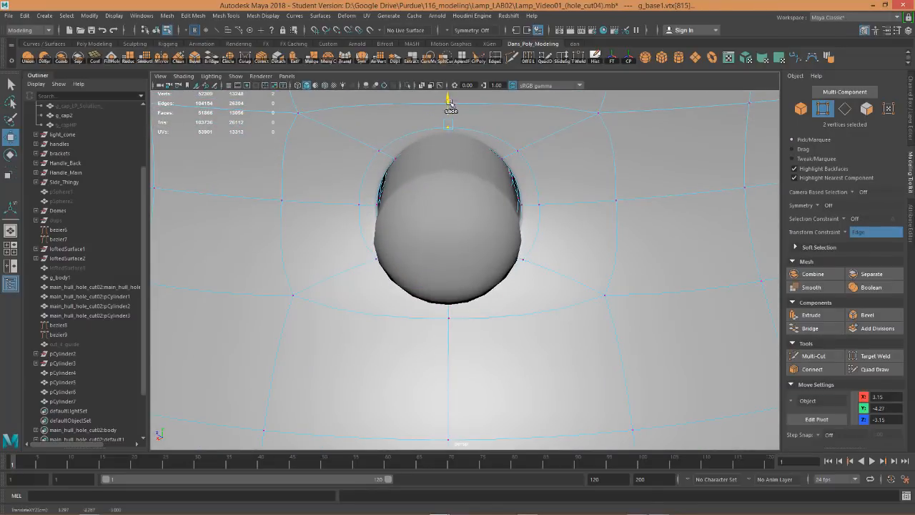
left_click(451, 127)
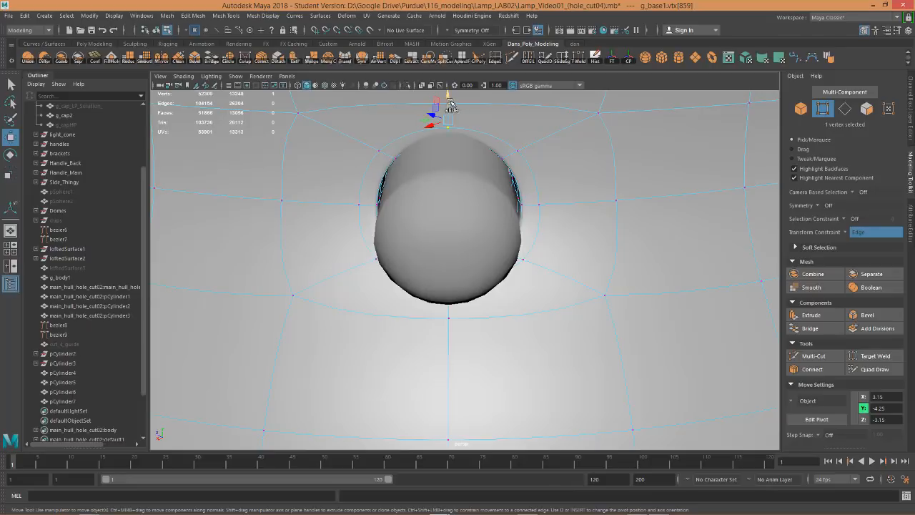
left_click_drag(450, 102, 449, 95)
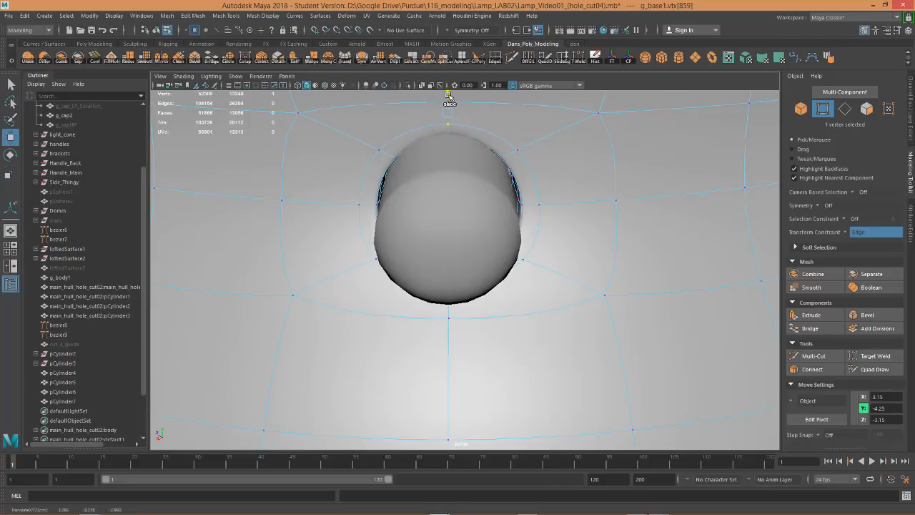
left_click(450, 125)
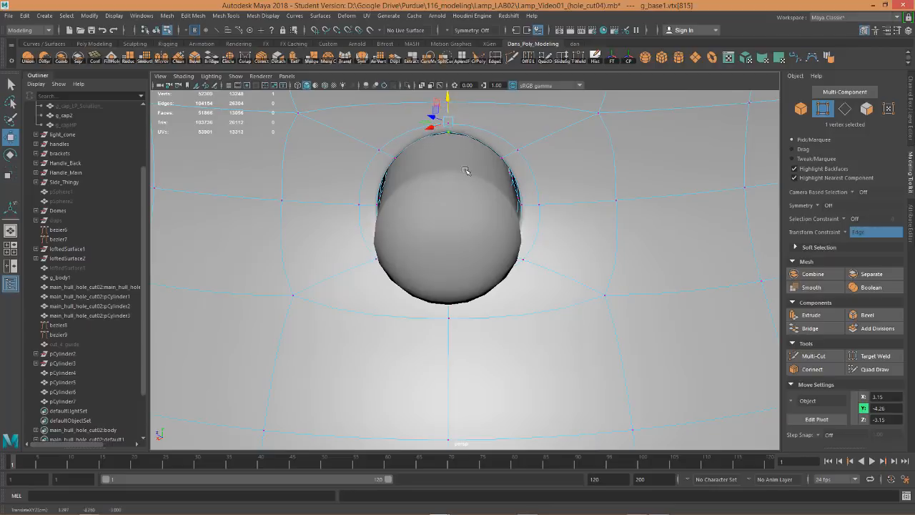
left_click_drag(447, 107, 482, 138, "alt")
Slide the vertices at the bottom of the hole along their edges, placing the inner one at about 3.35, -4.84, -3.35.
left_click(458, 266)
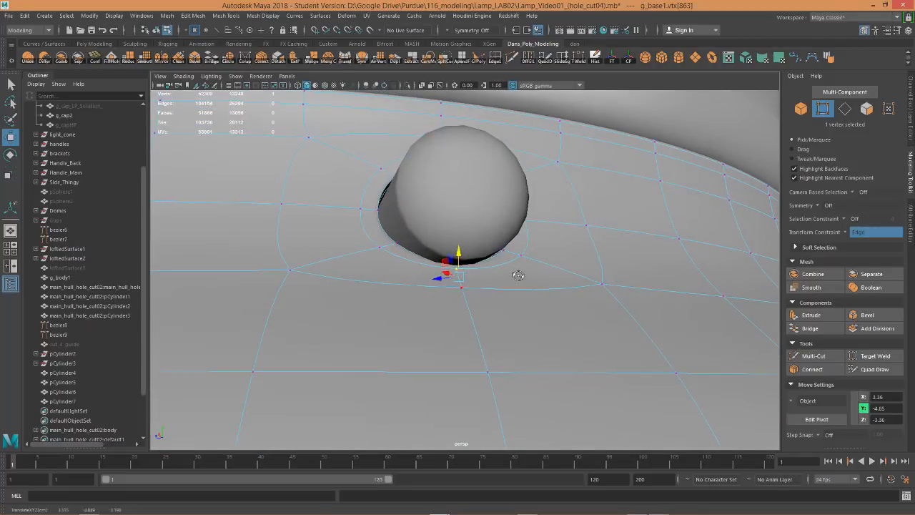
left_click_drag(451, 263, 494, 279, "alt")
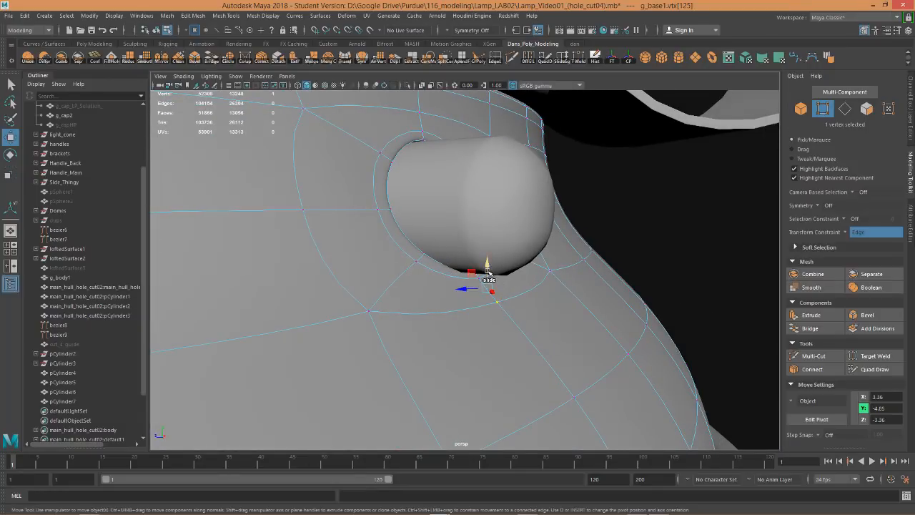
left_click(497, 290)
left_click_drag(501, 301, 542, 214)
left_click(492, 284)
left_click(477, 263)
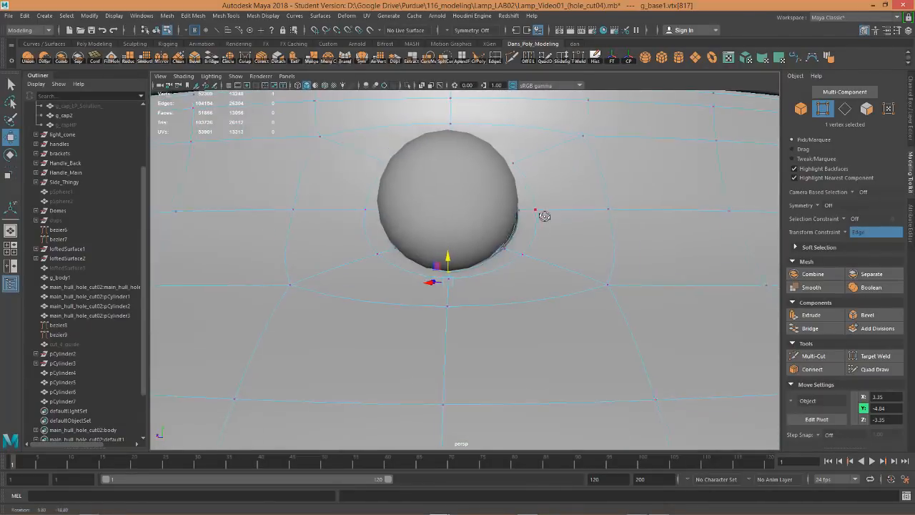
Show the base unsmoothed and slide the vertex just below the hole's bottom rim to about 3.37, -4.86, -3.37.
scroll(545, 209, "down", 10)
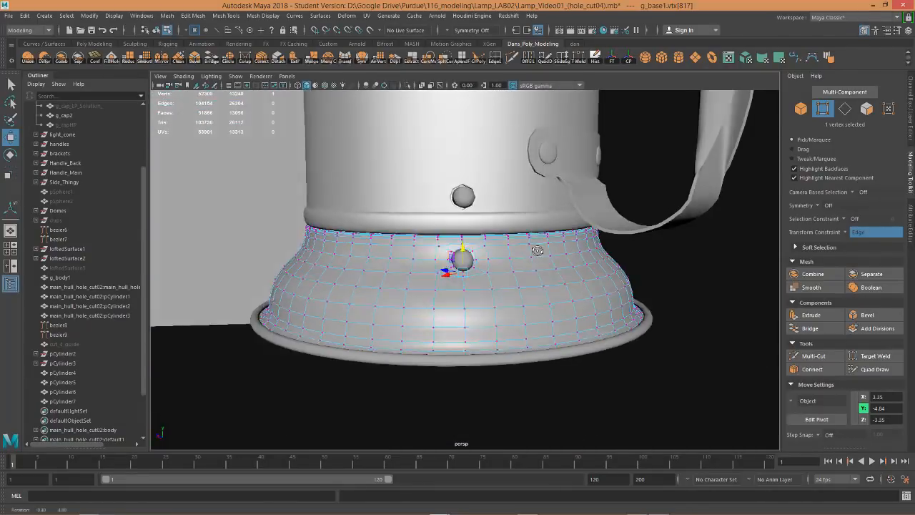
left_click_drag(537, 250, 613, 245, "alt")
scroll(546, 231, "up", 6)
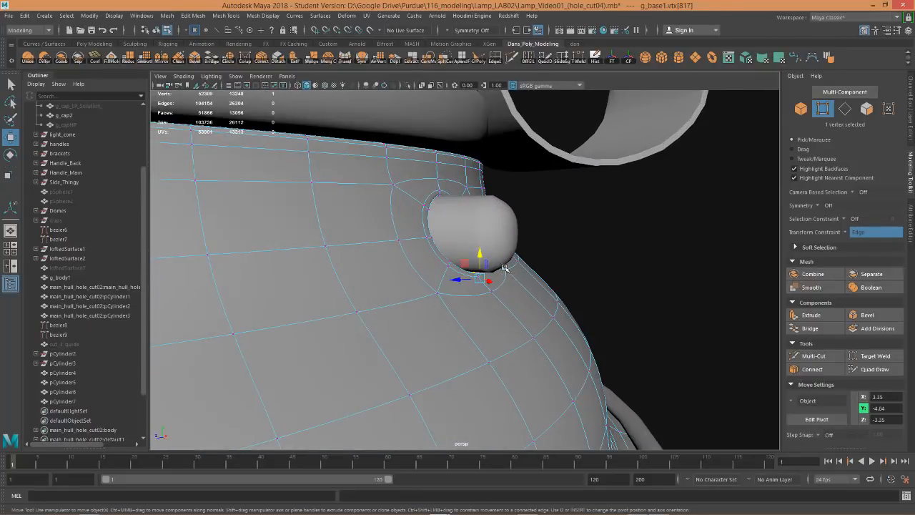
left_click_drag(502, 265, 458, 305, "alt")
right_click_drag(514, 289, 630, 279, "alt")
left_click_drag(466, 280, 489, 293, "alt")
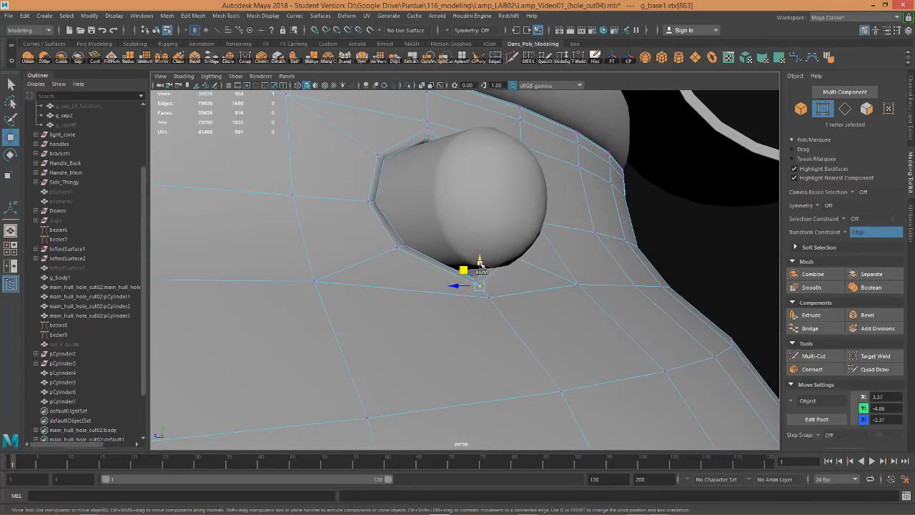
left_click_drag(481, 266, 497, 335, "ctrl+shift")
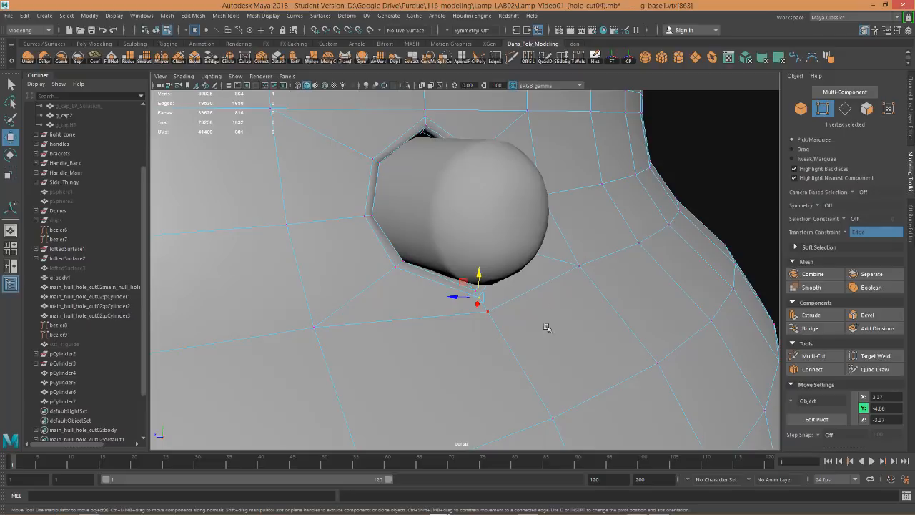
Leave vertex editing, select the whole lamp base as an object, and set the transform constraint to Off.
left_click(547, 280)
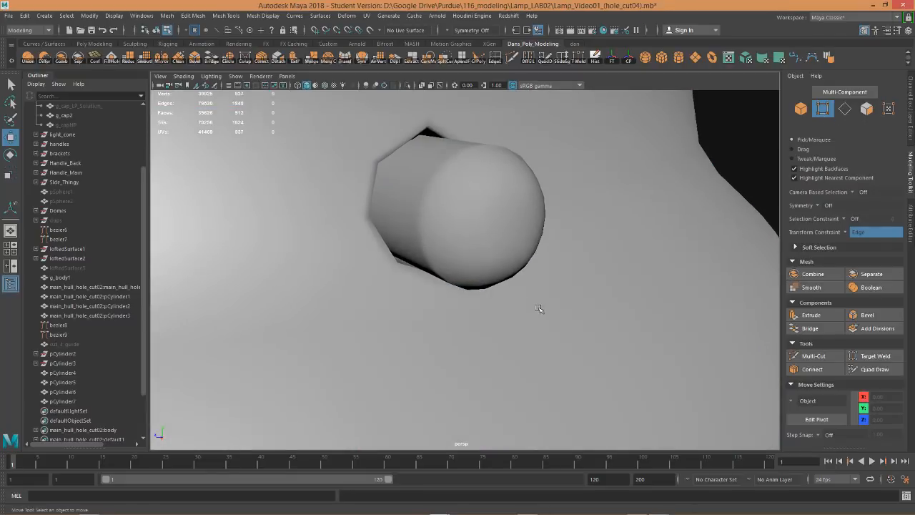
right_click_drag(539, 306, 586, 213)
left_click(602, 270)
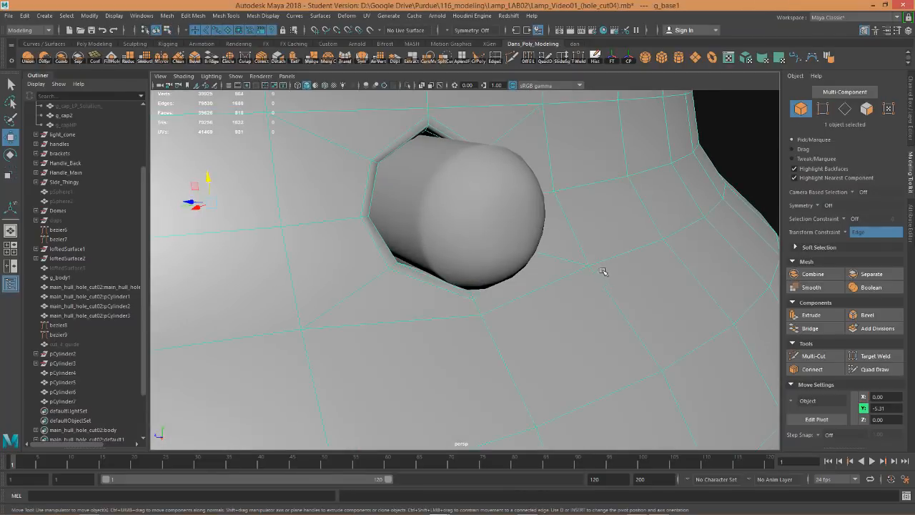
left_click_drag(606, 267, 547, 285, "alt")
scroll(542, 265, "down", 5)
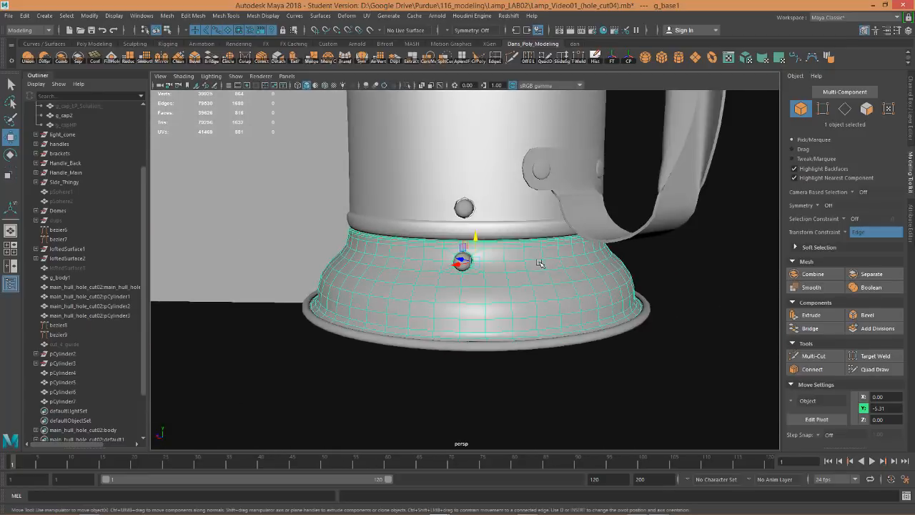
middle_click_drag(528, 258, 534, 328, "alt")
left_click_drag(533, 328, 535, 300, "alt")
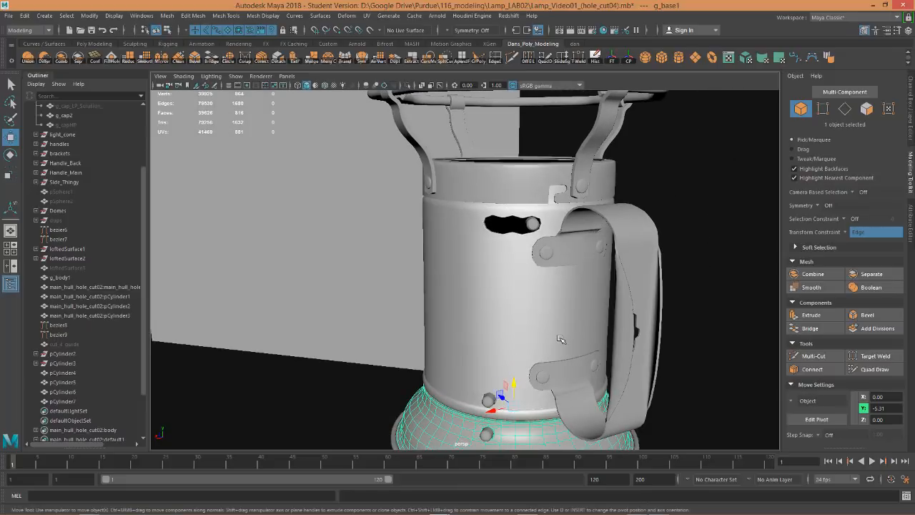
left_click(849, 233)
left_click(862, 233)
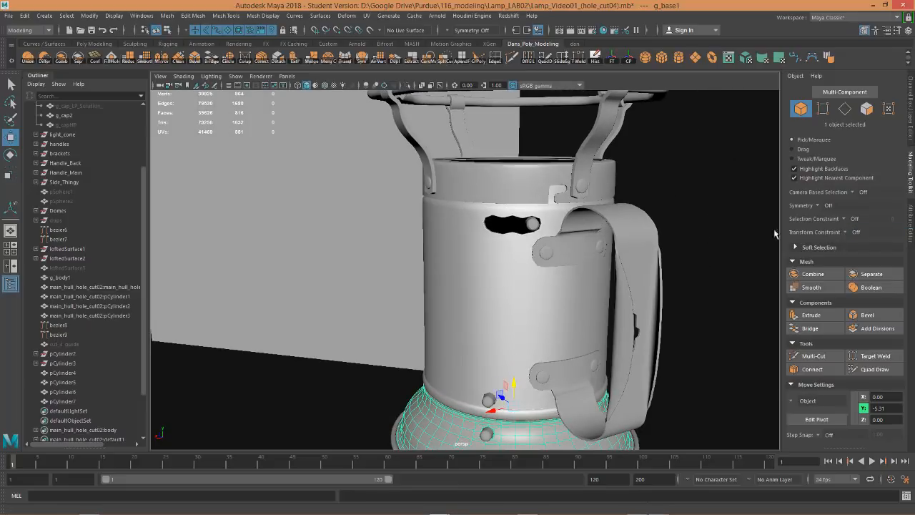
mouse_move(459, 269)
left_mouse_down("alt")
mouse_move(494, 273)
mouse_move(499, 250)
mouse_move(455, 274)
left_mouse_up("alt")
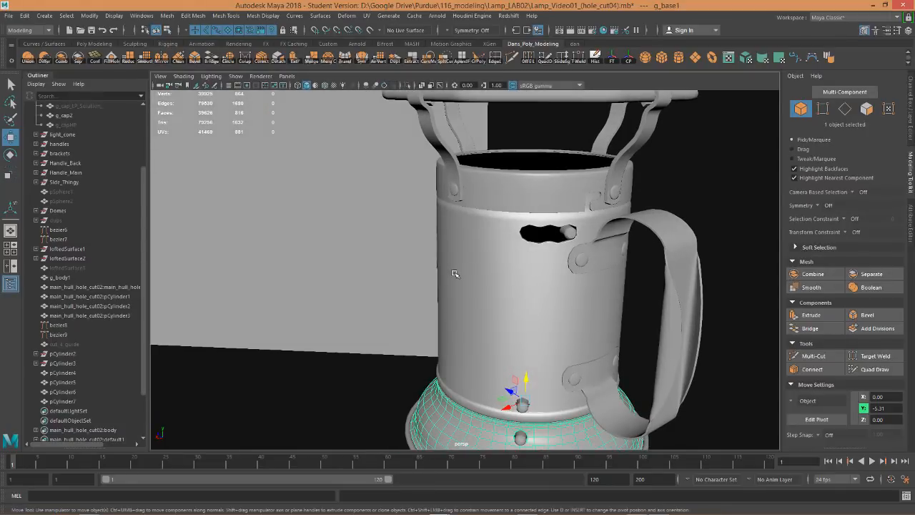
Display the viewport with texture maps and examine the lamp's body and rivets in the reference photo beside the model.
key("F5")
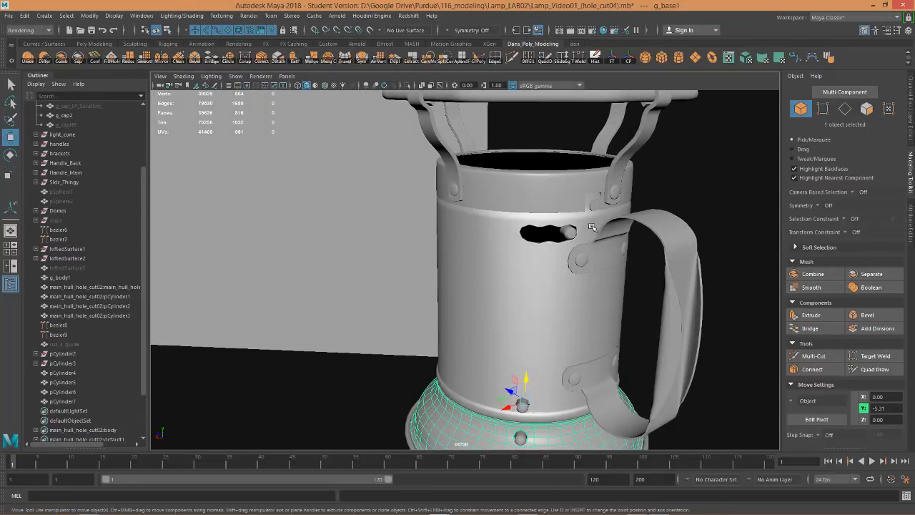
left_click_drag(386, 246, 382, 279, "alt")
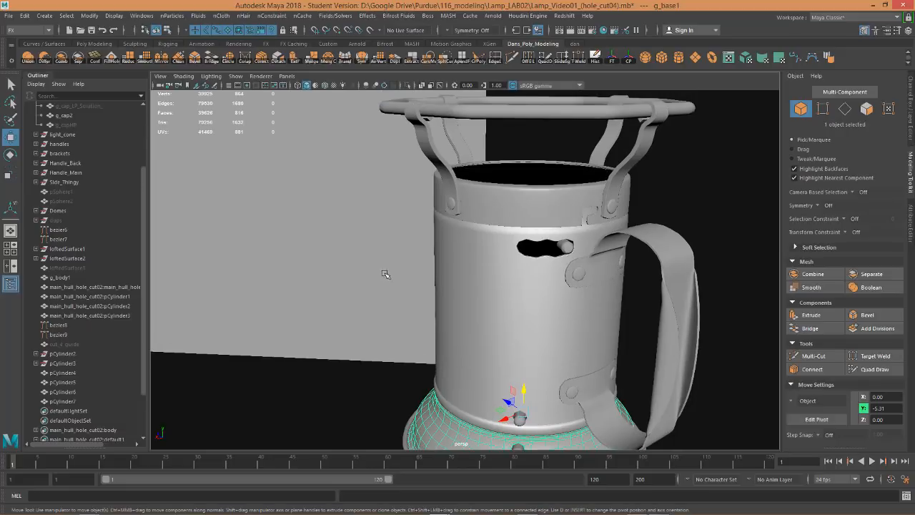
key("5")
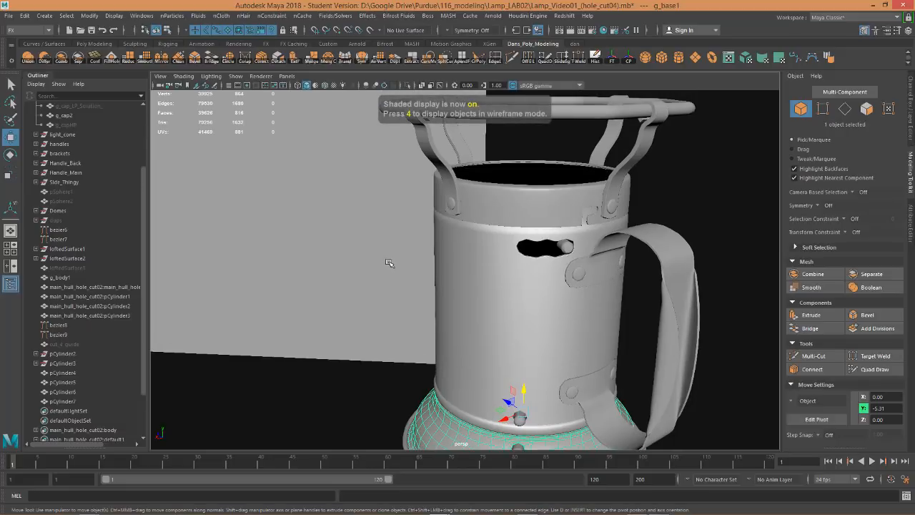
key("6")
middle_click_drag(348, 259, 470, 289, "alt")
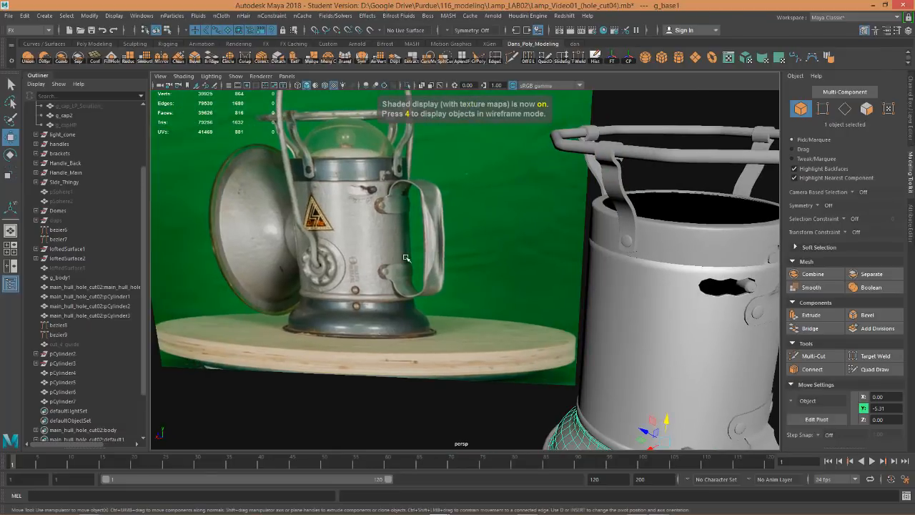
scroll(357, 263, "up", 4)
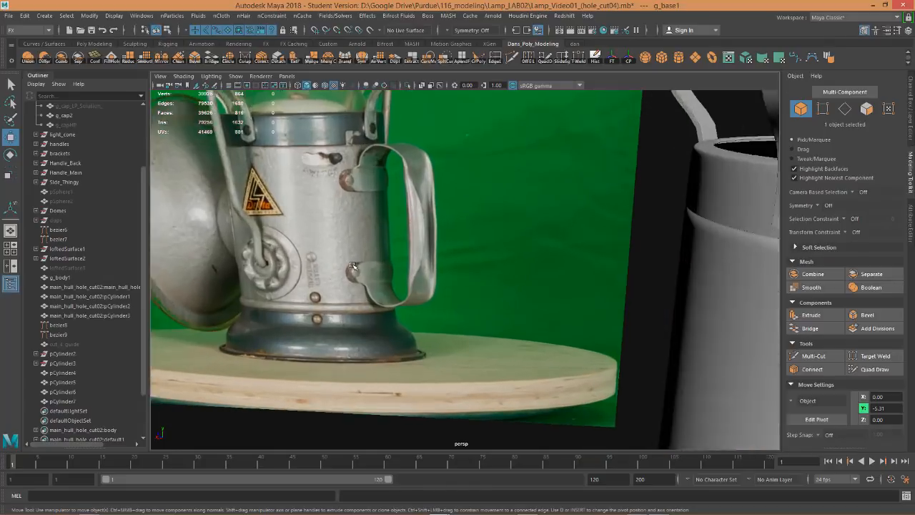
scroll(726, 304, "down", 5)
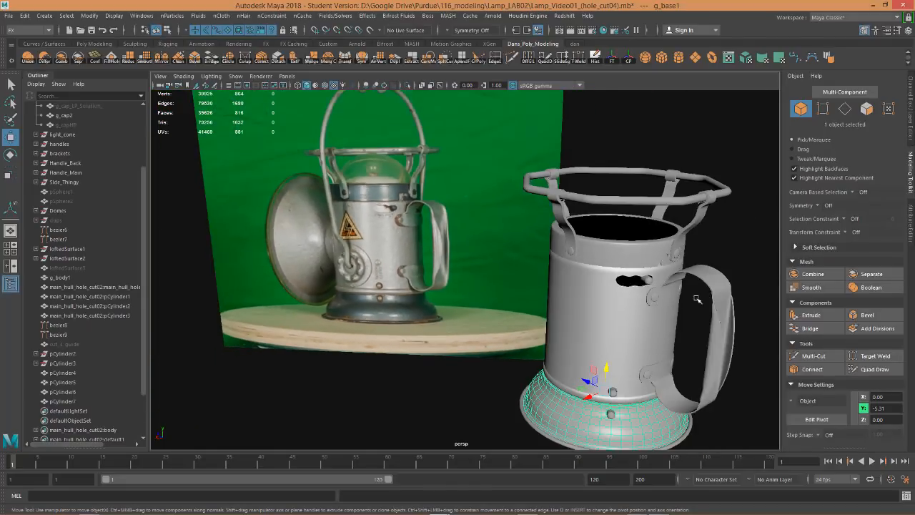
Duplicate the bracket nearest the handle and rotate the copy about the vertical axis until it lines up above the two front buttons.
left_click(677, 240)
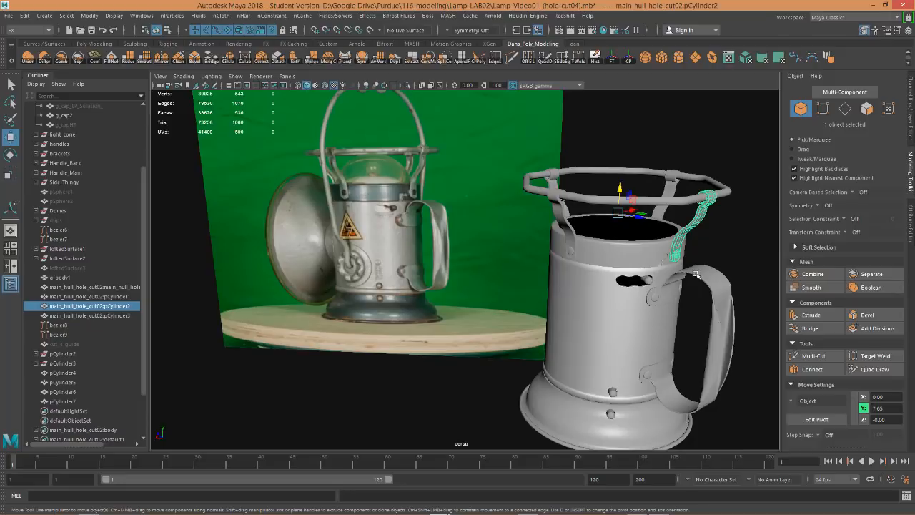
key("ctrl+d")
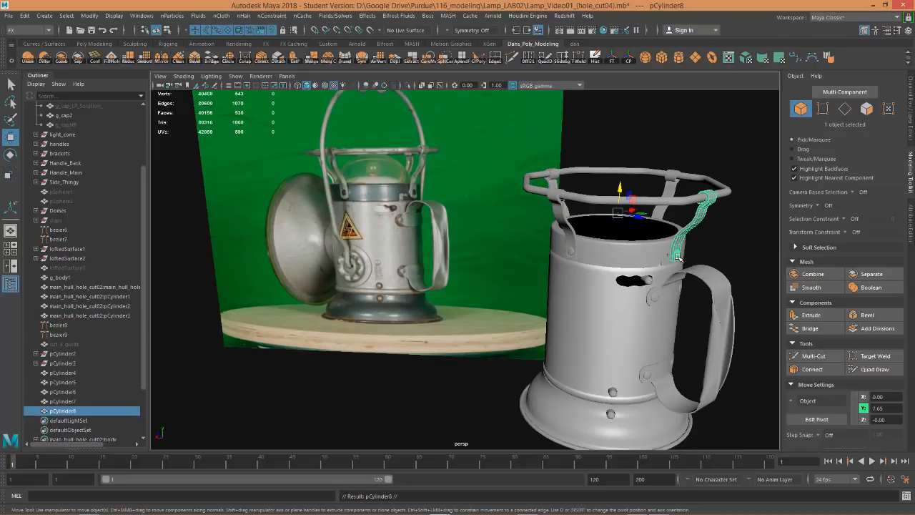
key("e")
mouse_move(622, 220)
left_mouse_down()
mouse_move(604, 224)
mouse_move(625, 238)
left_mouse_up()
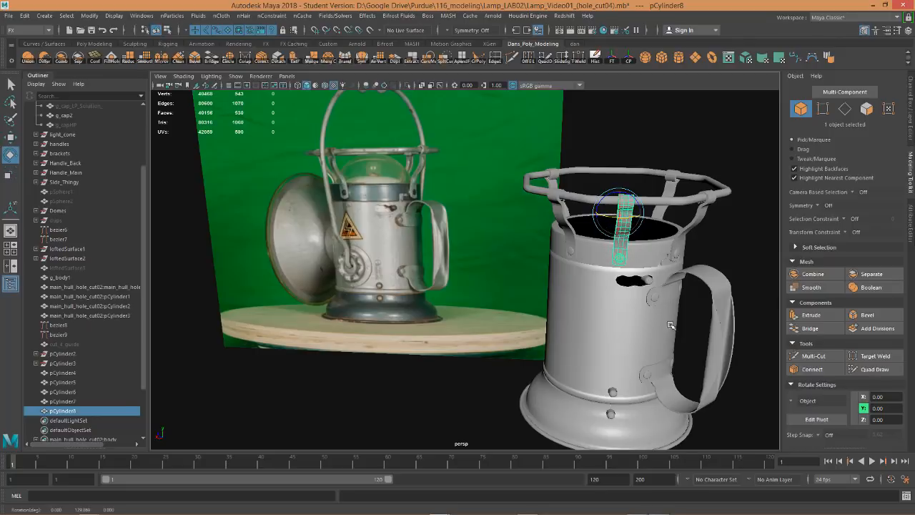
left_click_drag(670, 324, 651, 276, "alt")
left_click_drag(638, 220, 631, 204)
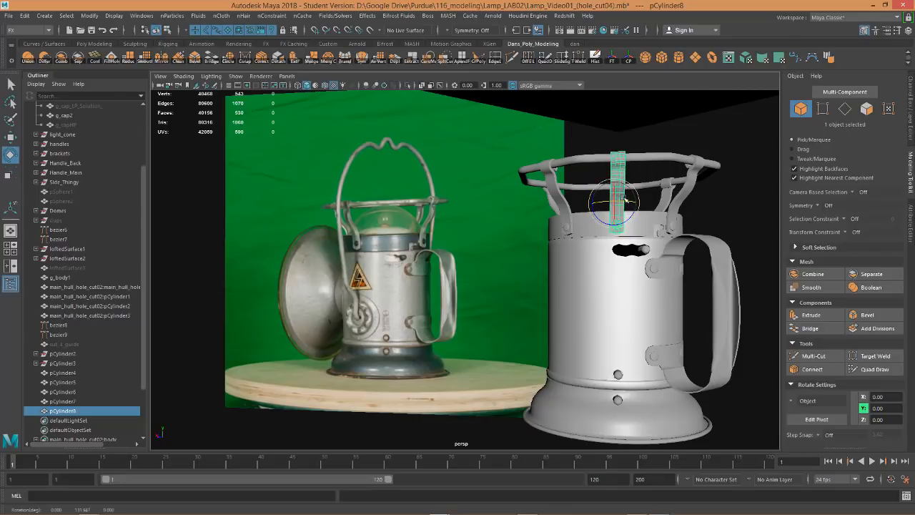
Delete the strap faces of the copied bracket, keeping only its rivet, and lower the rivet faces to about Y -1.08.
right_click_drag(627, 201, 615, 152)
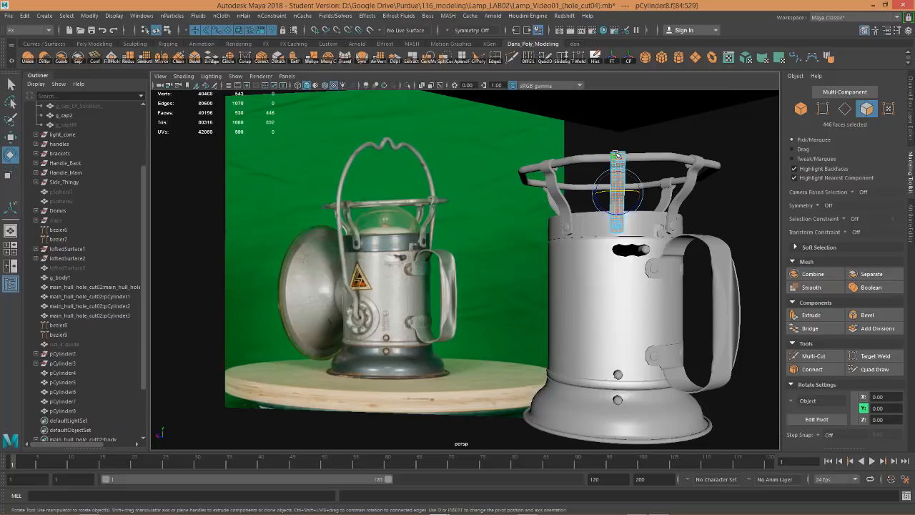
key("Delete")
double_click(620, 226)
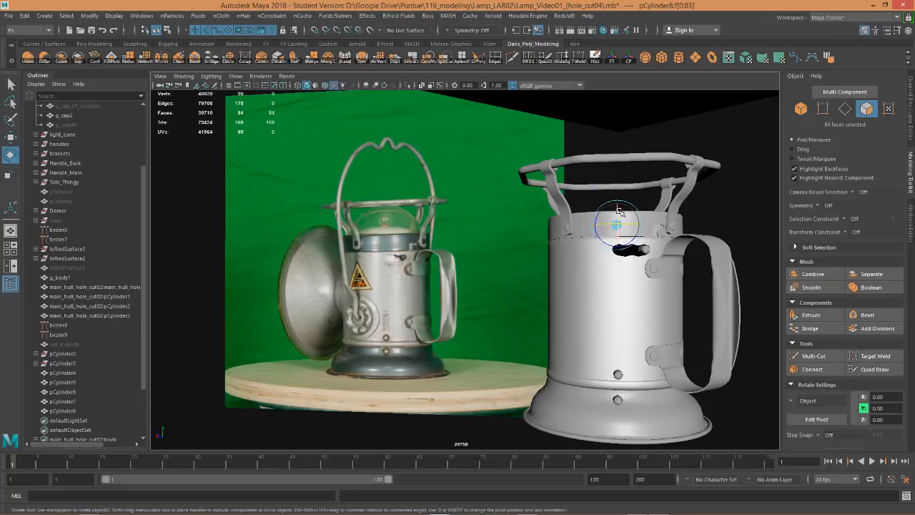
key("w")
left_click_drag(617, 207, 640, 315)
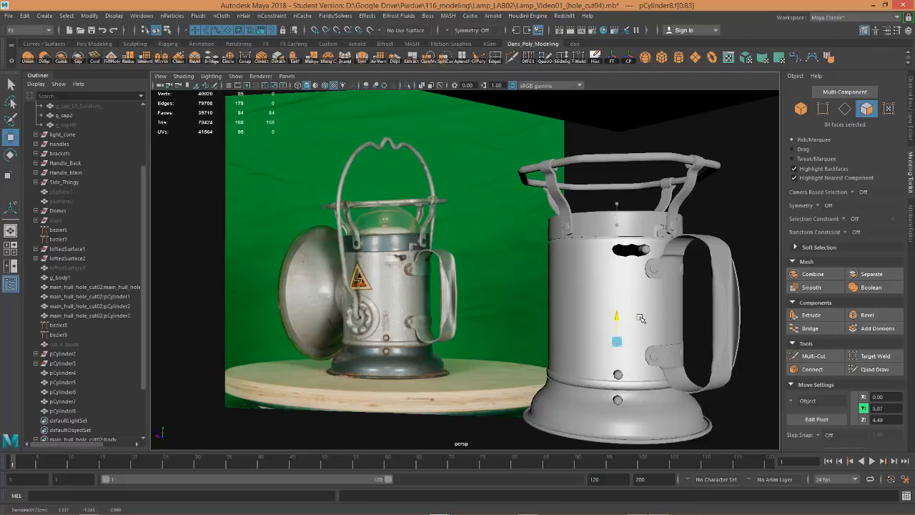
Align the rivet above the two buttons on the lower body and set it against the surface at about 0.05, -0.78, 4.35.
scroll(679, 367, "up", 5)
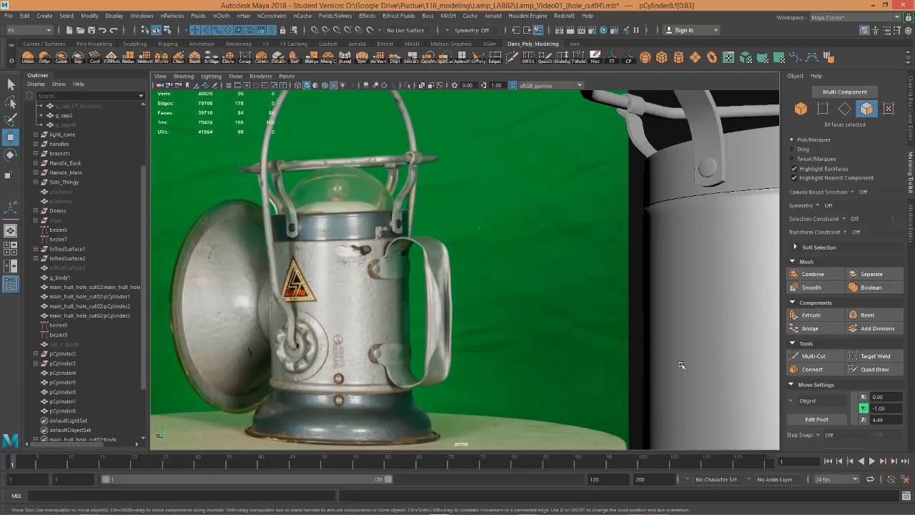
middle_click_drag(680, 368, 506, 284, "alt")
scroll(453, 191, "up", 4)
mouse_move(506, 284)
left_mouse_down("alt")
mouse_move(476, 264)
mouse_move(501, 283)
left_mouse_up("alt")
left_click_drag(377, 204, 518, 344)
left_click_drag(505, 306, 498, 163)
mouse_move(515, 254)
left_mouse_down("alt")
mouse_move(500, 256)
mouse_move(507, 265)
left_mouse_up("alt")
left_click_drag(463, 204, 464, 198)
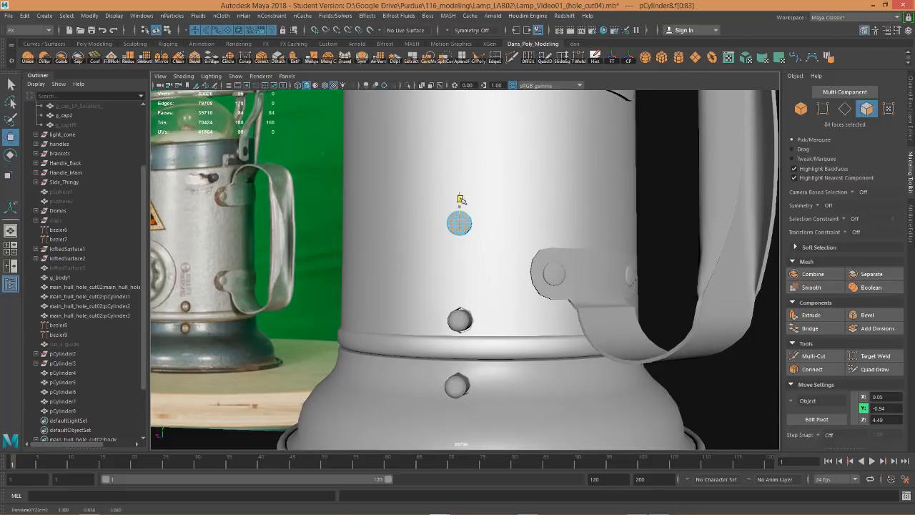
left_click_drag(525, 255, 381, 304, "alt")
left_click_drag(451, 308, 458, 287, "alt")
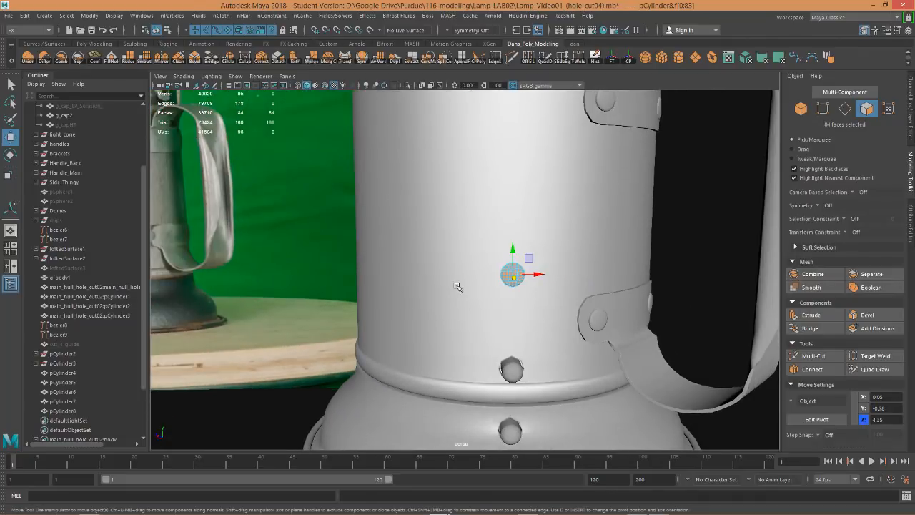
scroll(458, 284, "down", 6)
scroll(458, 281, "up", 4)
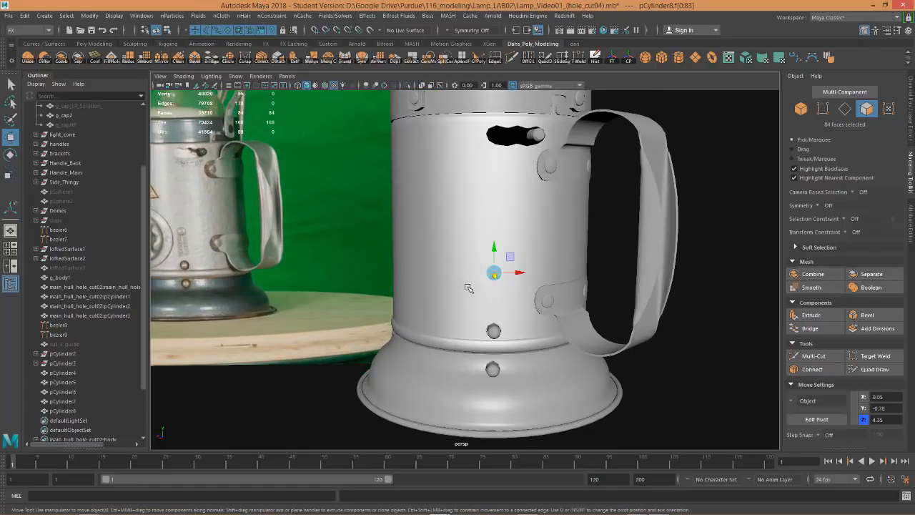
Check the new rivet's placement above the two front buttons against the reference photo from several angles.
key("w")
middle_click_drag(376, 289, 465, 311, "alt")
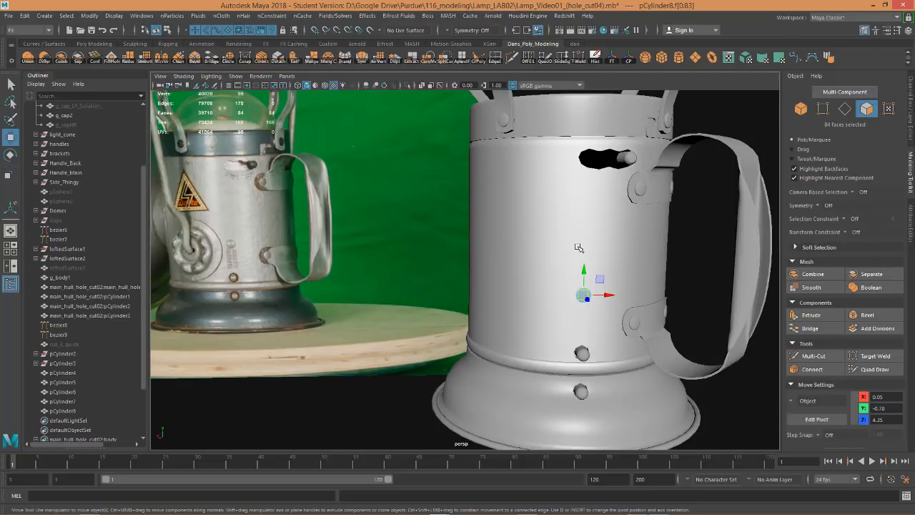
left_click_drag(579, 247, 578, 162, "alt")
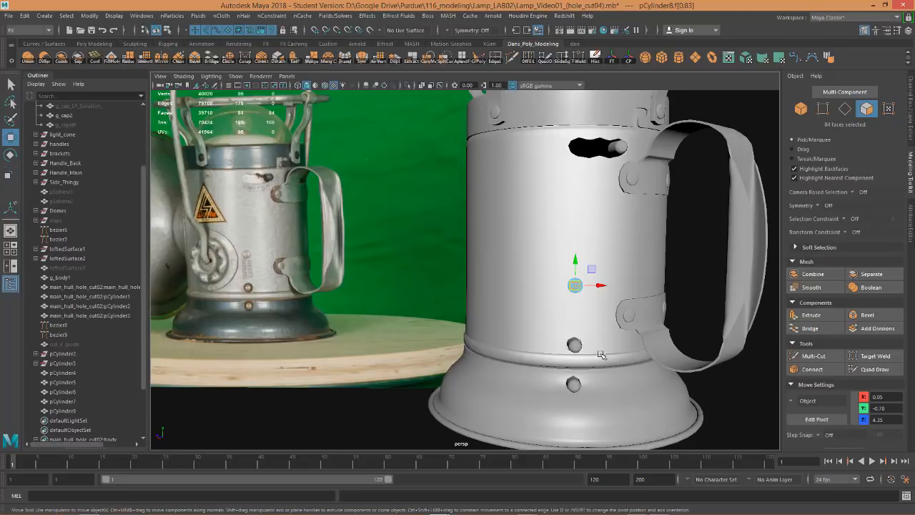
left_click_drag(602, 355, 580, 378, "alt")
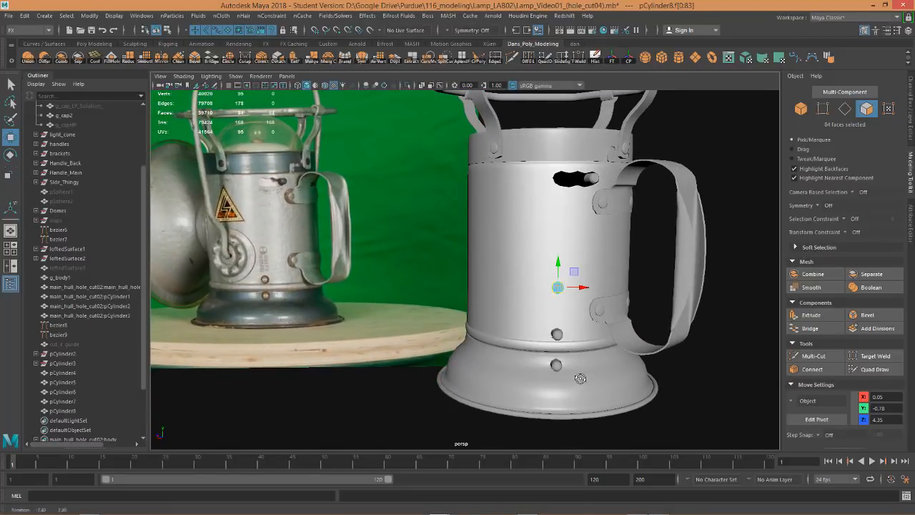
middle_click_drag(445, 301, 524, 313, "alt")
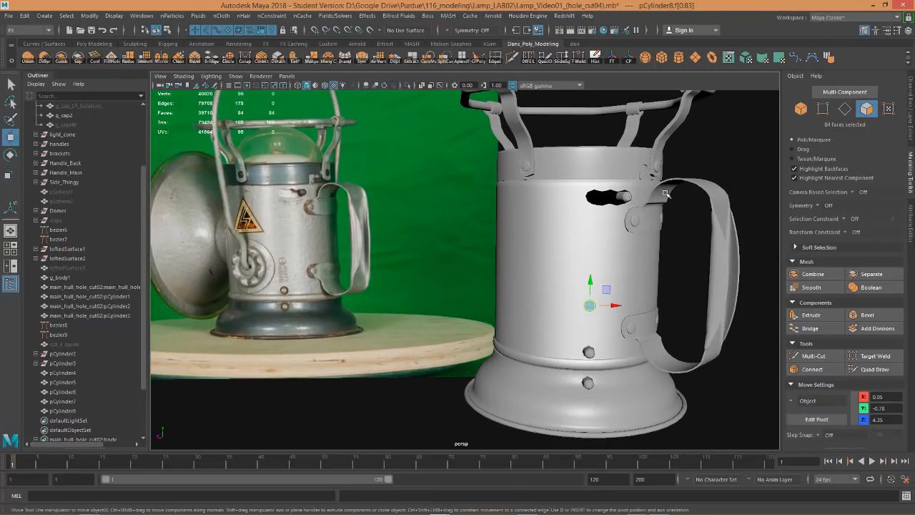
left_click_drag(665, 193, 621, 195, "alt")
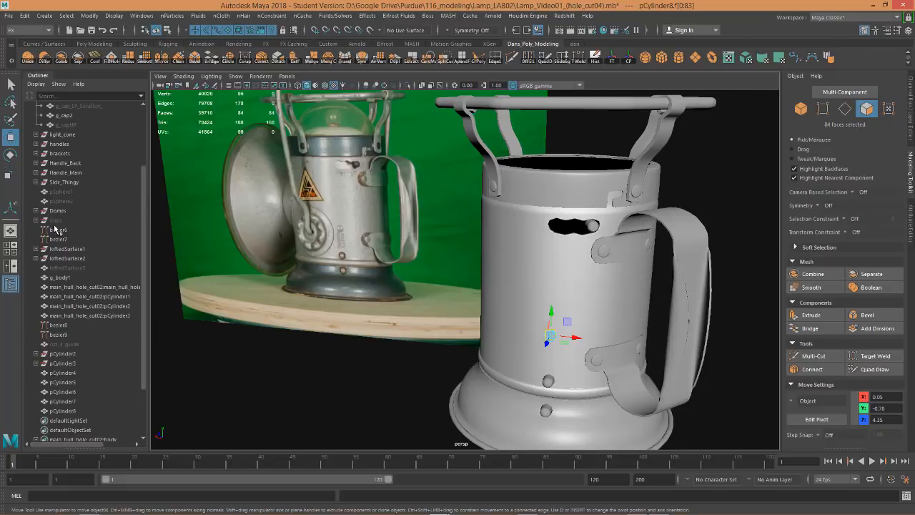
Select the main body mesh g_body1 and move it into the body group of the scene hierarchy.
left_click(662, 302)
left_click(570, 238)
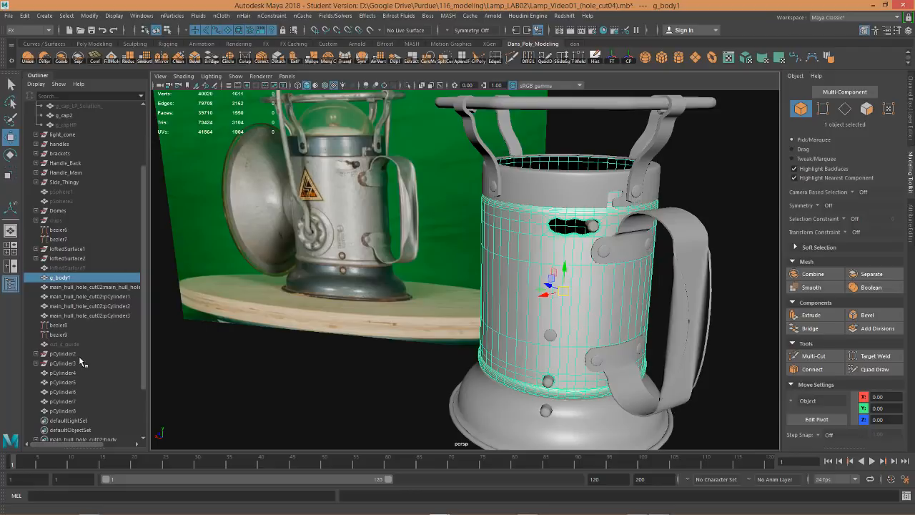
scroll(63, 305, "down", 2)
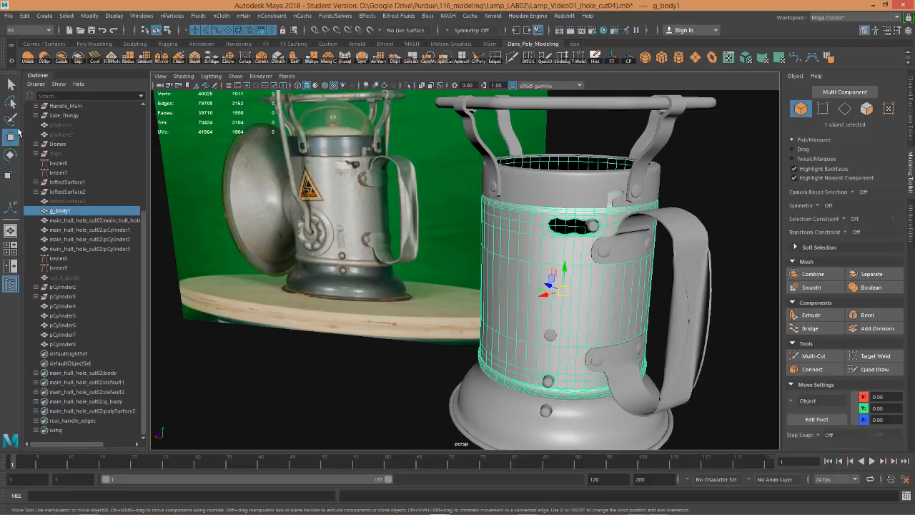
scroll(42, 144, "up", 5)
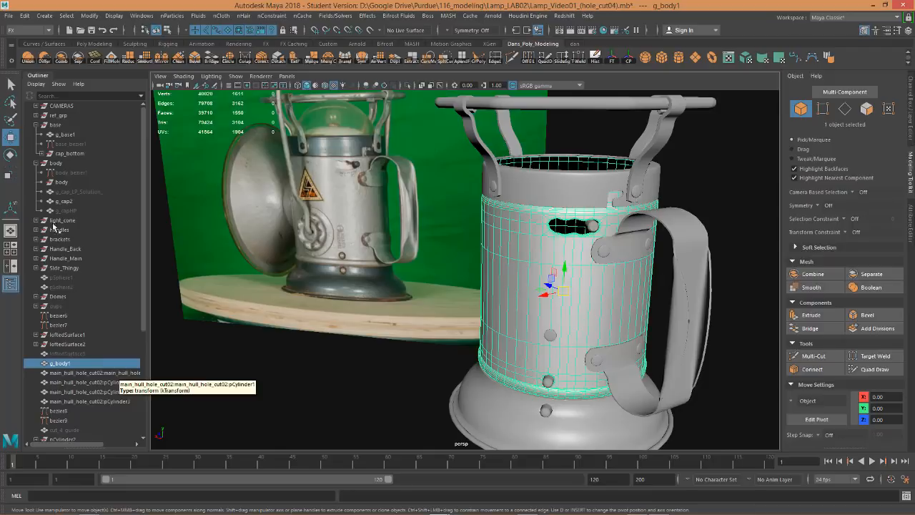
left_click(36, 163)
left_click(36, 163)
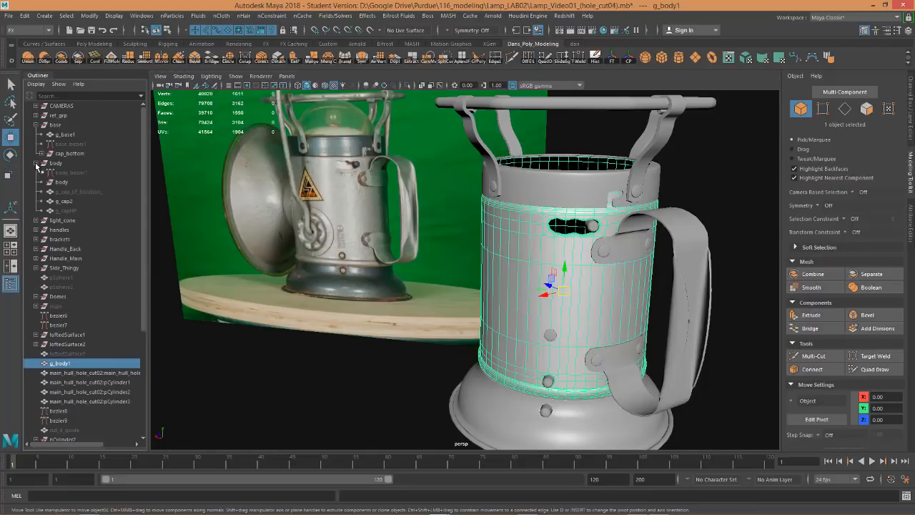
left_click(61, 182)
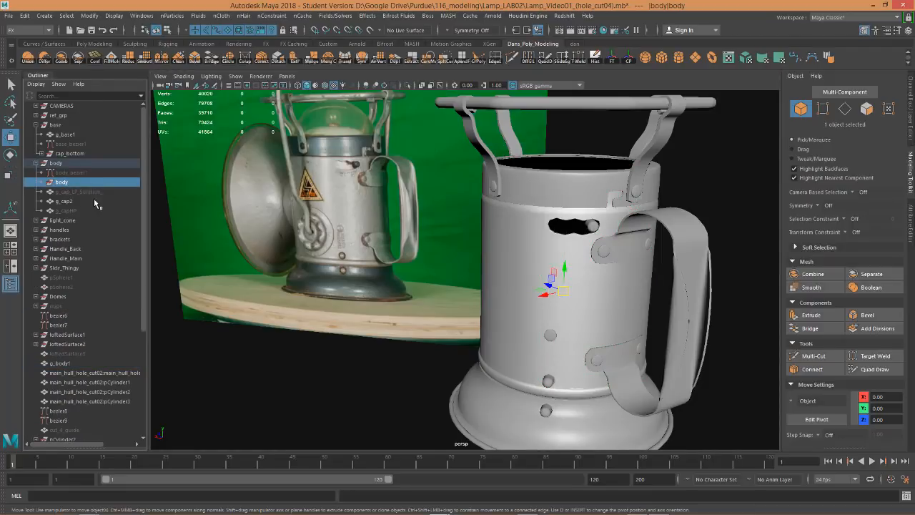
left_click(60, 364)
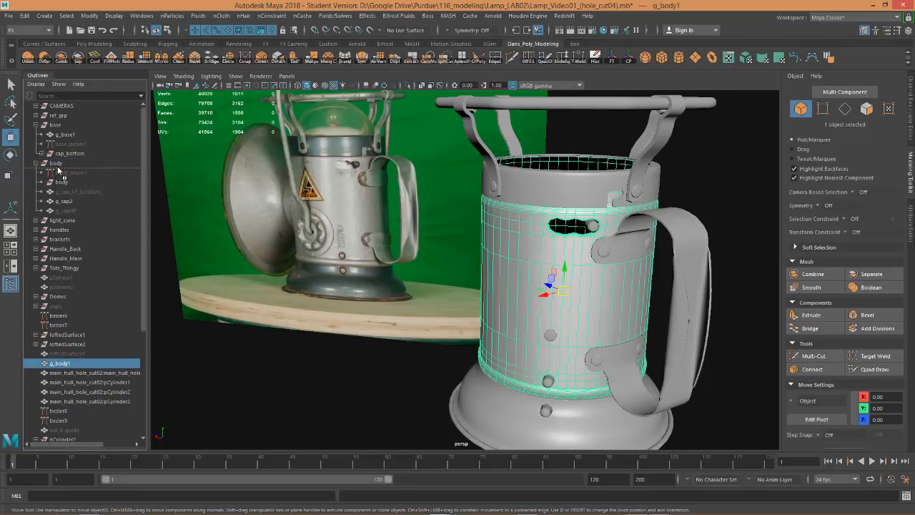
middle_click_drag(58, 169, 59, 170)
left_click(62, 191)
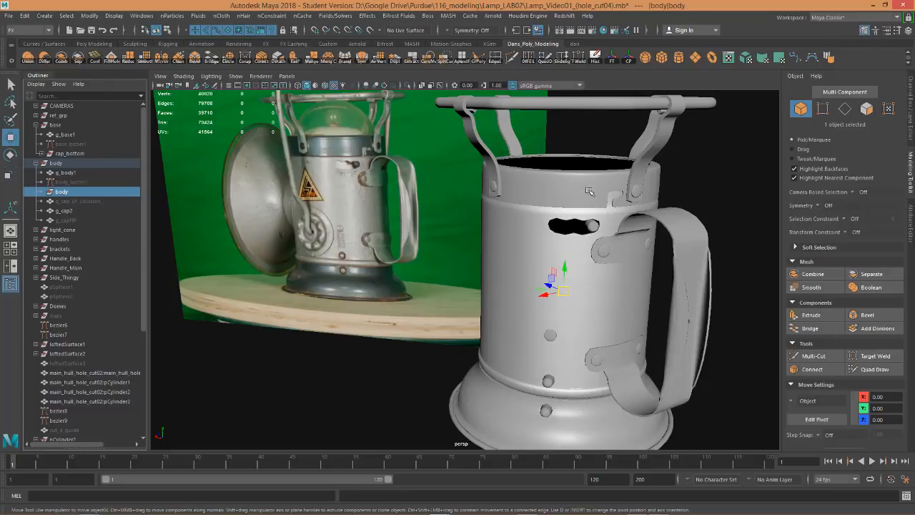
Duplicate g_body1, rotate the copy about 35 degrees around the vertical axis, and select all its faces.
left_click_drag(553, 202, 323, 168, "alt")
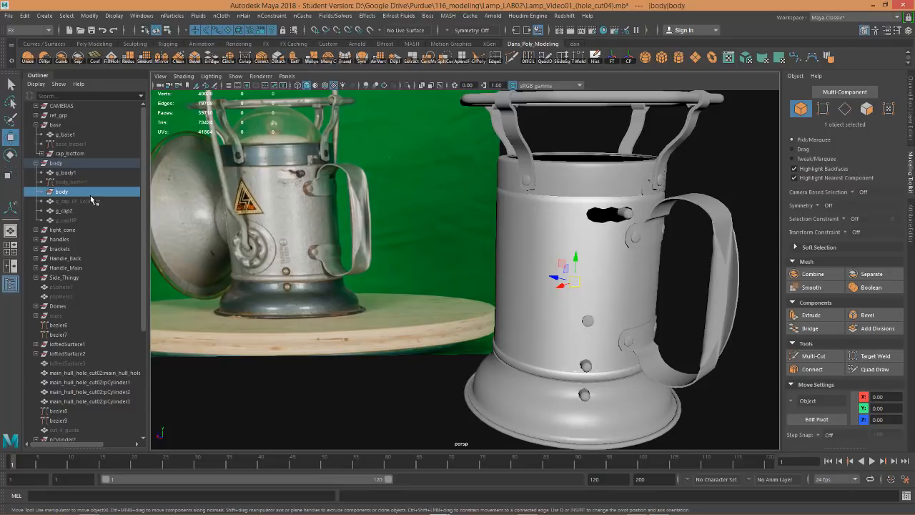
left_click(66, 172)
left_click_drag(512, 235, 581, 264, "alt")
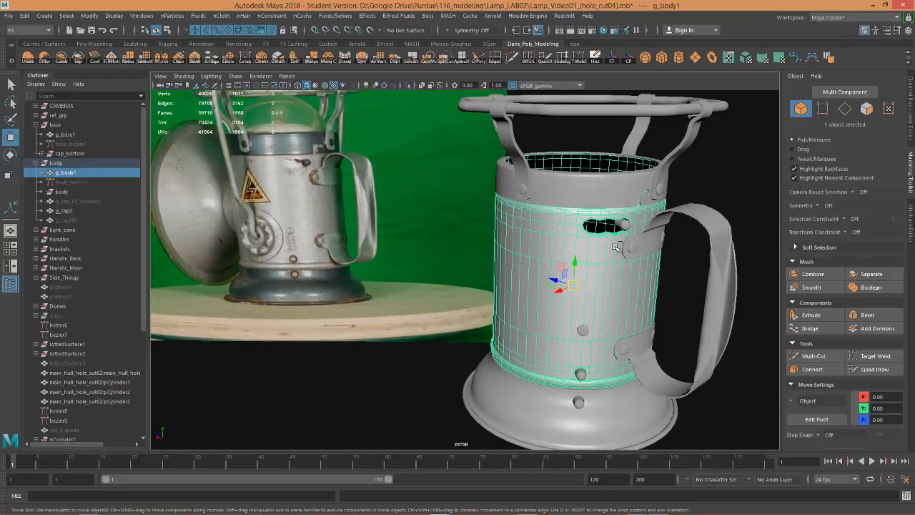
key("ctrl+d")
left_click_drag(597, 296, 570, 304, "alt")
key("e")
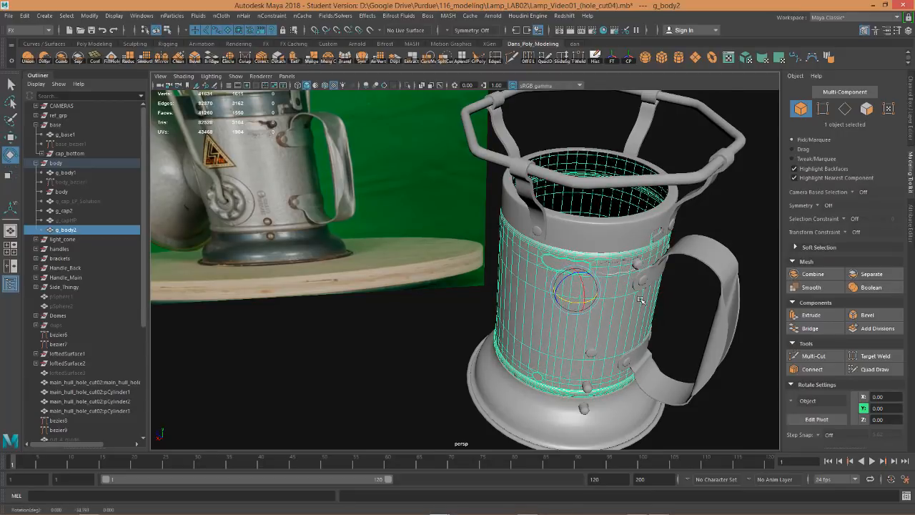
key("ctrl+F11")
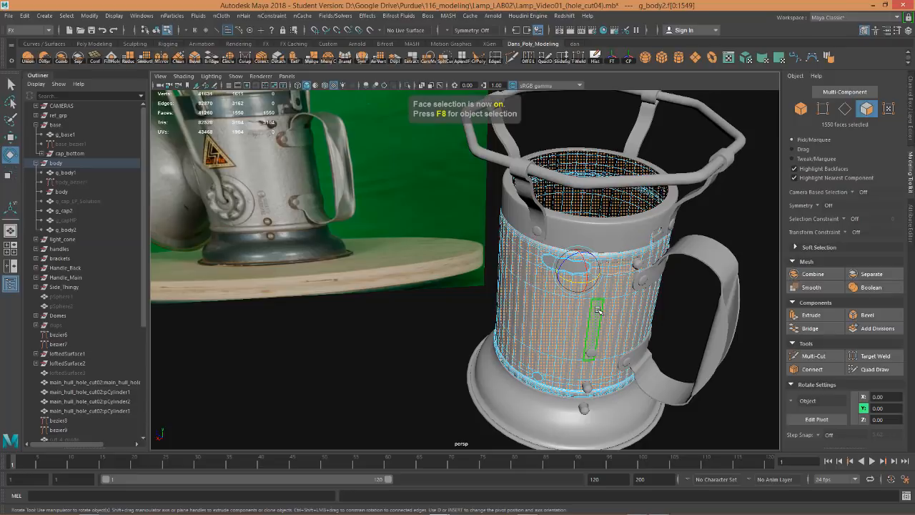
Try scaling the copied body's faces inward to about 0.96 and raising them, and undo both changes.
key("r")
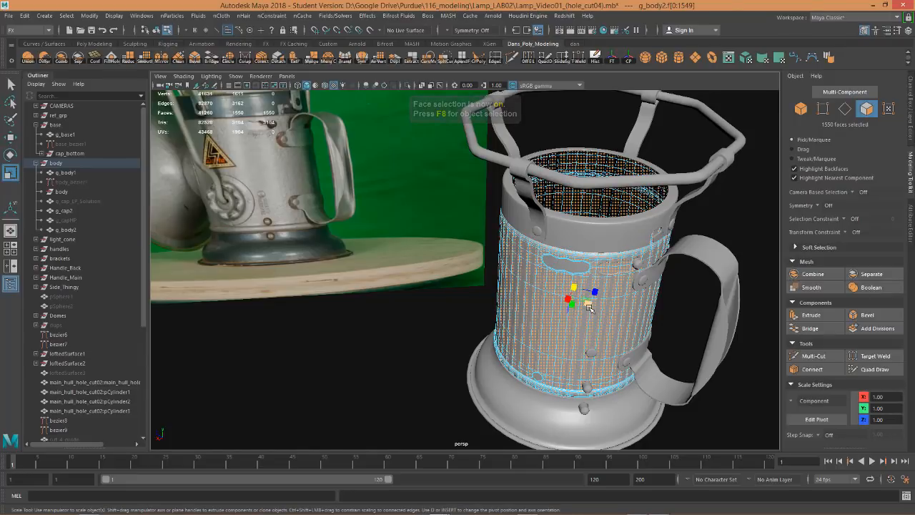
left_click_drag(593, 305, 614, 277)
right_click_drag(610, 277, 639, 259, "alt")
middle_click_drag(639, 259, 482, 276, "alt")
left_click_drag(492, 261, 513, 271, "alt")
left_click_drag(537, 330, 550, 300, "alt")
key("w")
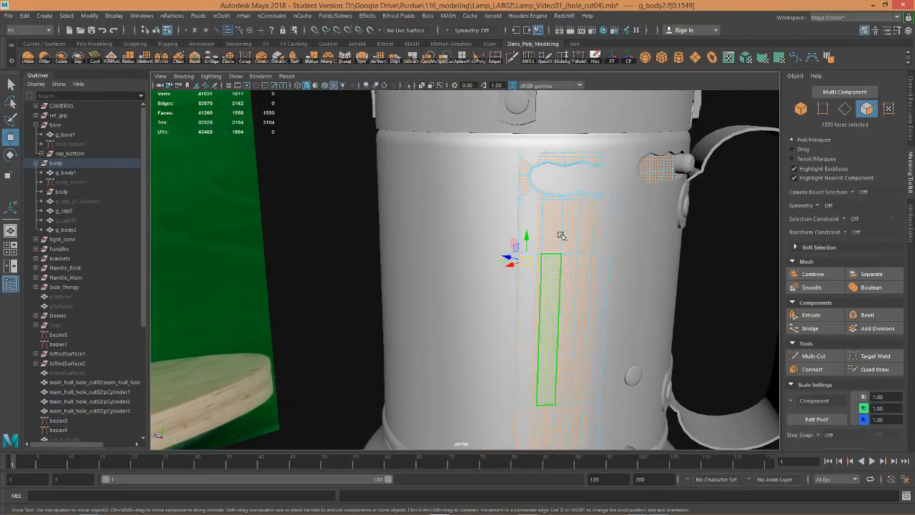
left_click_drag(525, 235, 529, 224)
mouse_move(530, 224)
left_mouse_down("alt")
mouse_move(542, 237)
mouse_move(522, 262)
mouse_move(518, 236)
left_mouse_up("alt")
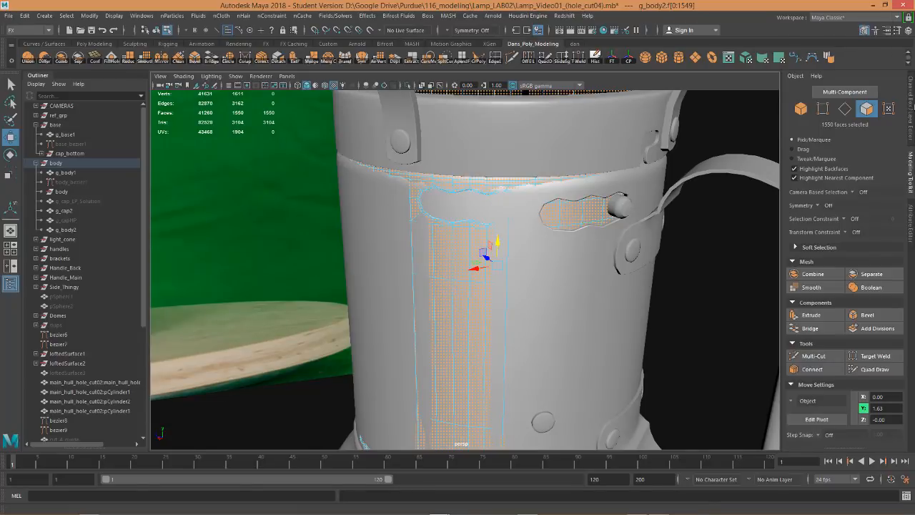
key("ctrl+z")
scroll(587, 247, "down", 5)
key("ctrl+z")
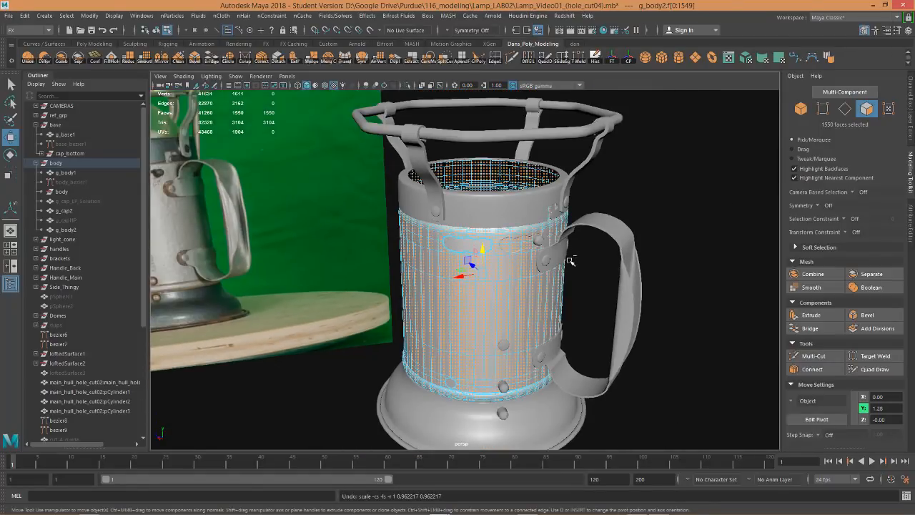
Scale the copied body's faces slightly inward so they sit inside the original, and raise them to about Y 2.47.
left_click_drag(509, 264, 565, 341, "alt")
key("r")
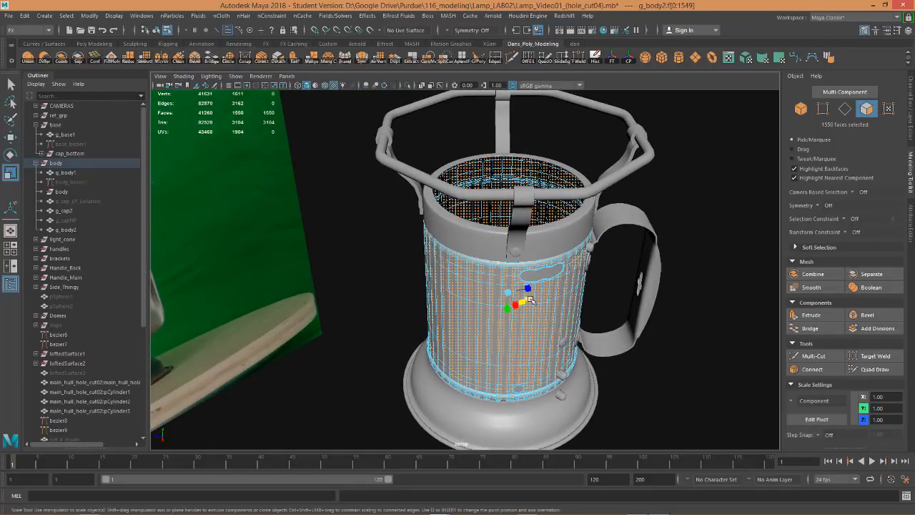
left_click_drag(530, 301, 529, 300)
left_click_drag(628, 305, 591, 284, "alt")
scroll(520, 255, "up", 3)
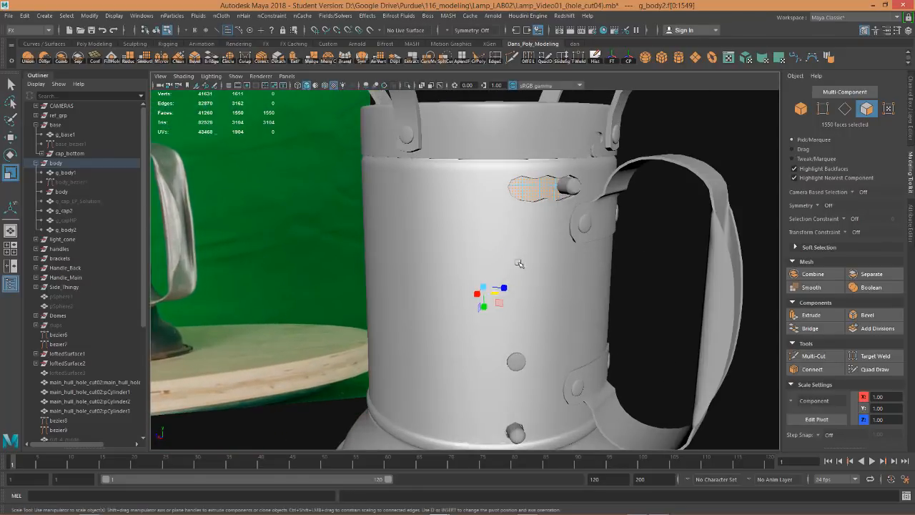
key("w")
left_click_drag(491, 242, 490, 222)
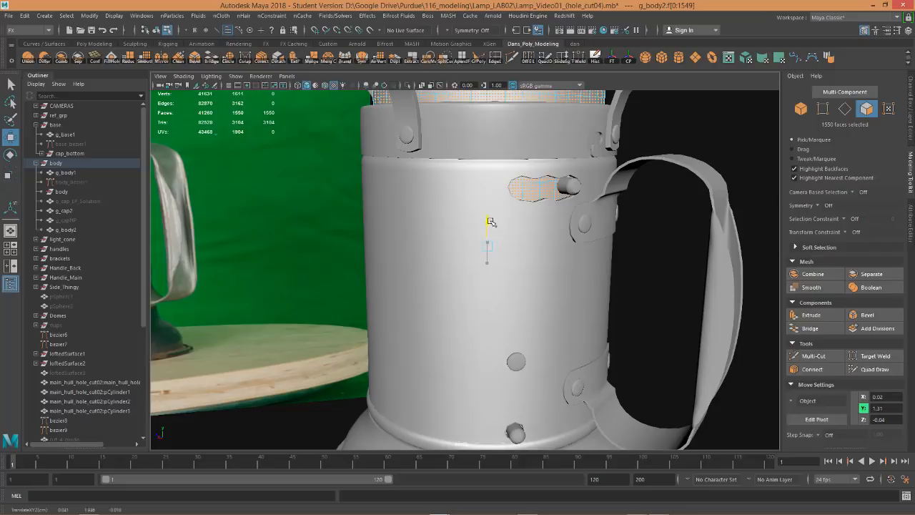
middle_click_drag(585, 218, 589, 306, "alt")
scroll(579, 314, "up", 5)
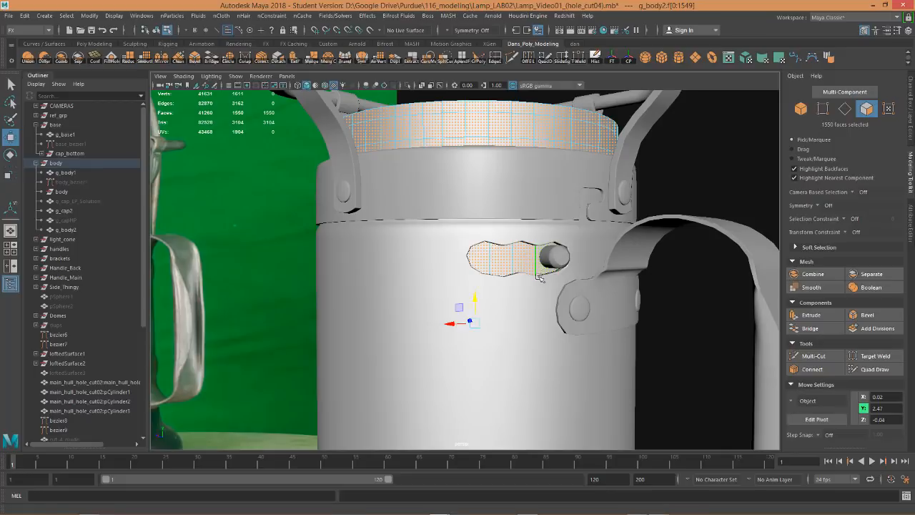
Delete the face loops of the raised copy's top rim, including the band extending above the lamp's cap.
key("f")
left_click(502, 185)
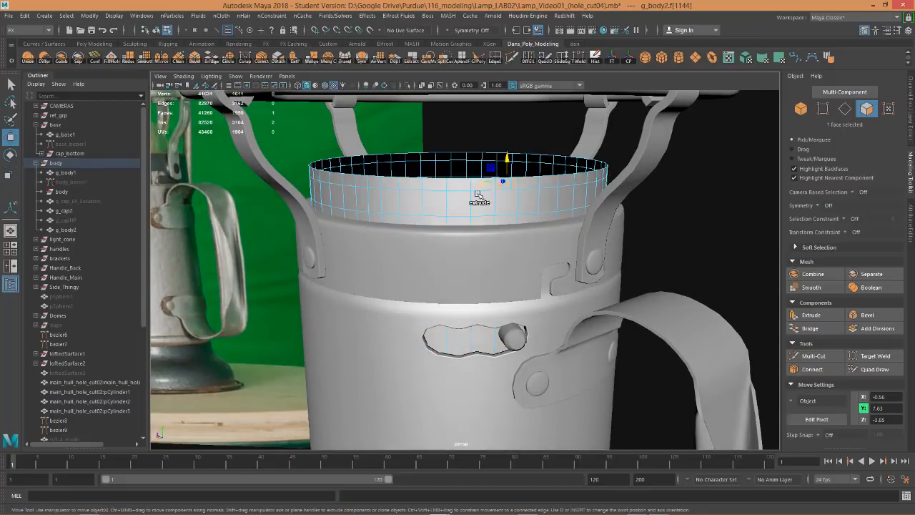
double_click(528, 185)
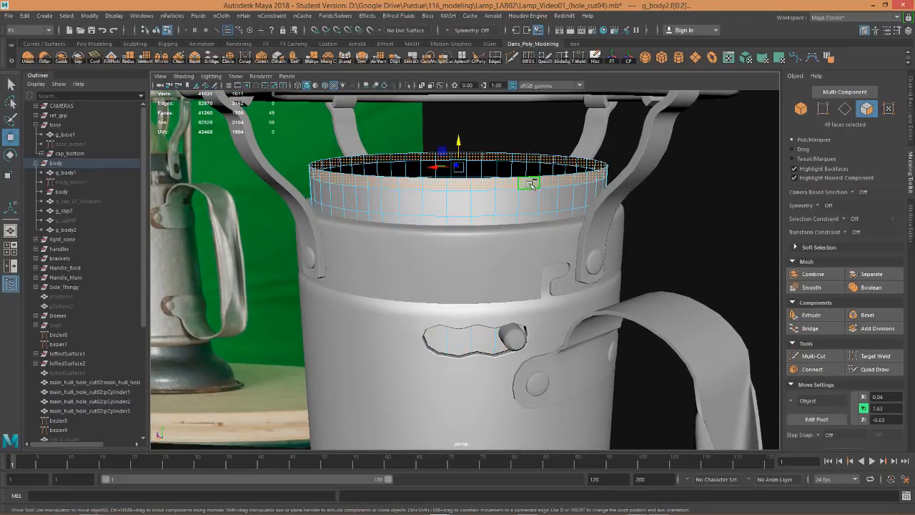
key("shift+period")
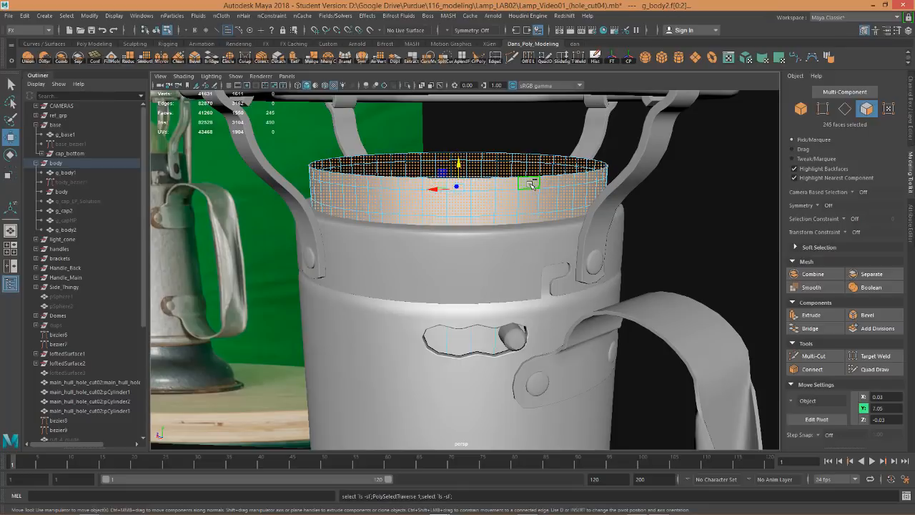
key("shift+period")
key("shift+comma")
key("shift+comma")
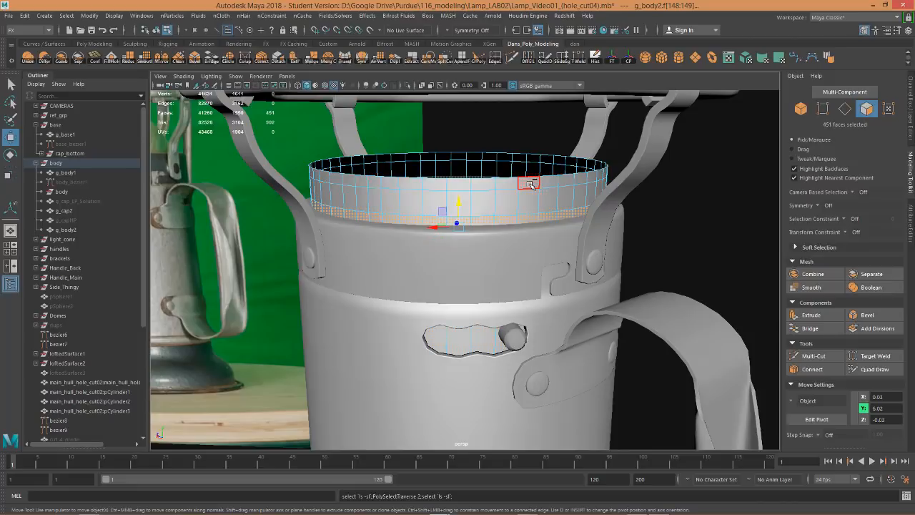
key("Delete")
double_click(529, 186)
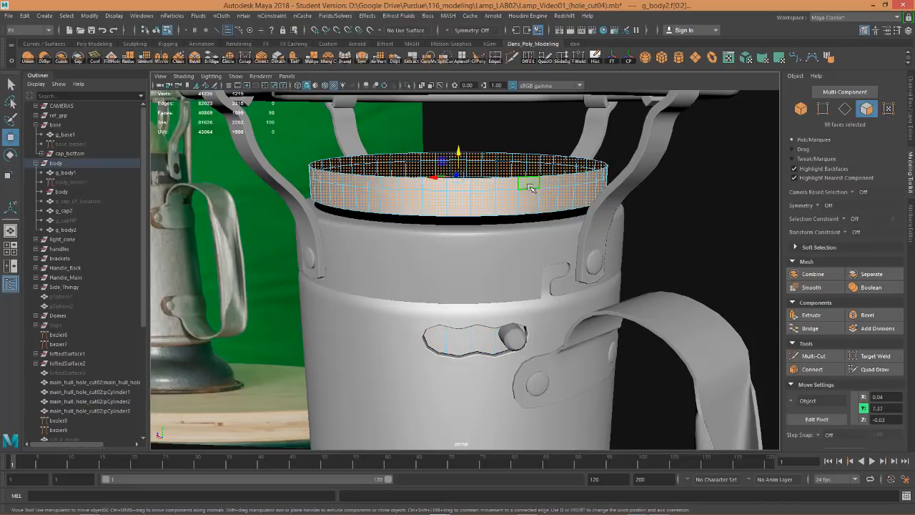
key("Delete")
Switch to wireframe display and select the horizontal face loop near the bottom rim of the inner copy.
left_click_drag(547, 266, 544, 262, "alt")
middle_click_drag(545, 318, 572, 148, "alt")
left_click_drag(571, 227, 571, 223, "alt")
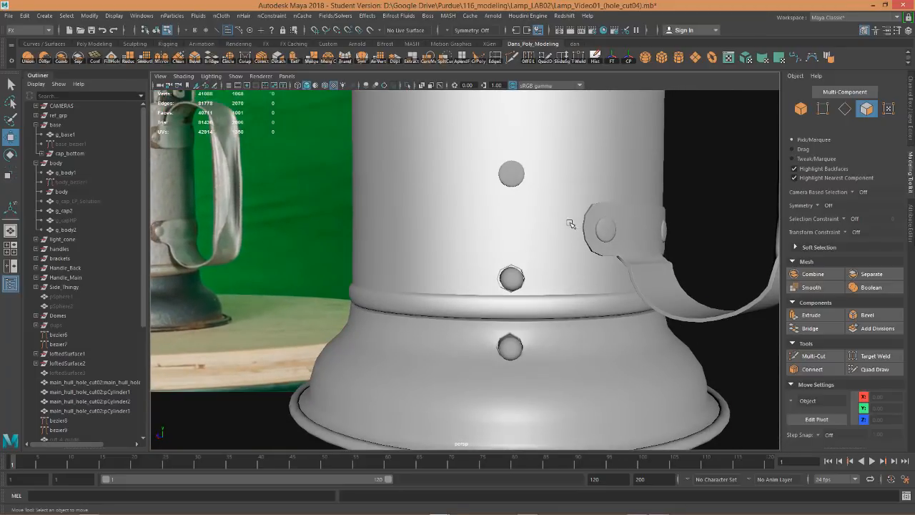
key("4")
scroll(572, 266, "up", 6)
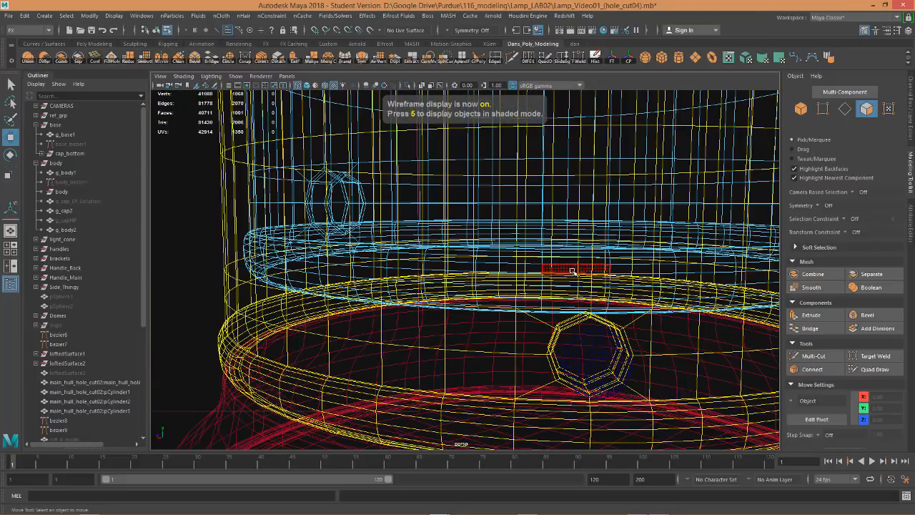
scroll(572, 271, "up", 5)
scroll(561, 201, "up", 3)
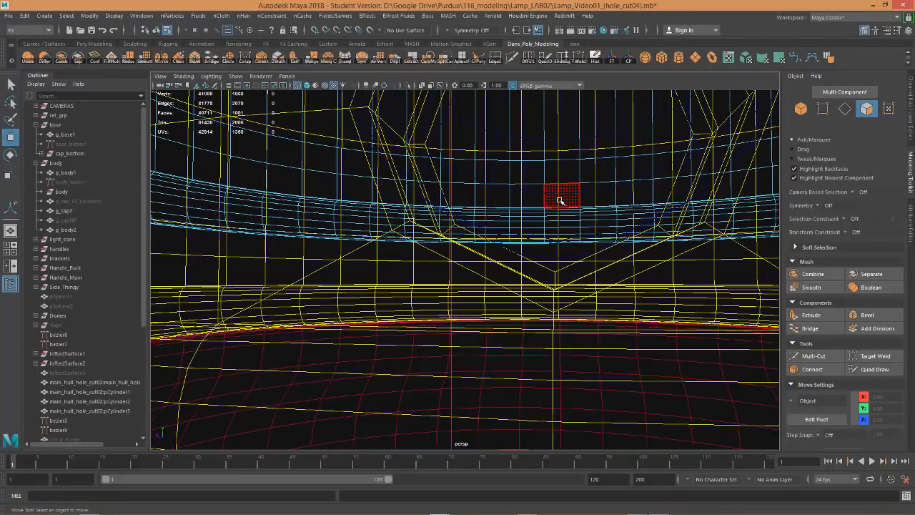
left_click_drag(598, 219, 613, 169, "alt")
left_click(670, 174)
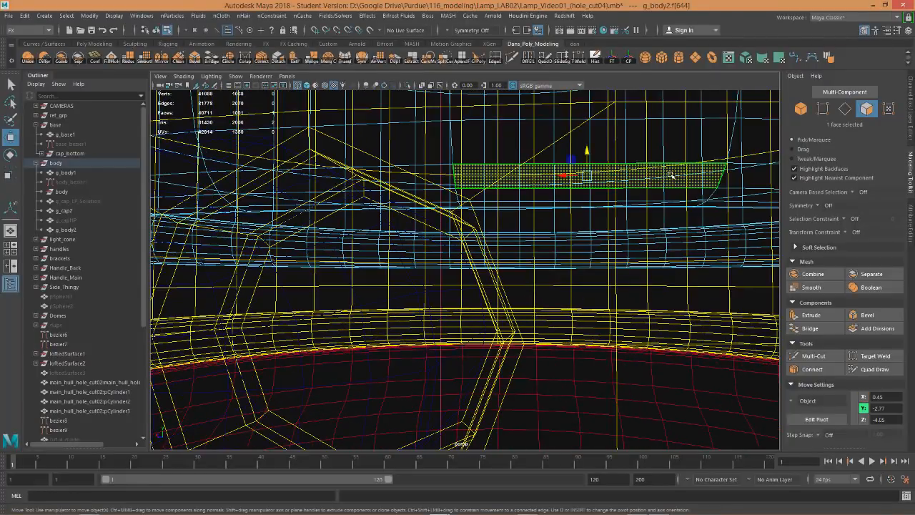
double_click(721, 174)
key("f")
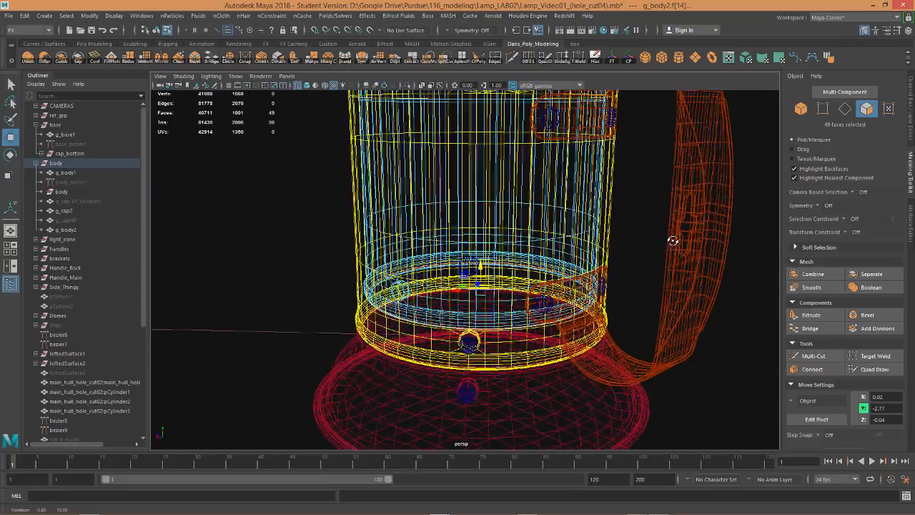
Grow the inner copy's bottom-rim face selection upward until it ends just below the hole, and delete those faces.
left_click_drag(673, 240, 675, 231, "alt")
key("shift+period")
key("shift+period")
key("shift+period")
key("shift+period")
key("shift+period")
key("shift+period")
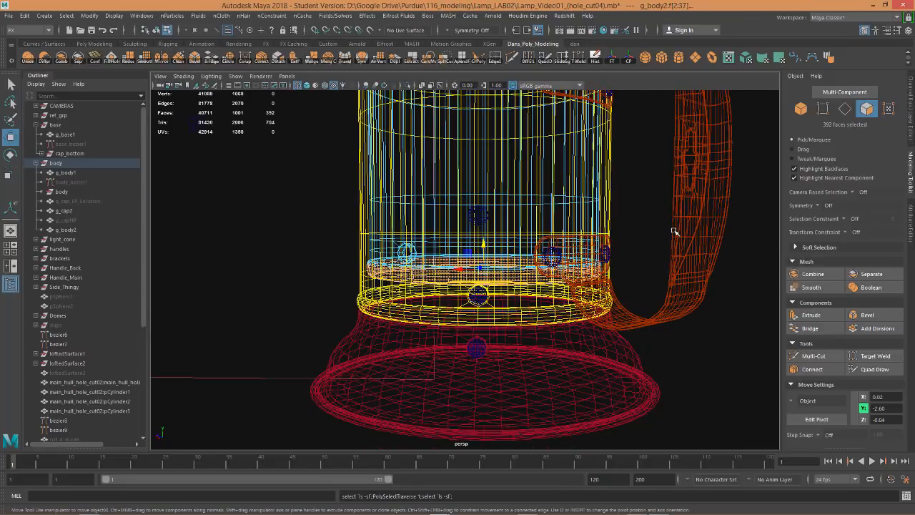
key("5")
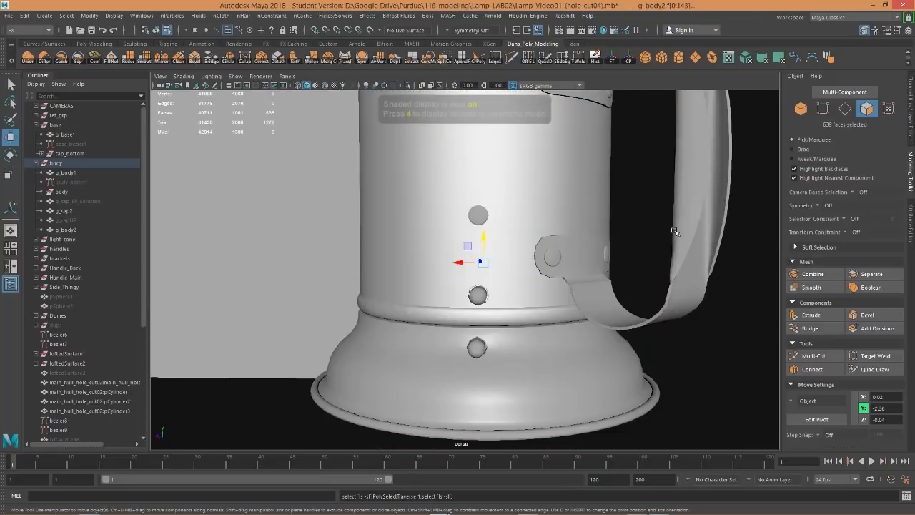
key("shift+period")
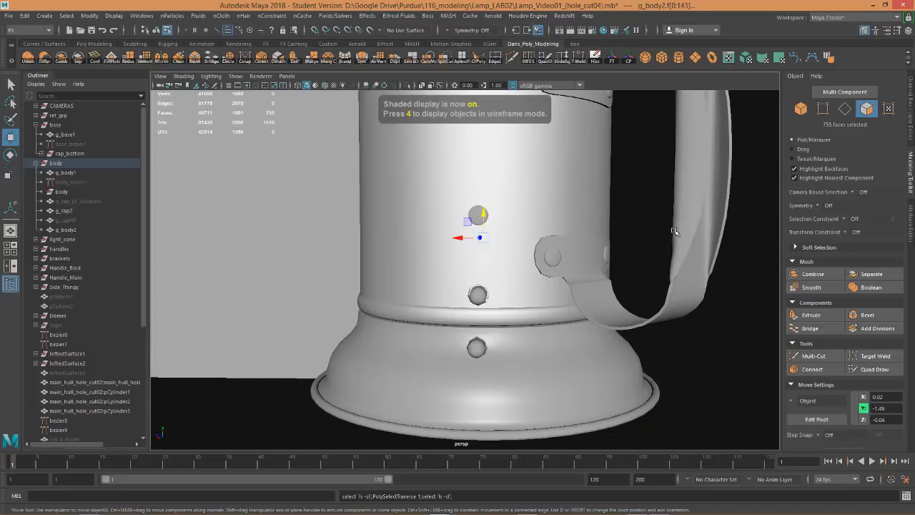
middle_click_drag(665, 204, 673, 395, "alt")
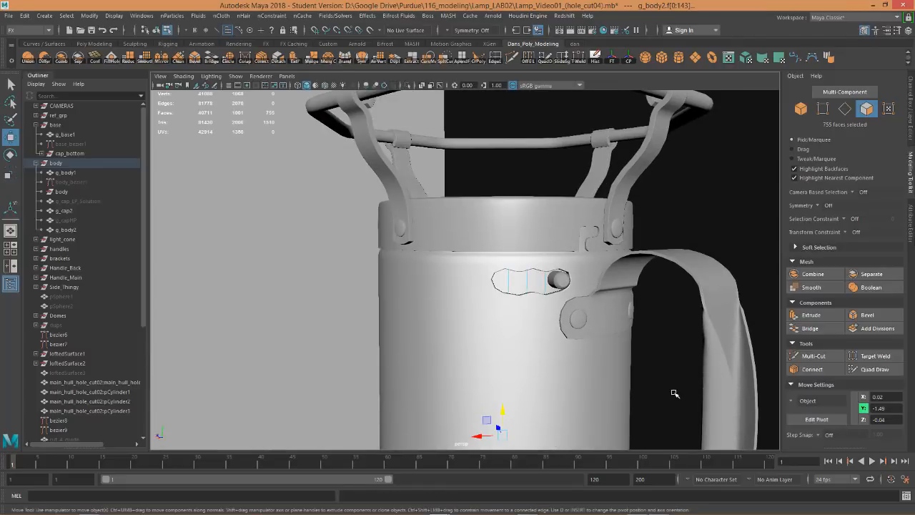
key("shift+period")
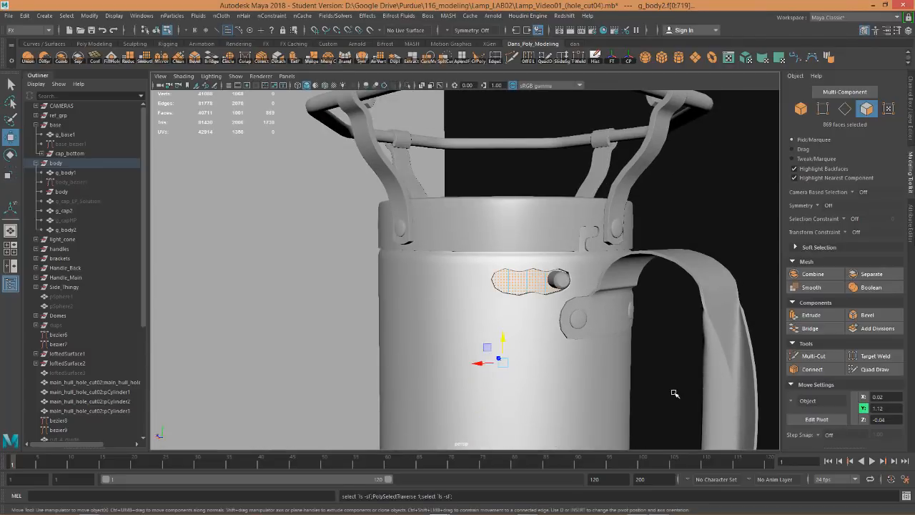
key("ctrl+z")
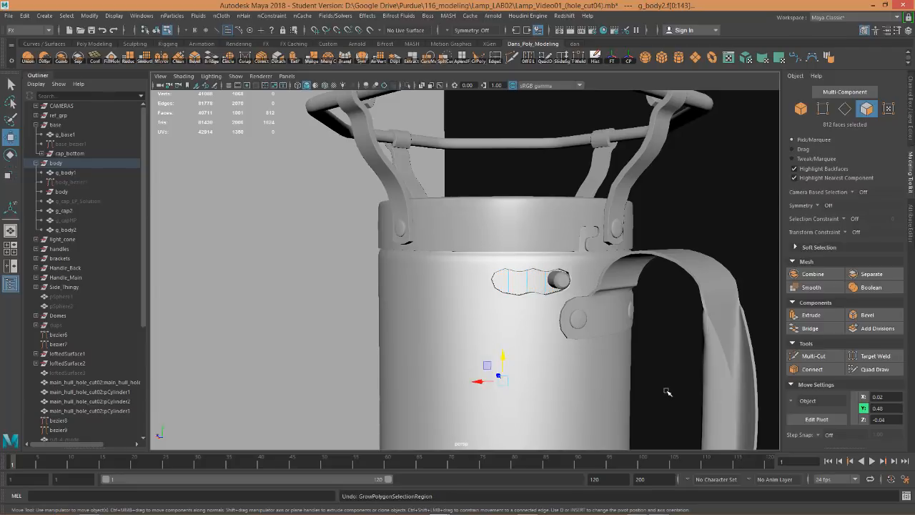
key("Delete")
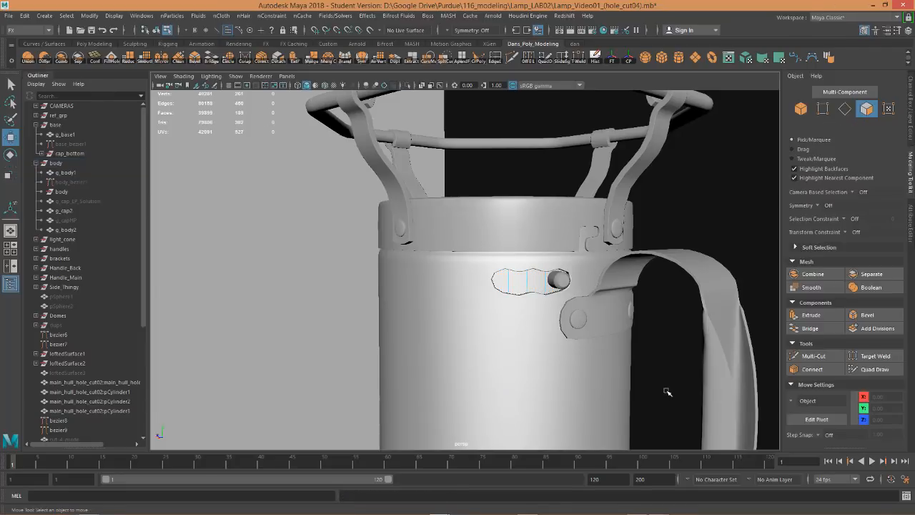
Delete all remaining inner-copy faces except the seven directly behind the wavy hole by inverting a selection of those seven.
left_click(542, 288)
key("4")
left_click_drag(550, 309, 504, 307, "alt")
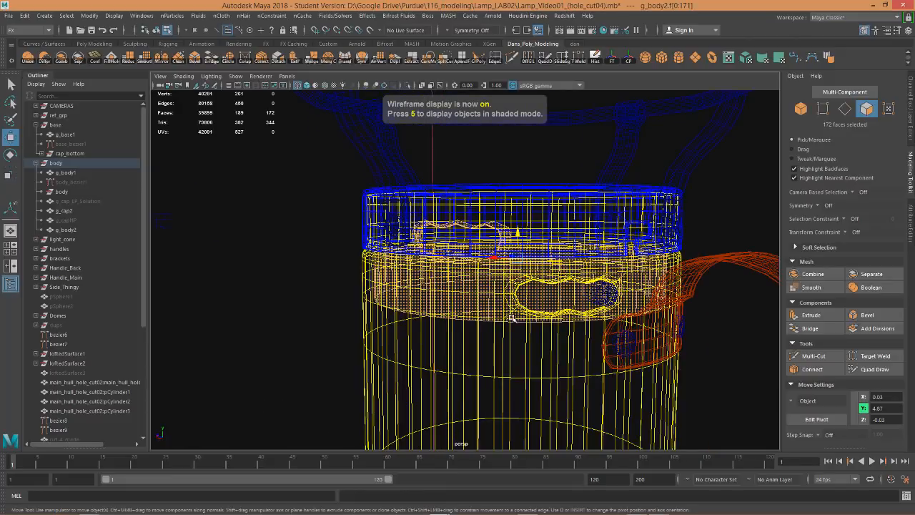
left_click(504, 306)
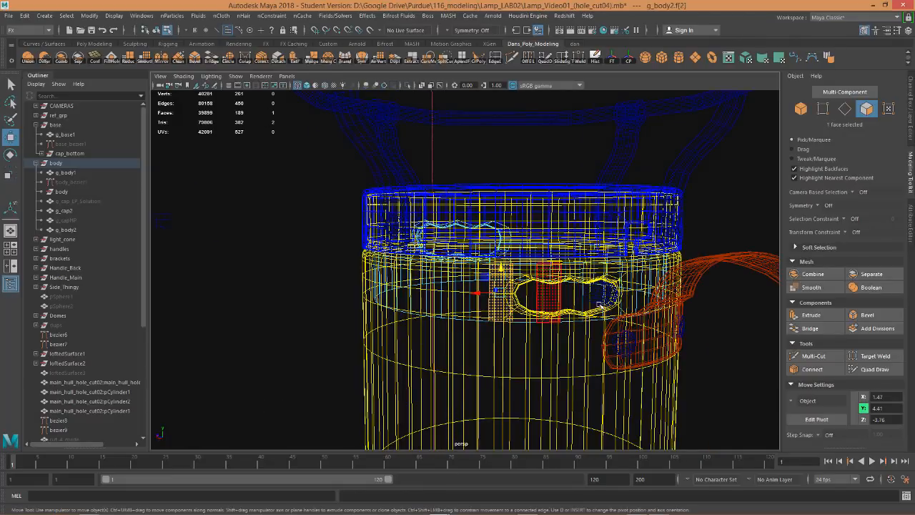
double_click(623, 299, "shift")
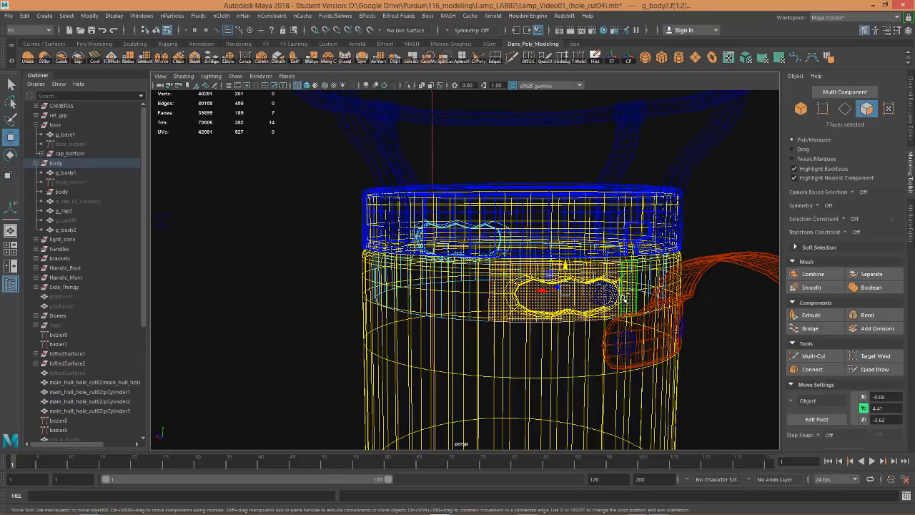
left_click_drag(651, 328, 642, 332, "alt")
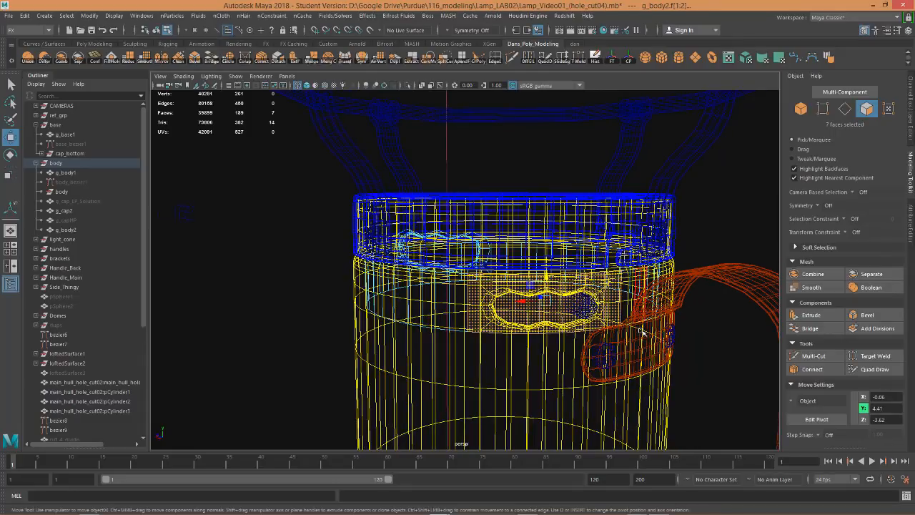
key("ctrl+shift")
key("ctrl+shift+i")
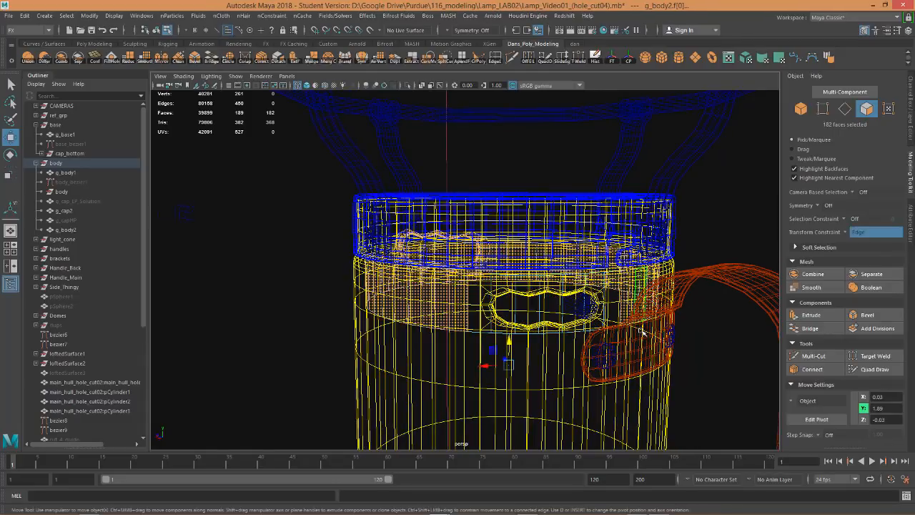
key("Delete")
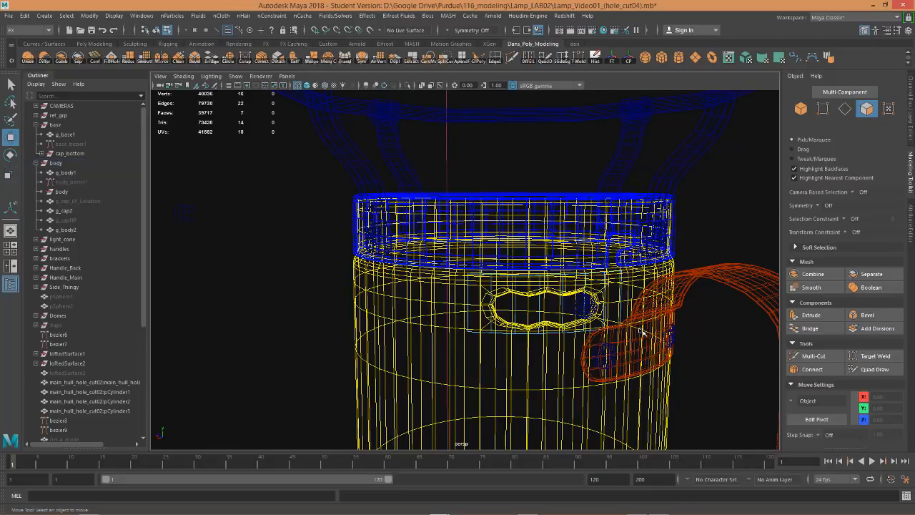
Return the remaining inner patch to object selection in shaded display, and examine how it sits behind the hole from several sides.
right_click_drag(564, 199, 621, 187)
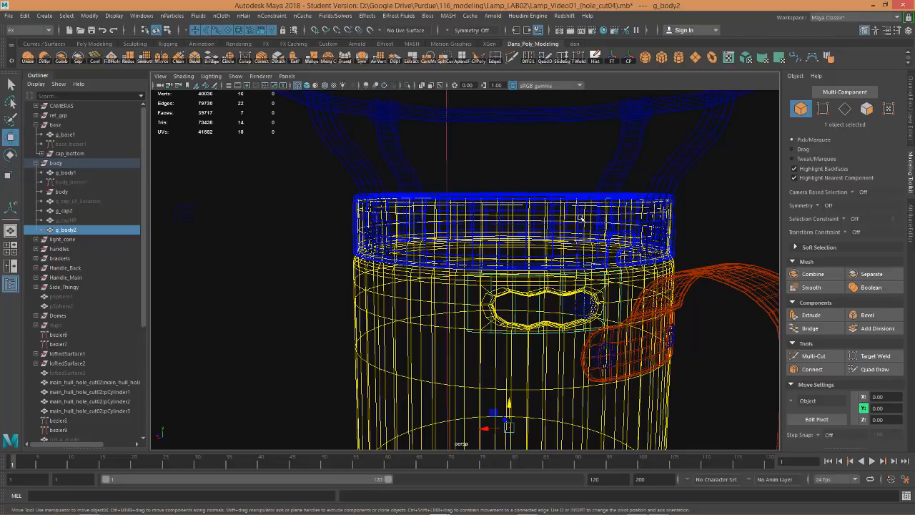
key("5")
left_click_drag(527, 316, 594, 355, "alt")
middle_click_drag(594, 356, 491, 255, "alt")
scroll(490, 255, "up", 5)
left_click_drag(529, 265, 488, 269, "alt")
scroll(514, 247, "down", 3)
scroll(513, 247, "down", 3)
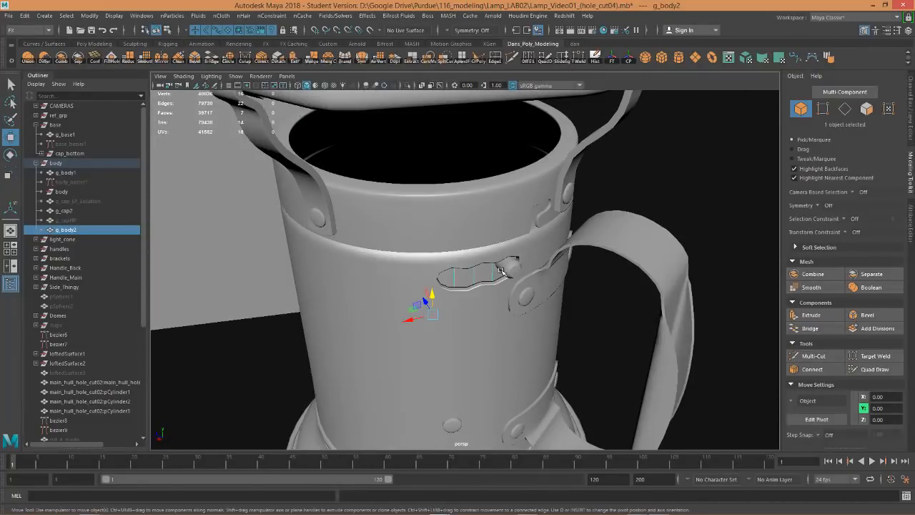
key("r")
left_click_drag(434, 315, 544, 304)
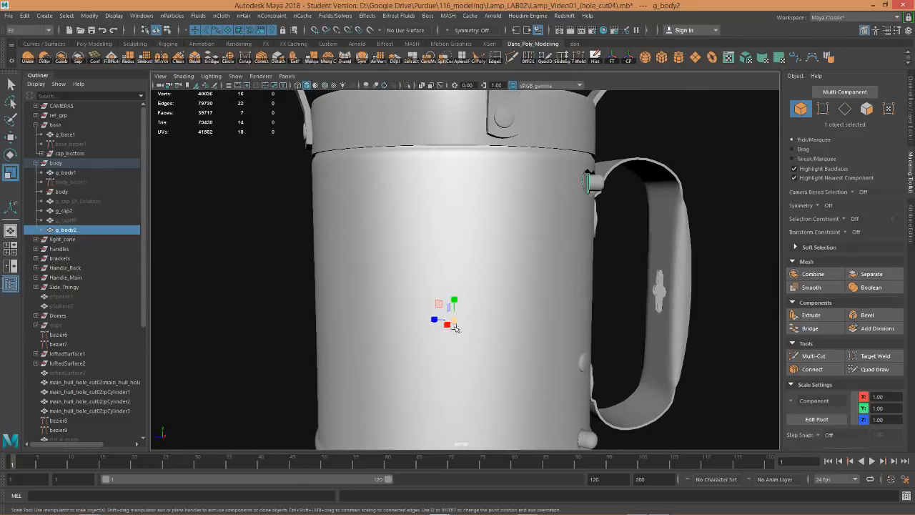
left_click_drag(449, 324, 455, 277, "alt")
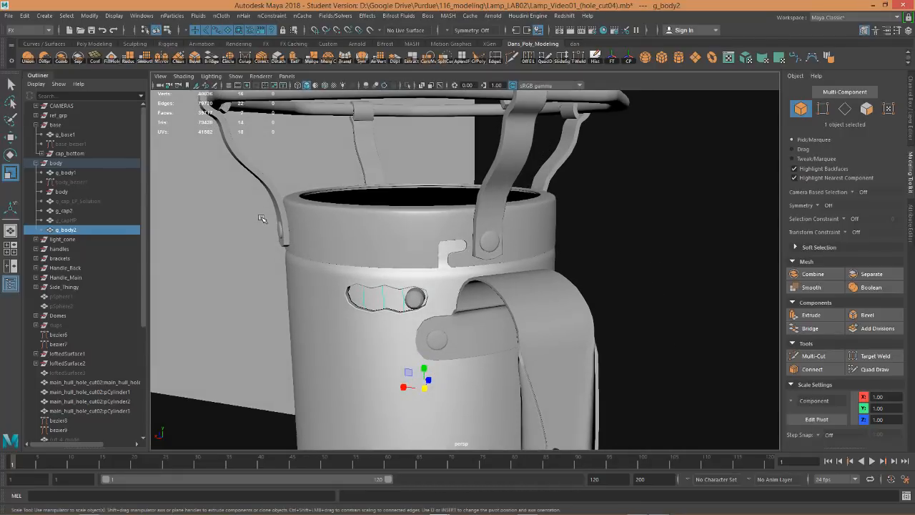
Show textures, duplicate the small peg in the body's hole, and move the copy into the cap's L-shaped slot at about X 1.40, Y 5.77, Z 4.28.
key("6")
left_click_drag(284, 317, 247, 291, "alt")
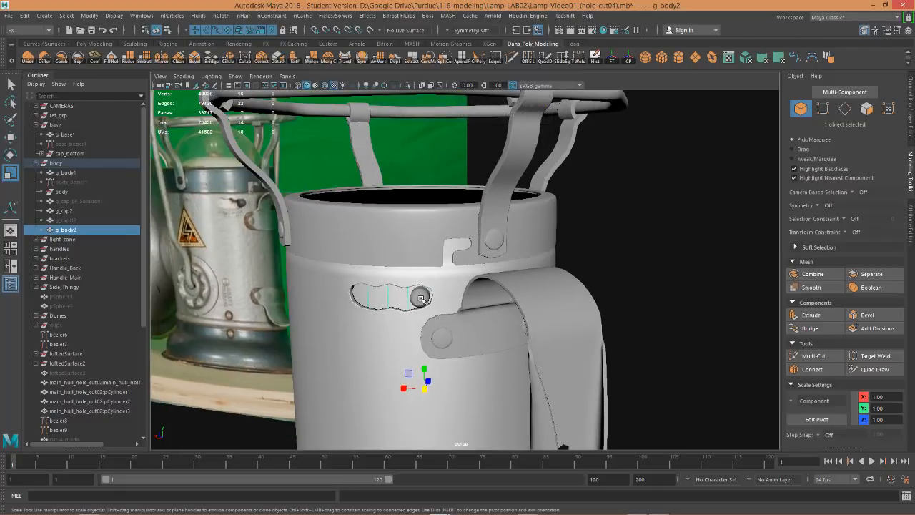
scroll(422, 294, "up", 3)
left_click(399, 315)
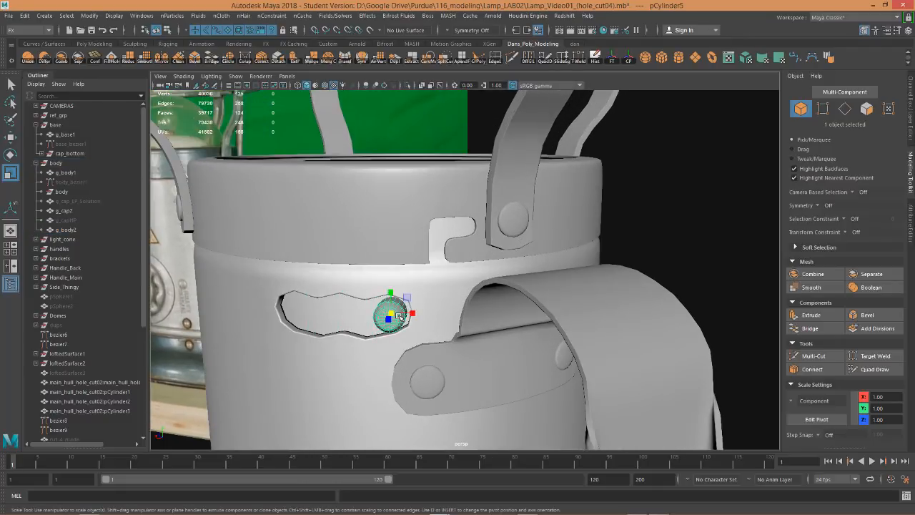
key("ctrl+d")
key("w")
left_click_drag(409, 299, 482, 245)
scroll(486, 211, "up", 3)
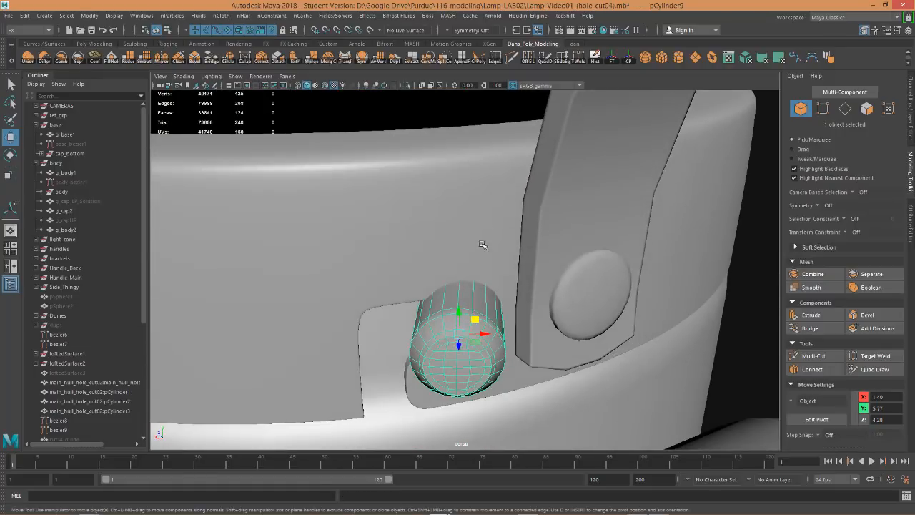
Rotate the copied peg about the vertical axis to point outward from the cap, and scale all its faces down to fit the slot.
key("e")
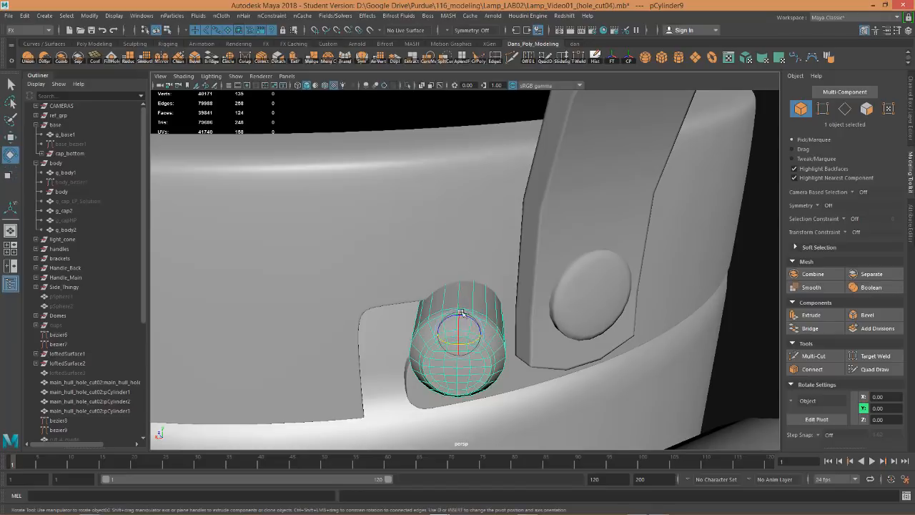
left_click_drag(473, 342, 476, 343)
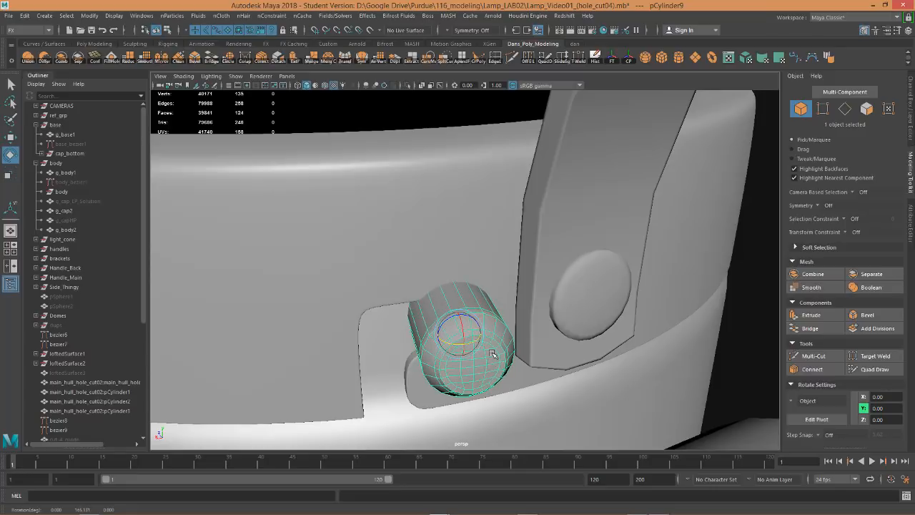
key("ctrl+F11")
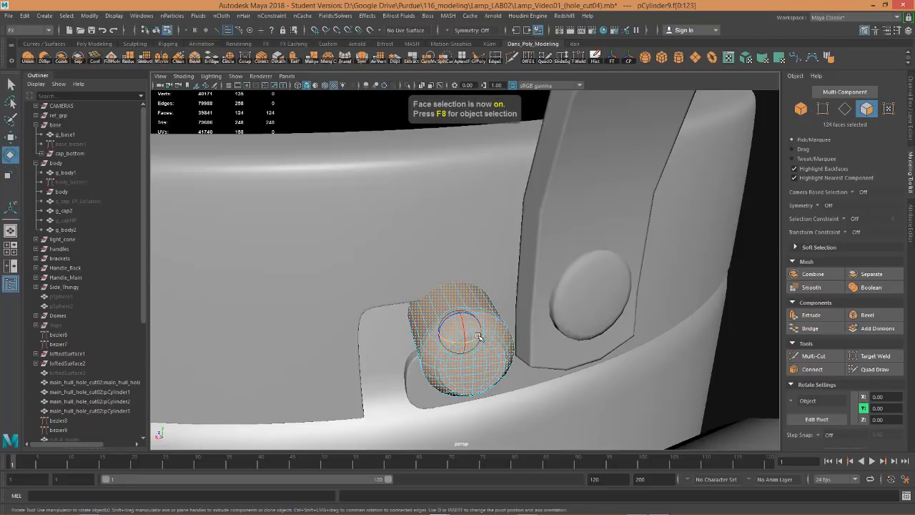
key("r")
middle_click_drag(476, 335, 474, 339)
Examine the lamp's reference photo and compare the peg in the cap's slot with it.
left_click_drag(502, 379, 548, 383, "alt")
middle_click_drag(605, 370, 482, 355, "alt")
left_click_drag(608, 338, 482, 309, "alt")
right_click_drag(529, 316, 436, 307, "alt")
middle_click_drag(485, 302, 506, 306, "alt")
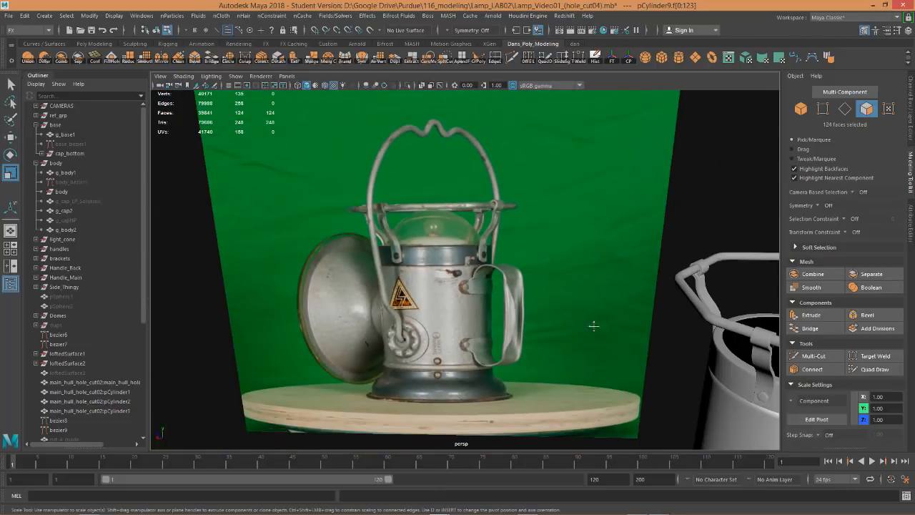
middle_click_drag(594, 326, 436, 326, "alt")
scroll(427, 215, "up", 8)
left_click_drag(437, 326, 471, 313, "alt")
scroll(445, 288, "up", 5)
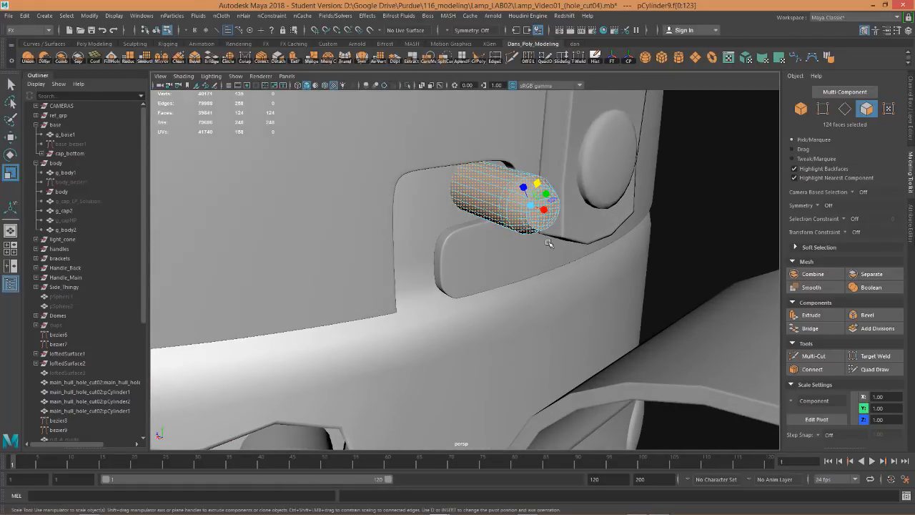
middle_click_drag(553, 268, 490, 276, "alt")
right_click_drag(546, 262, 572, 261, "alt")
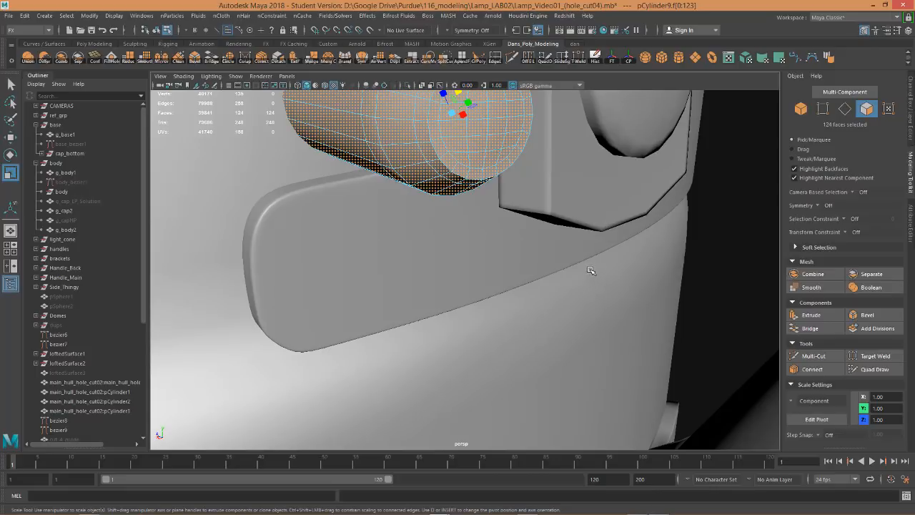
Select the faces of the copied peg's domed outer end and flatten them along the peg's axis.
key("f")
left_click_drag(610, 302, 673, 286, "alt")
middle_click_drag(667, 281, 602, 257, "alt")
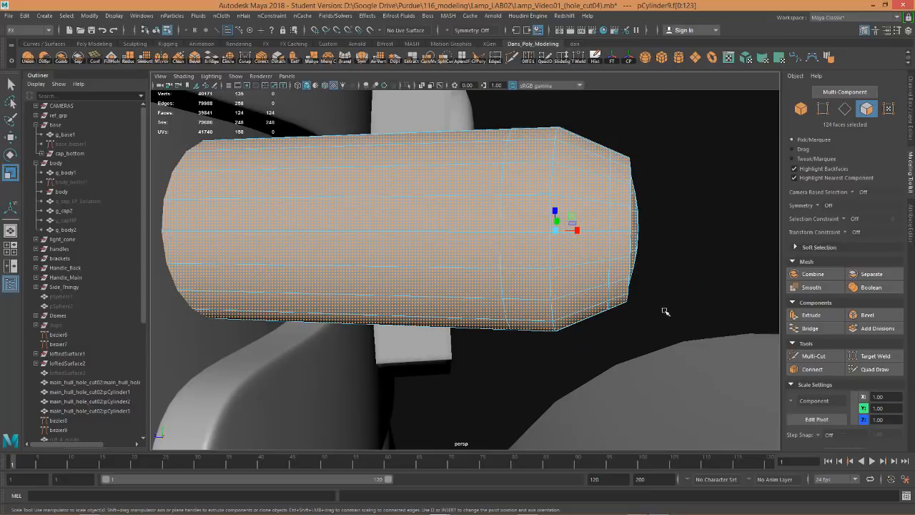
left_click_drag(665, 311, 619, 126)
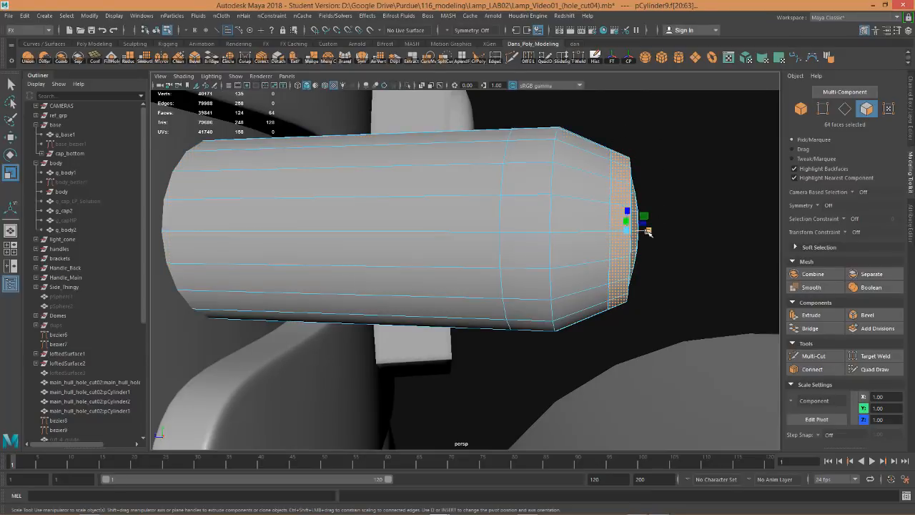
left_click_drag(649, 231, 622, 269)
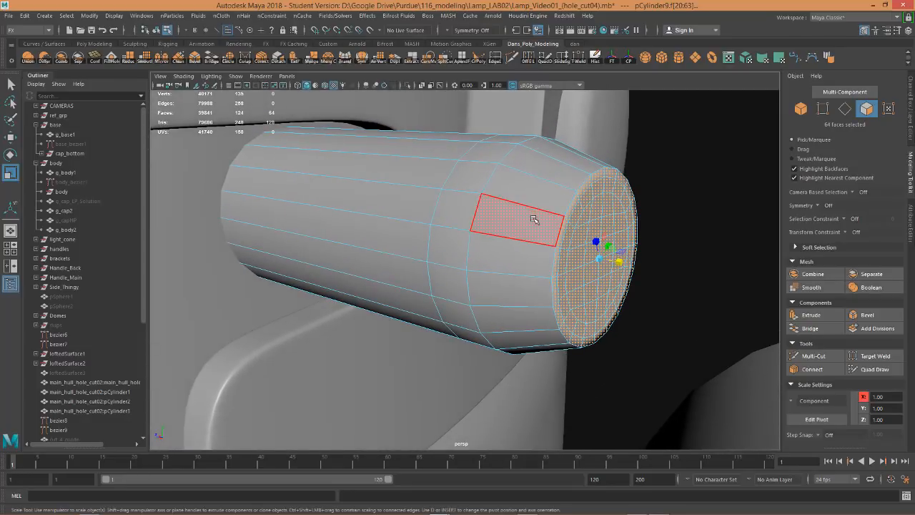
Move the flattened end faces along the peg's axis to Z 4.73, using vertex snapping.
key("w")
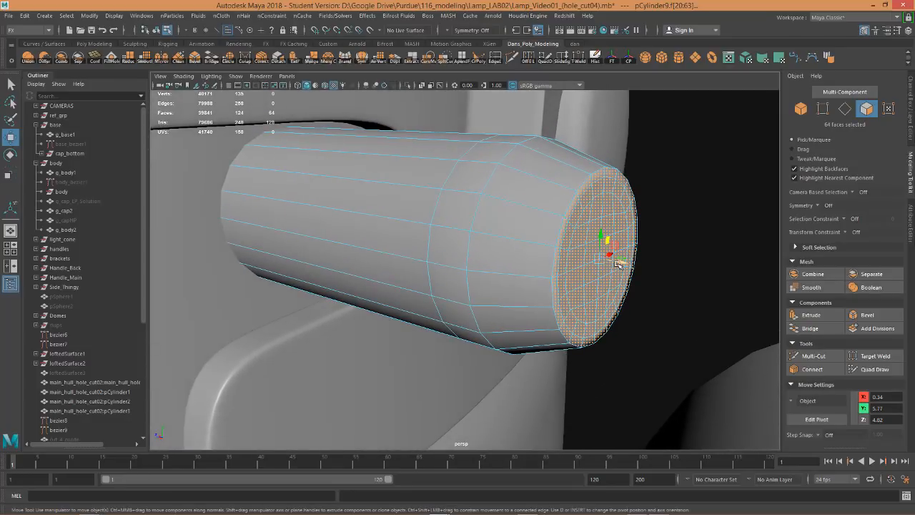
key("v")
left_click_drag(585, 262, 484, 232)
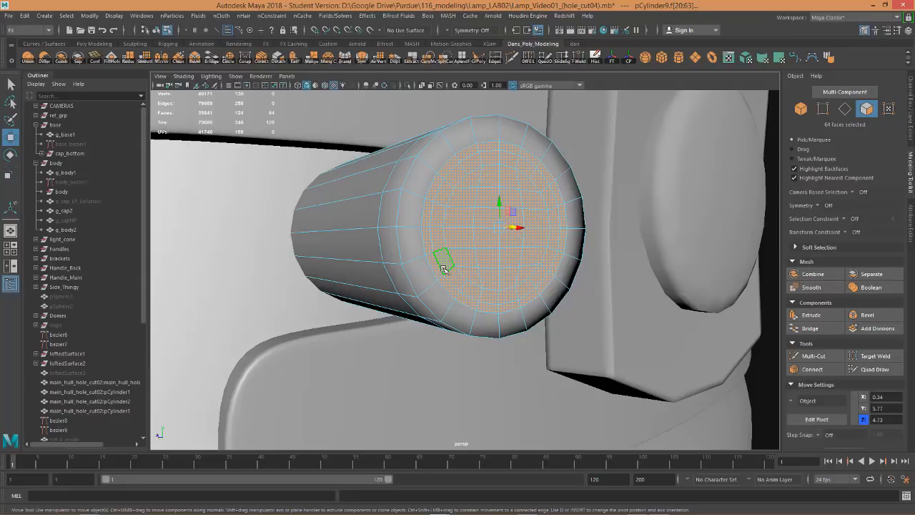
Try deleting the edge loop around the peg's flattened end, and undo the deletion.
right_click_drag(441, 209, 439, 188, "ctrl")
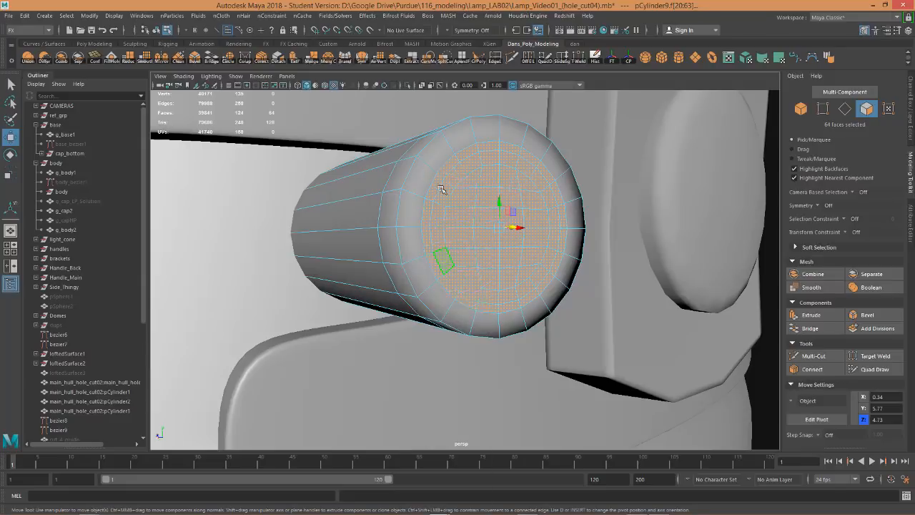
double_click(441, 270)
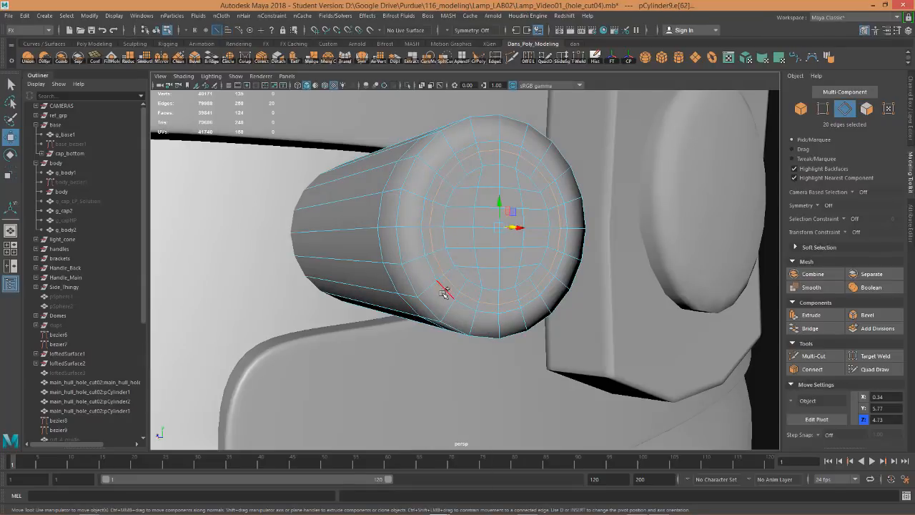
key("Delete")
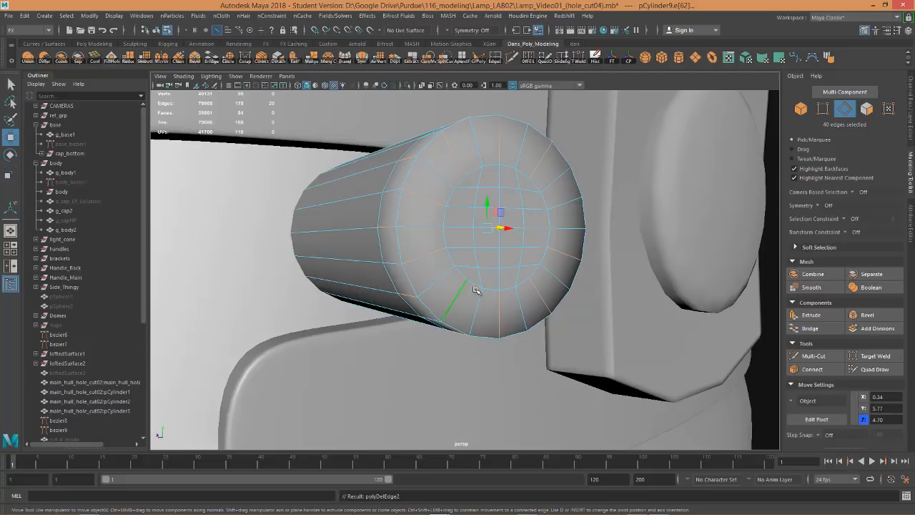
key("ctrl+z")
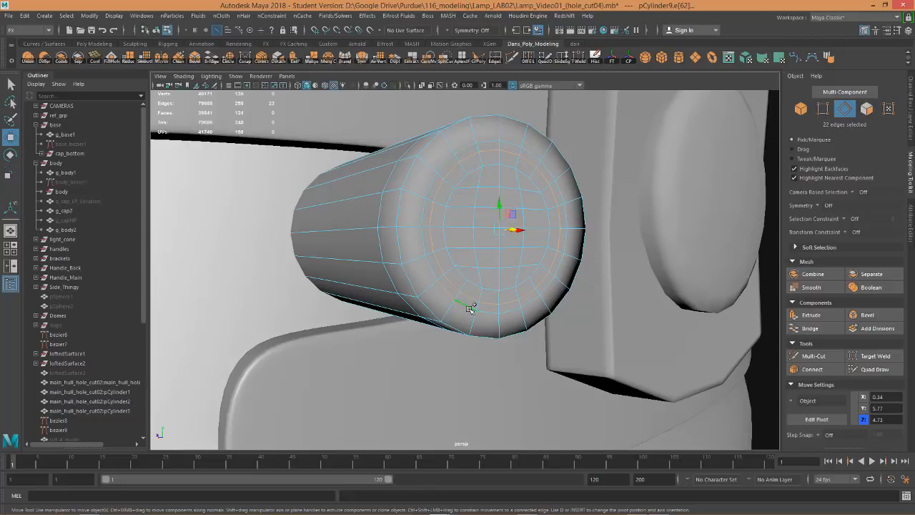
Delete the edge loop around the peg's flattened outer end and scale up the central disc of end faces uniformly.
key("ctrl+Delete")
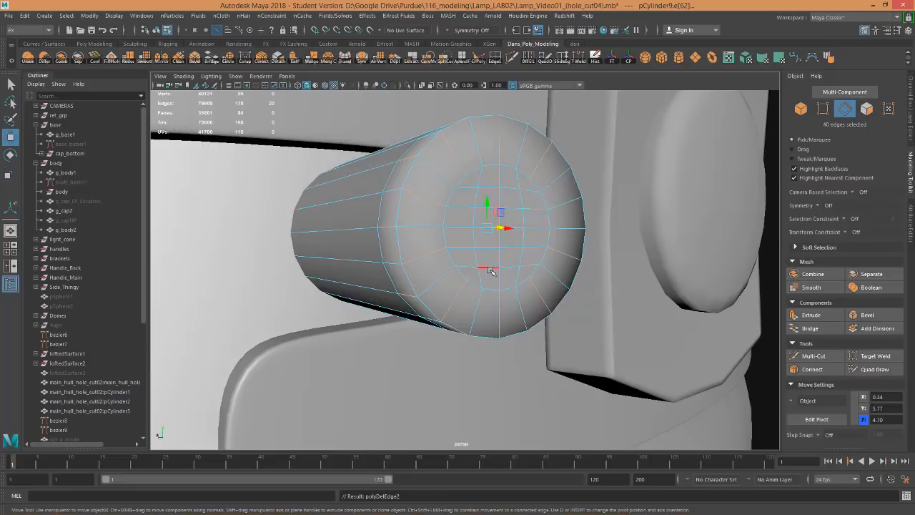
right_click_drag(492, 206, 506, 214)
left_click(509, 216)
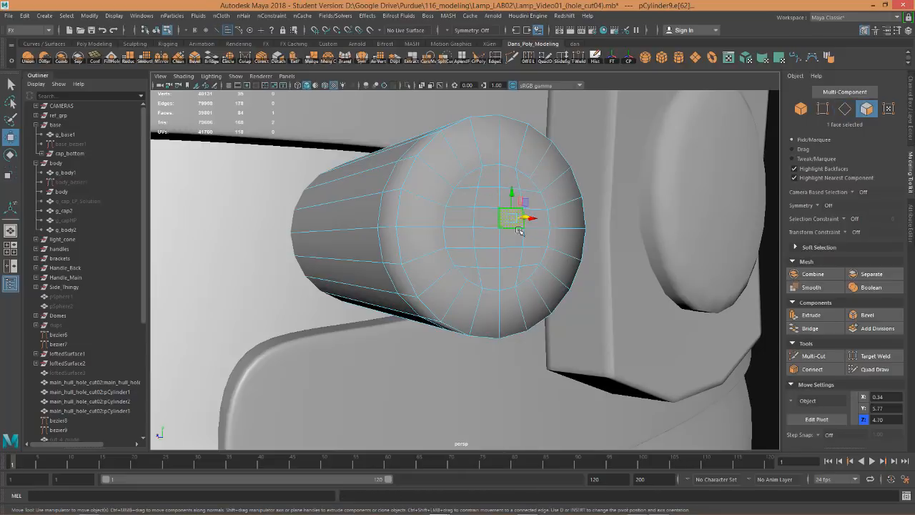
left_click(516, 240, "shift")
left_click(490, 236, "shift")
left_click(486, 219, "shift")
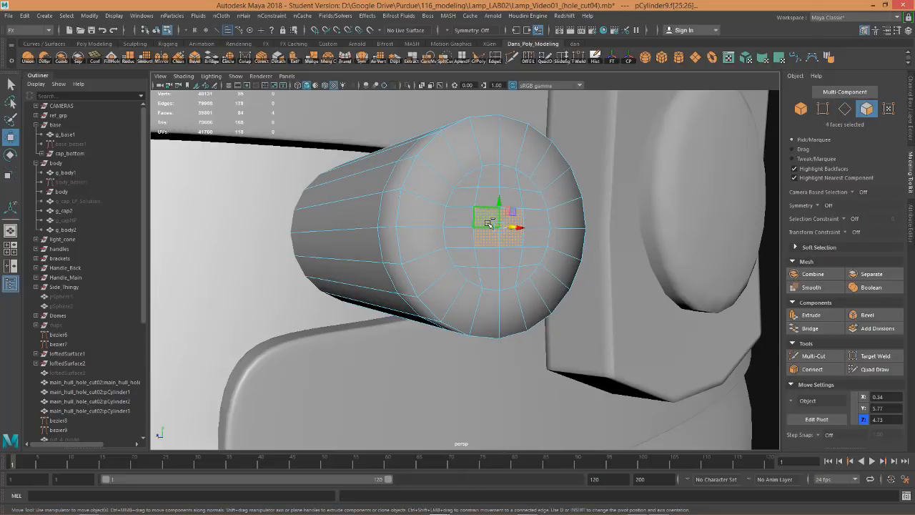
key("shift+period")
key("shift+period")
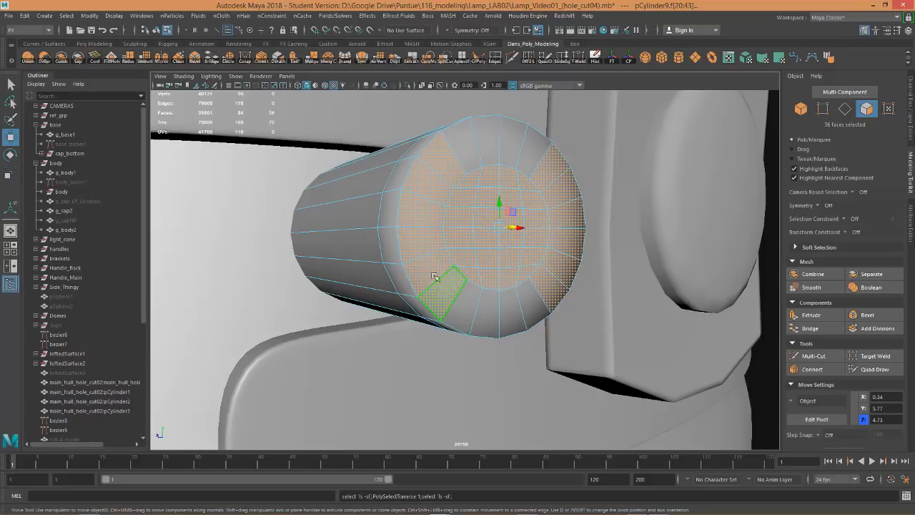
left_click_drag(423, 346, 386, 129, "ctrl")
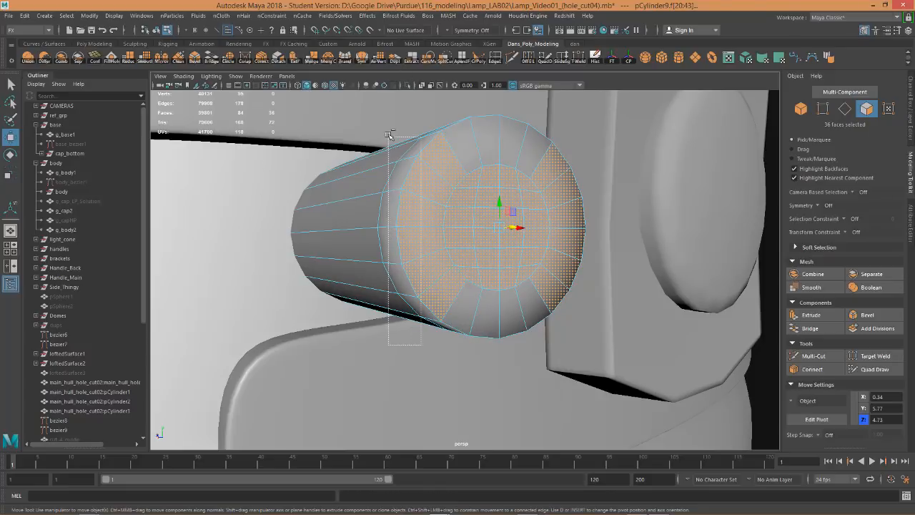
left_click_drag(649, 361, 542, 93, "ctrl")
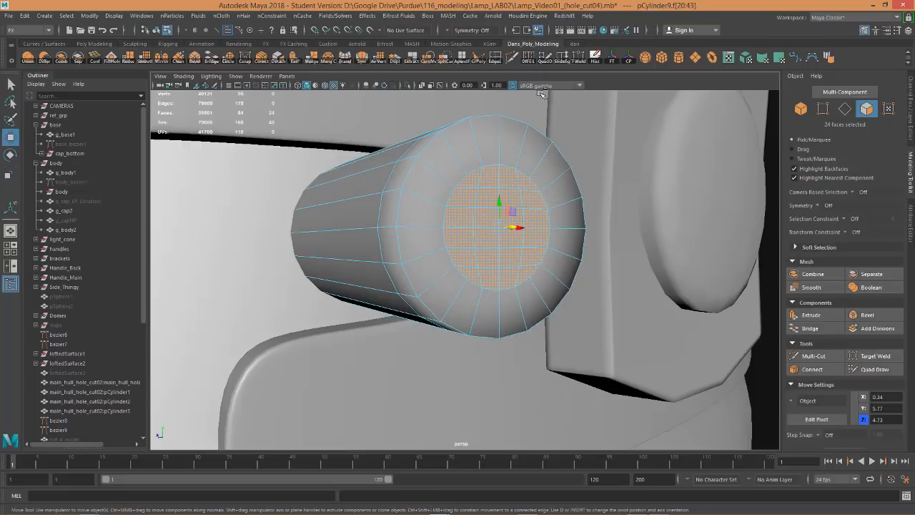
key("r")
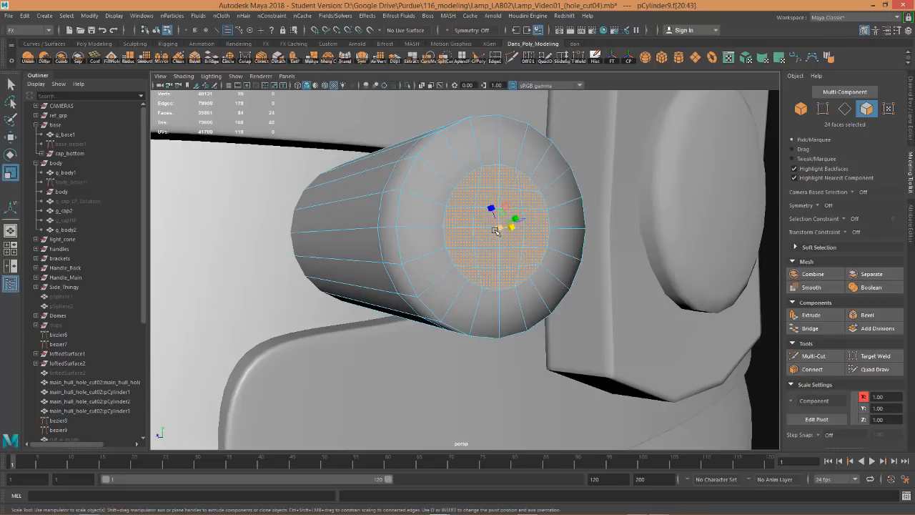
left_click_drag(505, 226, 549, 201)
Examine the peg's open back end and how deep the peg reaches into the lamp body.
left_click_drag(387, 277, 486, 241, "alt")
scroll(429, 262, "down", 5)
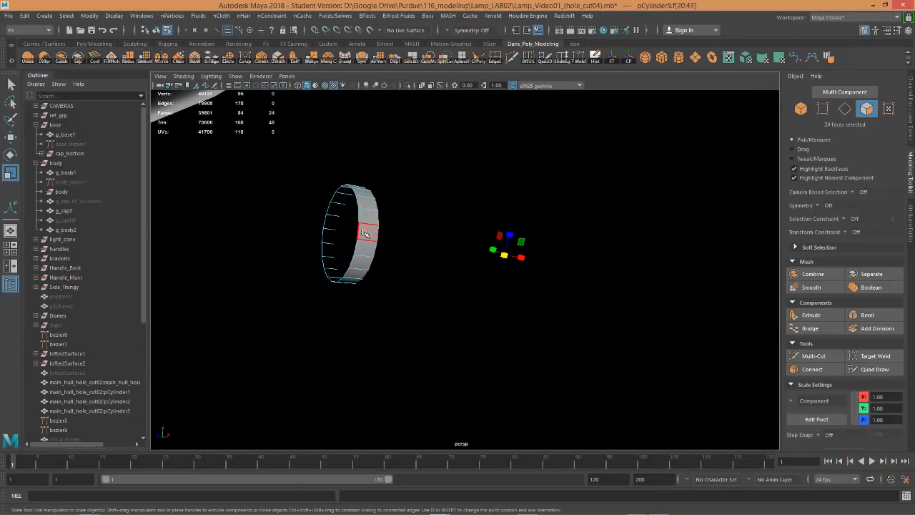
right_click_drag(361, 235, 361, 176)
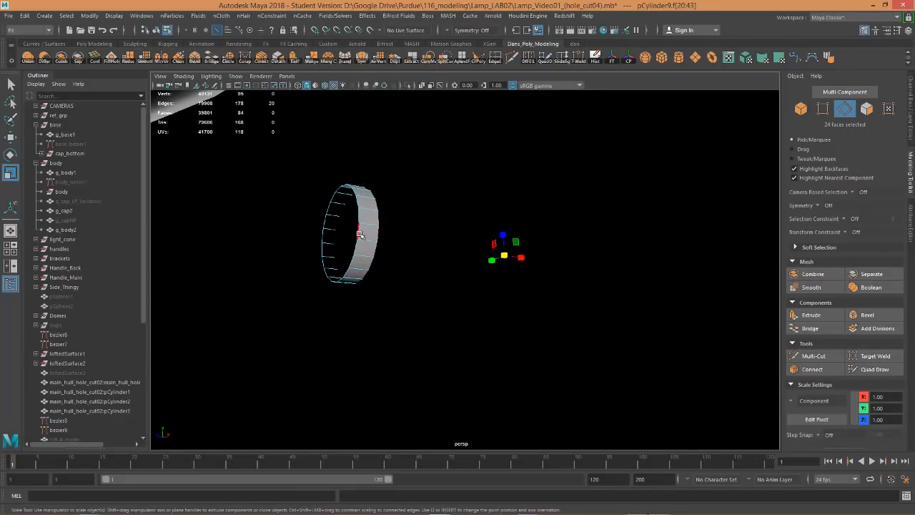
left_click_drag(377, 250, 333, 253, "alt")
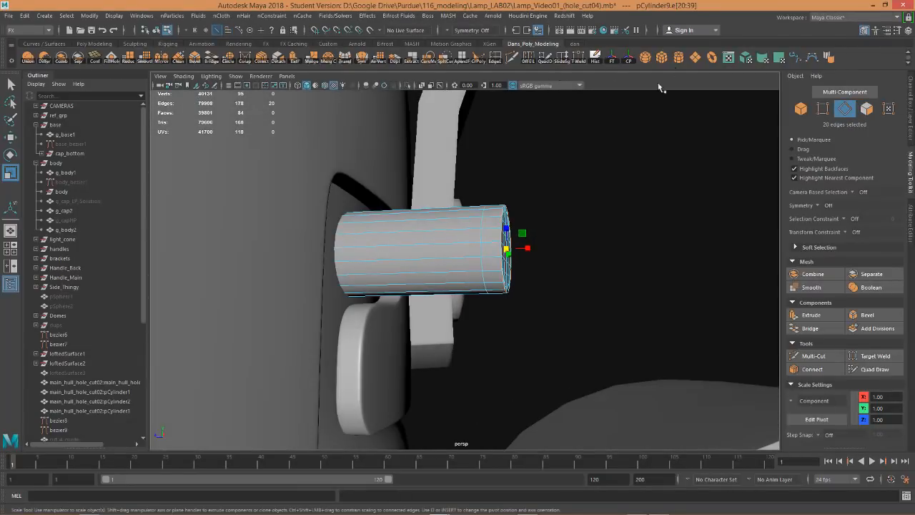
right_click_drag(431, 236, 472, 227)
key("w")
left_click_drag(461, 251, 464, 225, "alt")
right_click_drag(463, 224, 368, 244, "alt")
left_click_drag(304, 246, 721, 243, "alt")
mouse_move(301, 244)
middle_mouse_down("alt")
mouse_move(683, 266)
mouse_move(268, 267)
middle_mouse_up("alt")
middle_click_drag(512, 304, 382, 315, "alt")
right_click_drag(382, 311, 447, 291, "alt")
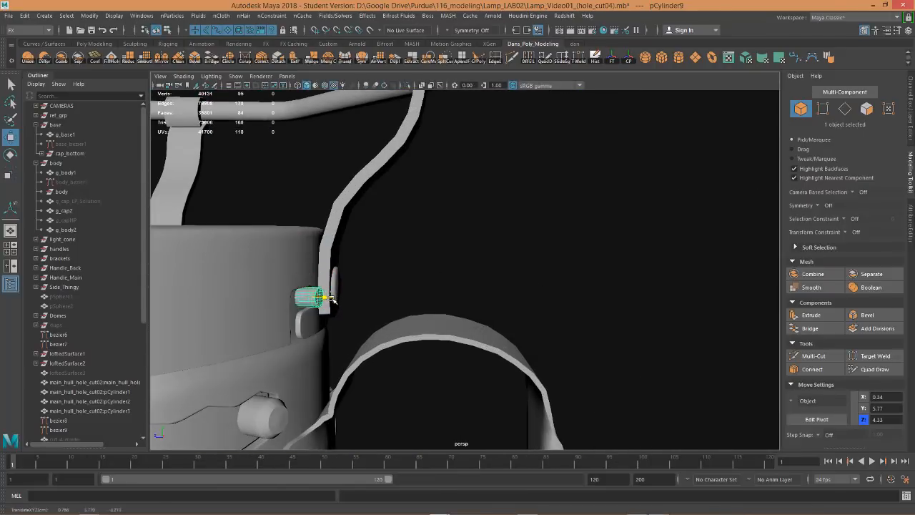
left_click_drag(486, 286, 519, 293, "alt")
left_click_drag(420, 306, 440, 306, "alt")
Set the transform constraint to Edge Slide and select the border edge loop at the peg's open back end.
right_click_drag(435, 202, 436, 174)
double_click(430, 301)
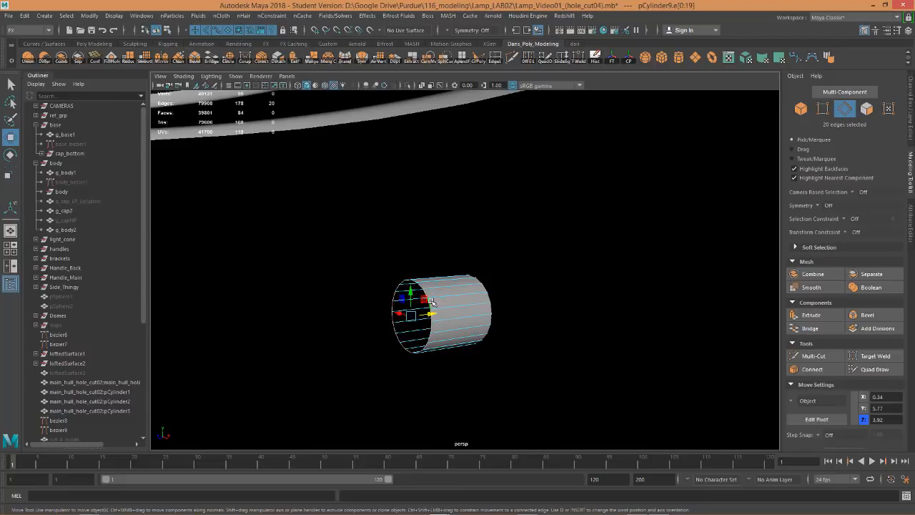
left_click_drag(544, 232, 545, 234, "alt")
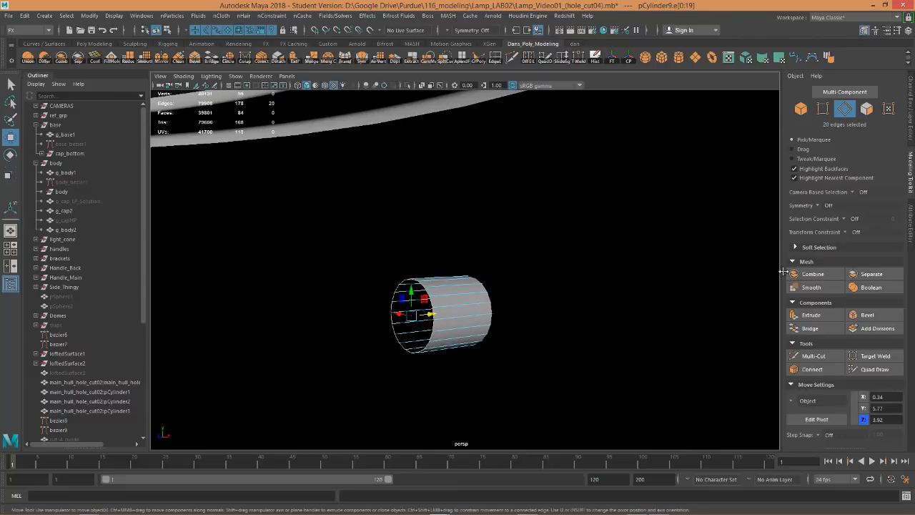
left_click(848, 233)
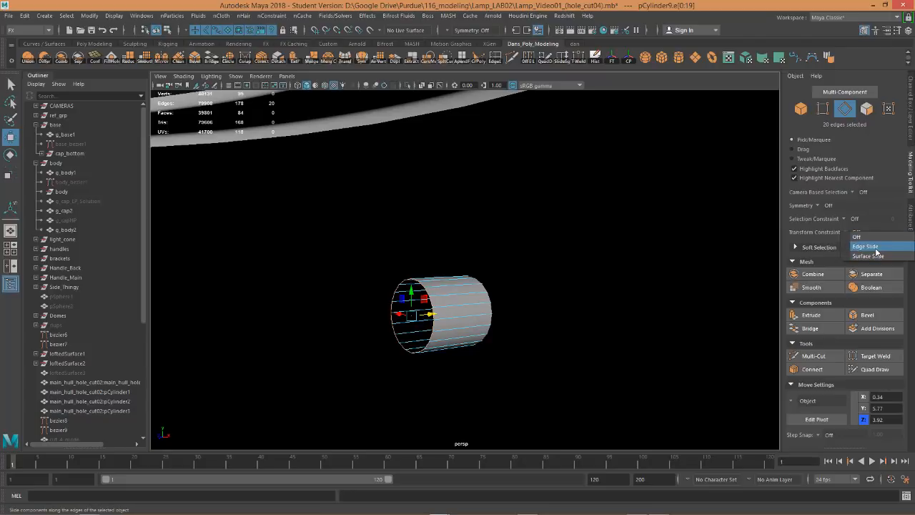
left_click(865, 246)
left_click(175, 296)
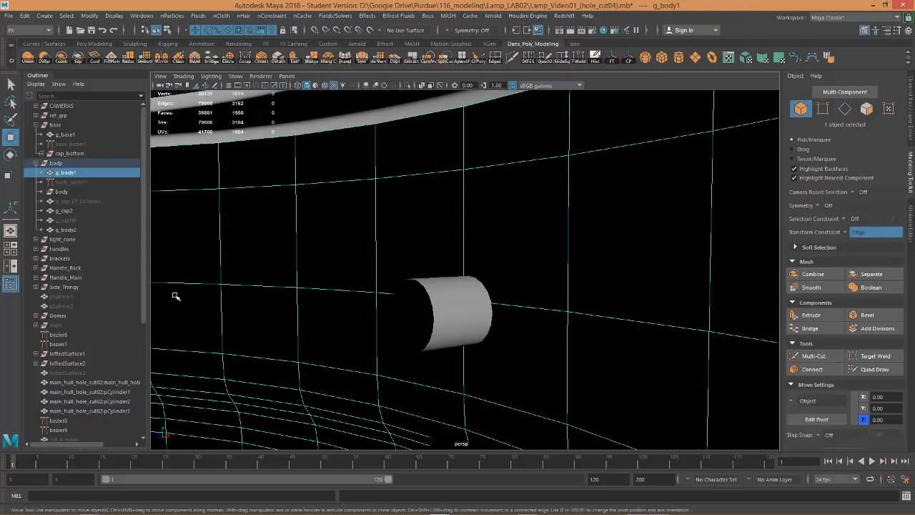
left_click(462, 301)
right_click_drag(425, 309, 433, 174)
double_click(430, 306)
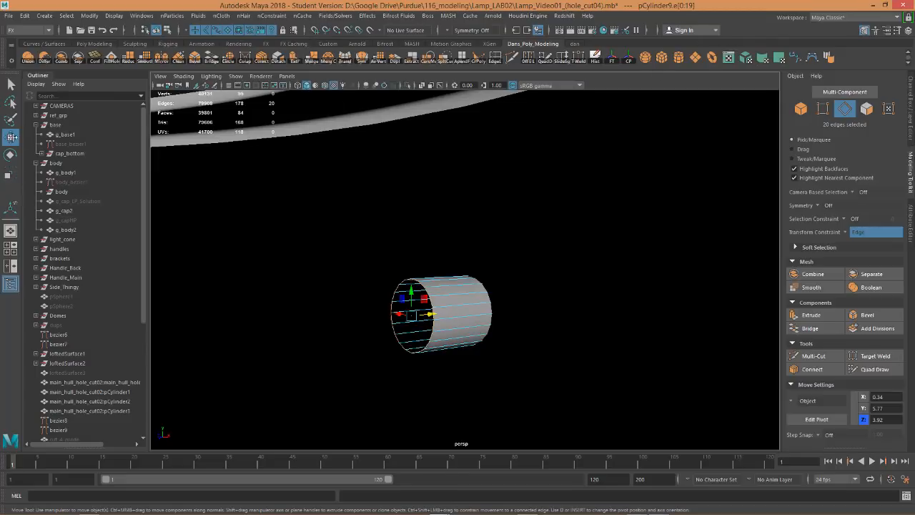
Check the Move tool's settings and slide the peg's back edge loop along the peg to Z 4.18.
double_click(12, 136)
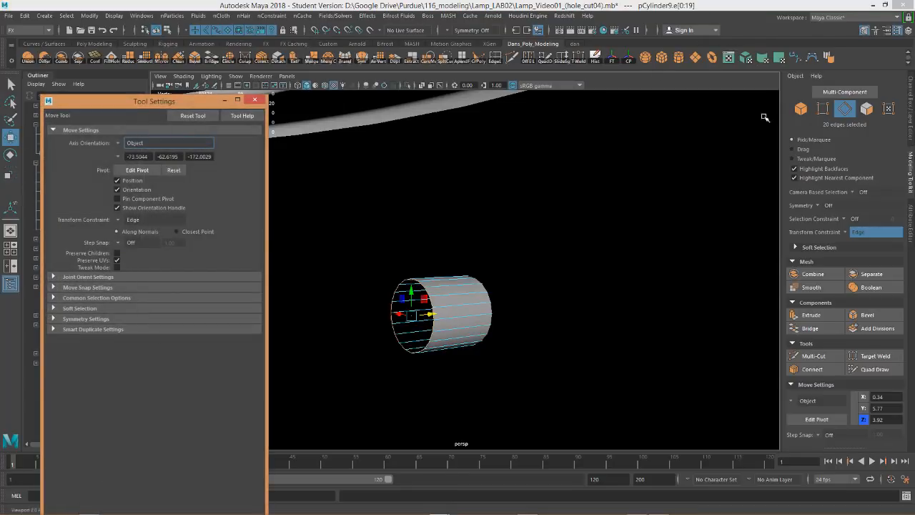
left_click_drag(472, 333, 376, 314, "alt")
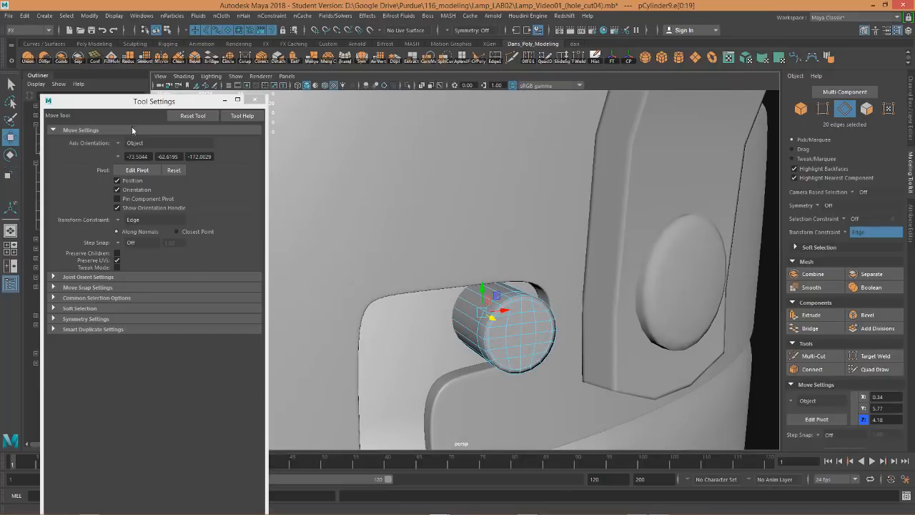
left_click(255, 100)
left_click_drag(458, 274, 504, 293, "alt")
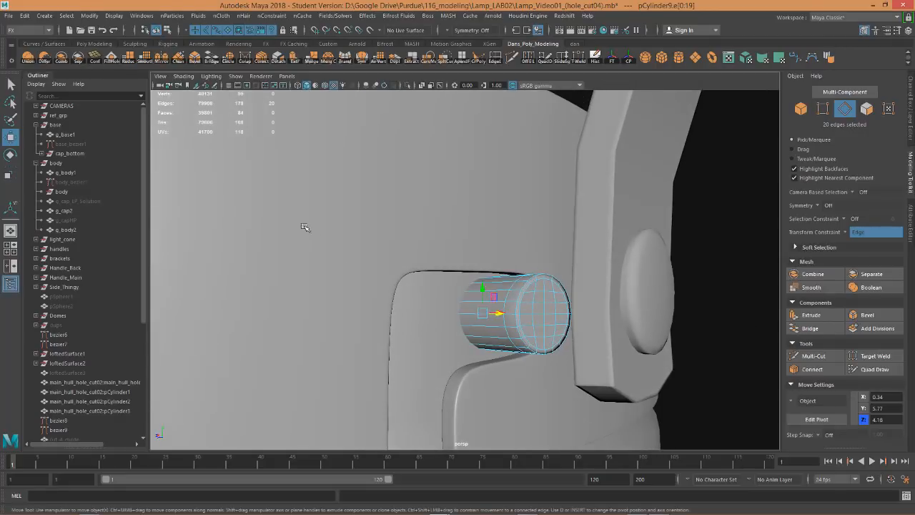
left_click_drag(305, 226, 325, 223, "alt")
Check the peg's UV layout in the UV Editor, then return to object mode and frame the peg.
left_click(745, 57)
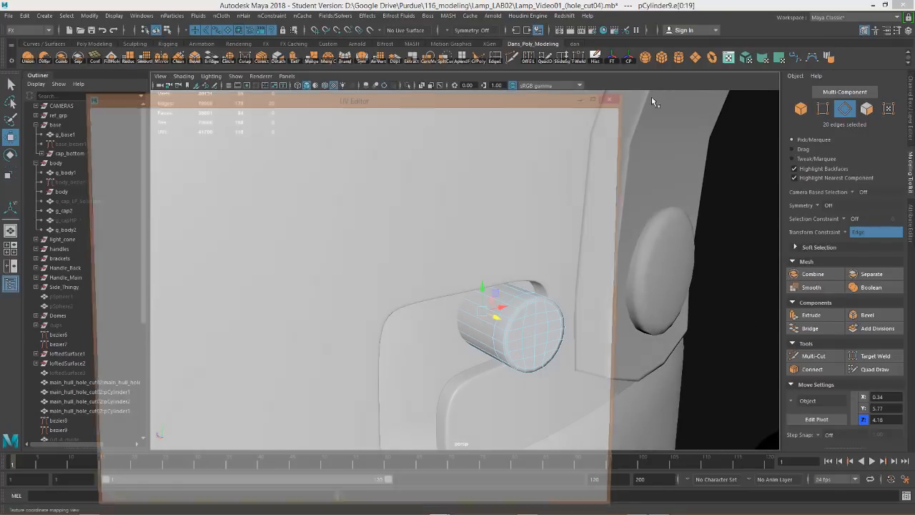
middle_click_drag(436, 379, 432, 284, "alt")
scroll(429, 282, "up", 5)
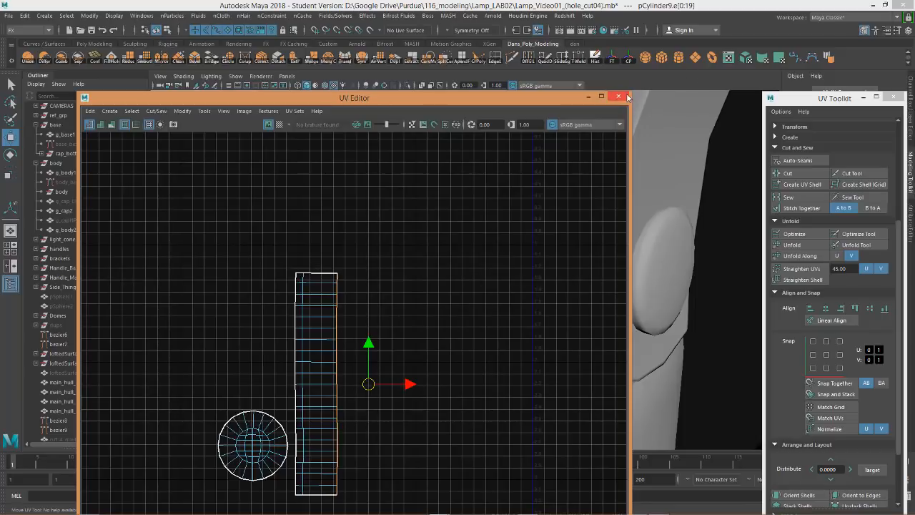
left_click(627, 97)
right_click(535, 326)
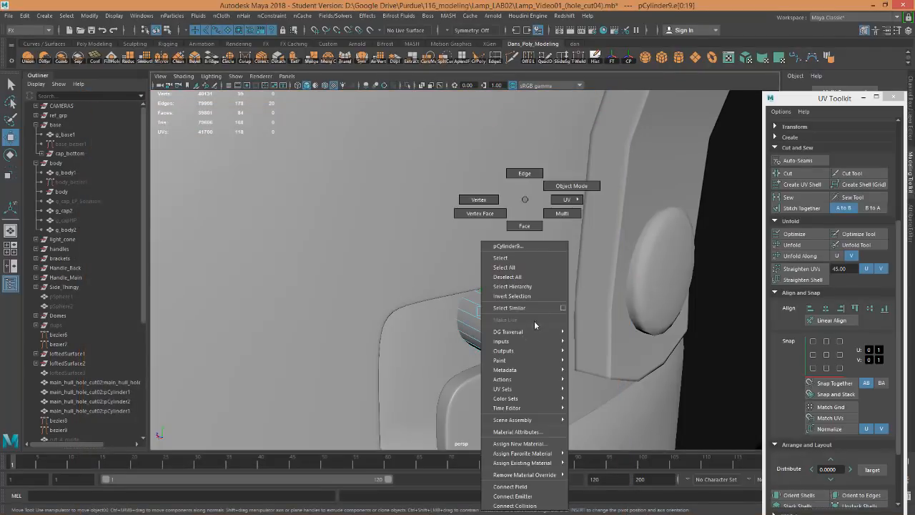
right_click_drag(513, 200, 560, 187)
key("f")
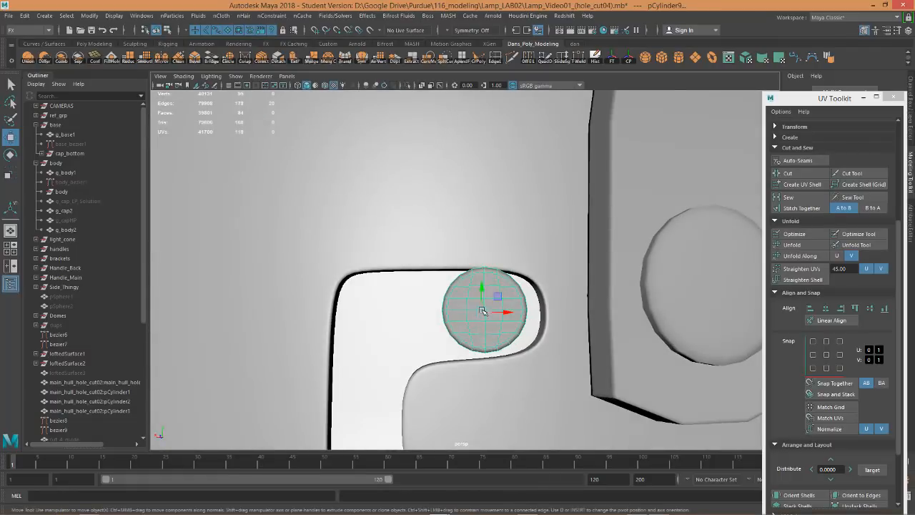
Compare the lamp model's body, cap slot and rivets with the reference photo, from the cap down to the base.
right_click_drag(483, 311, 327, 272, "alt")
left_click_drag(328, 272, 327, 294, "alt")
middle_click_drag(405, 271, 549, 253, "alt")
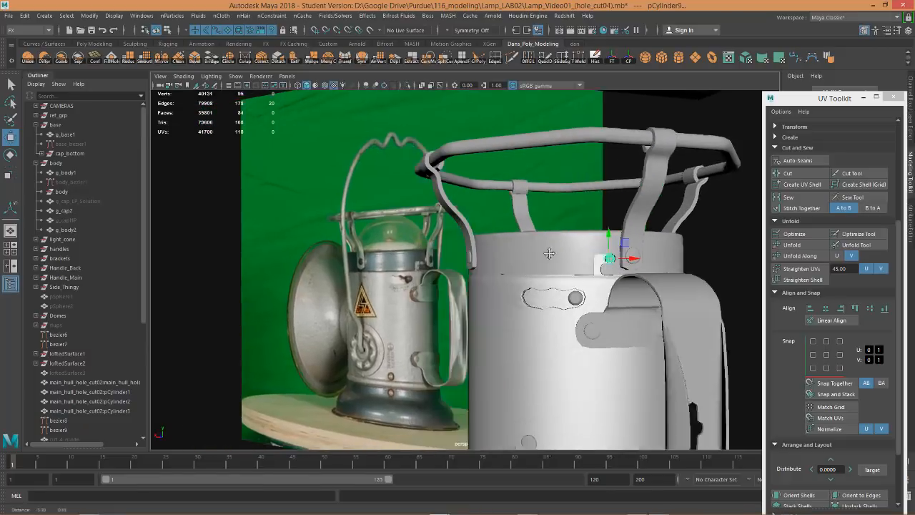
left_click_drag(550, 253, 492, 286, "alt")
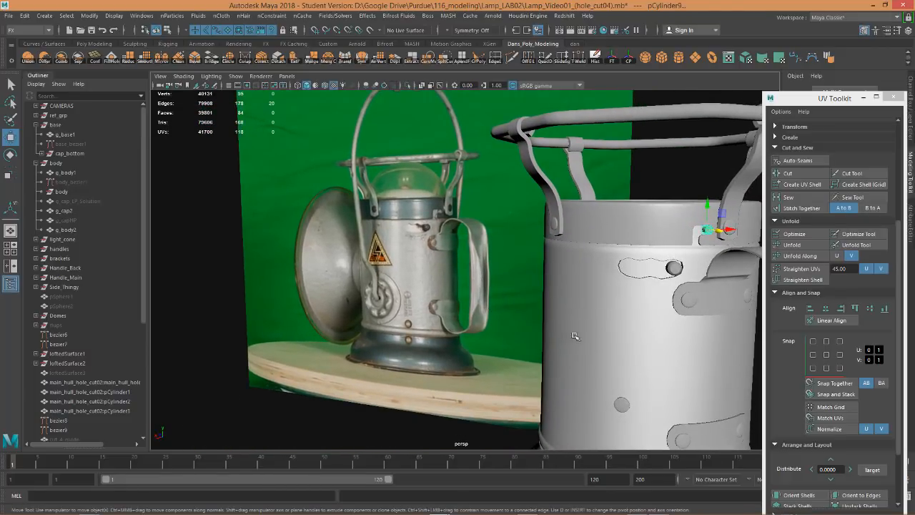
middle_click_drag(575, 335, 440, 273, "alt")
scroll(440, 273, "down", 3)
scroll(441, 273, "up", 3)
scroll(442, 277, "up", 1)
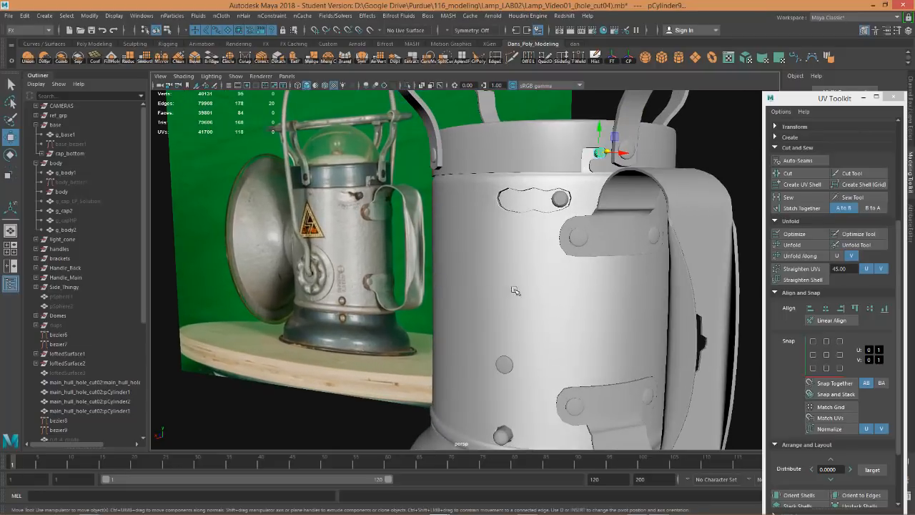
left_click_drag(513, 291, 515, 316, "alt")
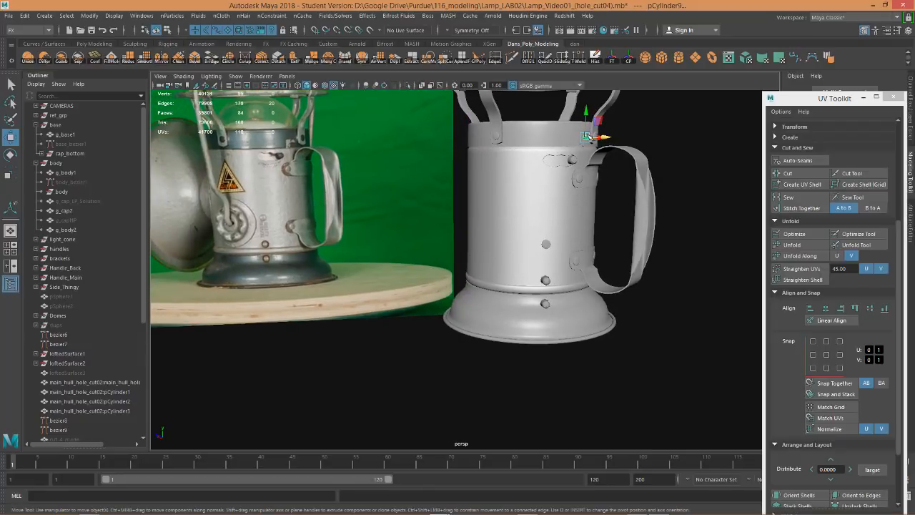
scroll(586, 136, "up", 6)
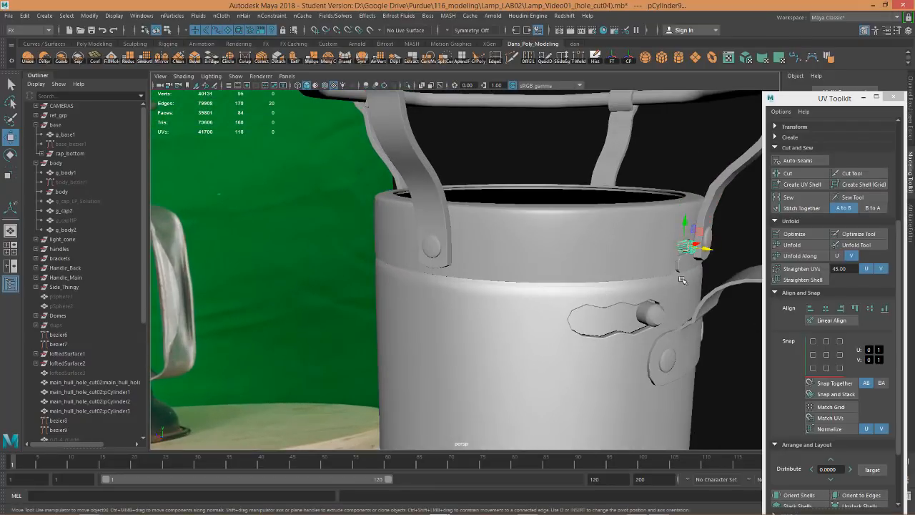
left_click_drag(587, 300, 467, 408, "alt")
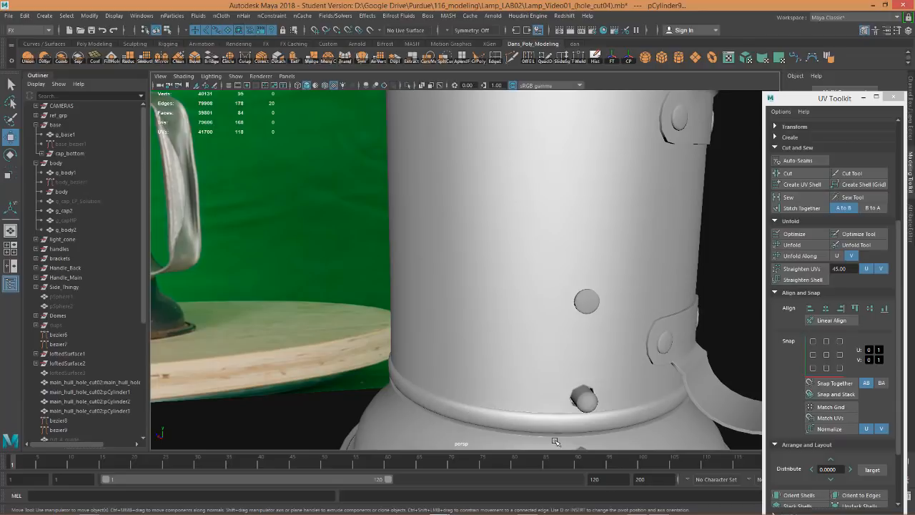
left_click_drag(555, 441, 514, 275, "alt")
Close the UV Toolkit, show the ref_front_back_layer1 reference layer and hide base_layer1.
left_click(483, 335)
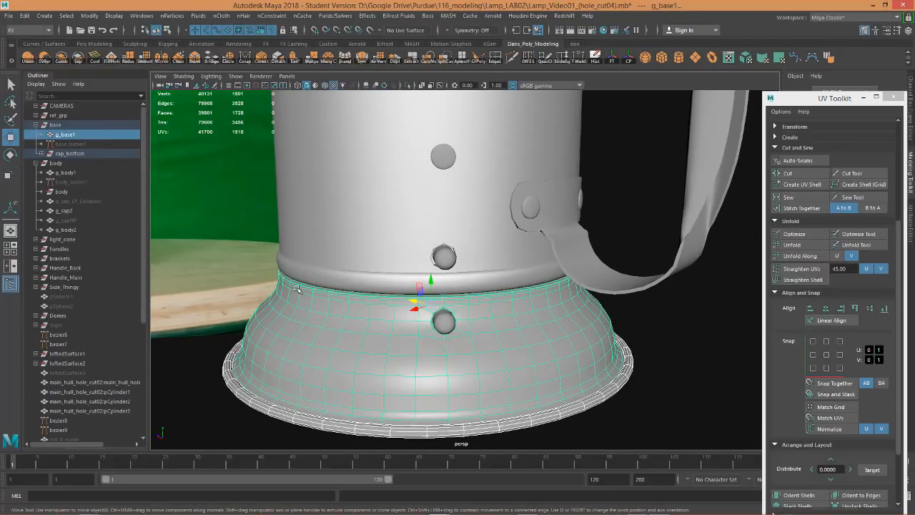
scroll(640, 307, "down", 5)
left_click(893, 97)
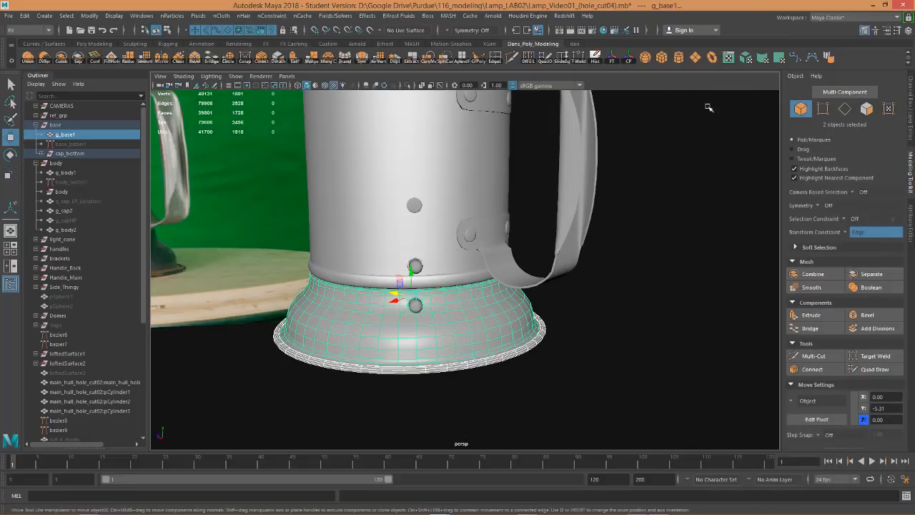
left_click(909, 31)
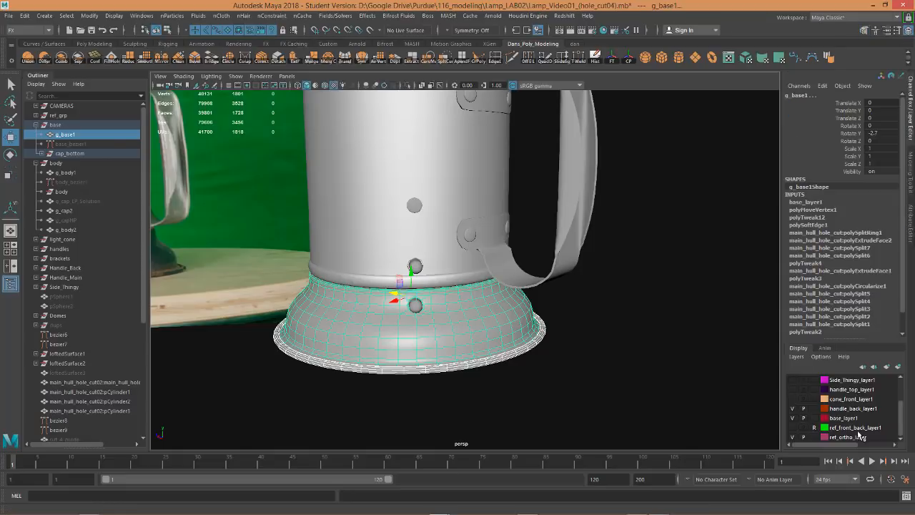
left_click(791, 428)
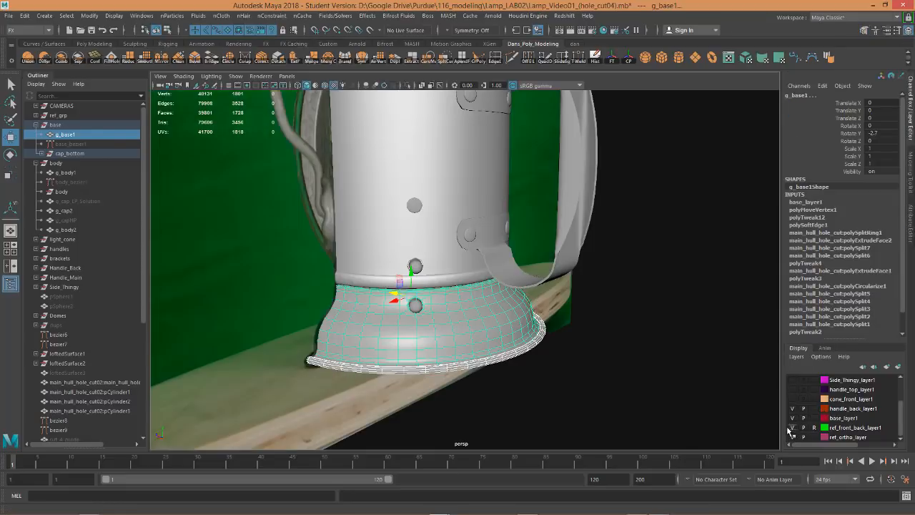
scroll(475, 279, "down", 5)
left_click_drag(440, 262, 408, 279, "alt")
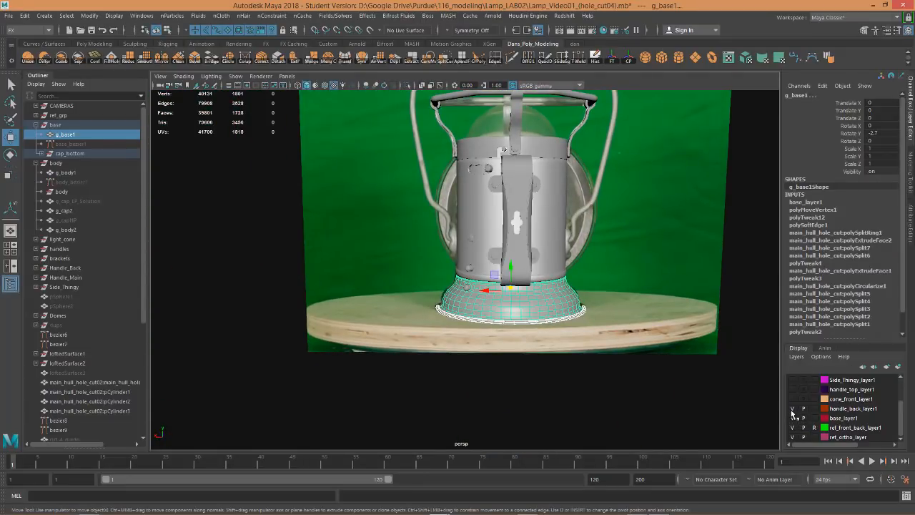
left_click(791, 417)
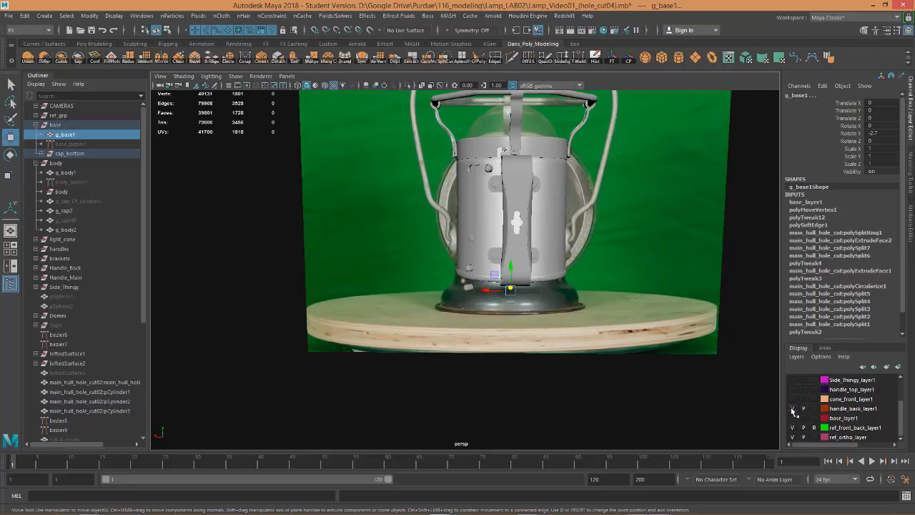
Hide handle_back_layer1 and compare the body's lower pegs with the rivets on the base in the front reference photo.
left_click(792, 409)
scroll(608, 335, "up", 5)
right_click_drag(611, 336, 684, 370, "alt")
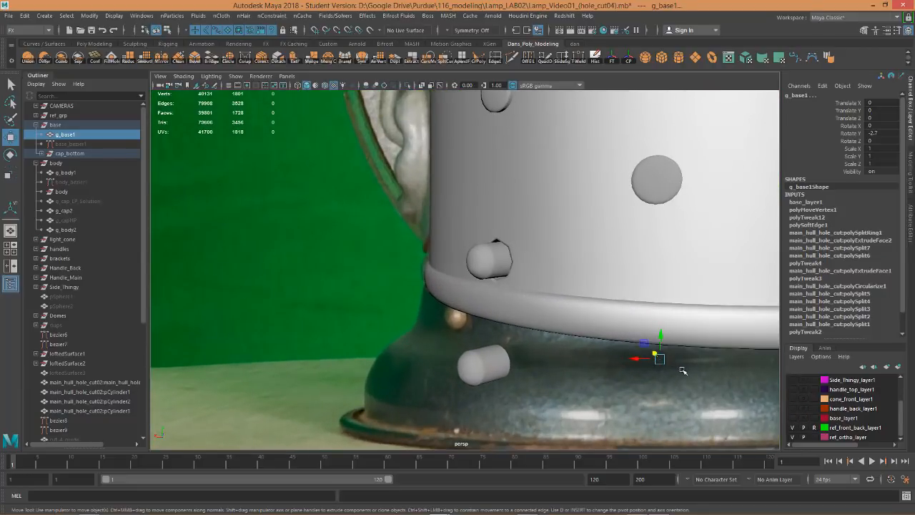
middle_click_drag(685, 370, 427, 287, "alt")
middle_click_drag(558, 329, 326, 186, "alt")
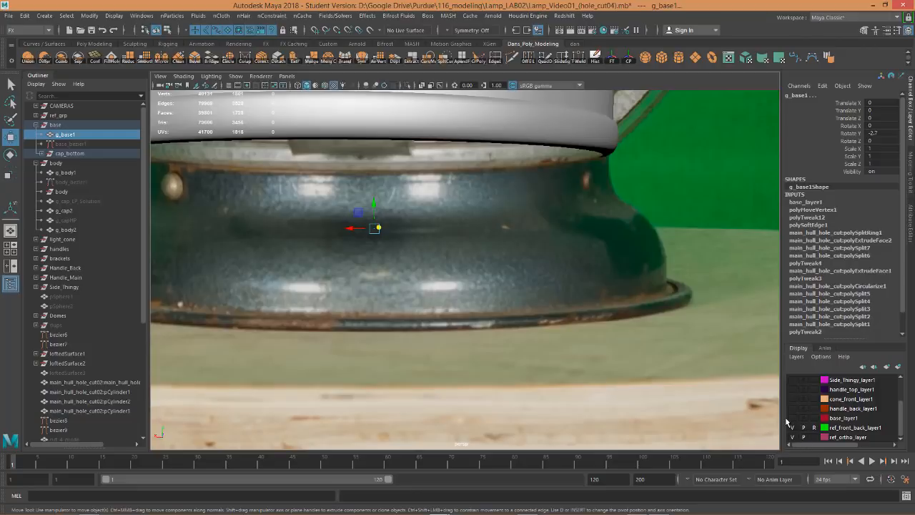
right_click_drag(411, 272, 336, 243, "alt")
left_click_drag(447, 308, 479, 296, "alt")
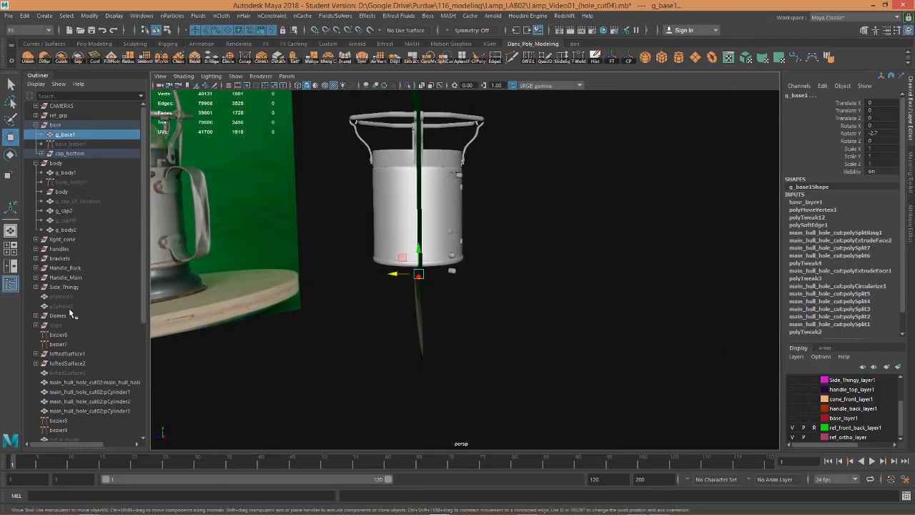
Expand the reference groups under ref_grp and unhide the ref_side_top_bottom image plane.
left_click(36, 115)
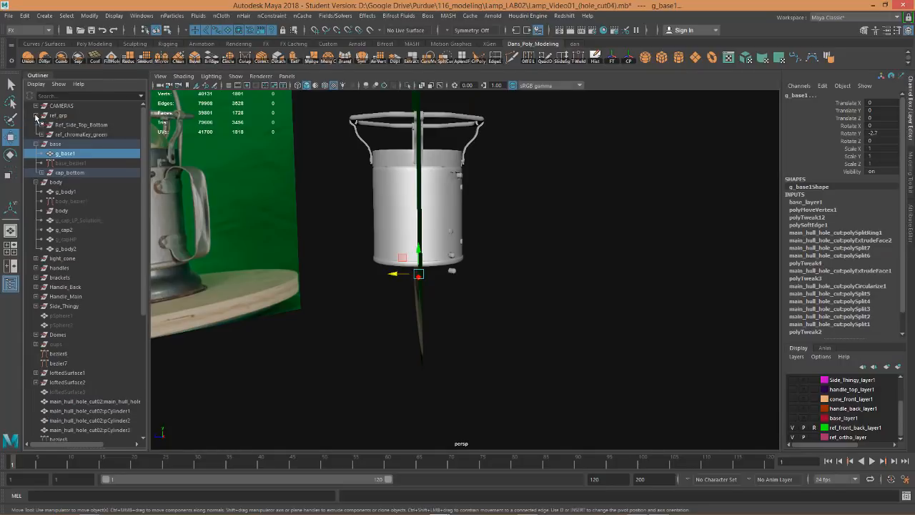
left_click(41, 135)
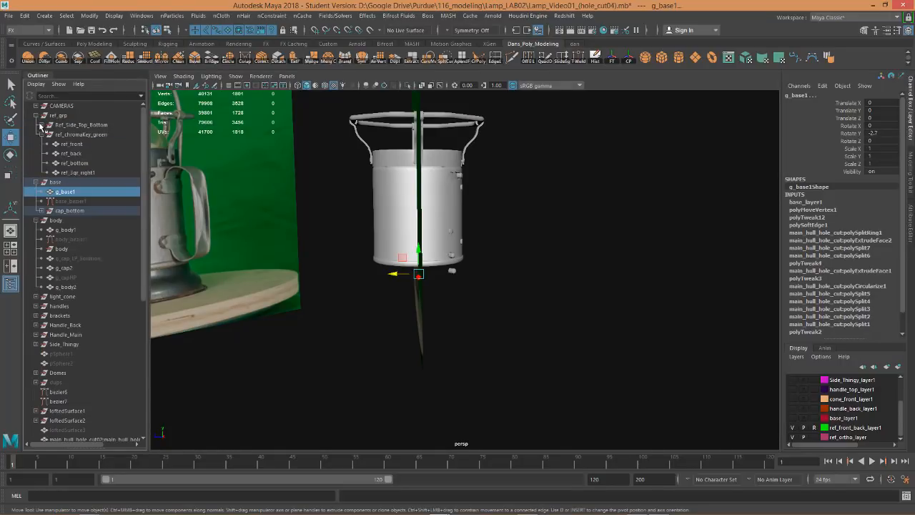
left_click(41, 125)
left_click(83, 135)
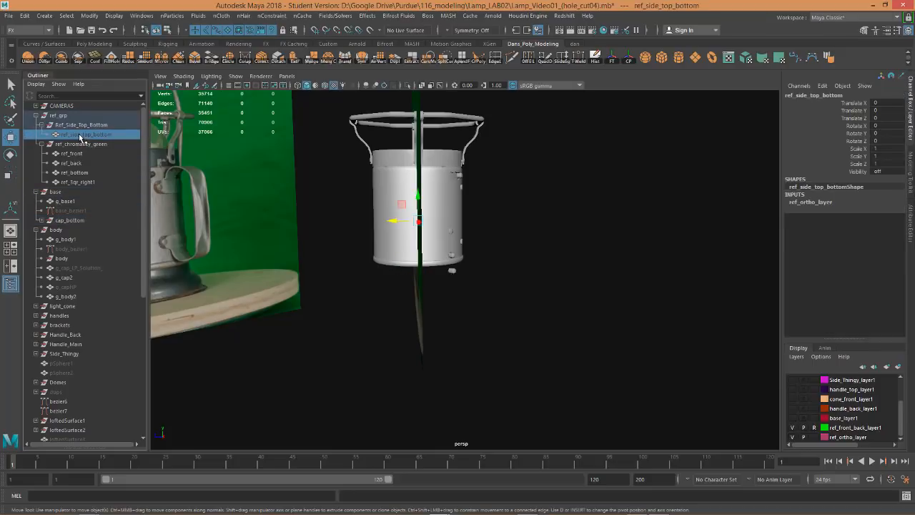
key("shift+h")
Examine the rivet positions on the lamp's base in the side reference photo and compare them with the model's rivets.
left_click_drag(489, 286, 252, 297, "alt")
scroll(485, 278, "up", 6)
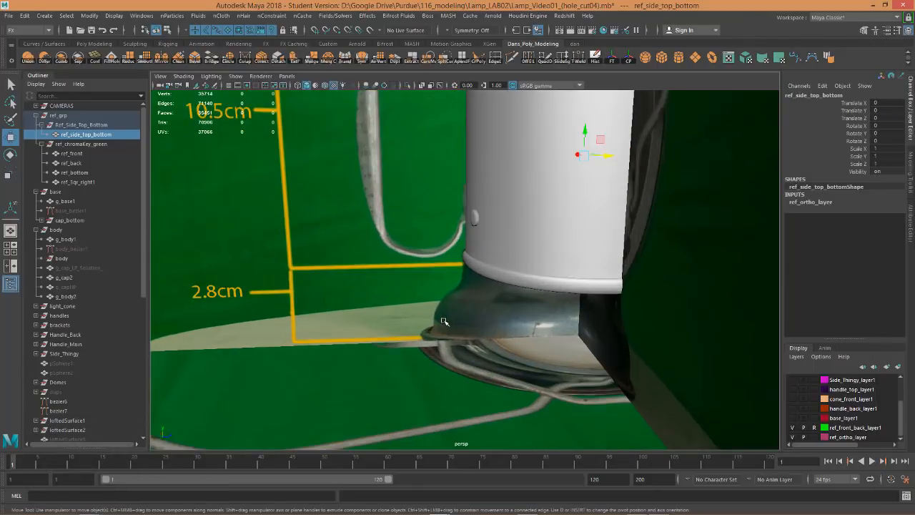
scroll(443, 322, "up", 1)
left_click_drag(508, 353, 420, 292, "alt")
middle_click_drag(296, 276, 482, 273, "alt")
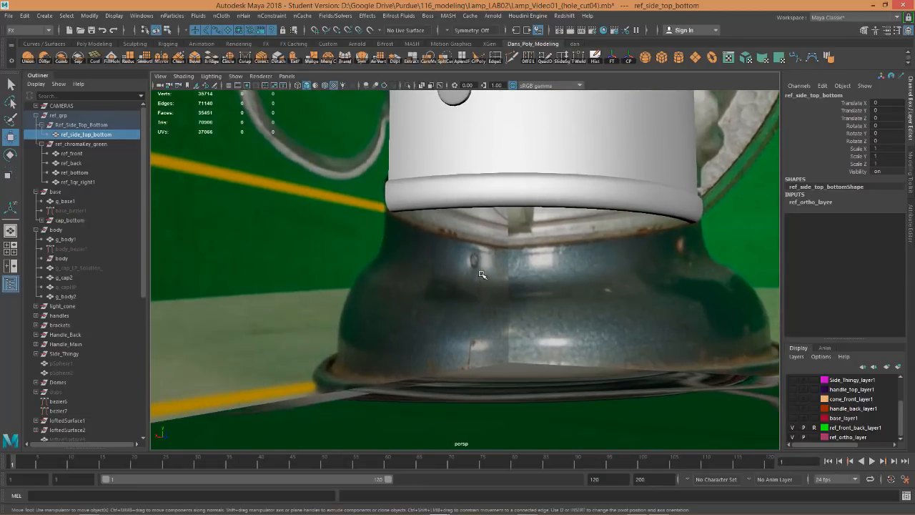
scroll(482, 262, "up", 7)
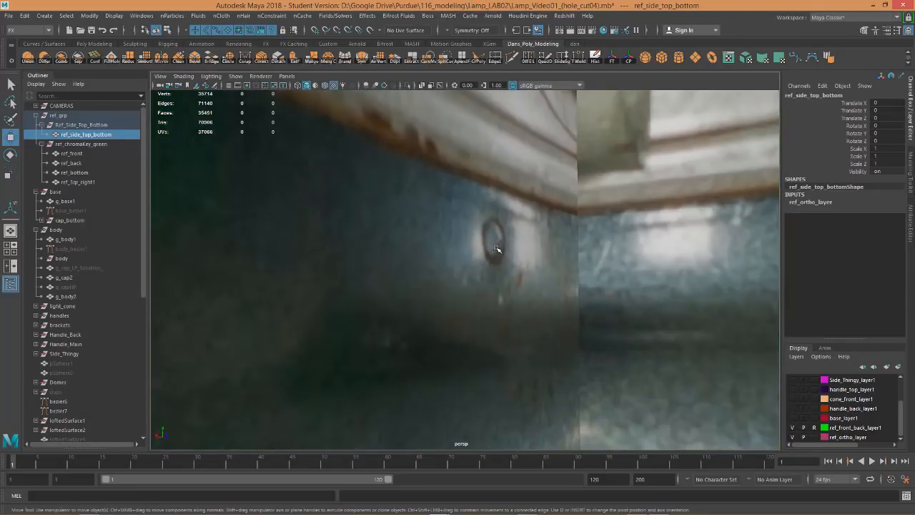
scroll(497, 248, "down", 7)
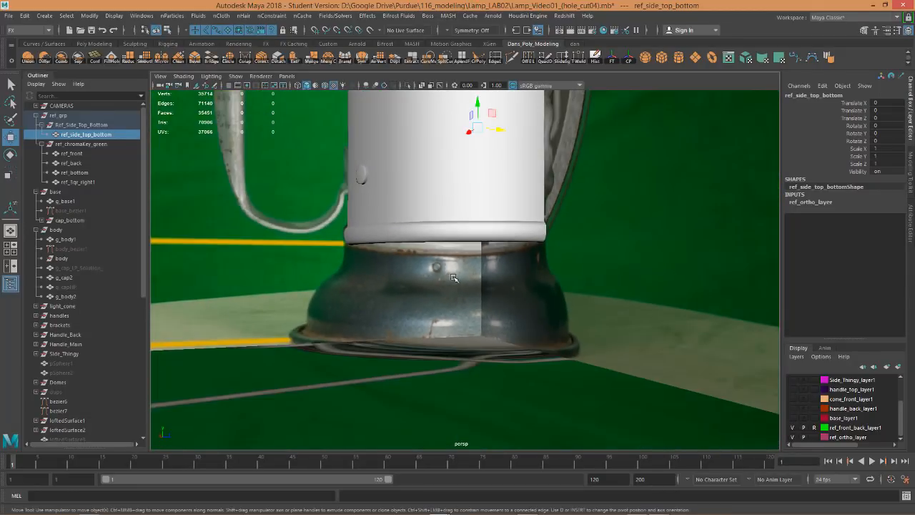
left_click_drag(453, 278, 577, 303, "alt")
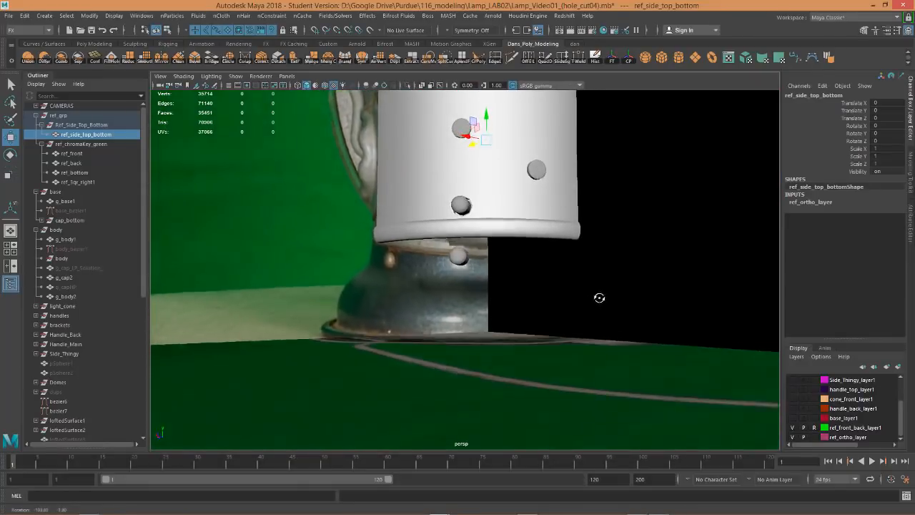
left_click_drag(599, 298, 473, 367, "alt")
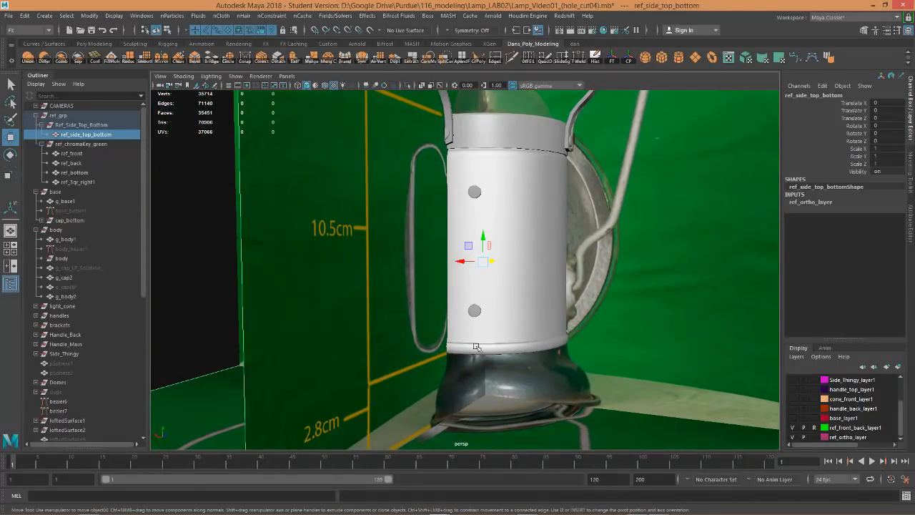
left_click_drag(518, 268, 461, 233, "alt")
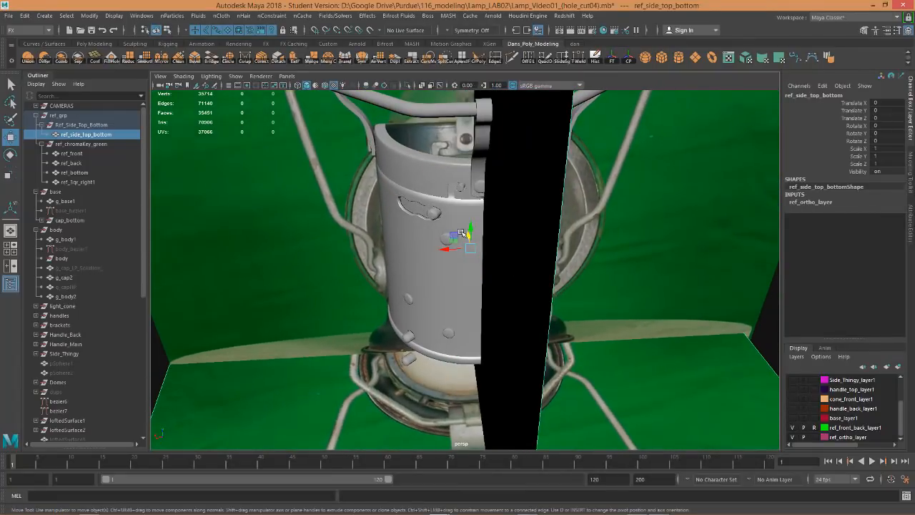
Duplicate the small rivet on the cap's connector and move the copy to the lower body at X -4.581, Y -8.09, Z -1.273.
left_click(459, 187)
left_click_drag(459, 188, 491, 245, "alt")
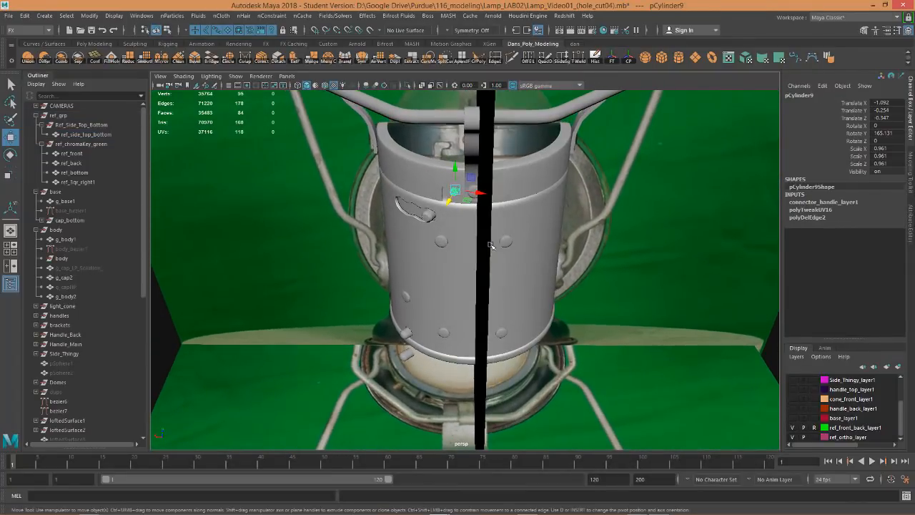
key("ctrl+d")
middle_click_drag(494, 208, 576, 218)
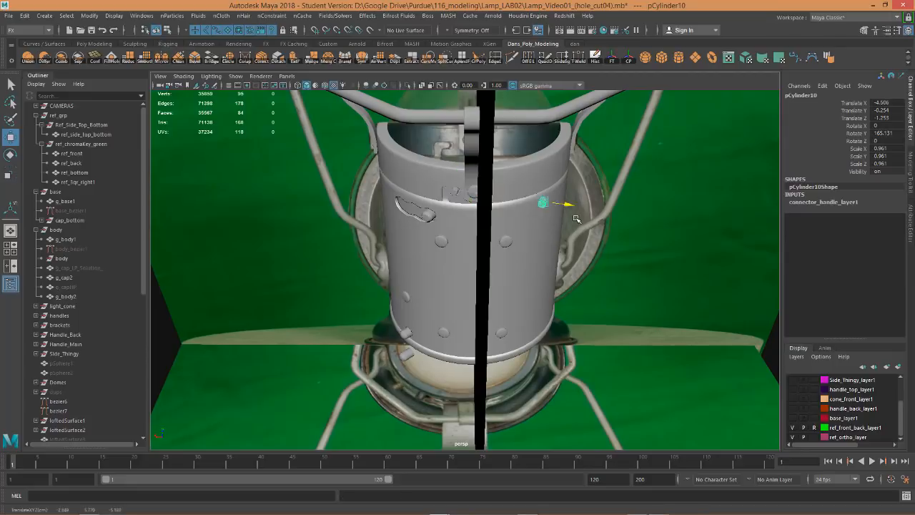
left_click_drag(577, 221, 500, 327, "alt")
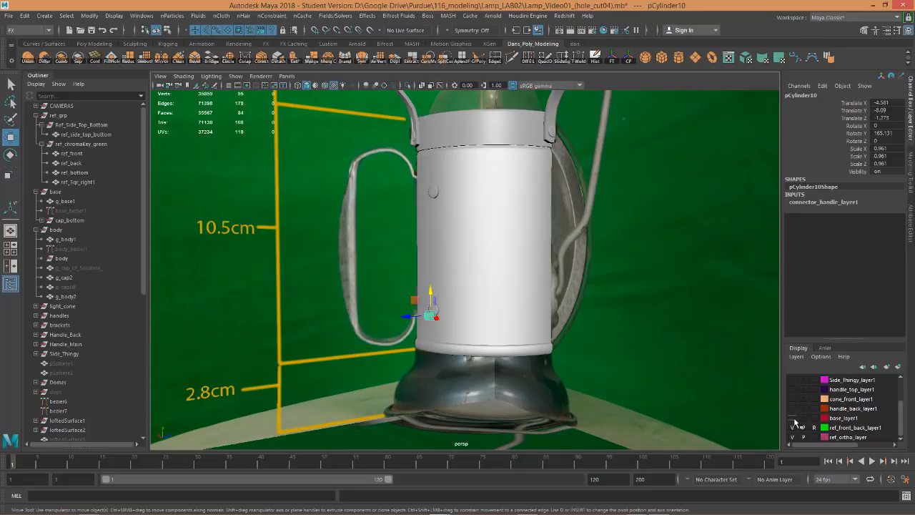
Show base_layer1 and rotate the rivet copy around the vertical axis to Rotate Y 249.832.
left_click(793, 417)
left_click_drag(489, 381, 475, 350, "alt")
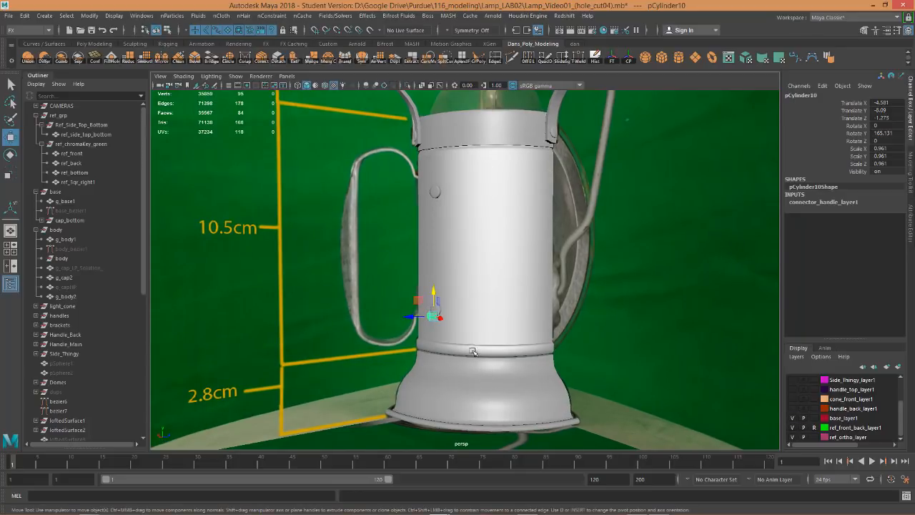
key("e")
left_click_drag(432, 319, 445, 322)
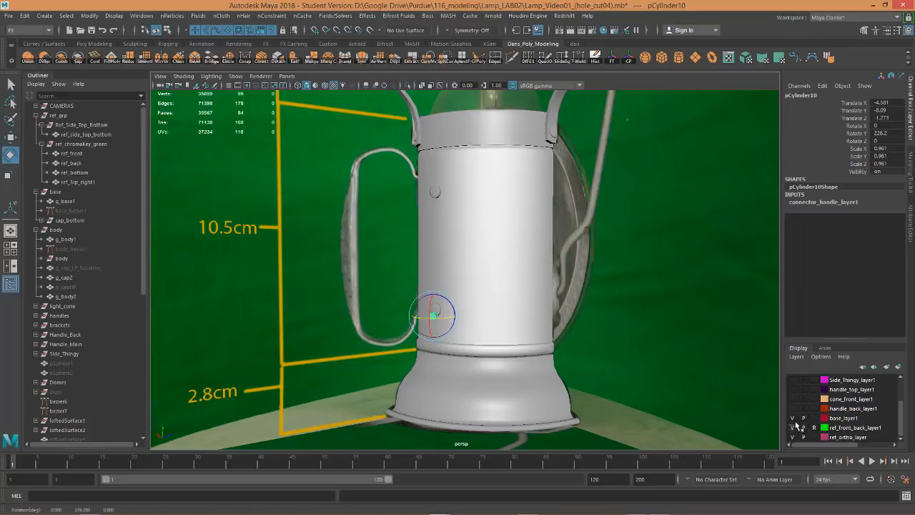
left_click(792, 418)
mouse_move(536, 384)
left_mouse_down("alt")
mouse_move(495, 377)
mouse_move(537, 372)
mouse_move(559, 358)
mouse_move(533, 372)
left_mouse_up("alt")
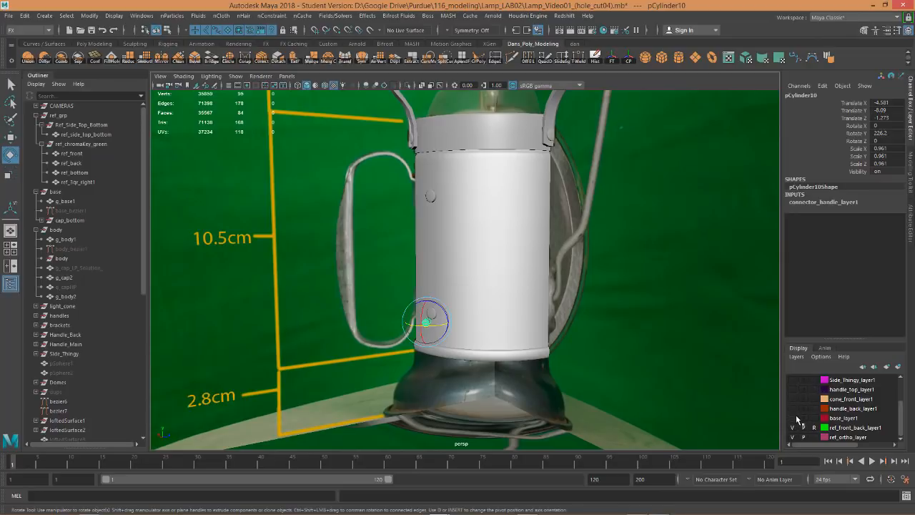
left_click(792, 418)
left_click_drag(436, 326, 447, 326)
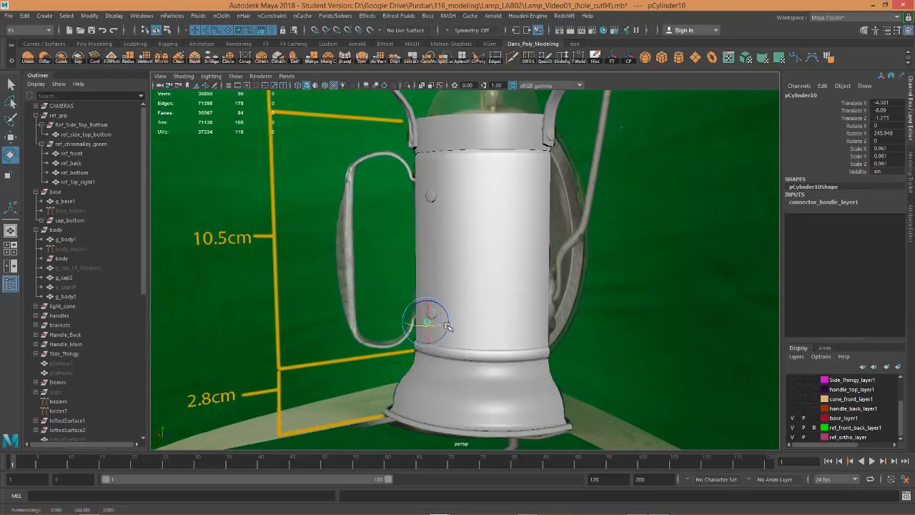
Move the rivet copy onto the upper part of the base at X -6.302, Y -10.298, Z 3.412 and frame it.
key("w")
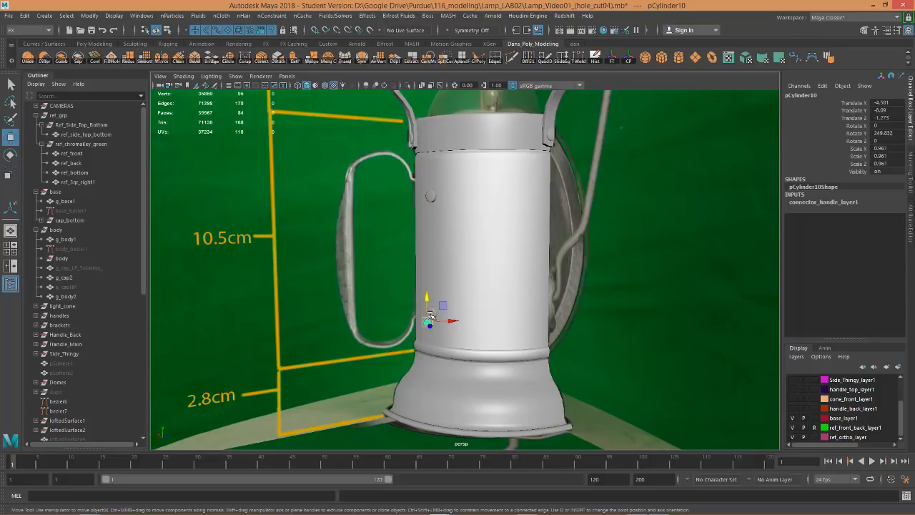
left_click_drag(443, 306, 547, 365)
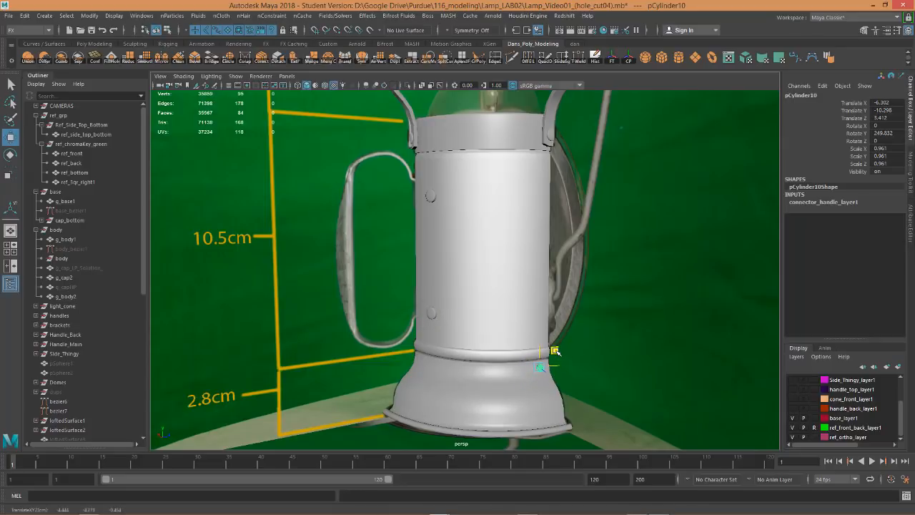
key("f")
right_click_drag(585, 382, 343, 329, "alt")
left_click_drag(382, 329, 474, 336, "alt")
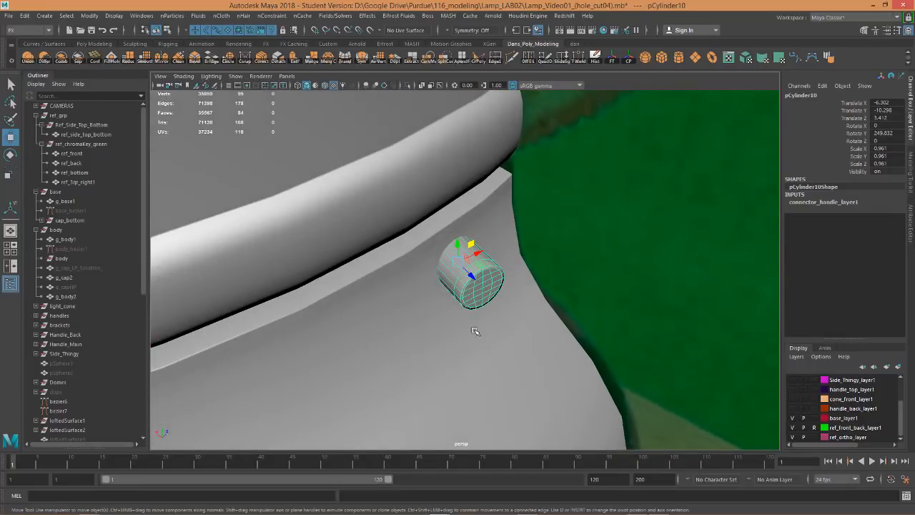
Turn the rivet copy to face straight out from the base's surface at Rotate Y 264.383.
key("e")
left_click_drag(455, 274, 459, 276)
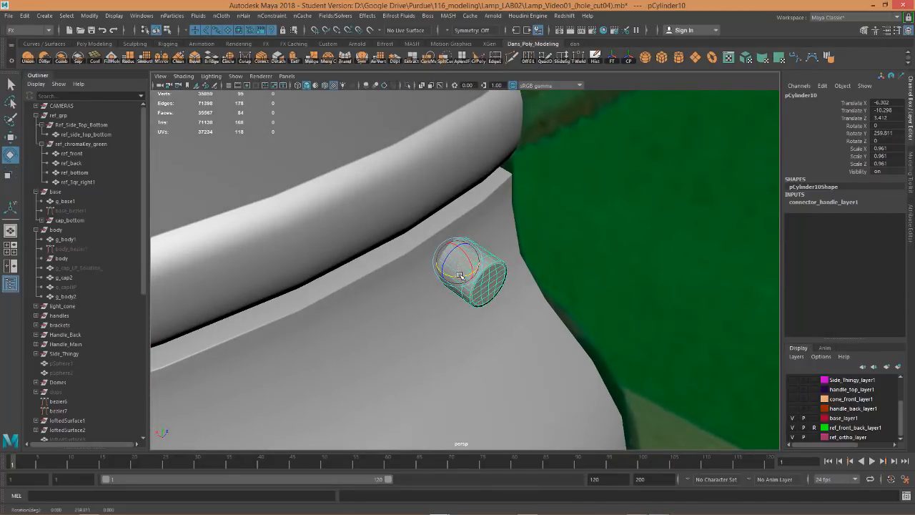
left_click_drag(552, 333, 493, 302, "alt")
left_click_drag(480, 269, 485, 270)
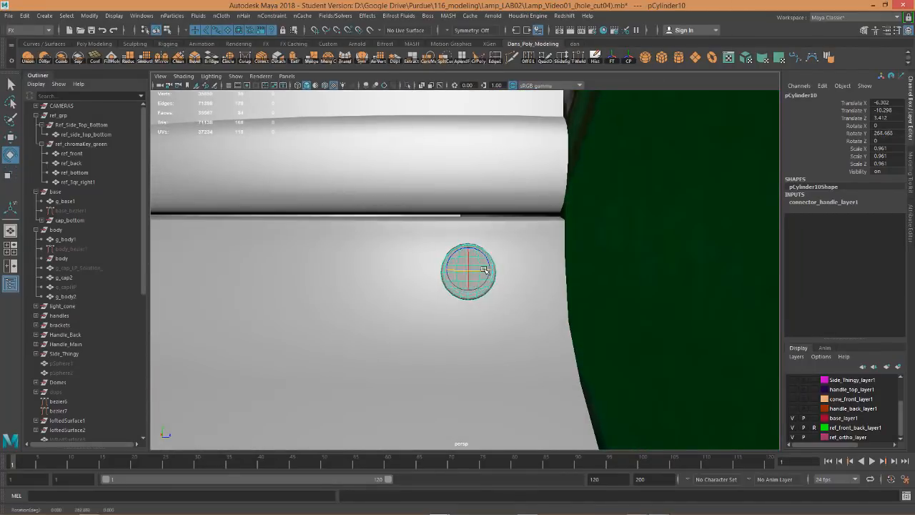
left_click_drag(477, 301, 574, 323, "alt")
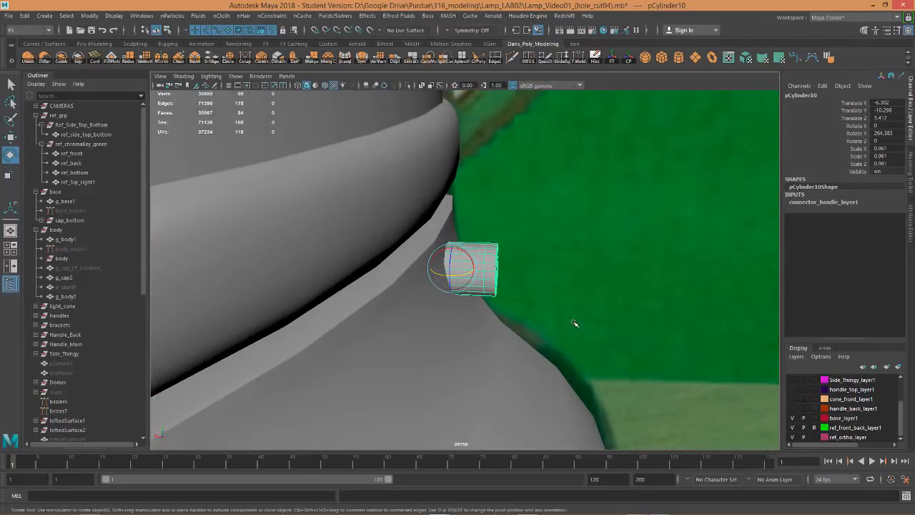
Push the rivet copy into the base's surface to X -6.179, Z 3.424 so only its head protrudes.
key("w")
left_click_drag(478, 271, 529, 321)
scroll(469, 310, "down", 8)
left_click_drag(487, 274, 484, 273)
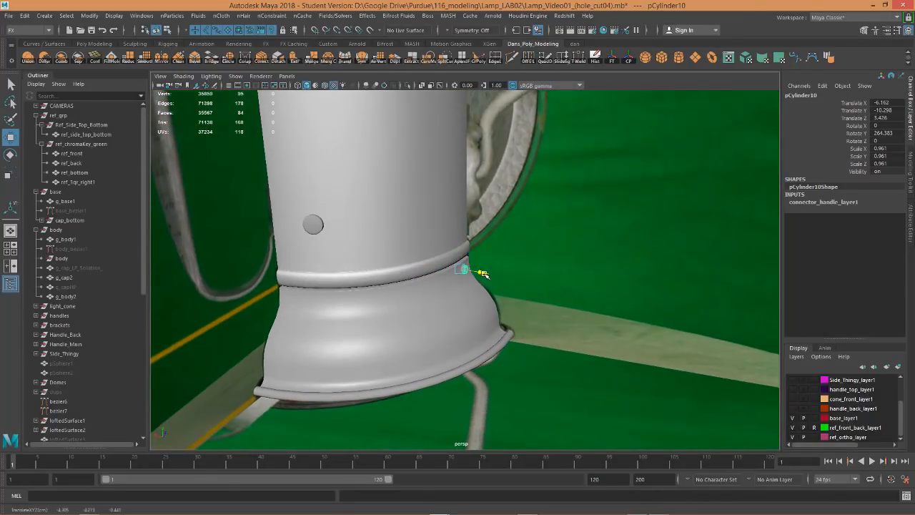
Examine the cap, dome, switch slot and handle brackets in the three-quarter reference photo and compare them with the model.
scroll(490, 296, "down", 8)
left_click_drag(491, 309, 756, 374, "alt")
right_click_drag(756, 374, 840, 357, "alt")
middle_click_drag(575, 324, 590, 317, "alt")
scroll(590, 316, "up", 5)
middle_click_drag(651, 346, 484, 317, "alt")
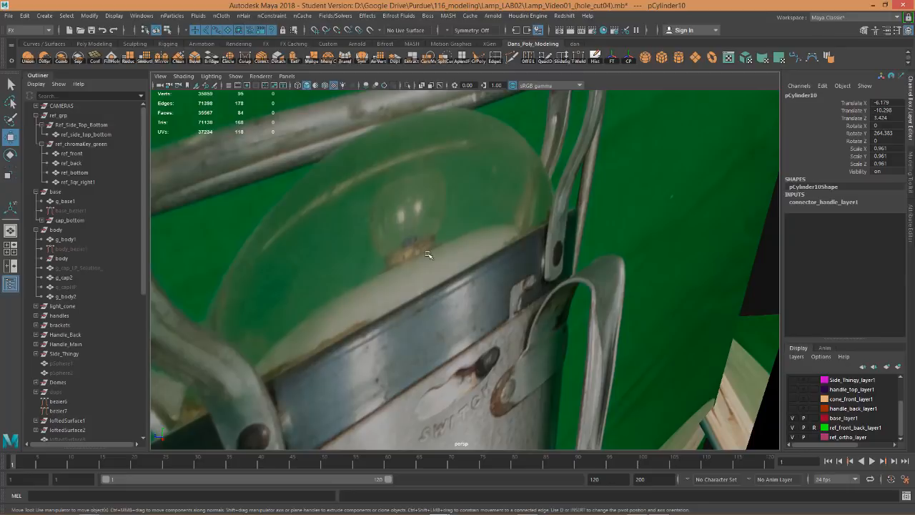
scroll(518, 306, "down", 2)
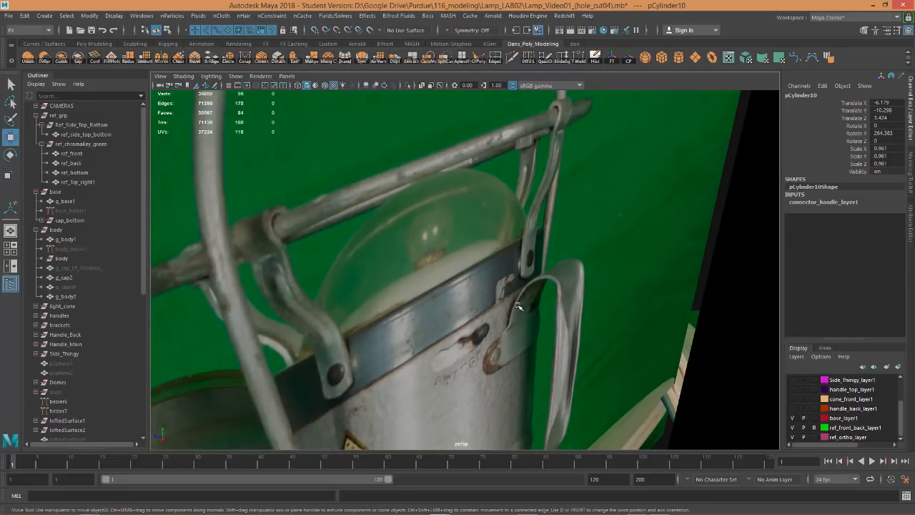
middle_click_drag(570, 351, 461, 291, "alt")
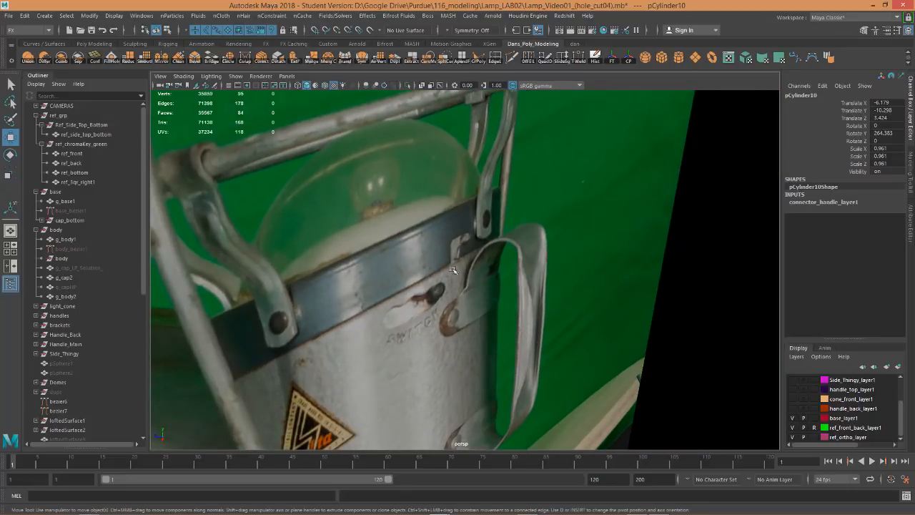
scroll(492, 303, "down", 2)
left_click_drag(452, 346, 433, 327, "alt")
scroll(441, 320, "down", 5)
scroll(524, 274, "up", 5)
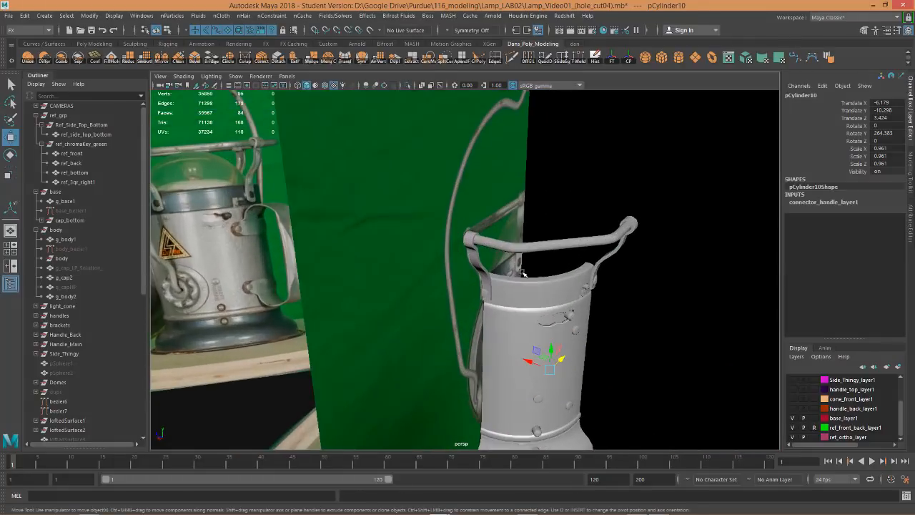
Show the handle_back, cone_front, handle_top, Side_Thingy and Dome layers and view the assembled lamp.
left_click_drag(538, 289, 483, 311, "alt")
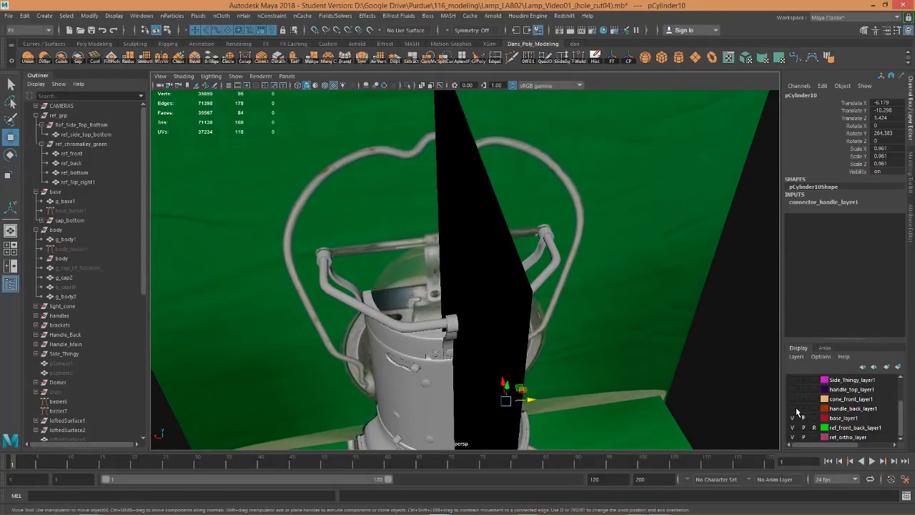
left_click(793, 407)
left_click(793, 390)
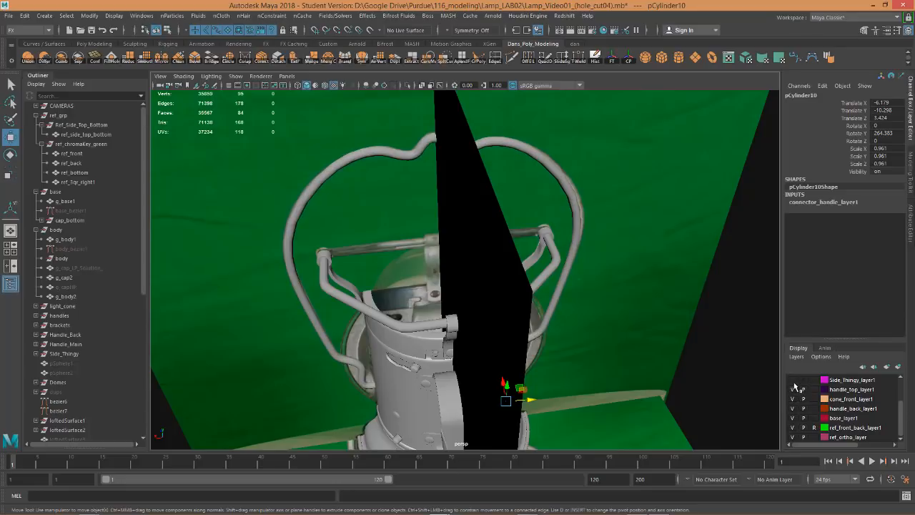
scroll(798, 395, "up", 2)
left_click(792, 408)
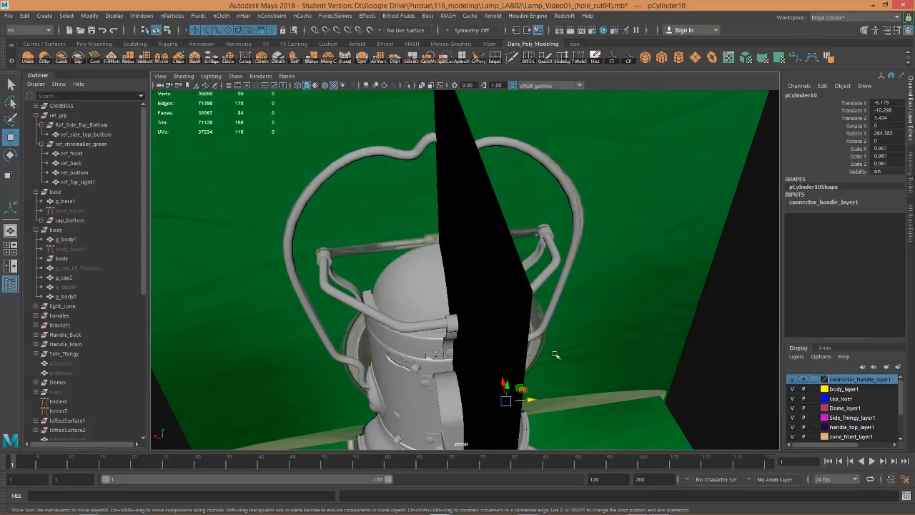
left_click_drag(550, 343, 584, 300, "alt")
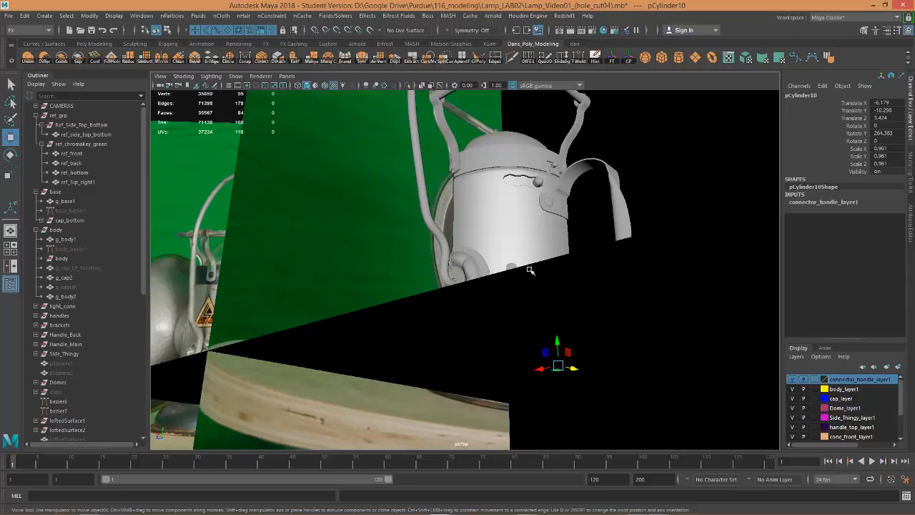
Inspect the assembled lamp from all sides, checking the switch slot, handle brackets, rivets, front cone and back handle.
mouse_move(529, 270)
left_mouse_down("alt")
mouse_move(540, 282)
mouse_move(531, 273)
left_mouse_up("alt")
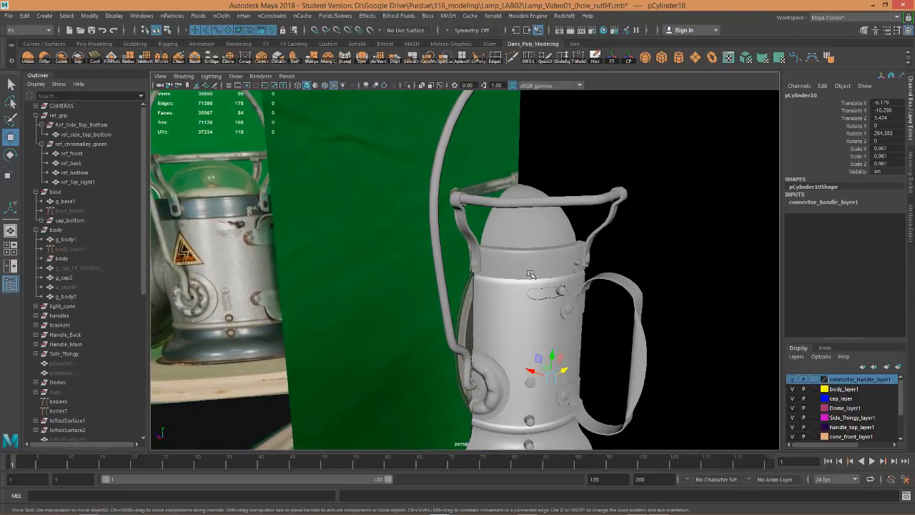
right_click_drag(567, 343, 577, 319, "alt")
left_click_drag(627, 350, 597, 392, "alt")
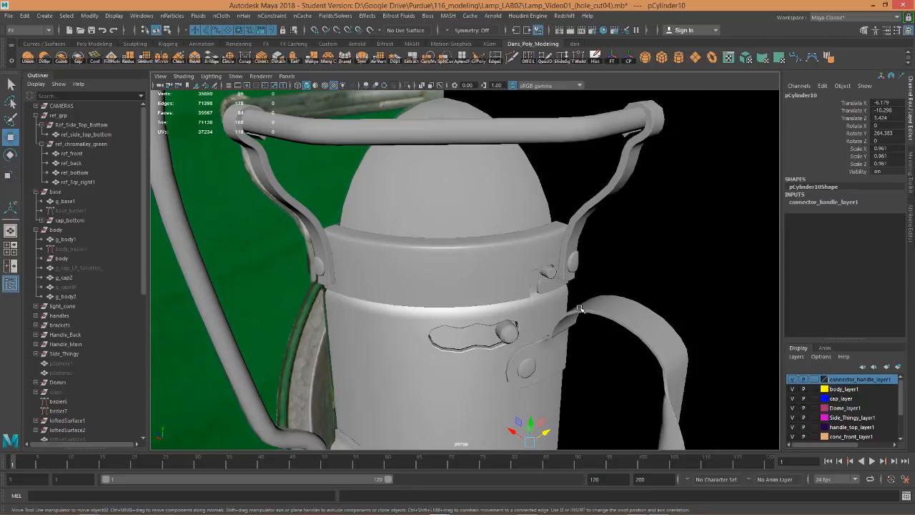
scroll(583, 302, "down", 5)
left_click_drag(557, 332, 638, 297, "alt")
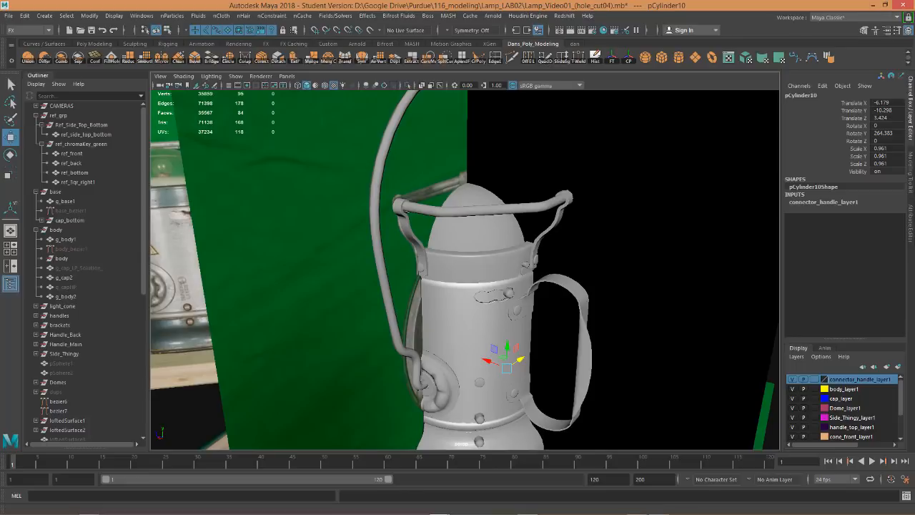
left_click_drag(586, 245, 547, 178, "alt")
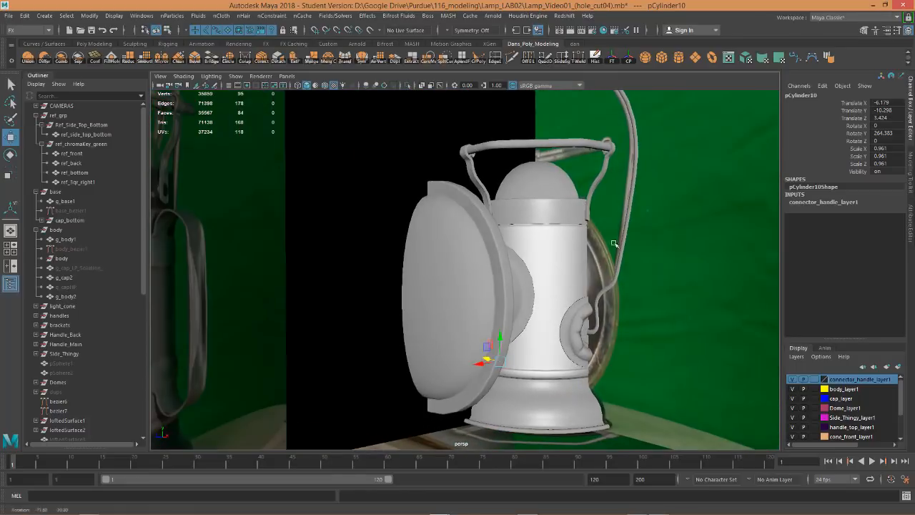
left_click_drag(665, 195, 572, 204, "alt")
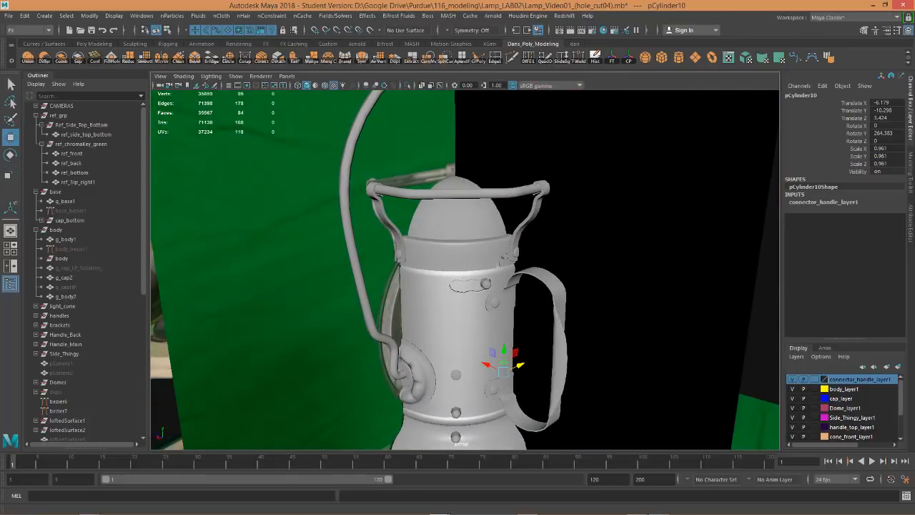
left_click_drag(590, 255, 521, 248, "alt")
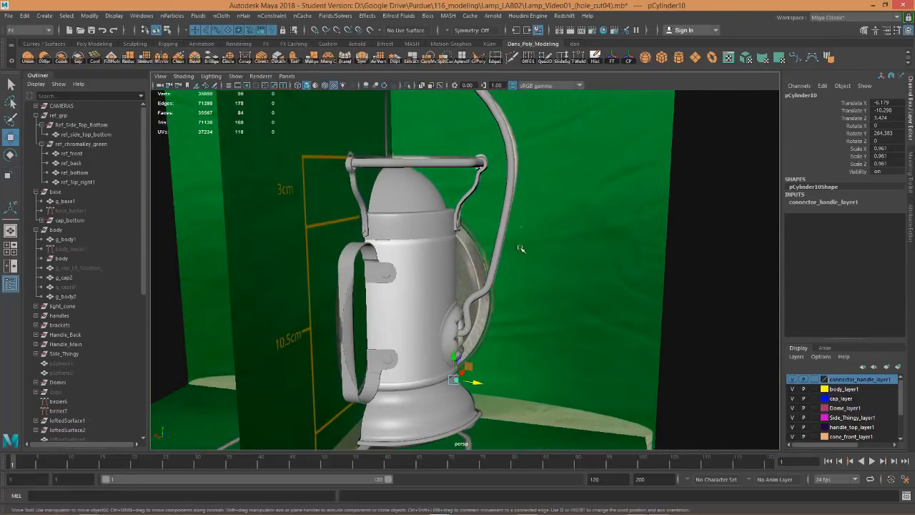